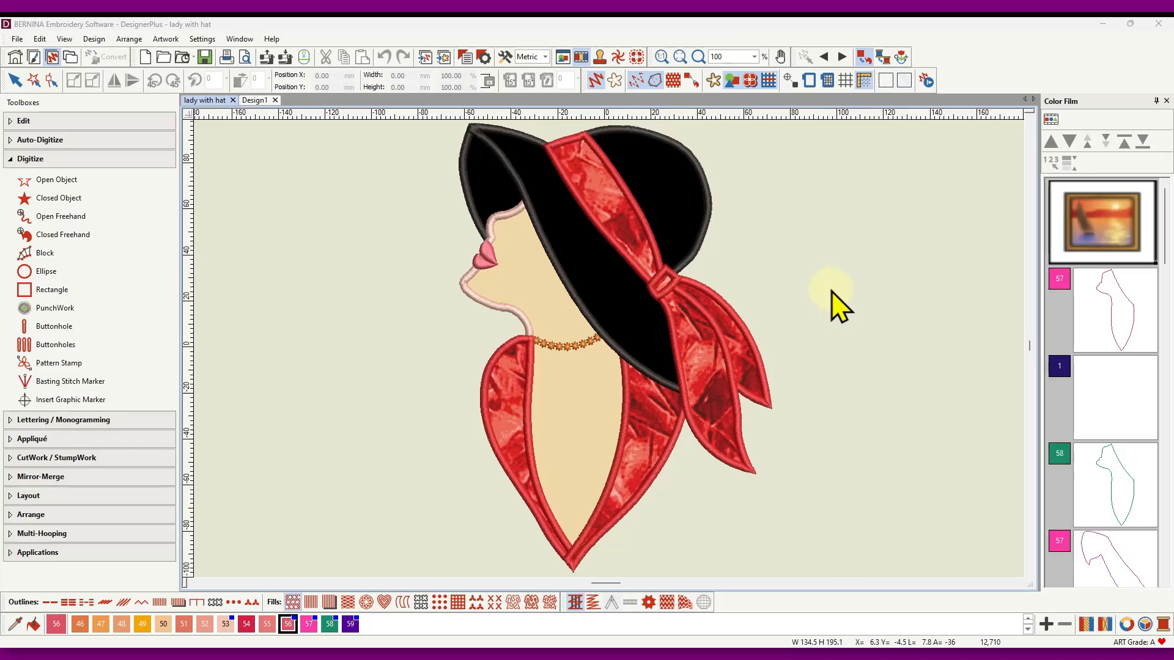
# Step: In Design1, trace the hat brim's front edge from its tip down to the lips as an open satin outline in colour 13
pyautogui.click(263, 103)
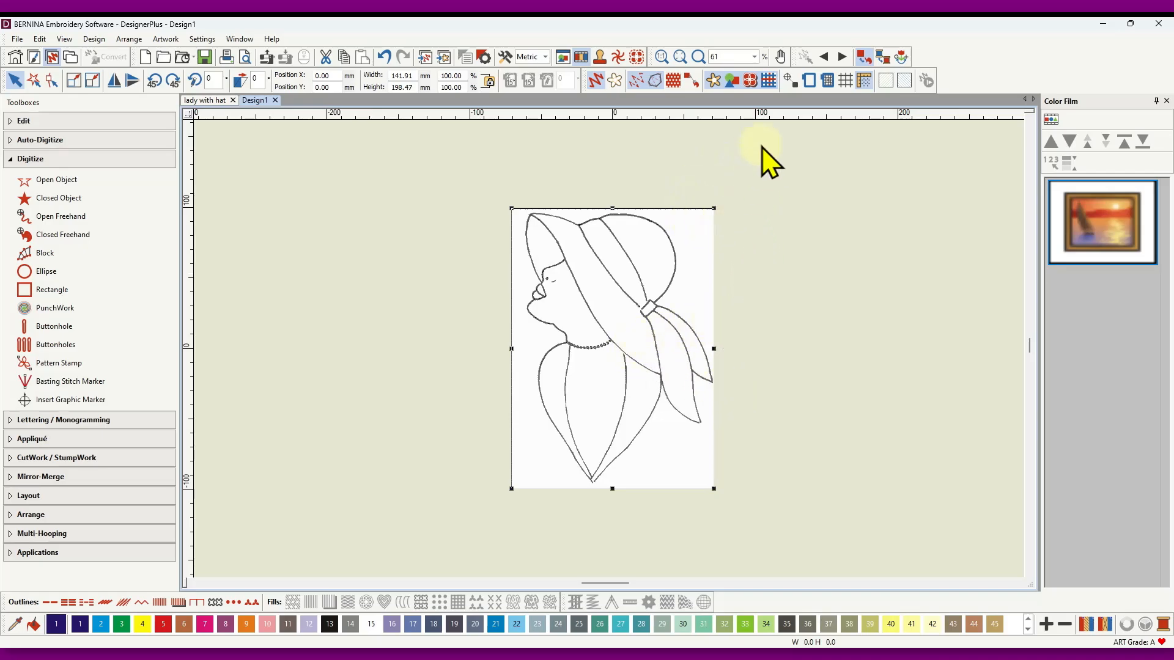
pyautogui.click(680, 58)
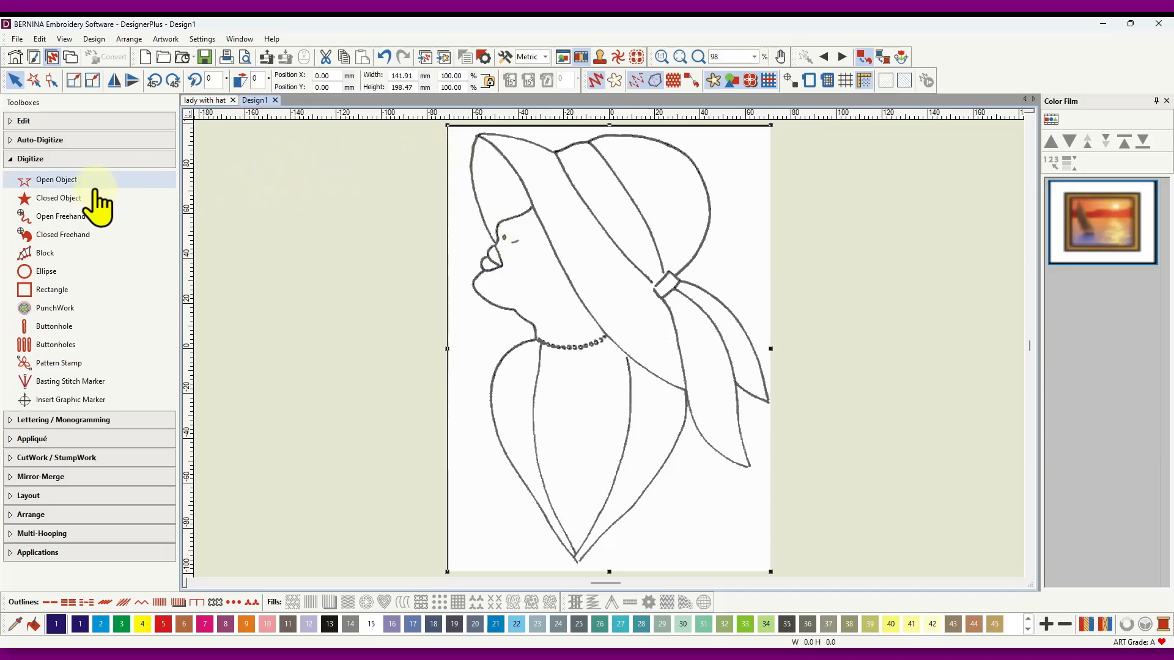
pyautogui.click(54, 181)
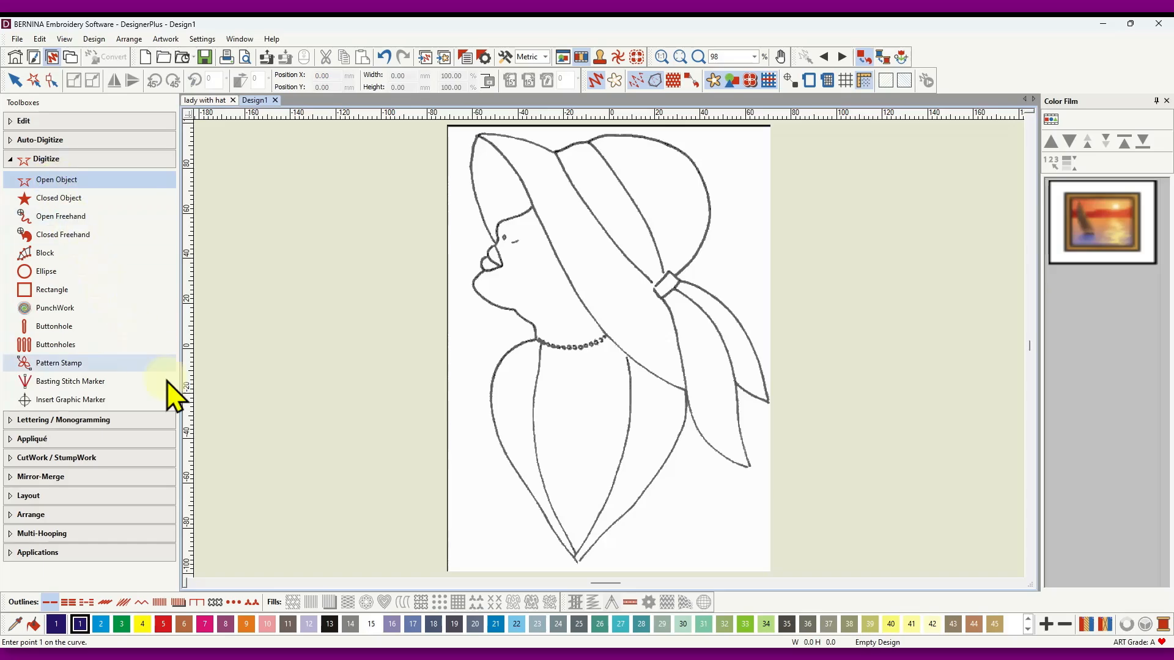
pyautogui.click(157, 602)
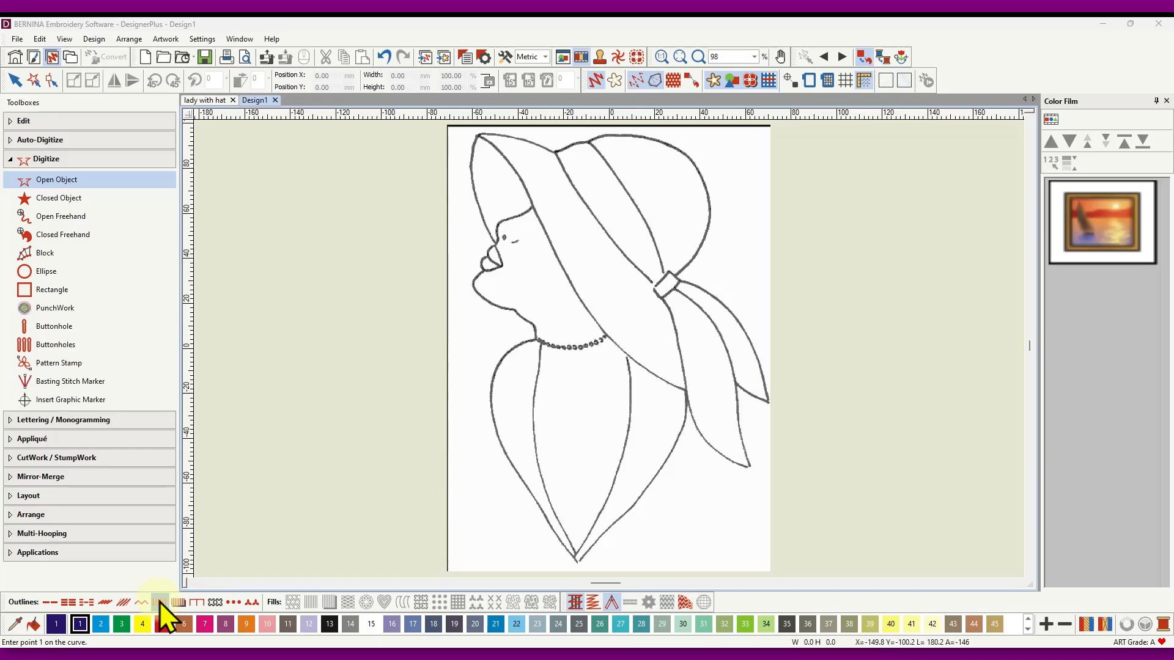
pyautogui.click(160, 602)
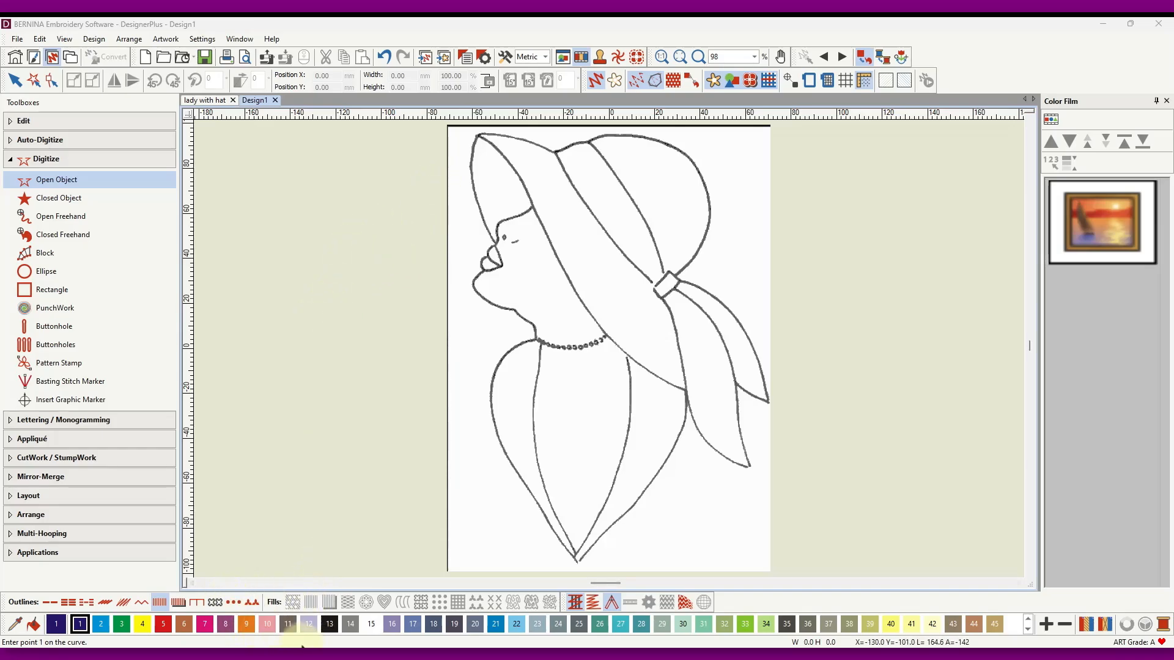
pyautogui.click(329, 624)
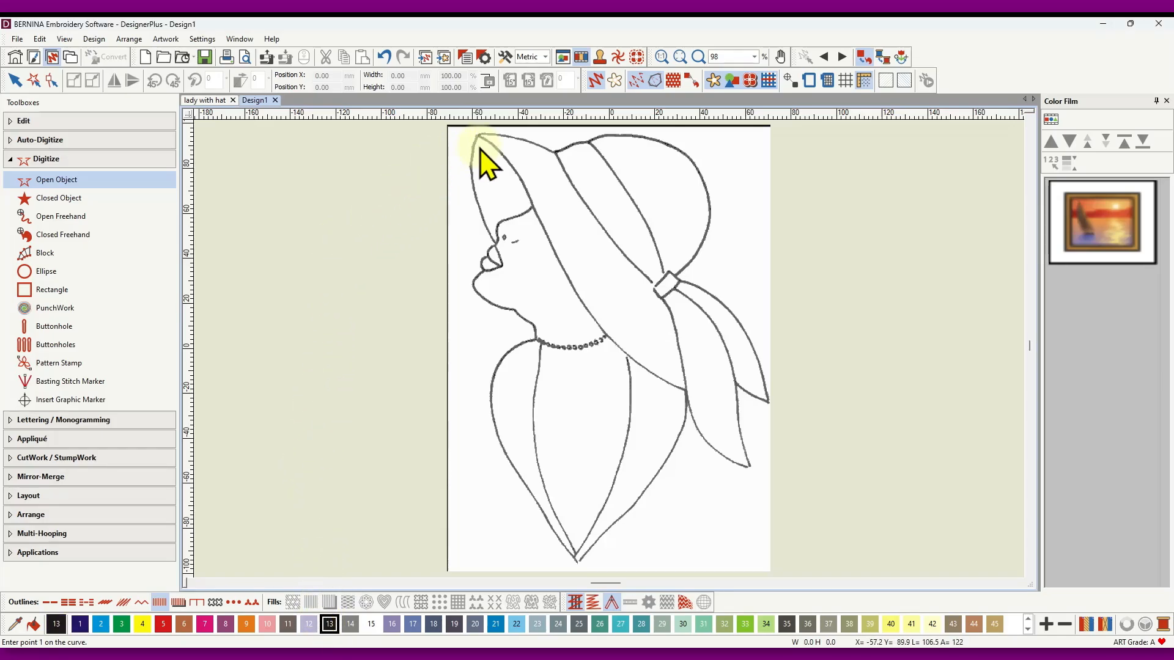
pyautogui.scroll(5, 480, 150)
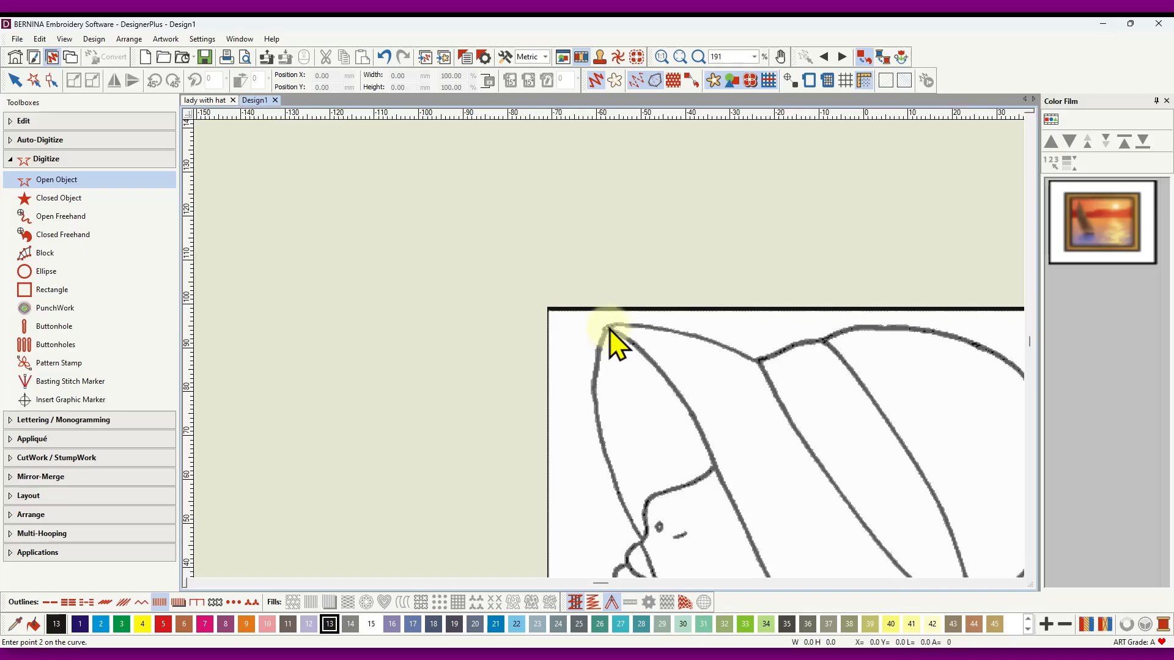
pyautogui.click(594, 371)
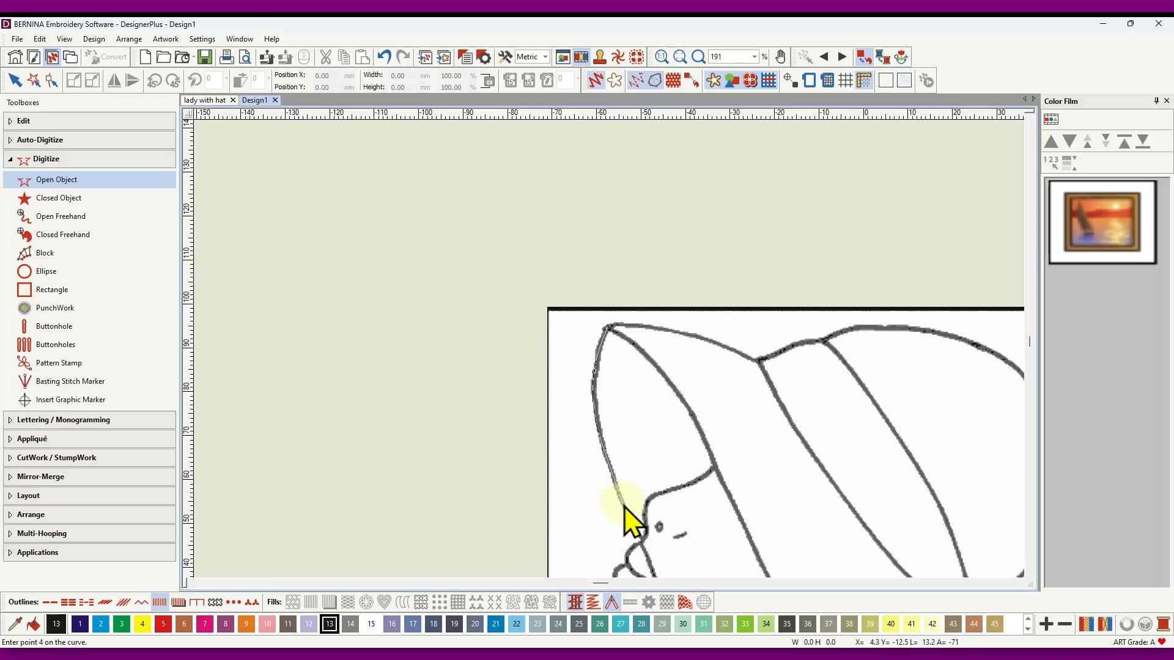
pyautogui.click(642, 542)
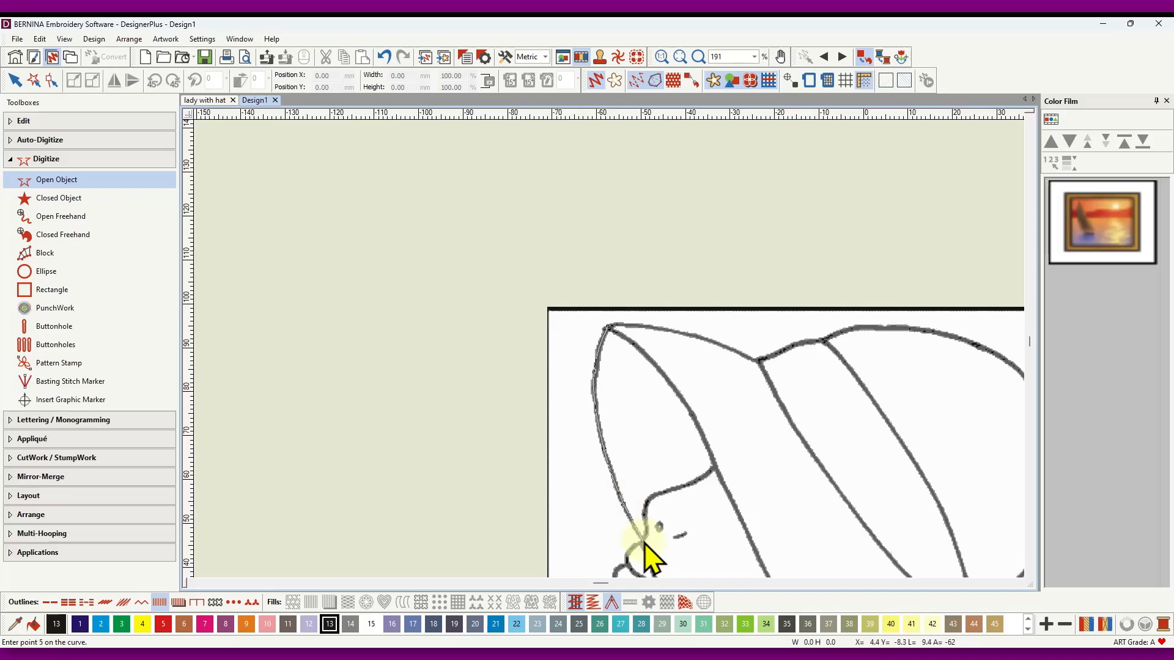
pyautogui.click(643, 543)
pyautogui.press('Return')
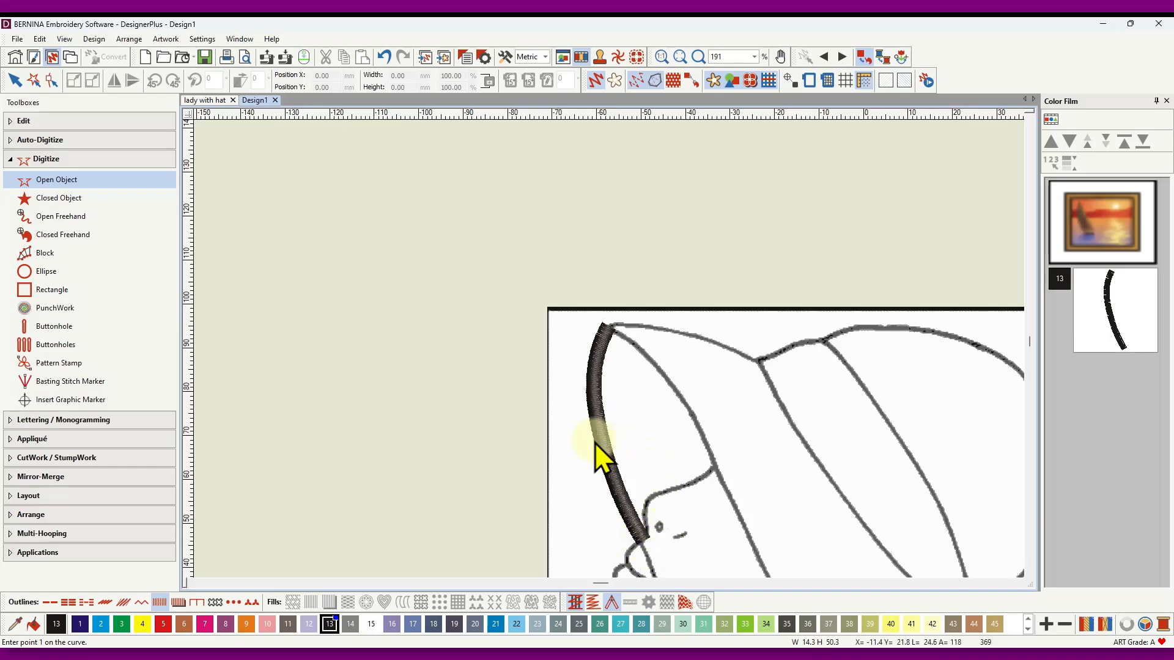
# Step: Set the current thread colour to swatch 50 for the face outline
pyautogui.scroll(-5, 641, 461)
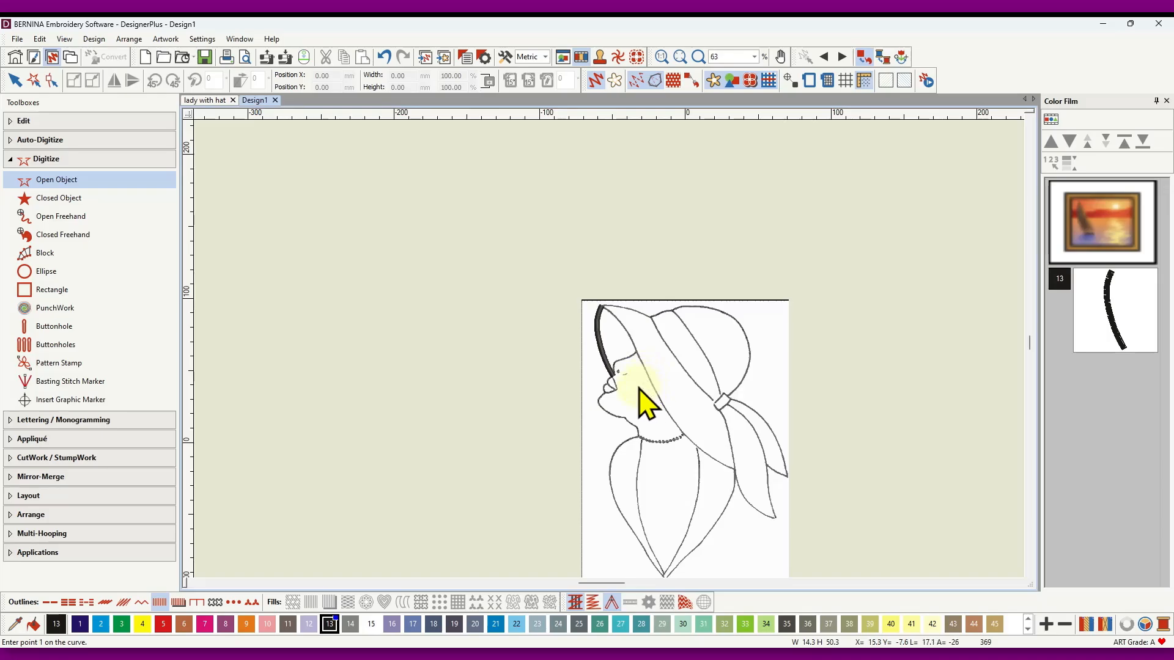
pyautogui.scroll(2, 636, 398)
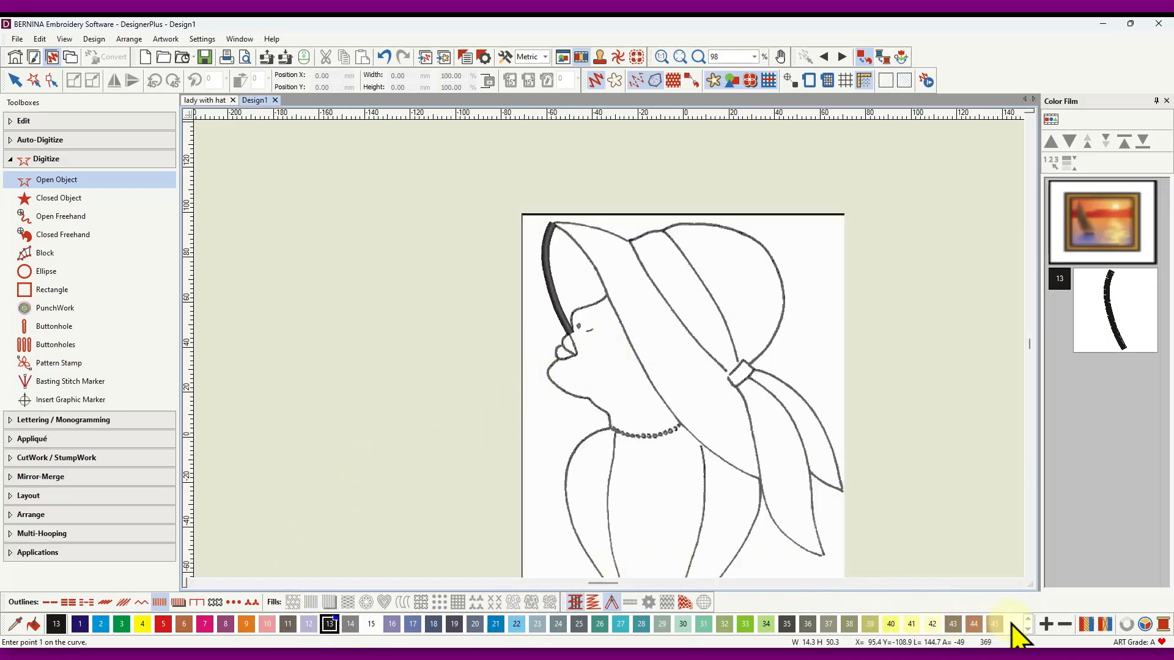
pyautogui.click(1028, 629)
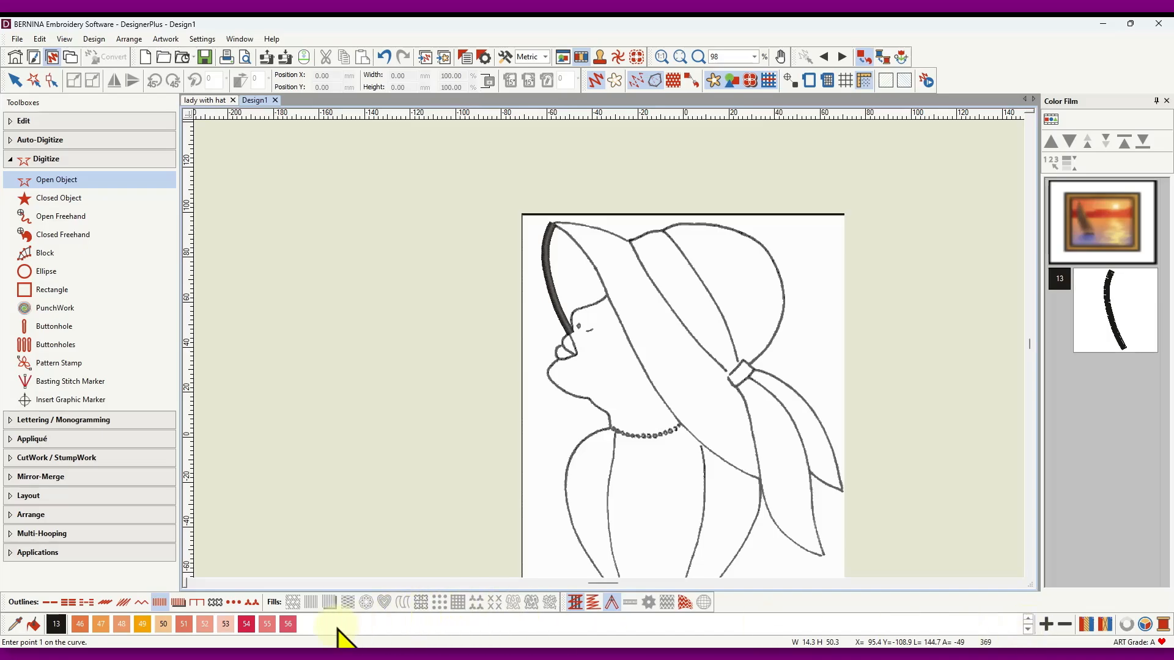
pyautogui.click(162, 624)
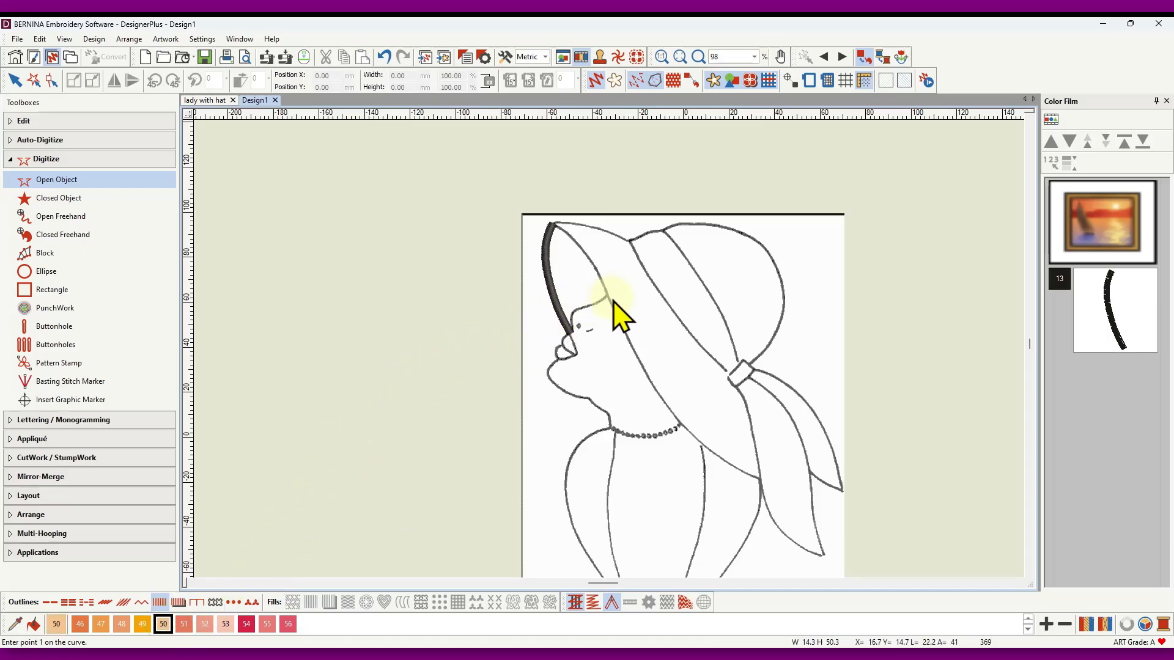
pyautogui.scroll(1, 610, 305)
pyautogui.scroll(3, 609, 350)
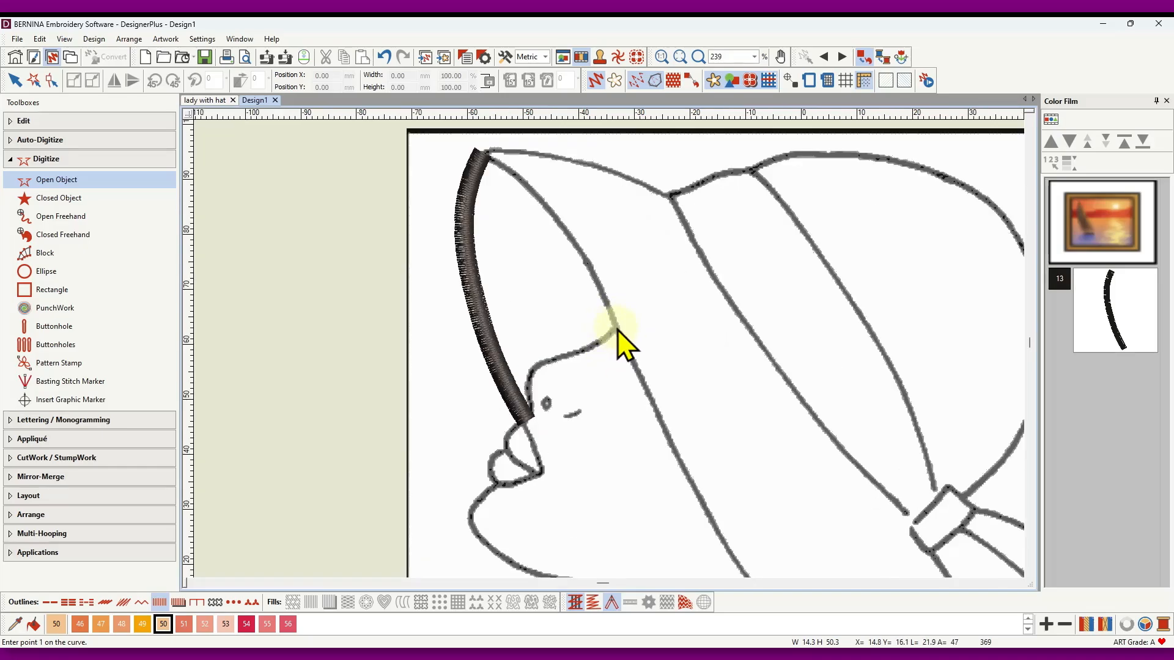
pyautogui.click(616, 328)
pyautogui.click(597, 344)
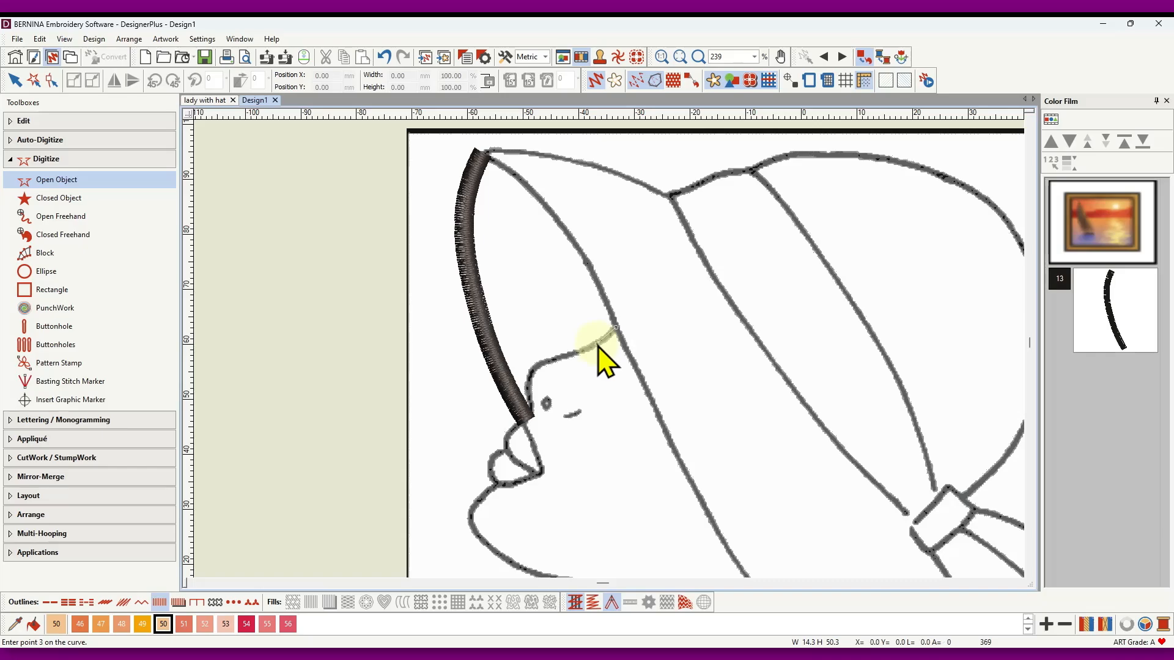
pyautogui.click(563, 355)
pyautogui.click(536, 365)
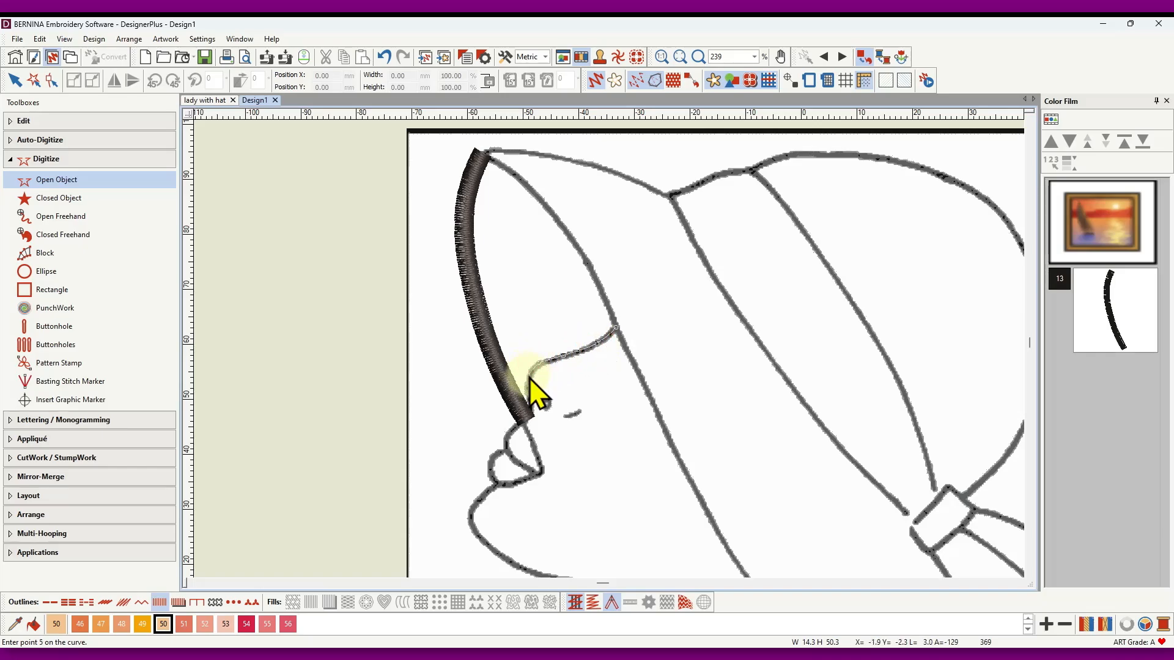
pyautogui.click(528, 376)
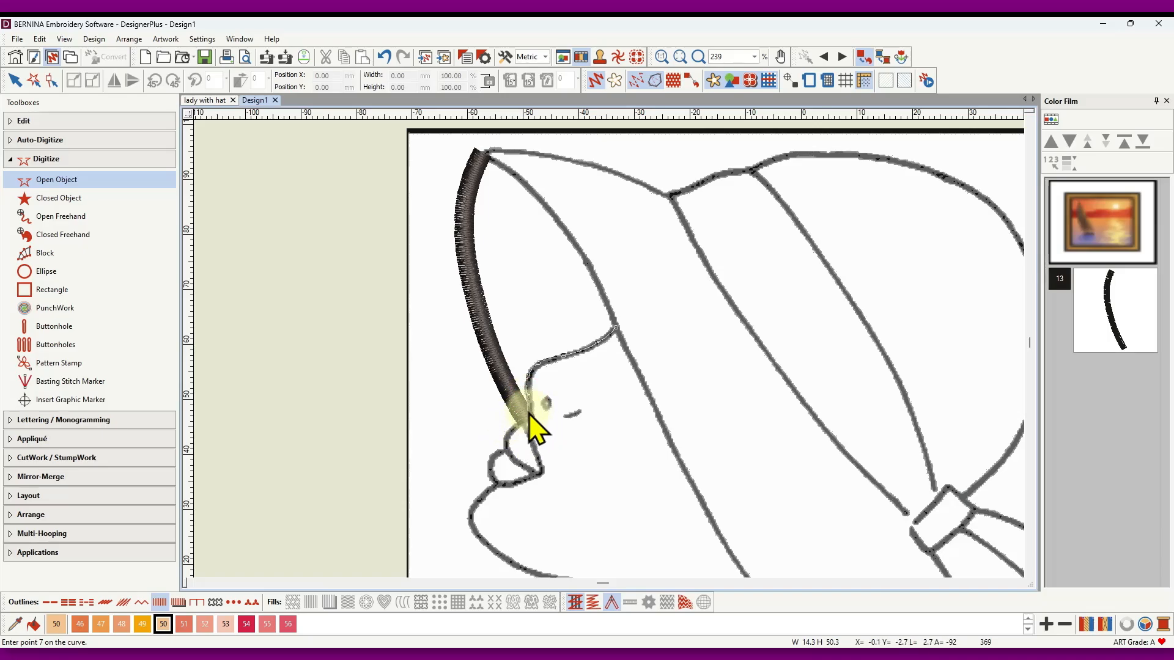
pyautogui.press('Return')
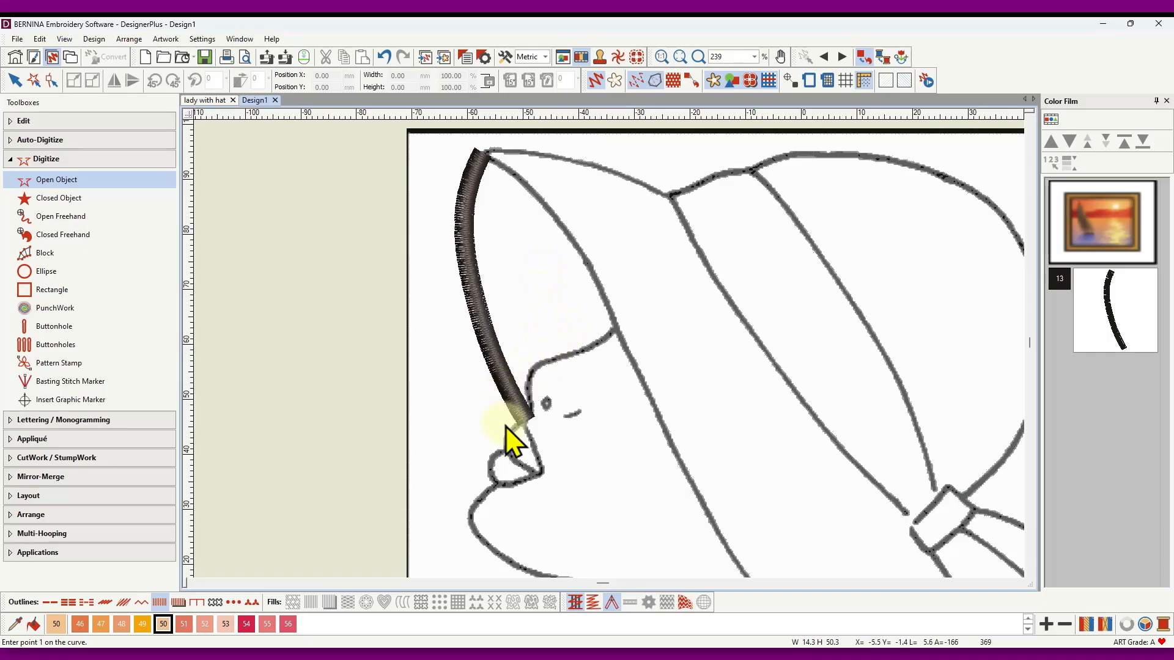
# Step: Turn off Artistic View and trace the face profile from the hat brim down to the upper lip as an open satin outline in colour 50
pyautogui.click(594, 80)
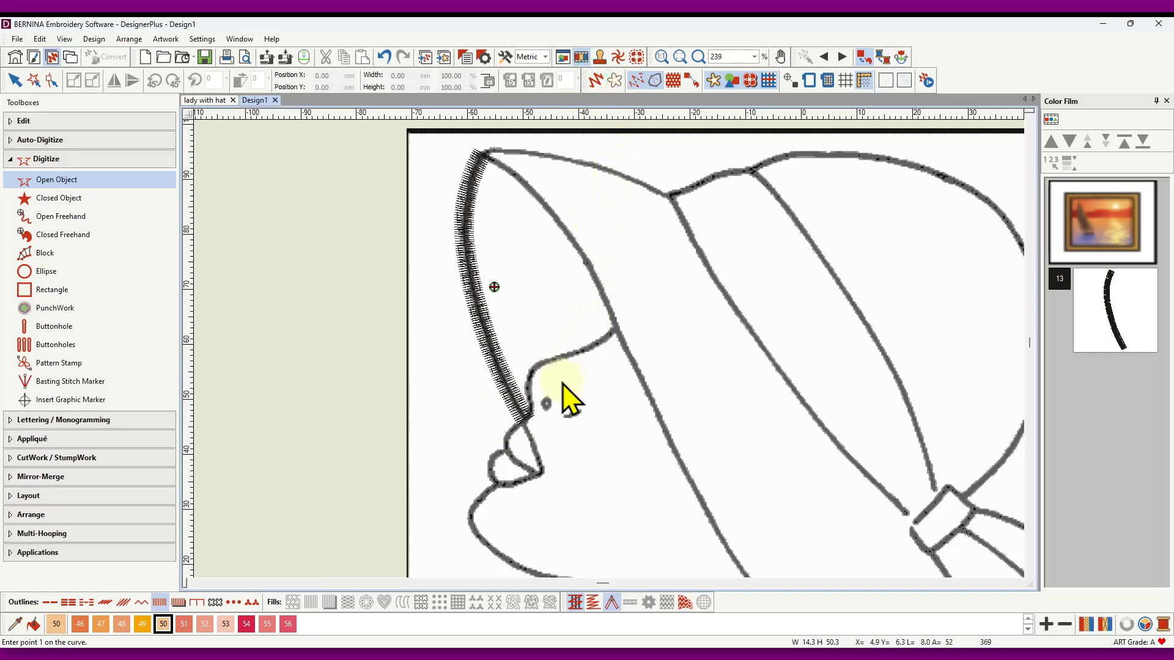
pyautogui.scroll(2, 538, 428)
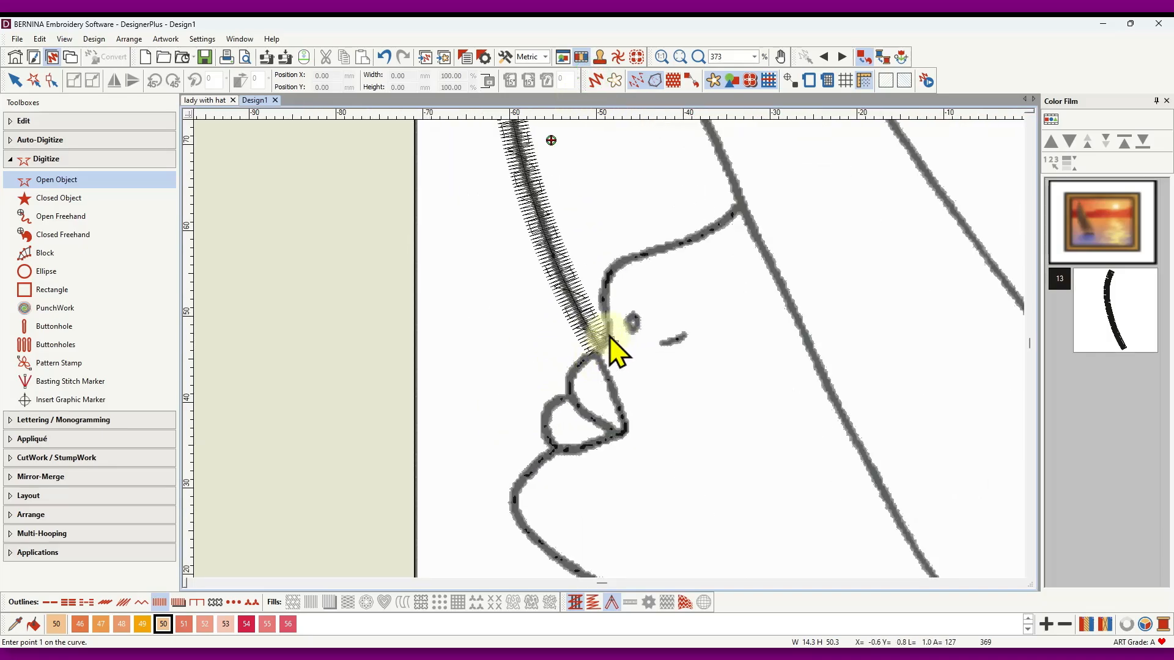
pyautogui.click(742, 204)
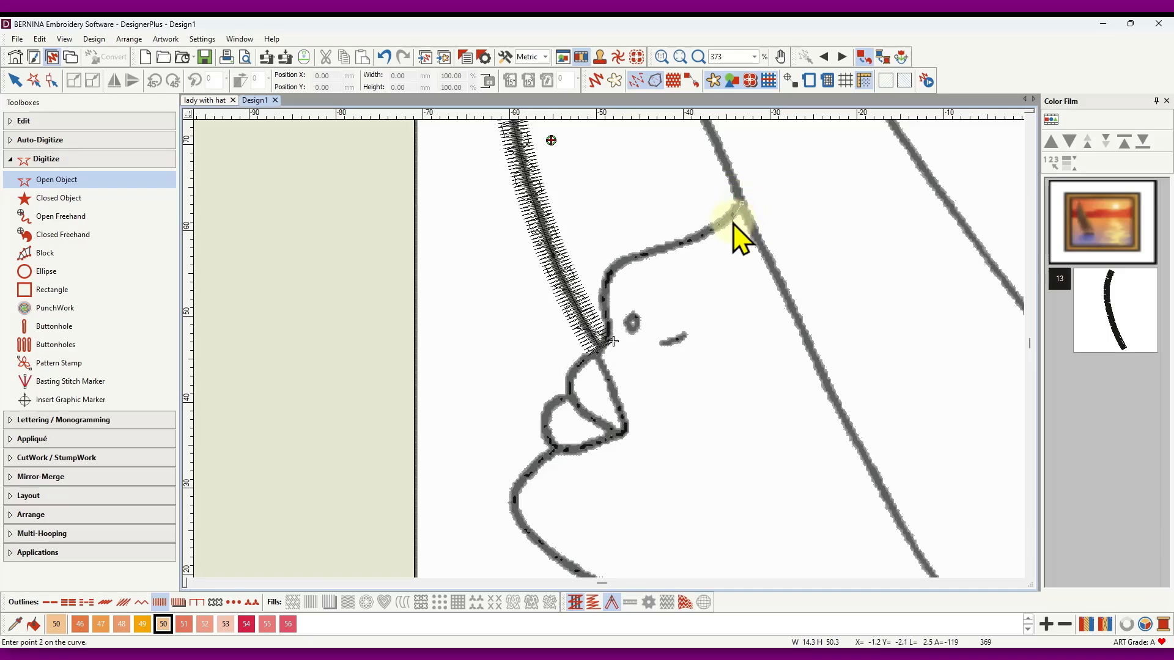
pyautogui.click(717, 226)
pyautogui.click(680, 243)
pyautogui.click(639, 255)
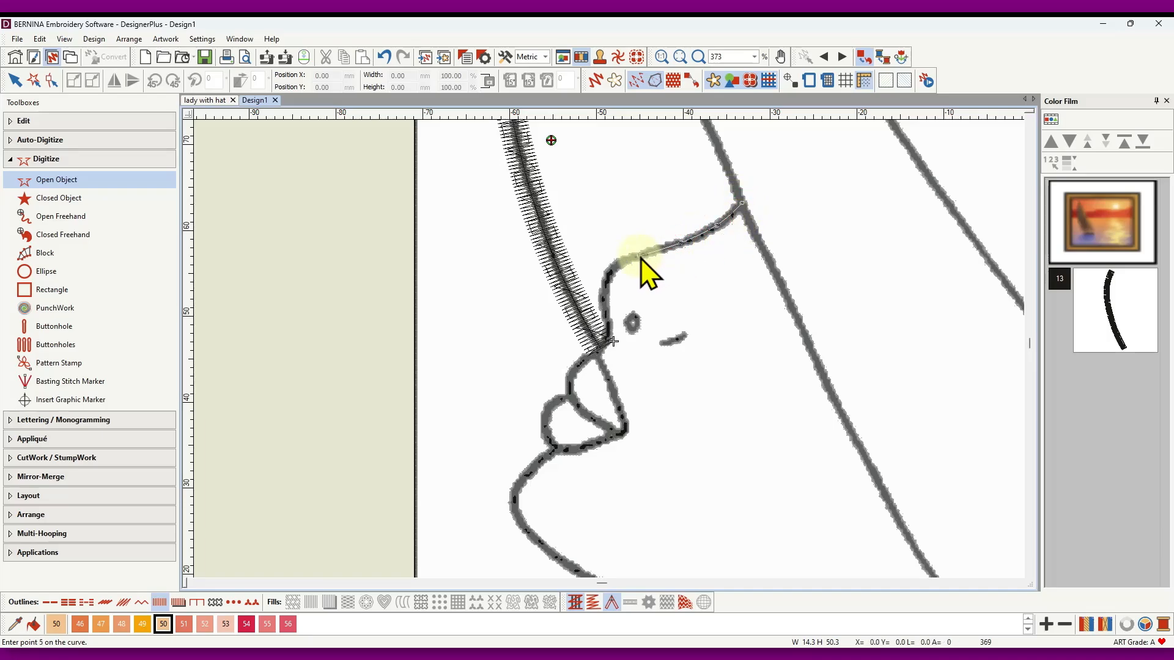
pyautogui.click(612, 270)
pyautogui.click(602, 293)
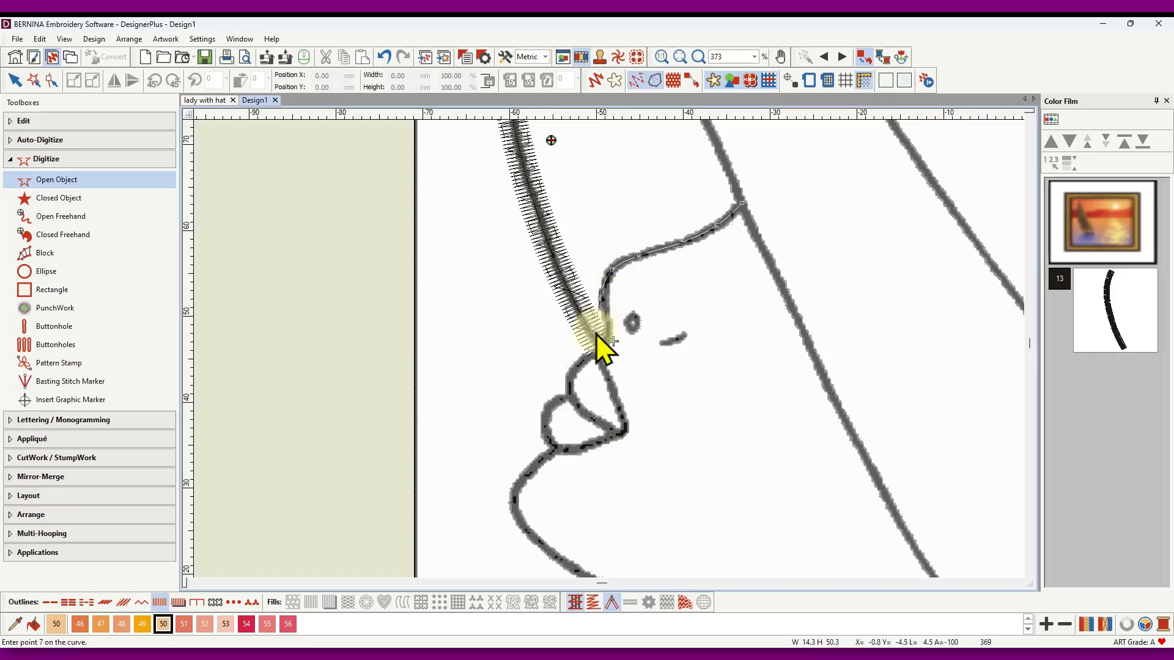
pyautogui.click(608, 322)
pyautogui.click(597, 356)
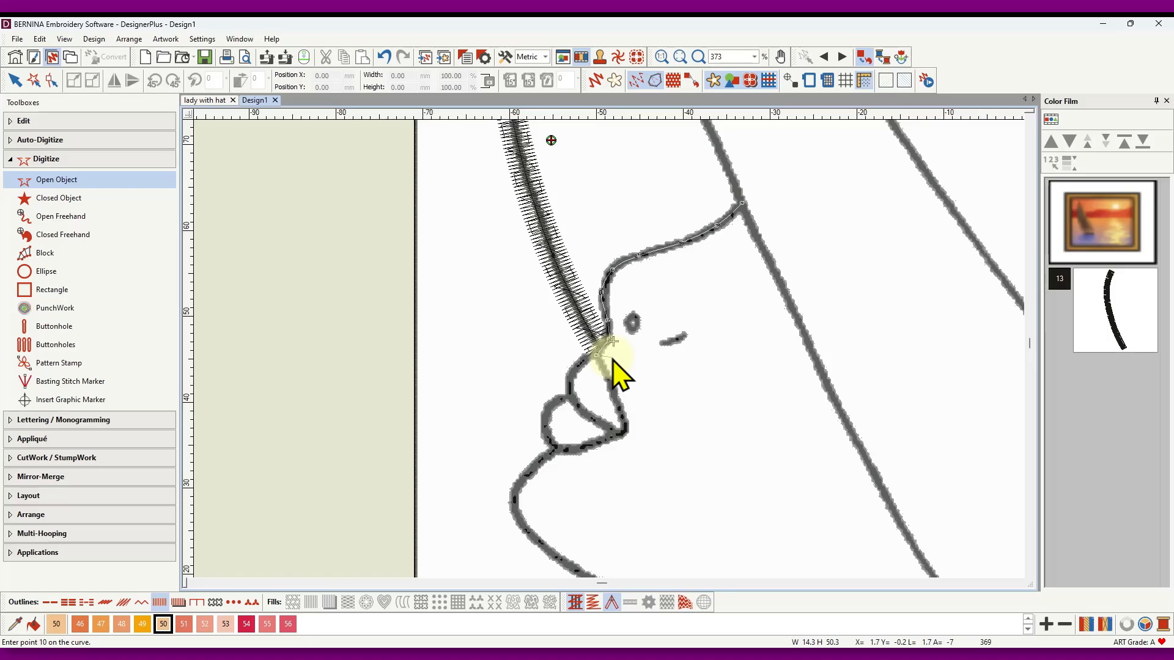
pyautogui.press('Return')
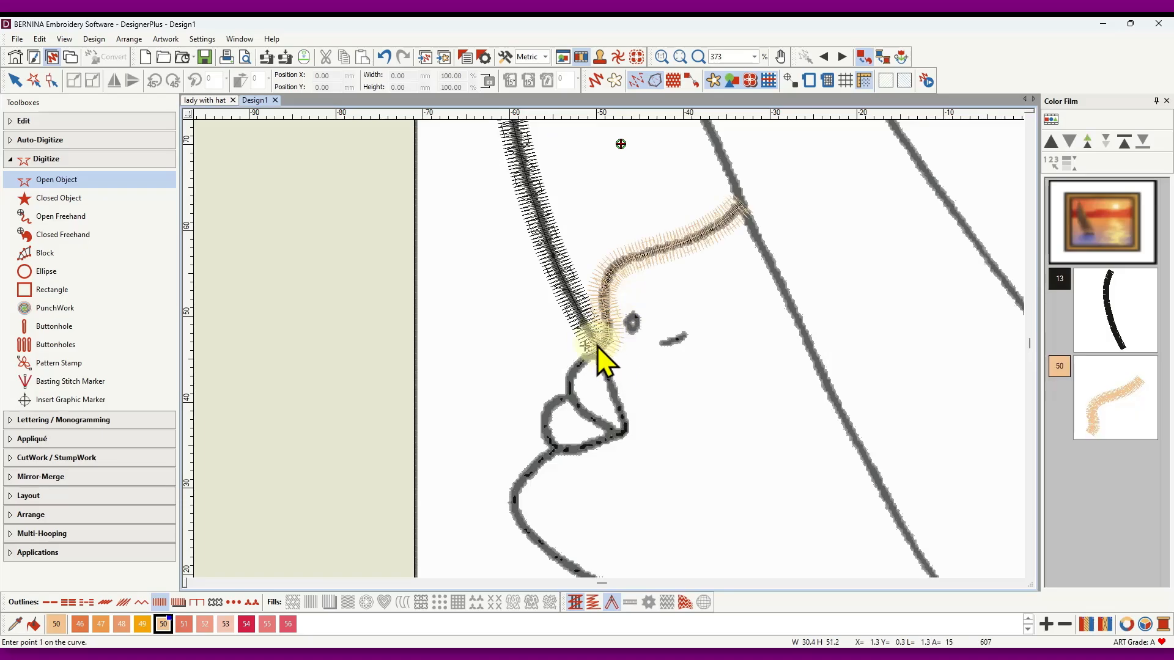
# Step: Trace a single-stitch connecting line just inside the front of both lips, from the upper profile outline's end to the start of the chin
pyautogui.scroll(-1, 576, 437)
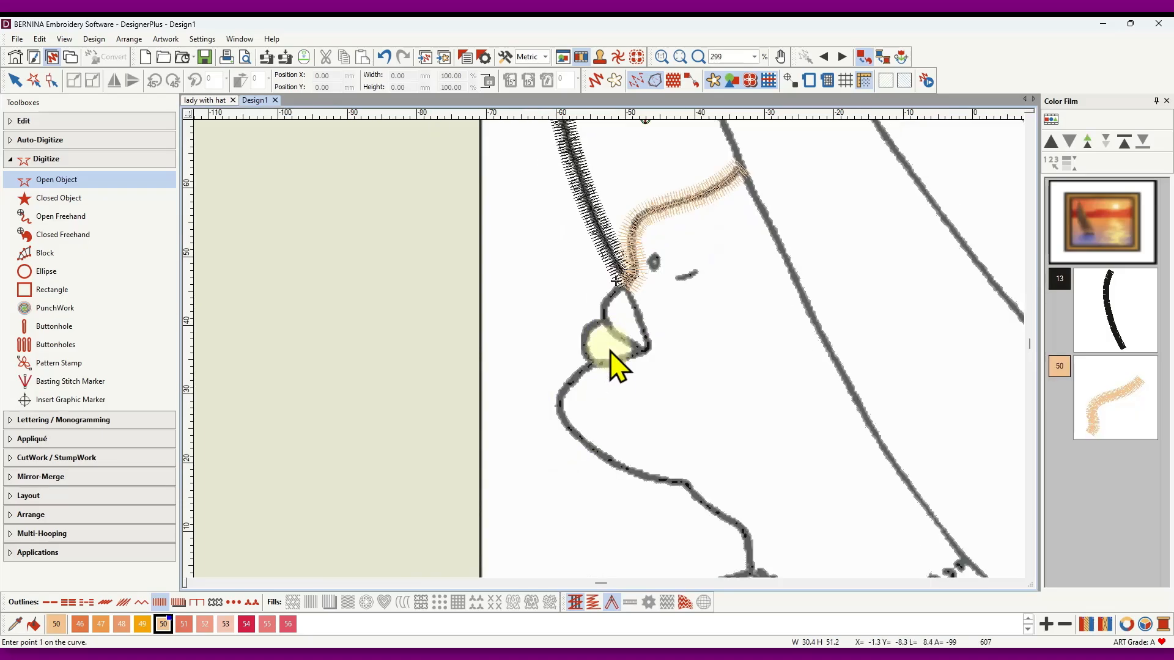
pyautogui.scroll(-1, 614, 366)
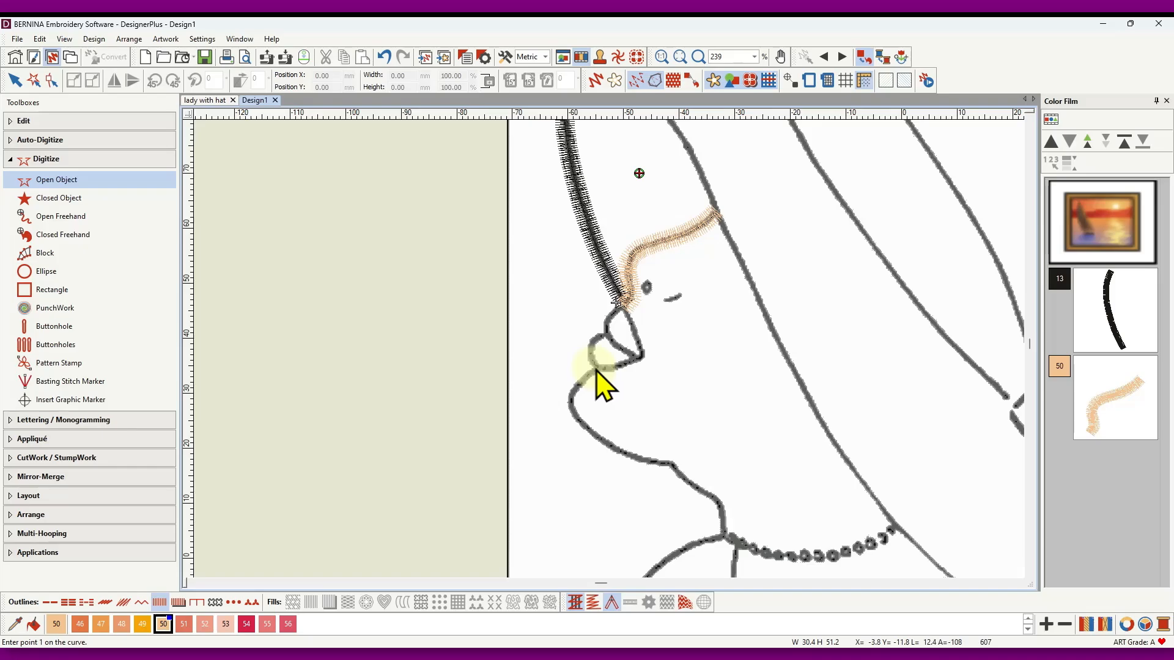
pyautogui.scroll(4, 599, 367)
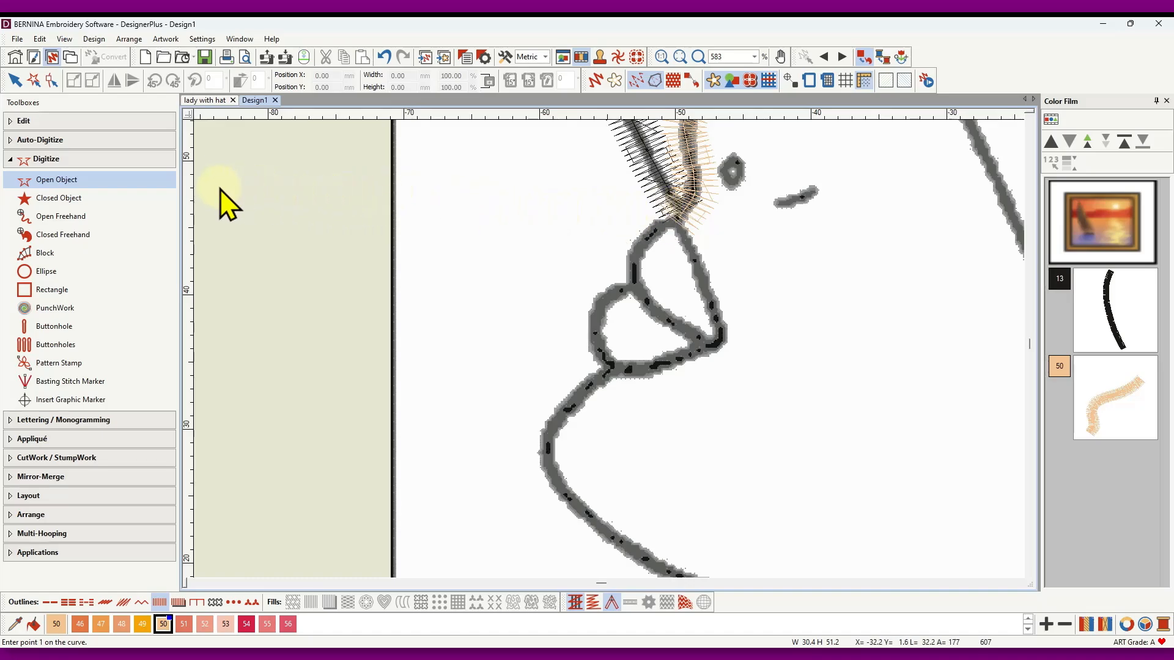
pyautogui.click(49, 602)
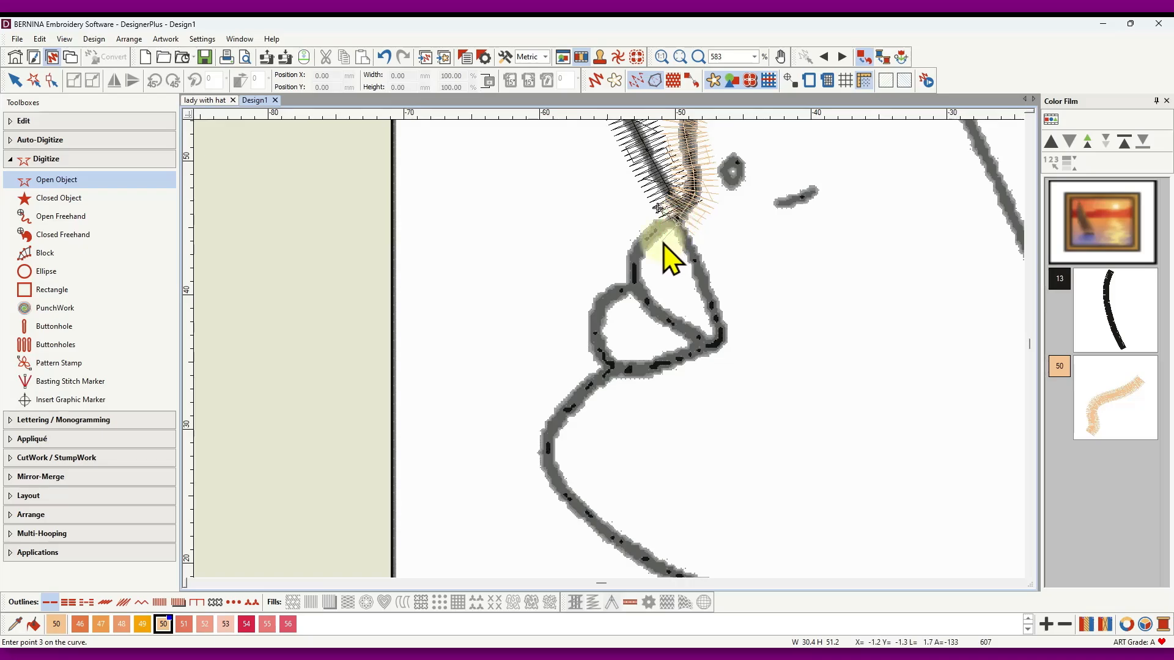
pyautogui.click(643, 264)
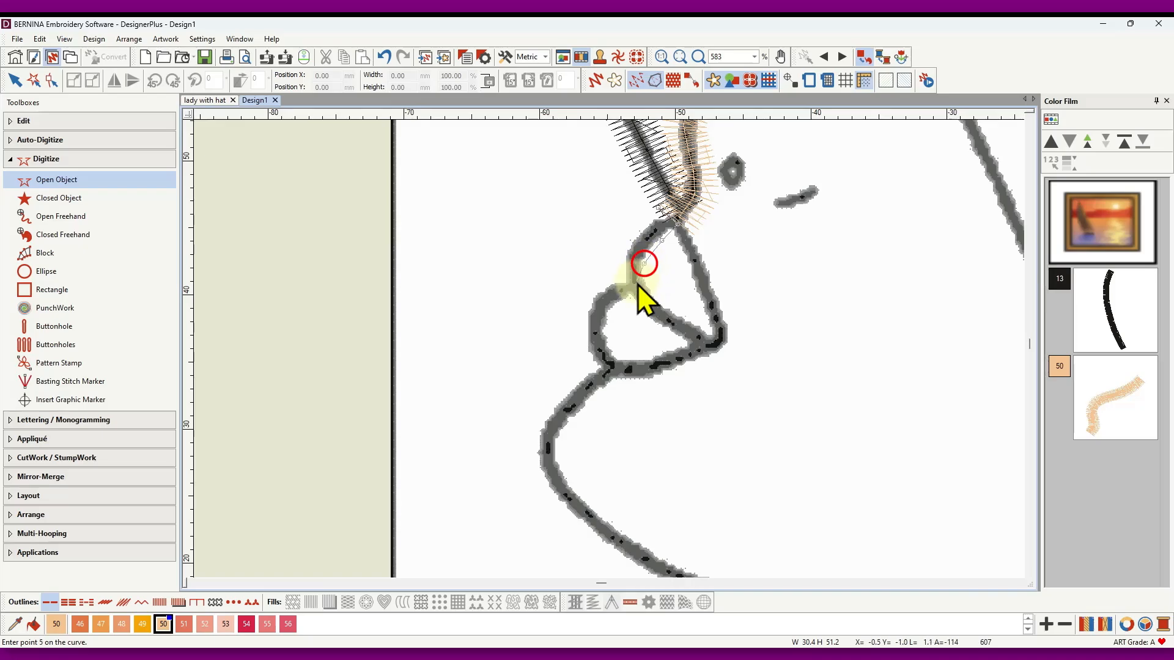
pyautogui.click(638, 291)
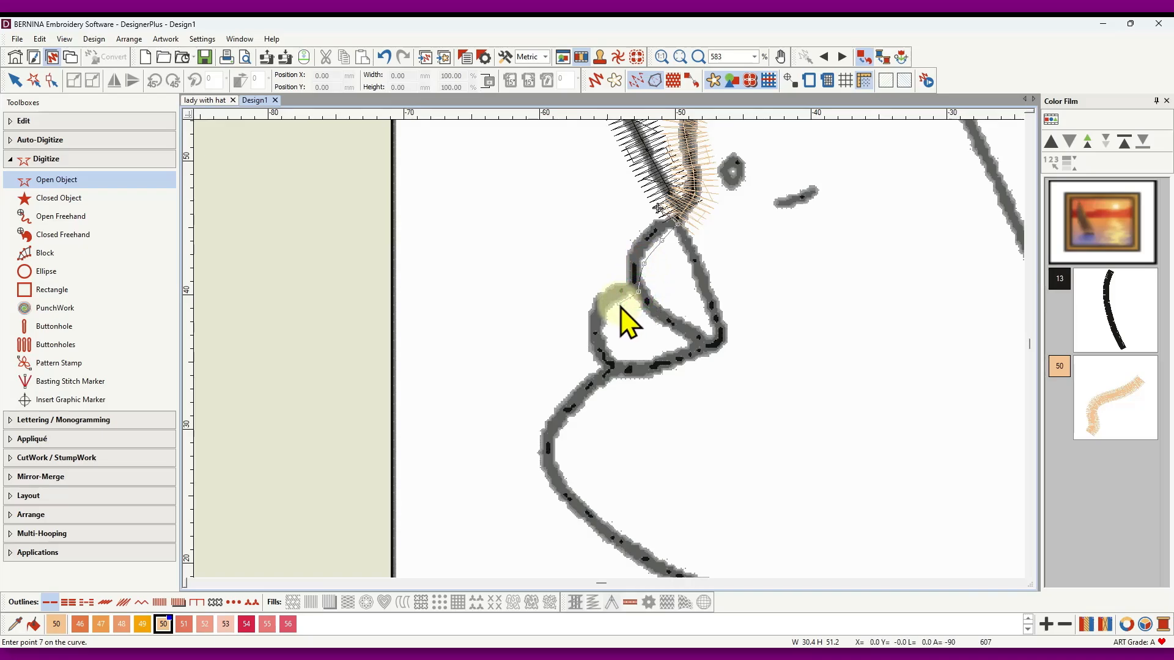
pyautogui.click(619, 304)
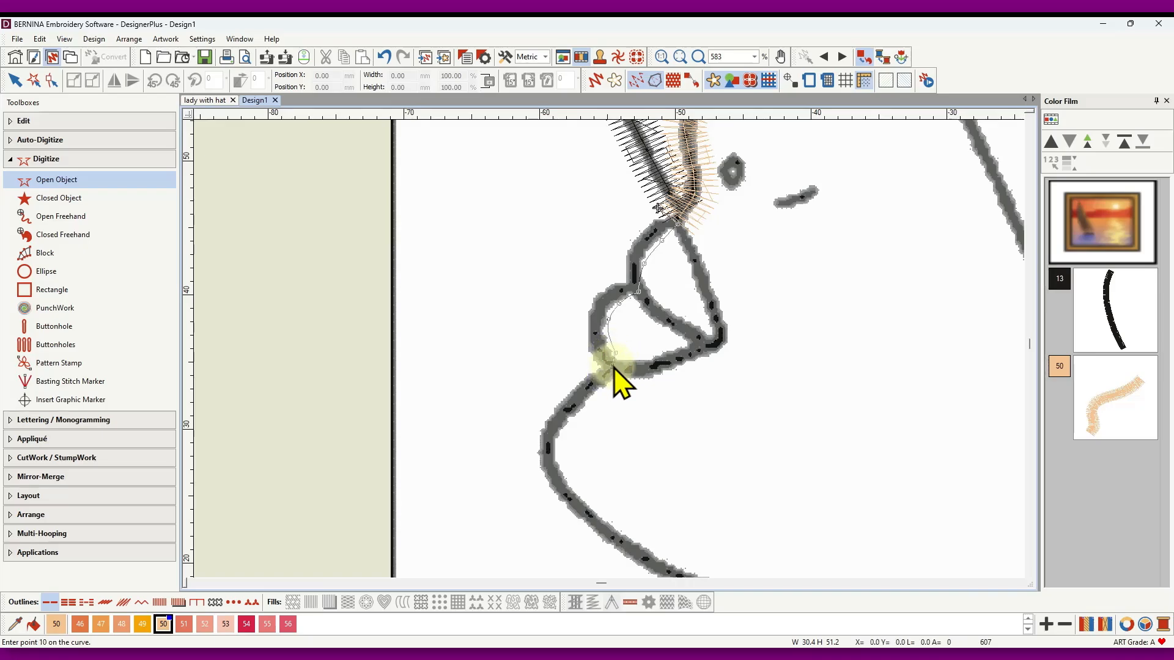
pyautogui.press('Return')
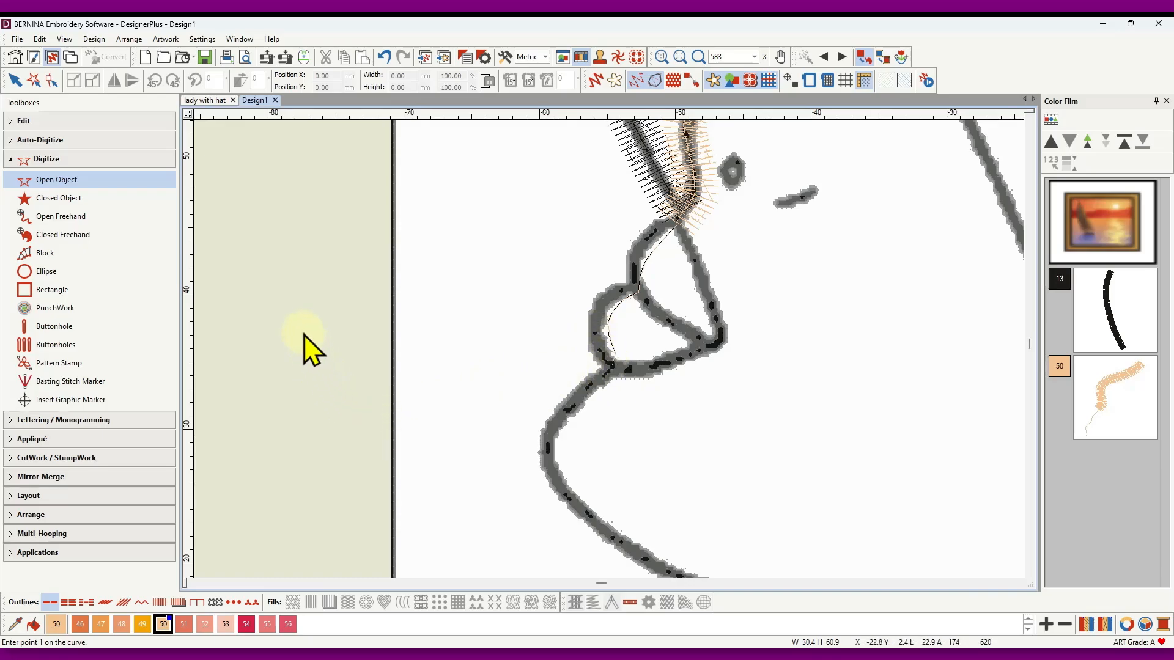
# Step: Trace the chin and front of the neck from below the lower lip down to the necklace as an open satin outline in colour 50
pyautogui.click(159, 602)
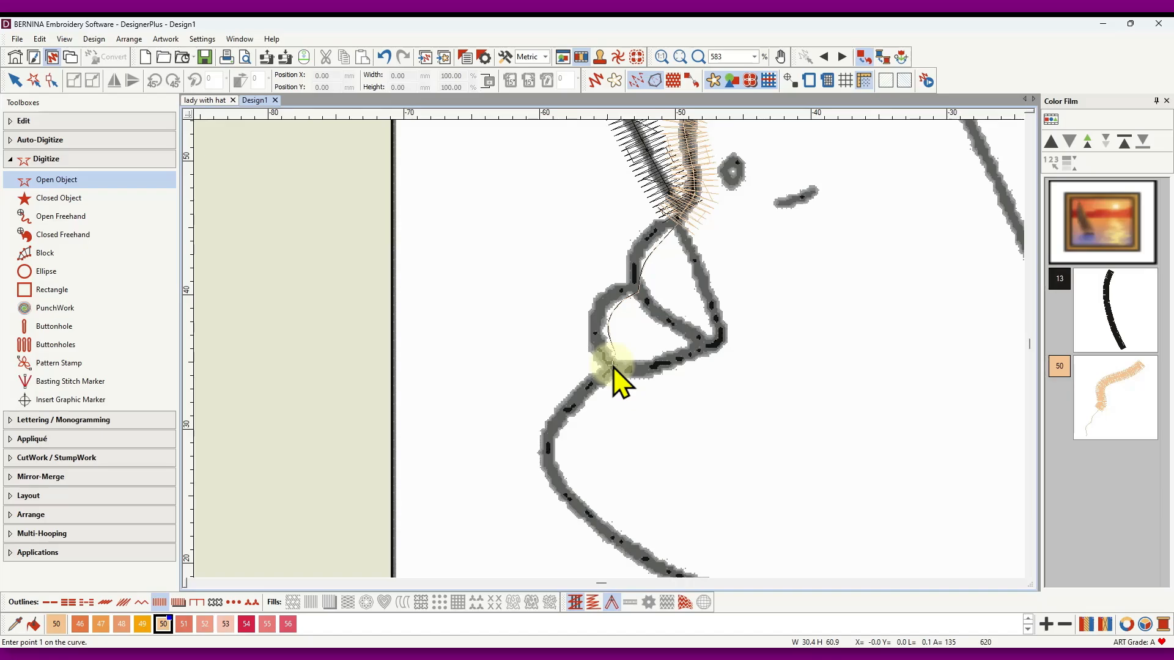
pyautogui.click(574, 400)
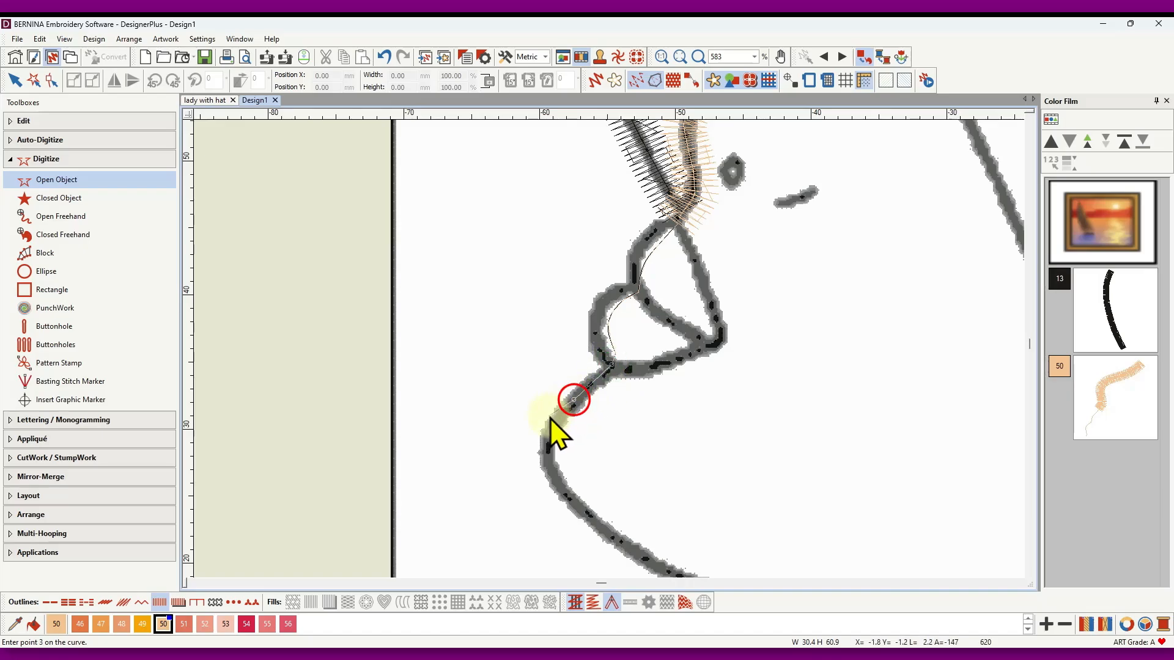
pyautogui.click(548, 431)
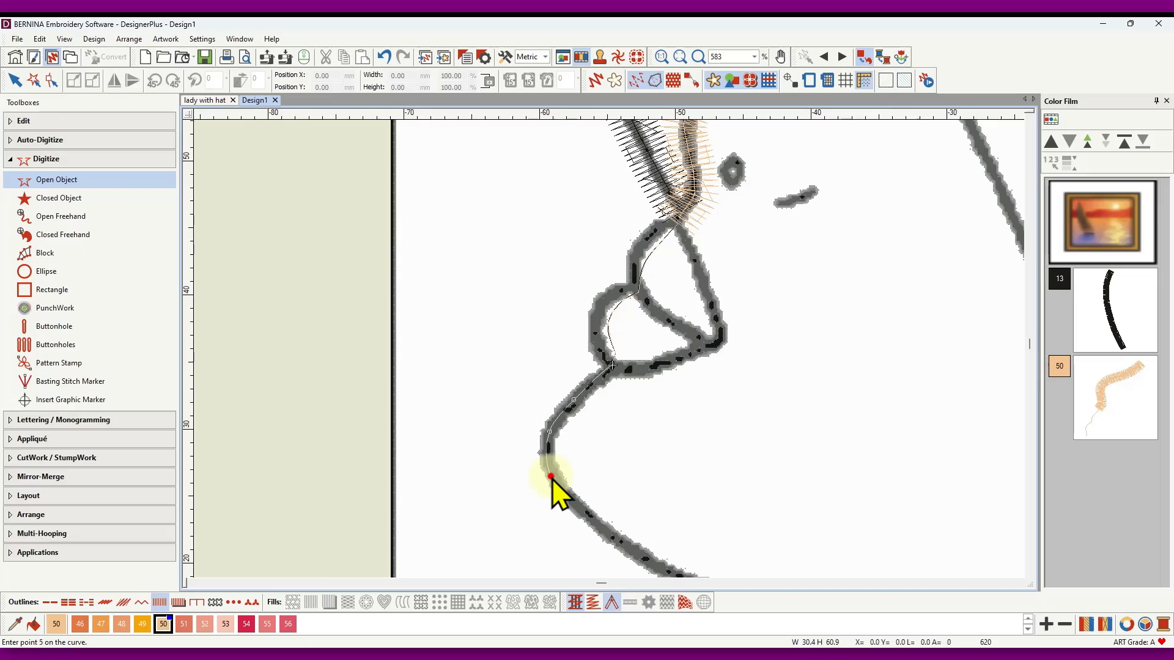
pyautogui.scroll(-3, 585, 519)
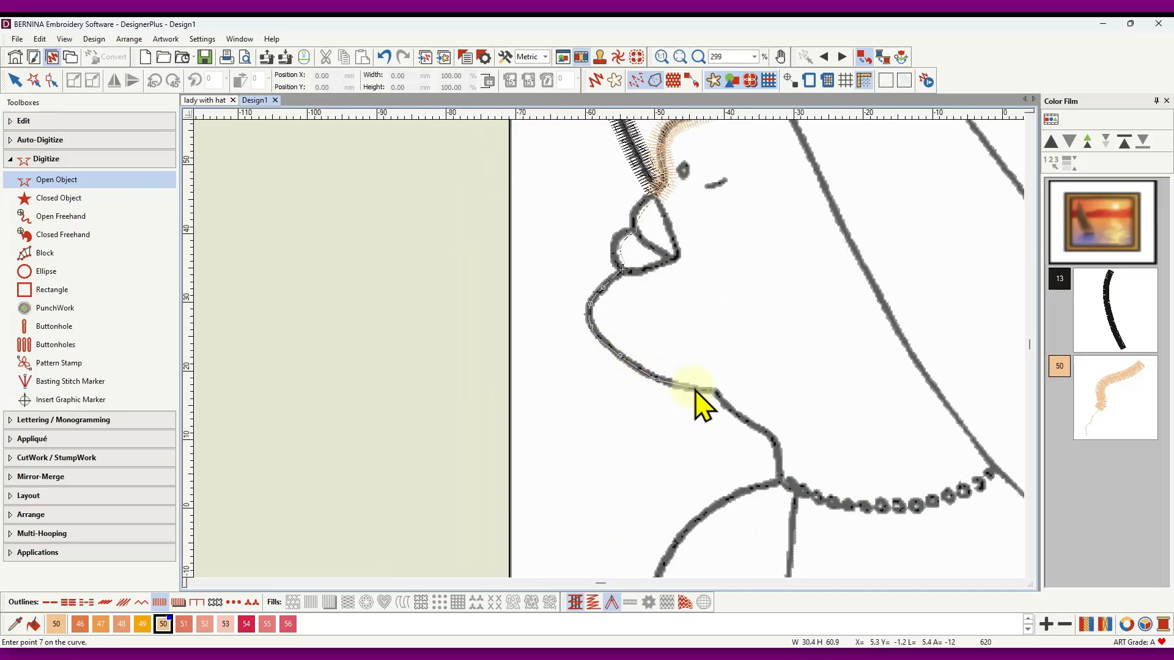
pyautogui.click(716, 391)
pyautogui.click(734, 413)
pyautogui.click(761, 431)
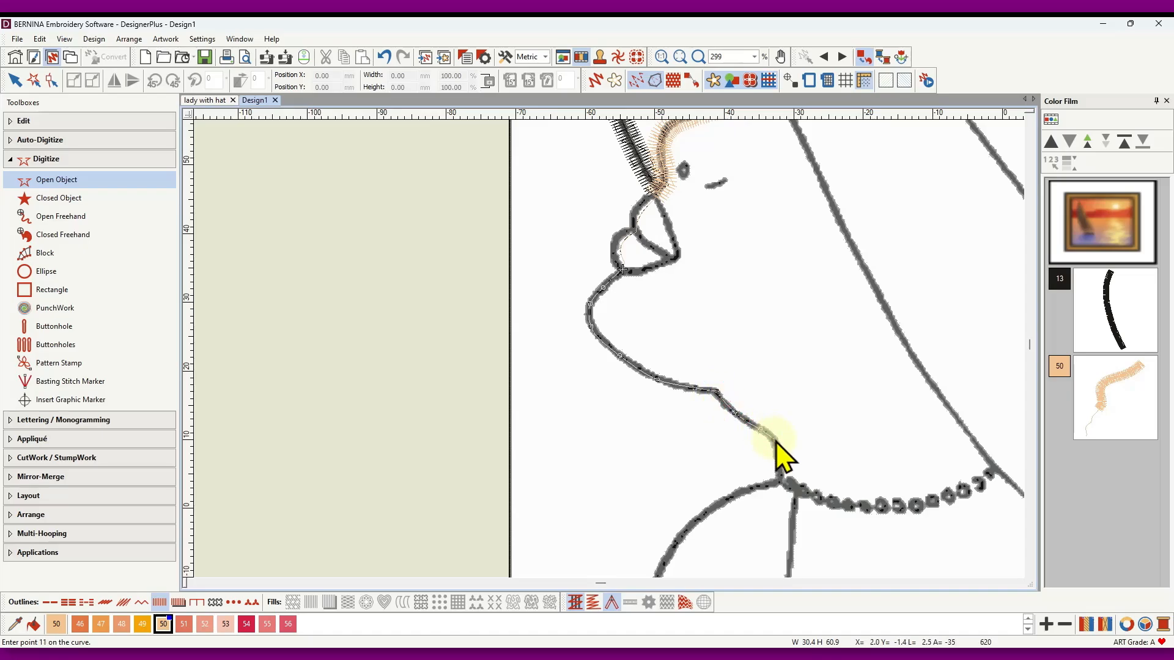
pyautogui.click(781, 487)
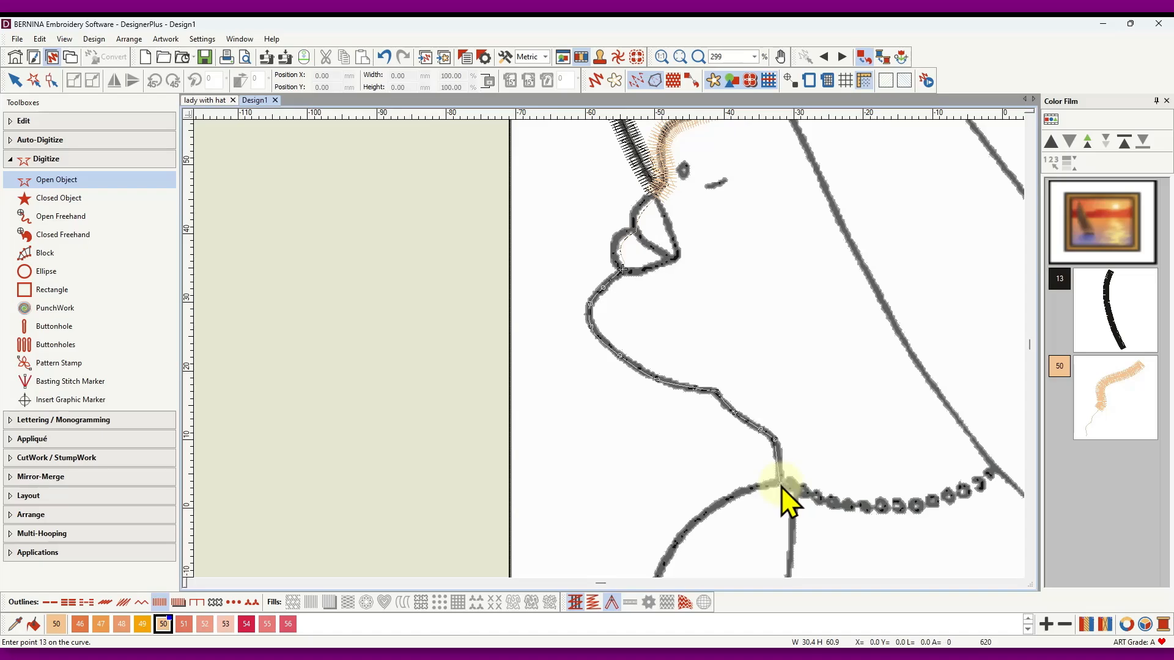
pyautogui.press('Return')
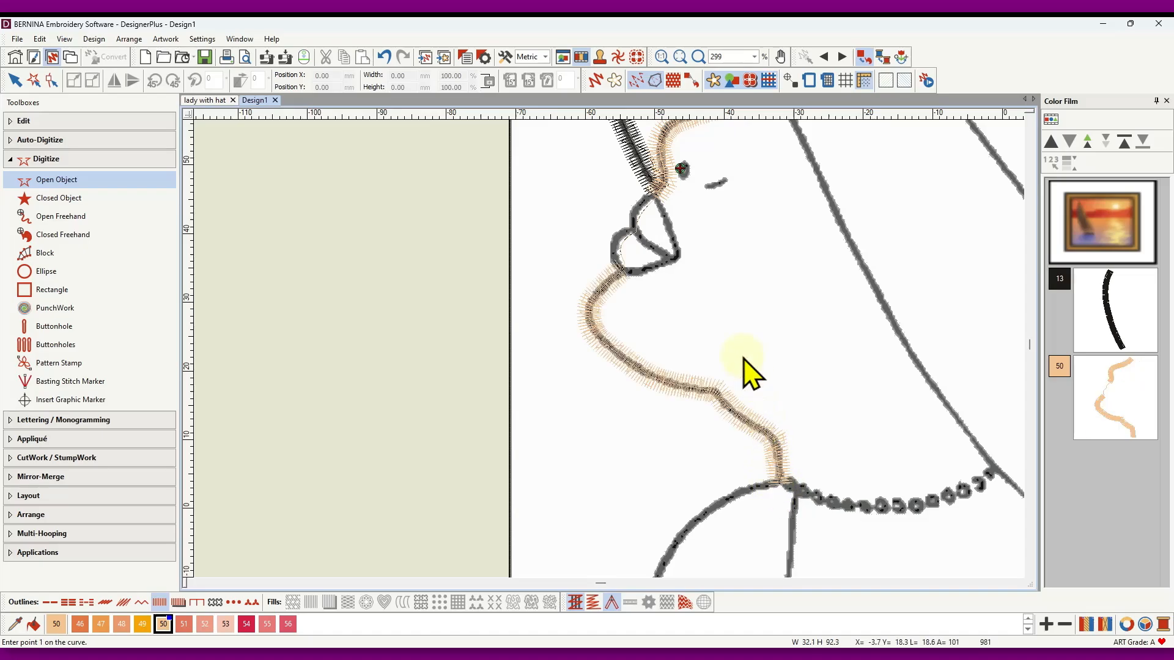
# Step: Set the current thread colour to swatch 56 and choose a closed object with satin fill for the lips
pyautogui.scroll(-3, 609, 367)
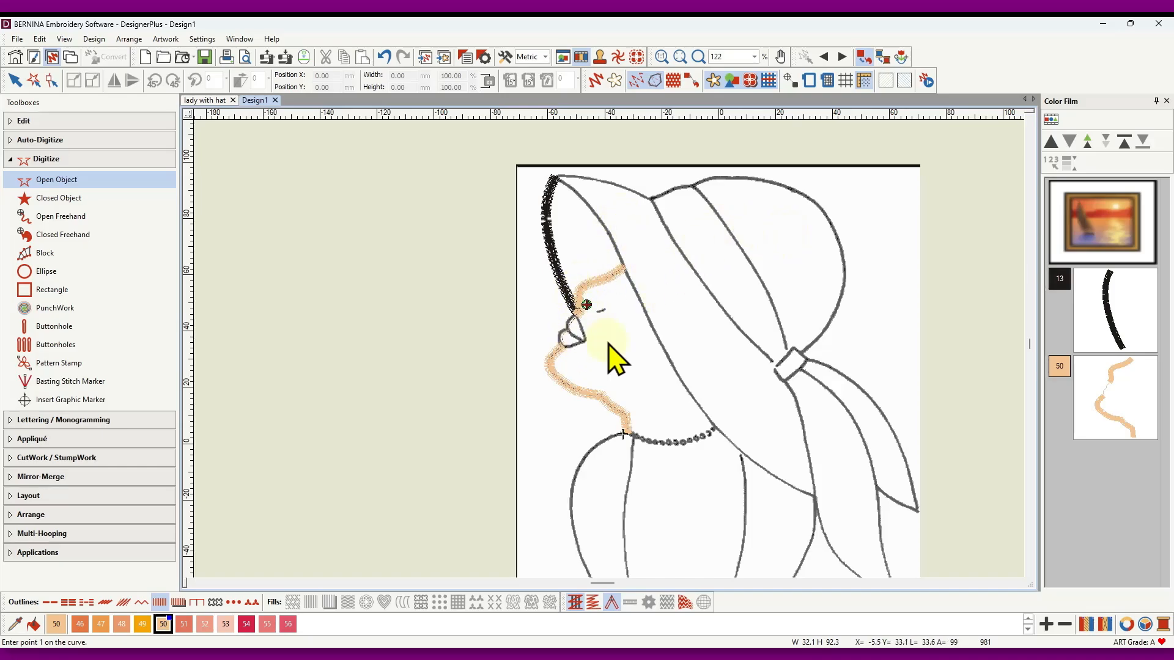
pyautogui.scroll(2, 616, 364)
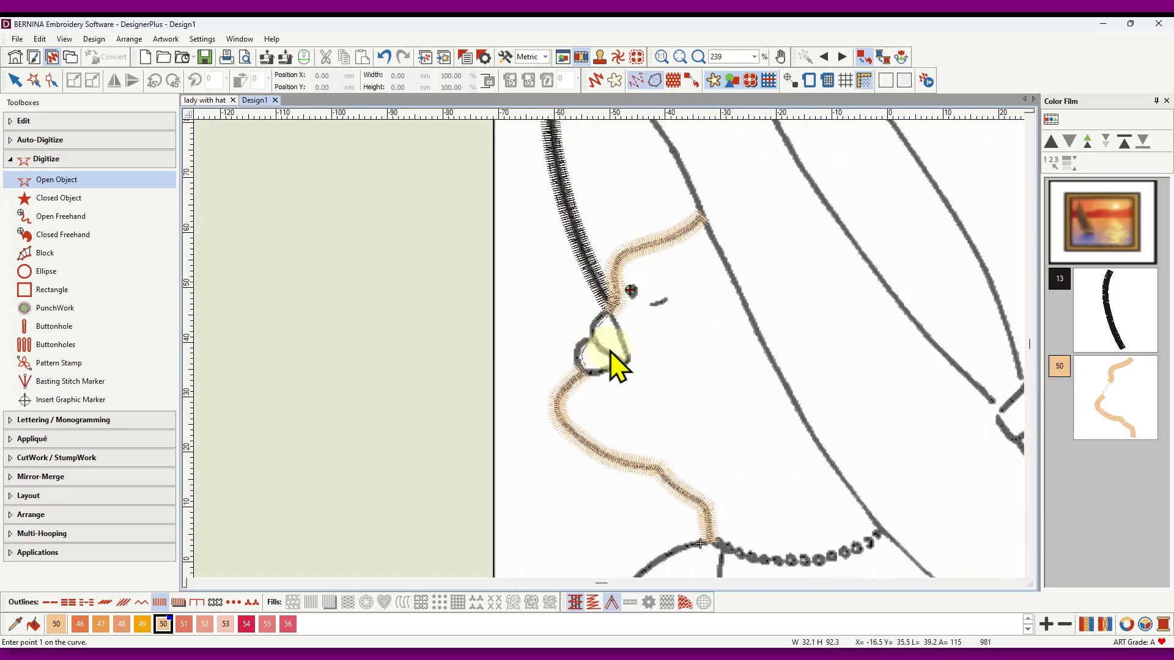
pyautogui.scroll(1, 616, 364)
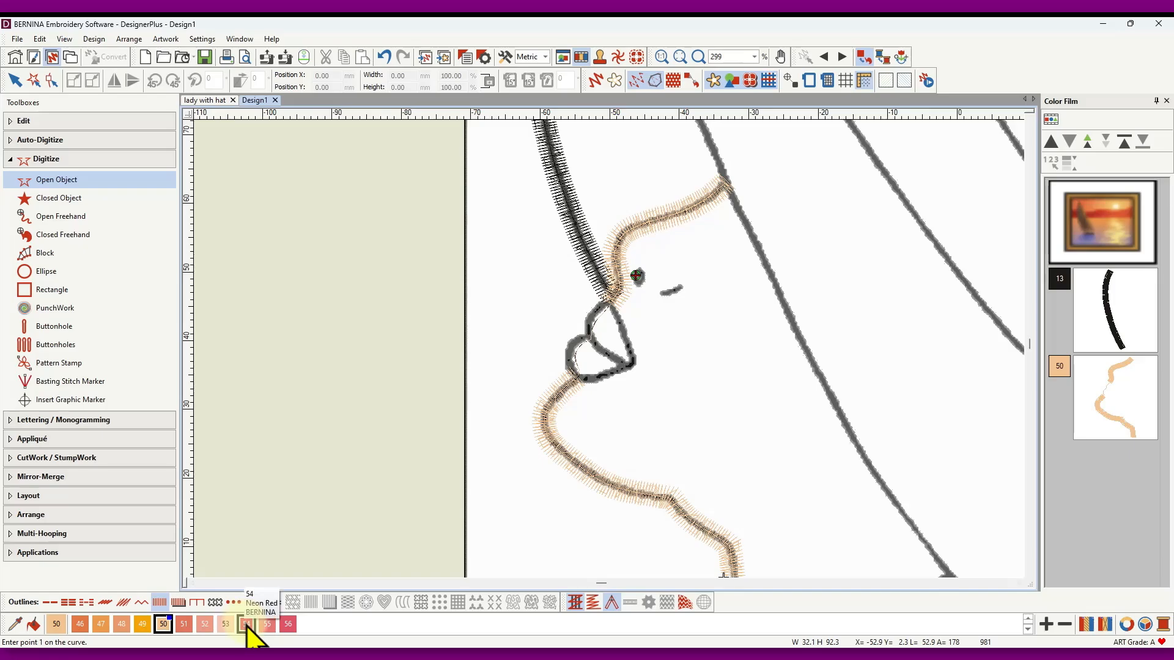
pyautogui.click(288, 625)
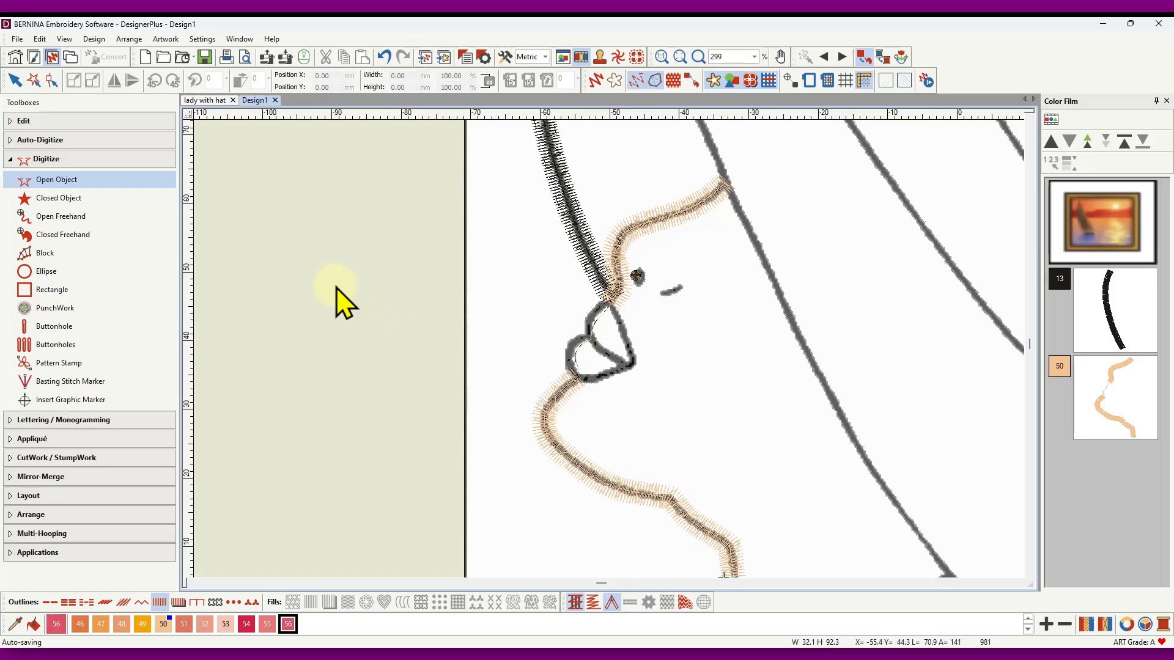
pyautogui.click(58, 197)
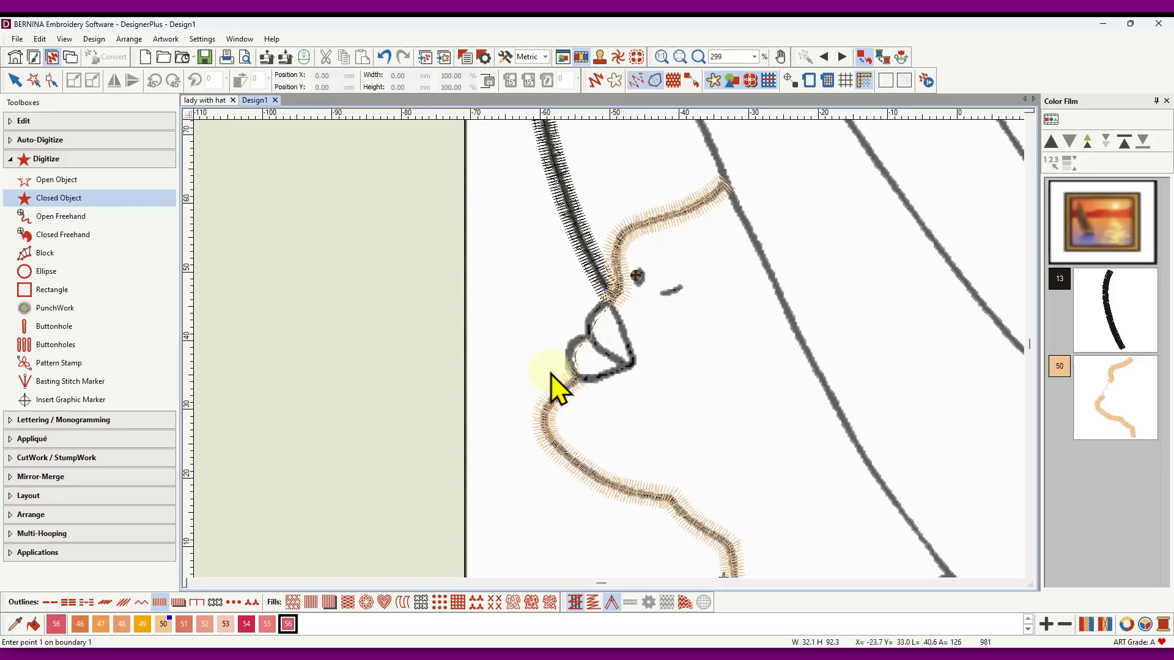
pyautogui.click(311, 602)
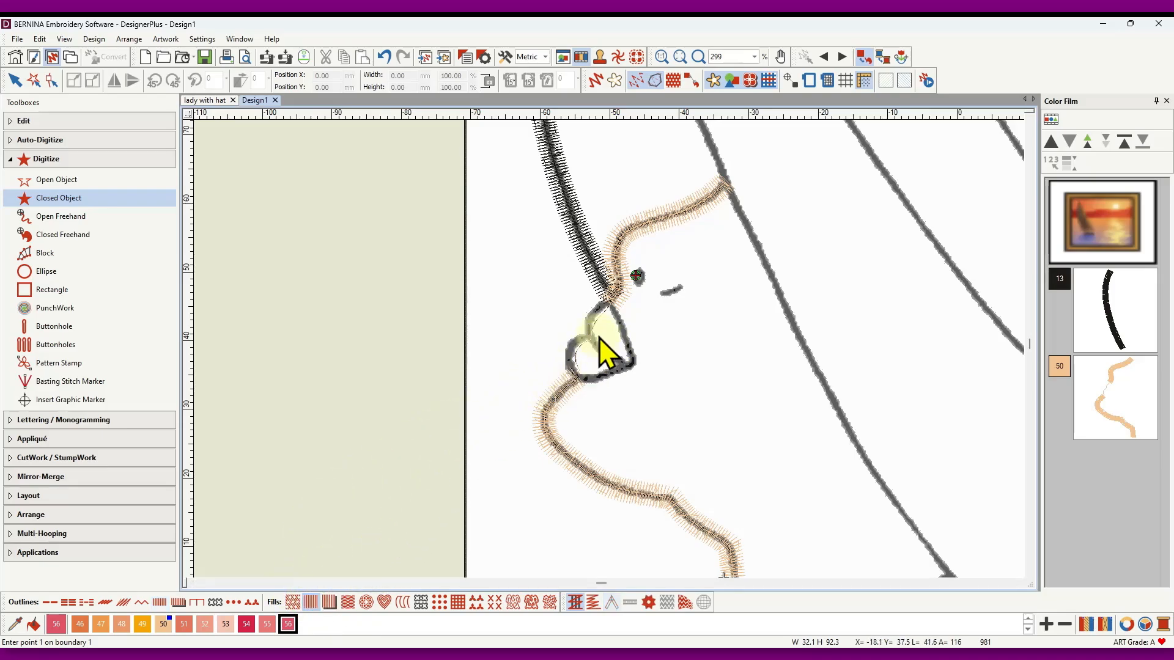
# Step: Trace around the lower lip, from its upper front corner to the mouth corner and back, as a closed satin-filled shape in colour 56
pyautogui.scroll(2, 598, 343)
pyautogui.scroll(2, 609, 353)
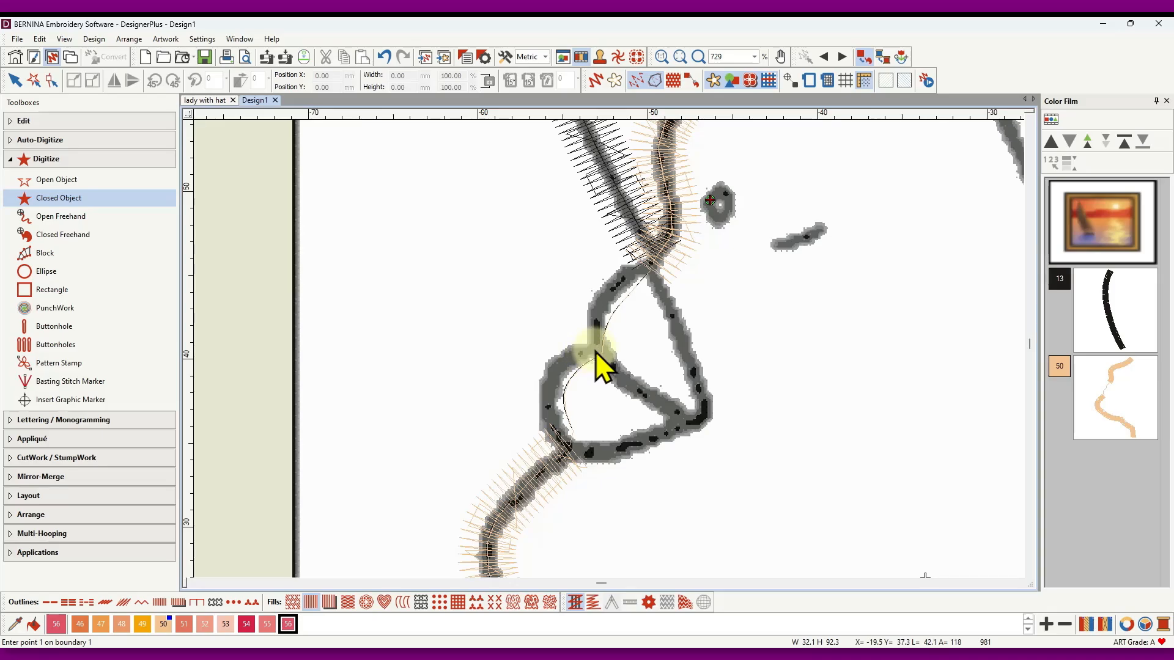
pyautogui.click(566, 361)
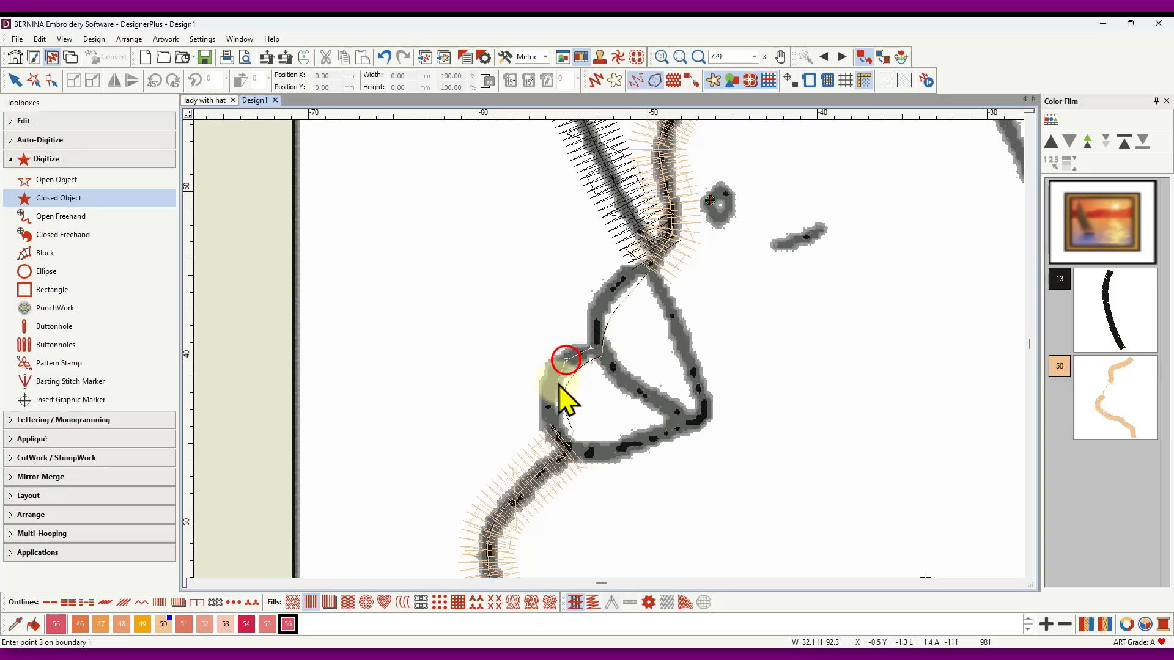
pyautogui.click(548, 392)
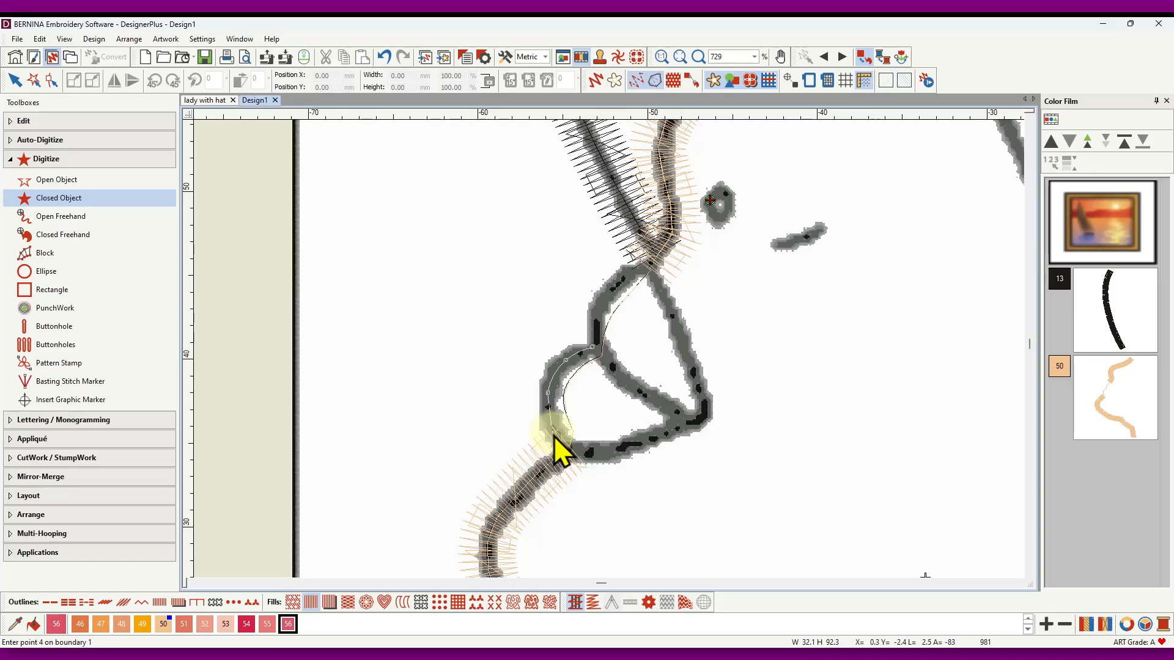
pyautogui.click(552, 433)
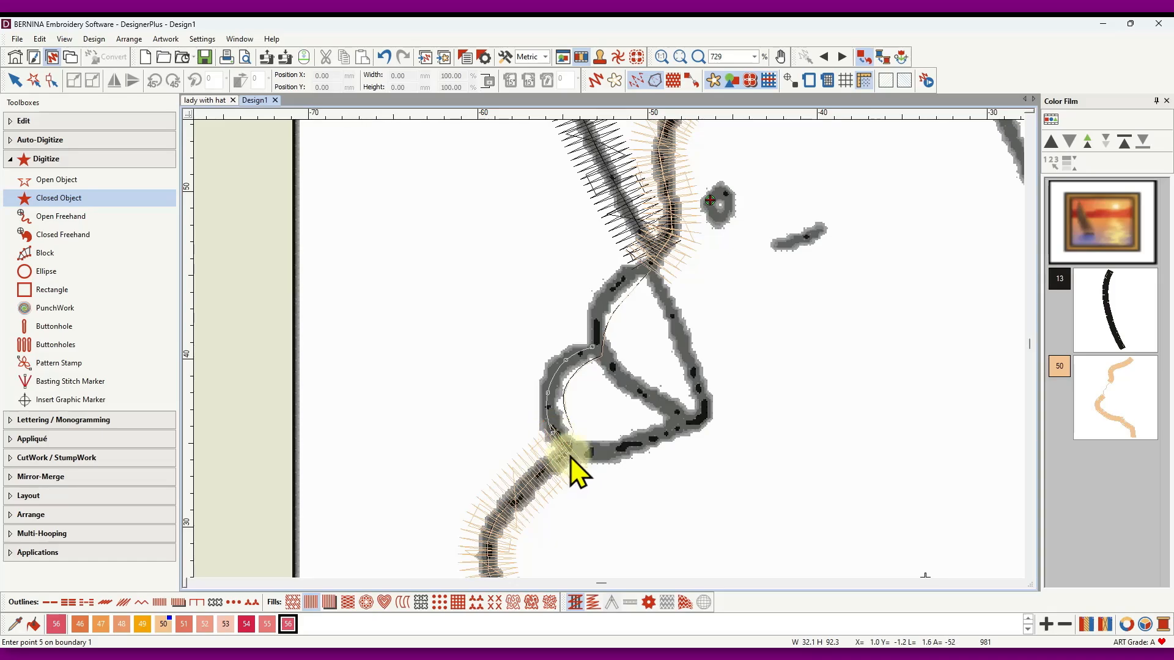
pyautogui.click(566, 450)
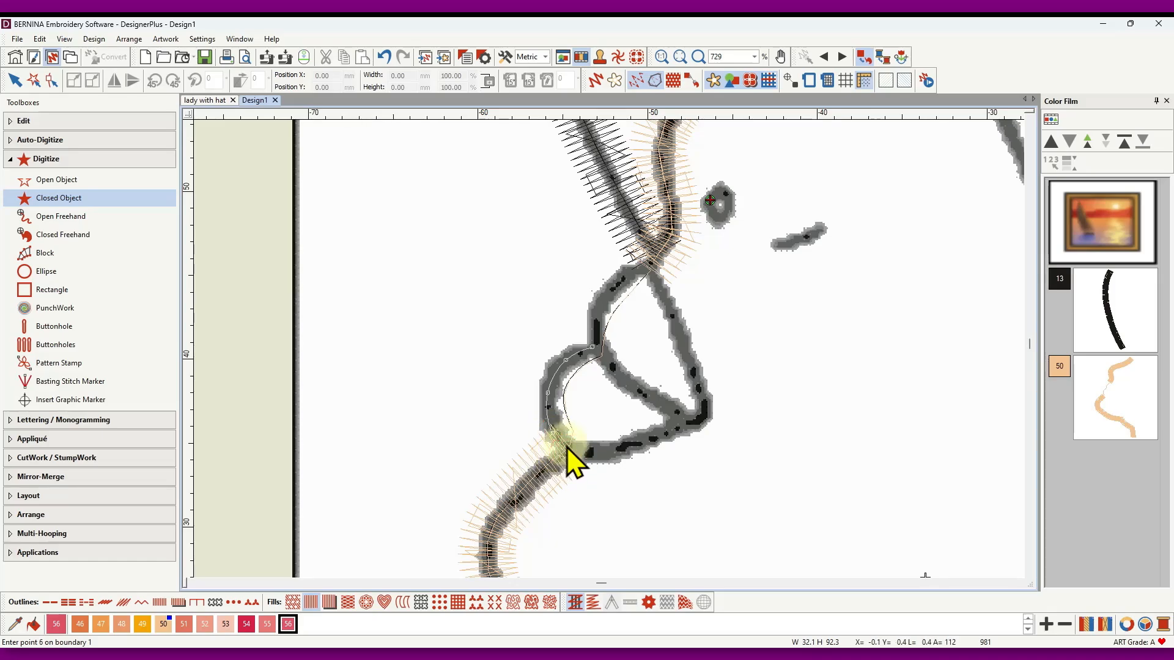
pyautogui.click(602, 453)
pyautogui.click(647, 440)
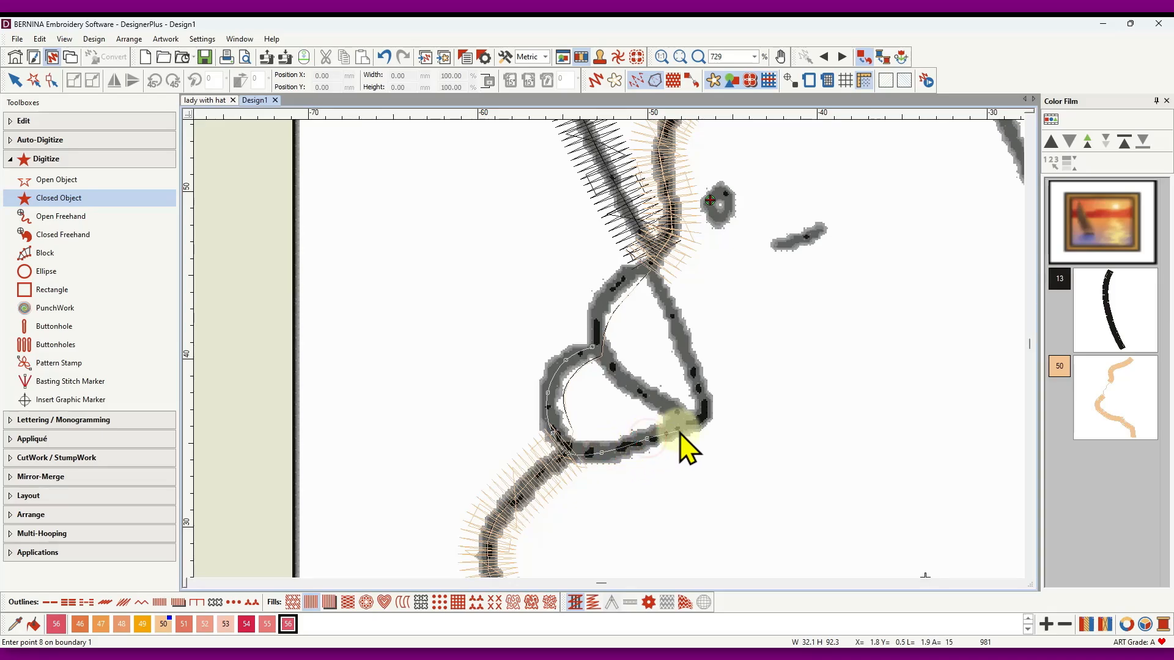
pyautogui.click(694, 422)
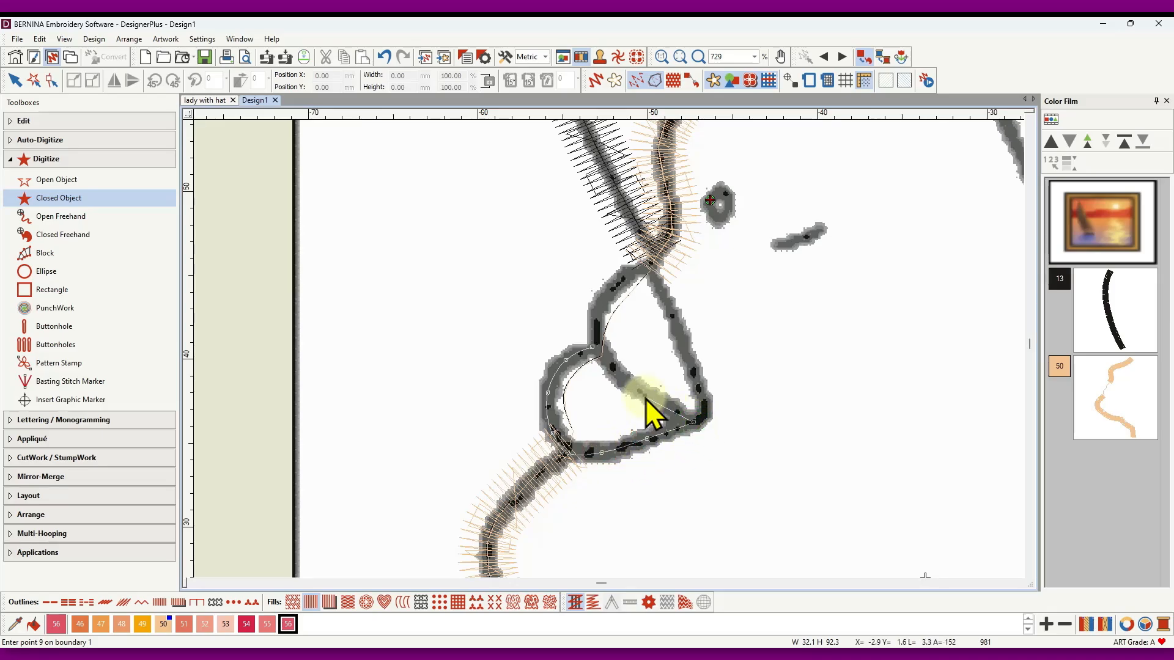
pyautogui.click(645, 393)
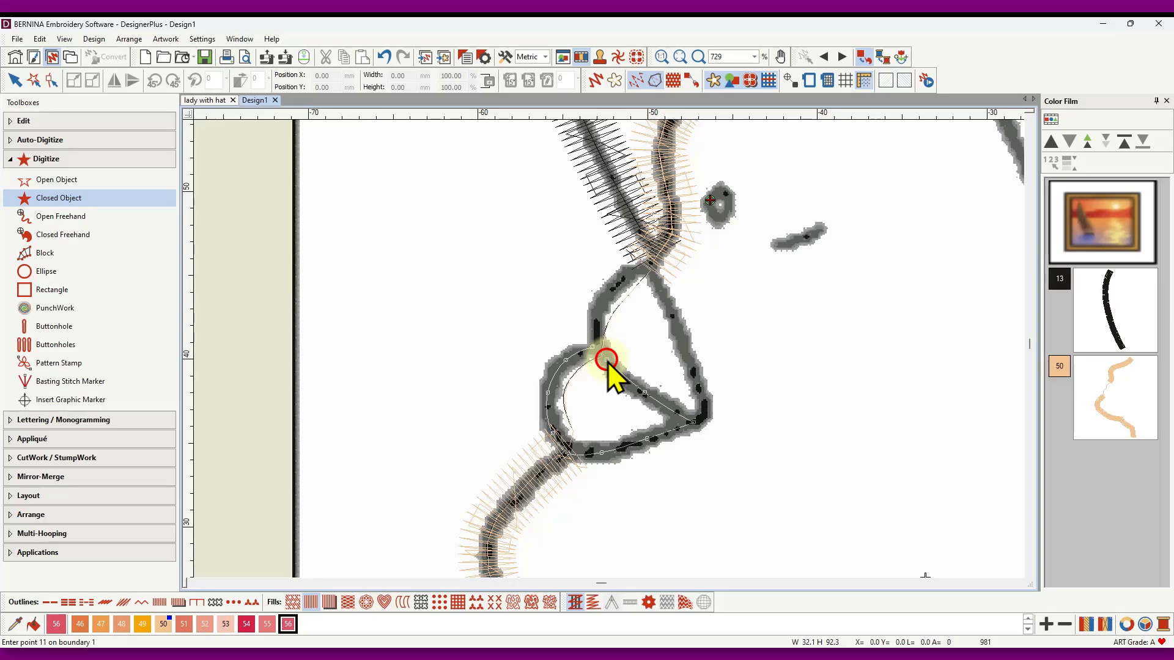
pyautogui.click(607, 362)
pyautogui.press('Return')
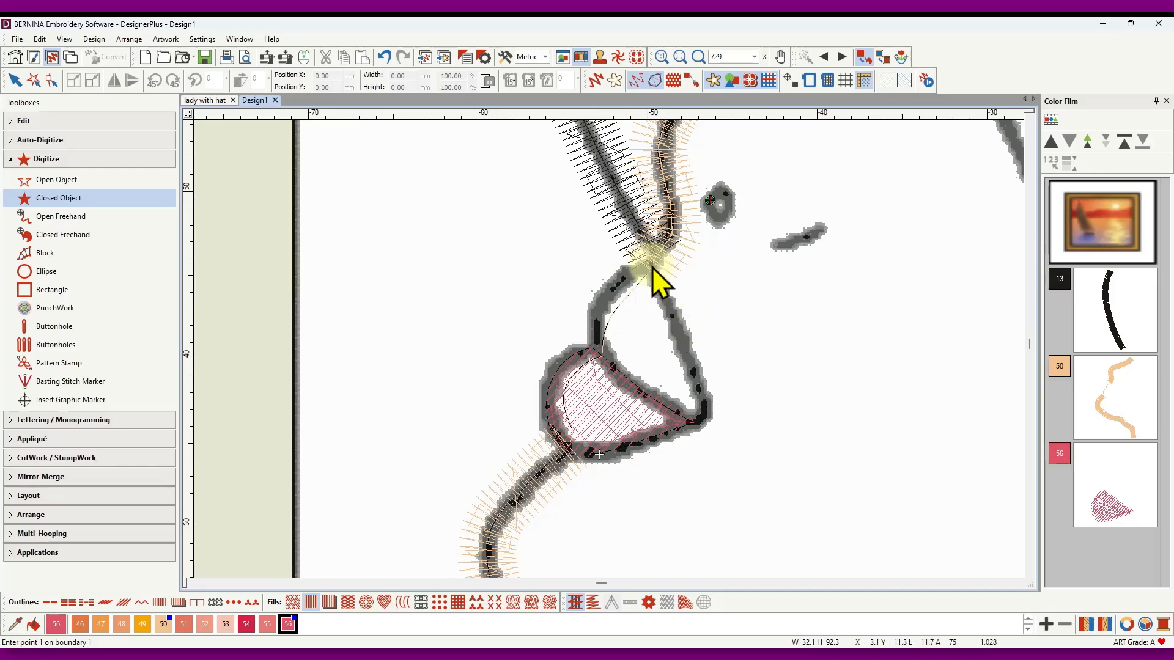
# Step: Trace the upper lip as a closed satin-filled shape in colour 56, following the lower lip's upper edge, and turn on Artistic View
pyautogui.click(673, 316)
pyautogui.click(689, 359)
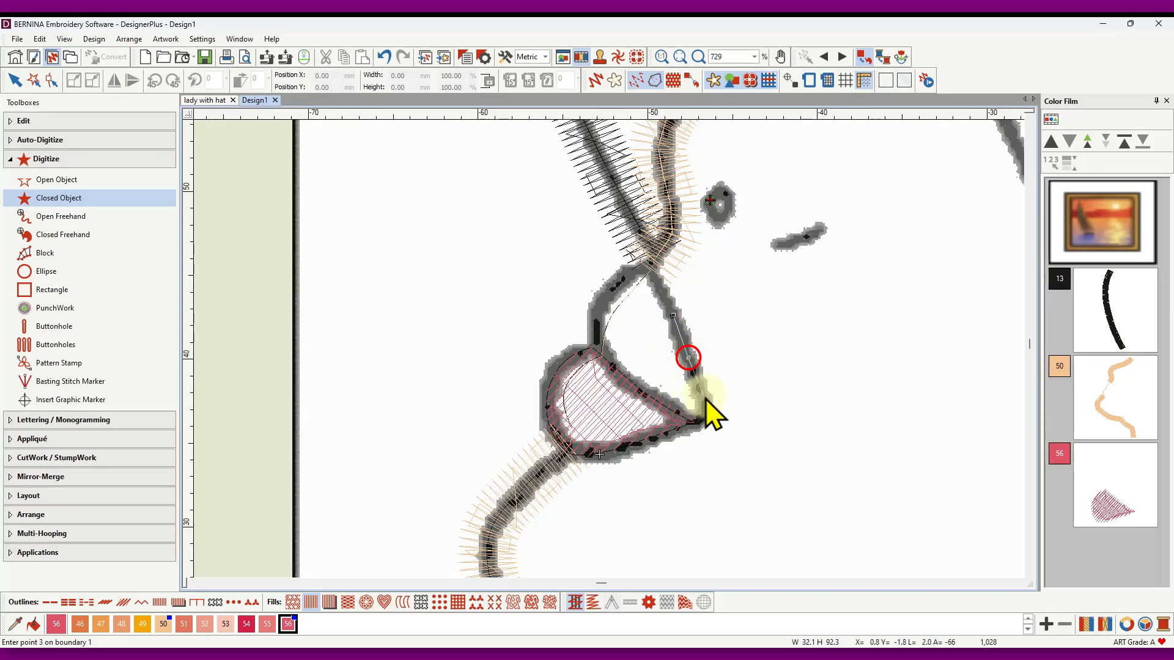
pyautogui.click(703, 397)
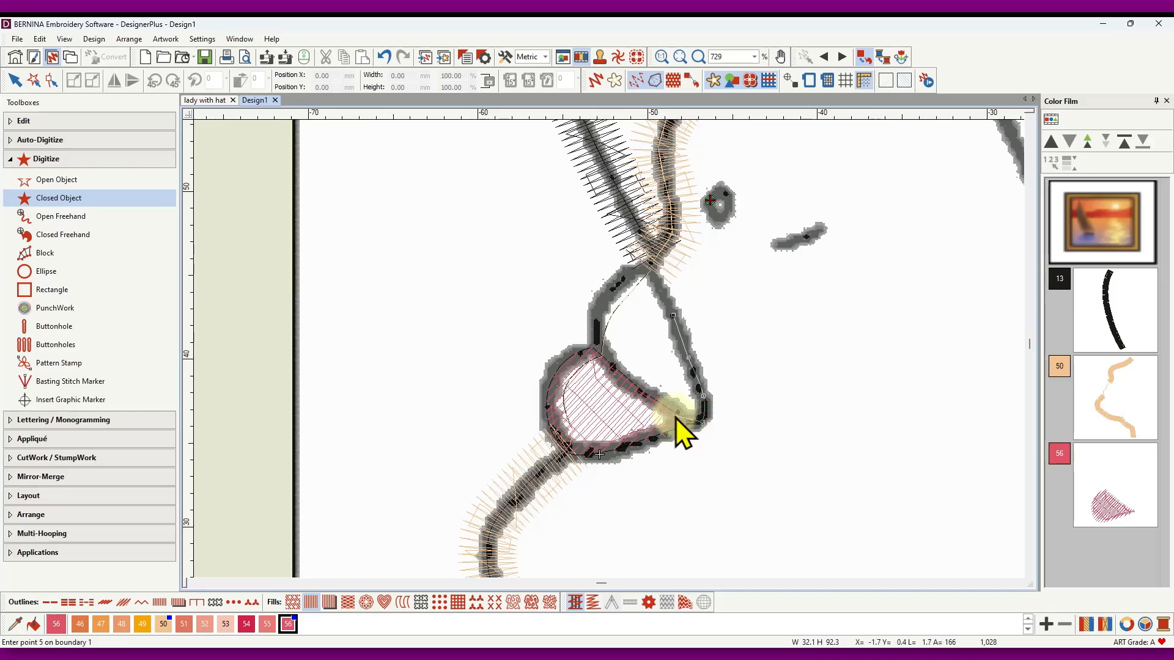
pyautogui.scroll(4, 675, 421)
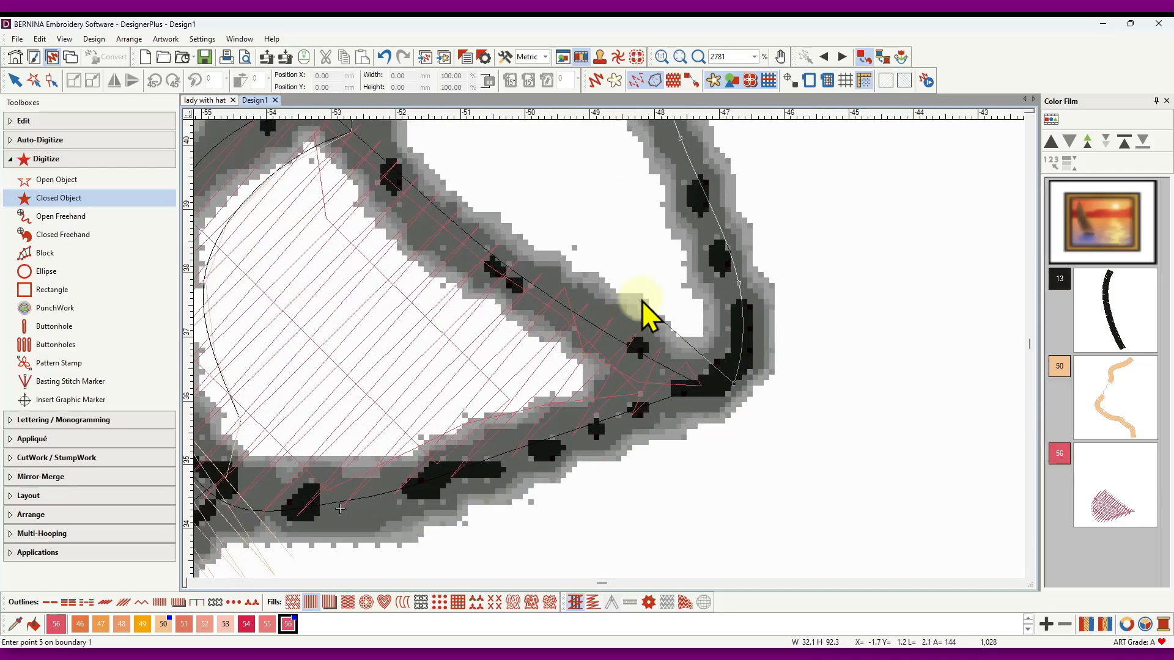
pyautogui.scroll(-2, 526, 480)
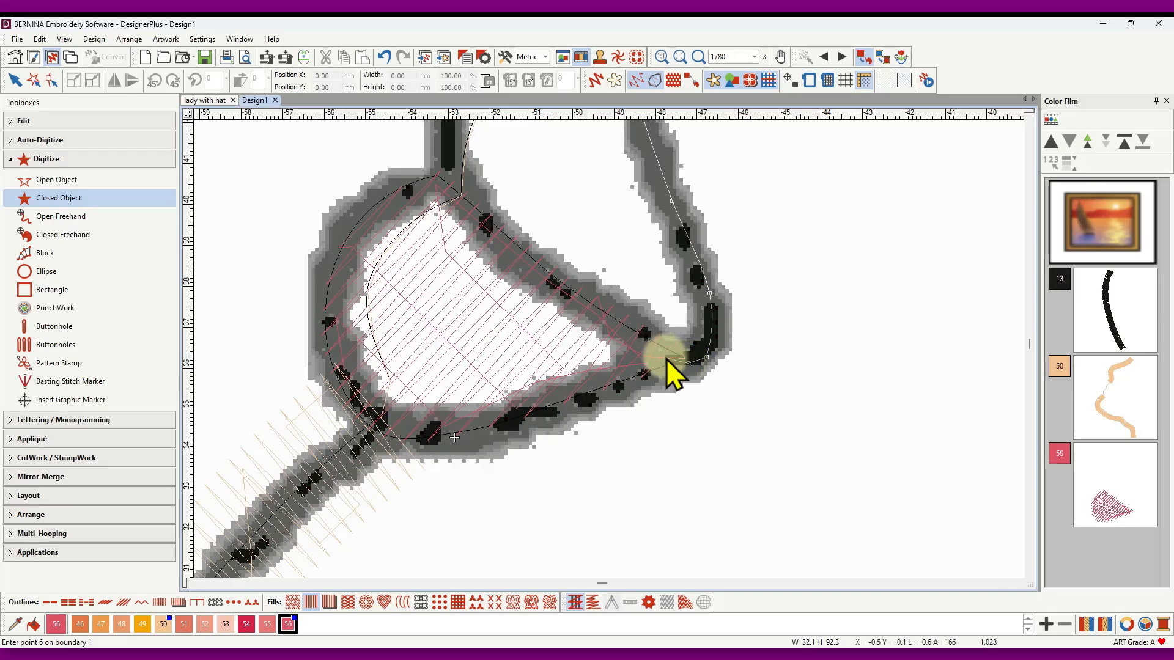
pyautogui.click(659, 351)
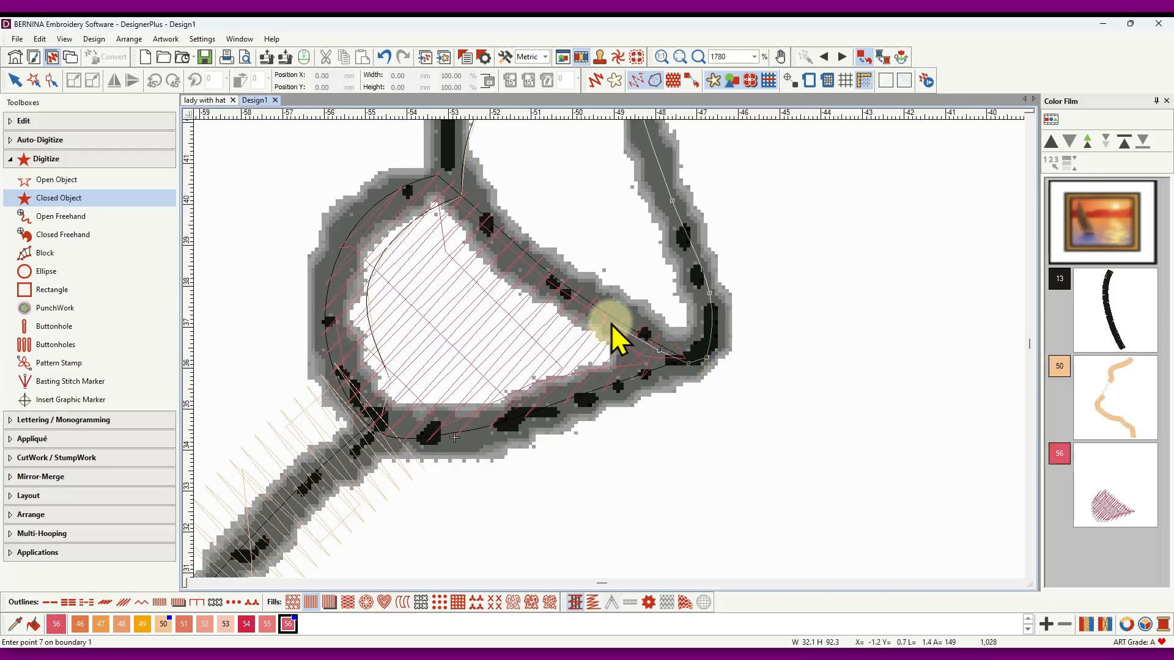
pyautogui.click(559, 287)
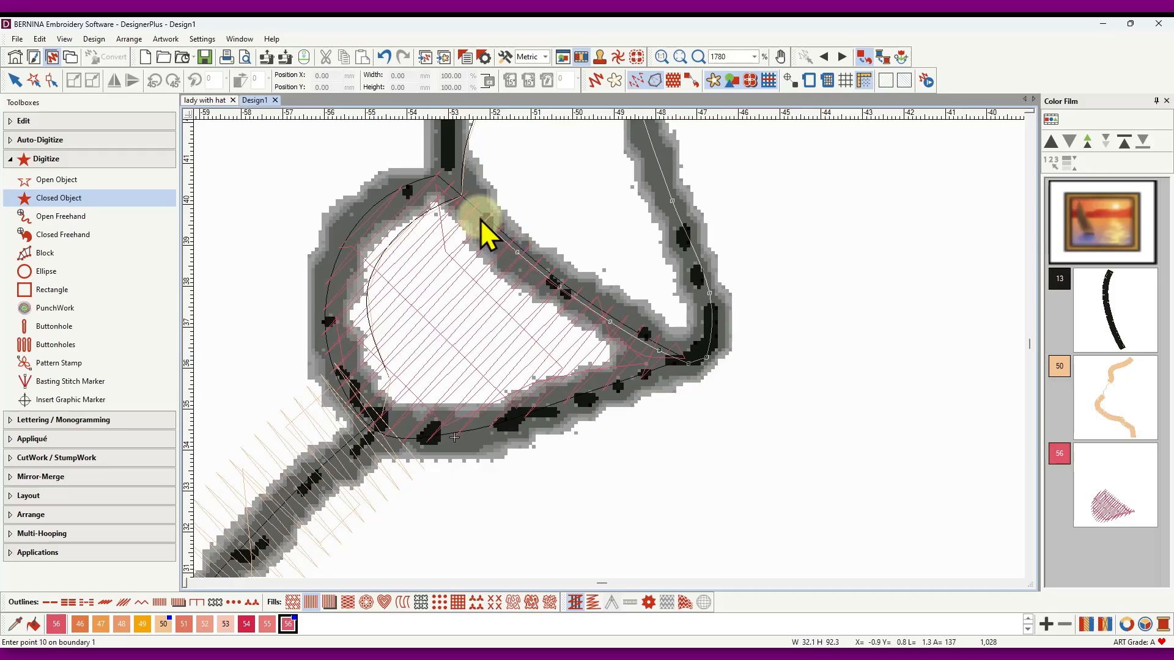
pyautogui.click(436, 181)
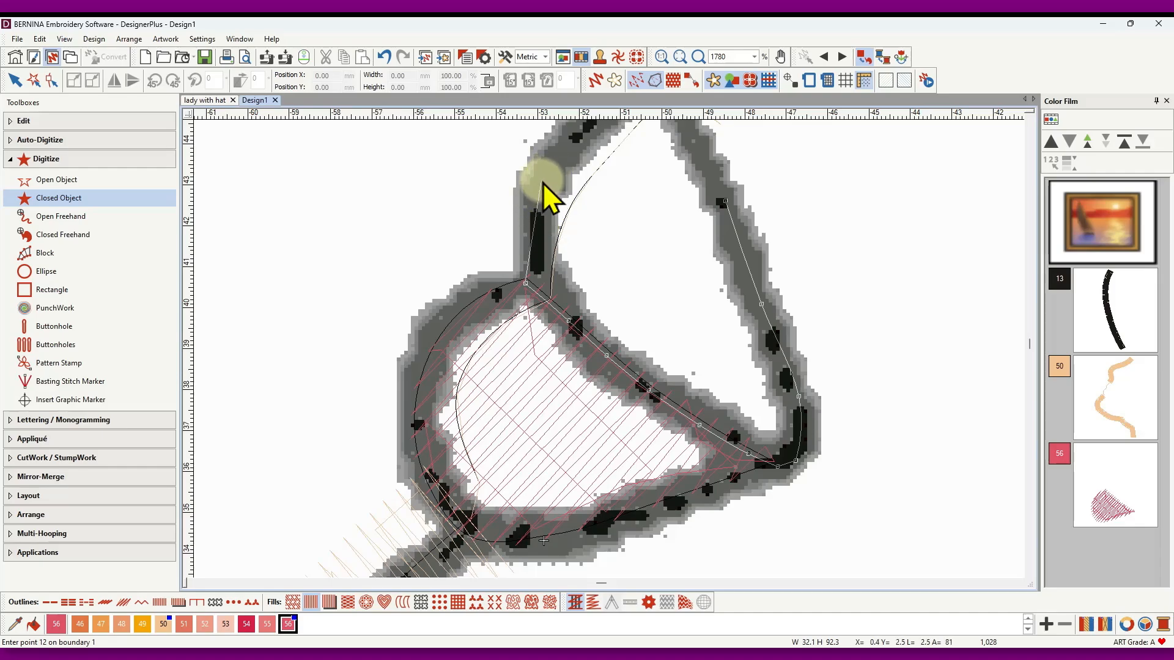
pyautogui.click(539, 177)
pyautogui.click(608, 226)
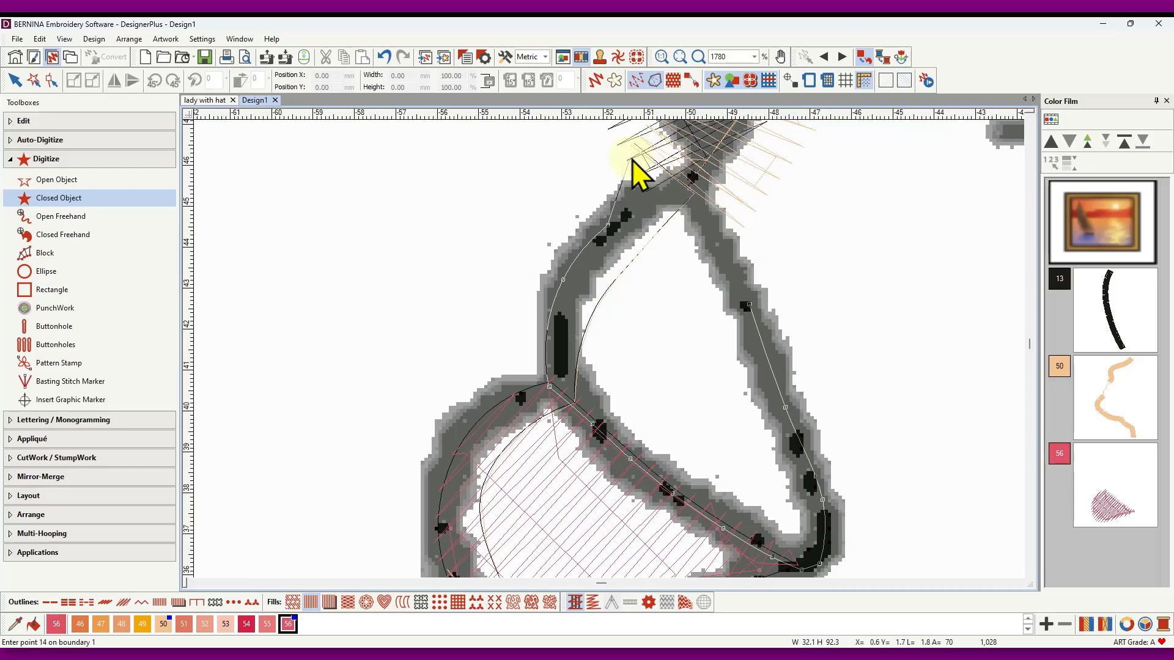
pyautogui.scroll(-3, 637, 170)
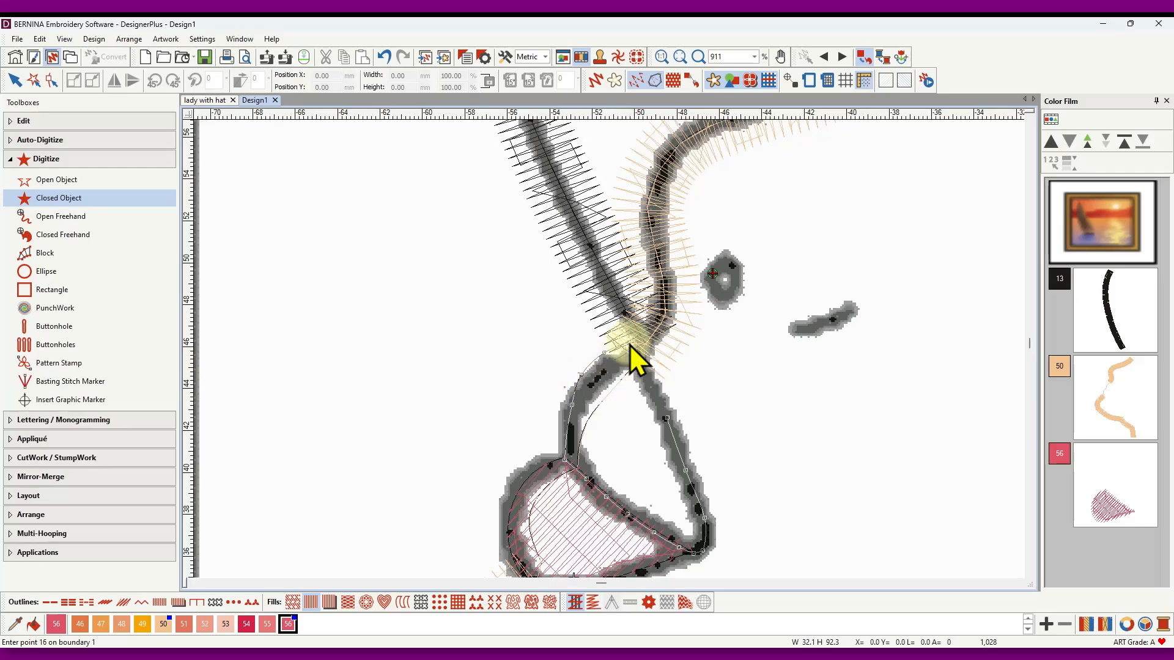
pyautogui.click(665, 380)
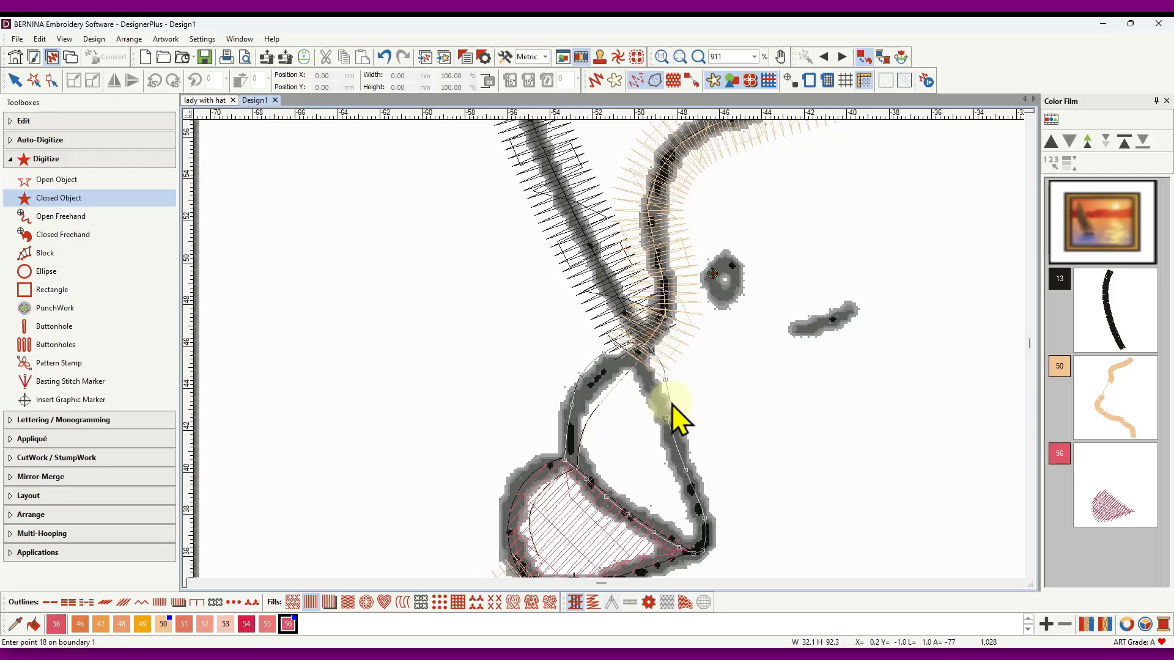
pyautogui.press('Return')
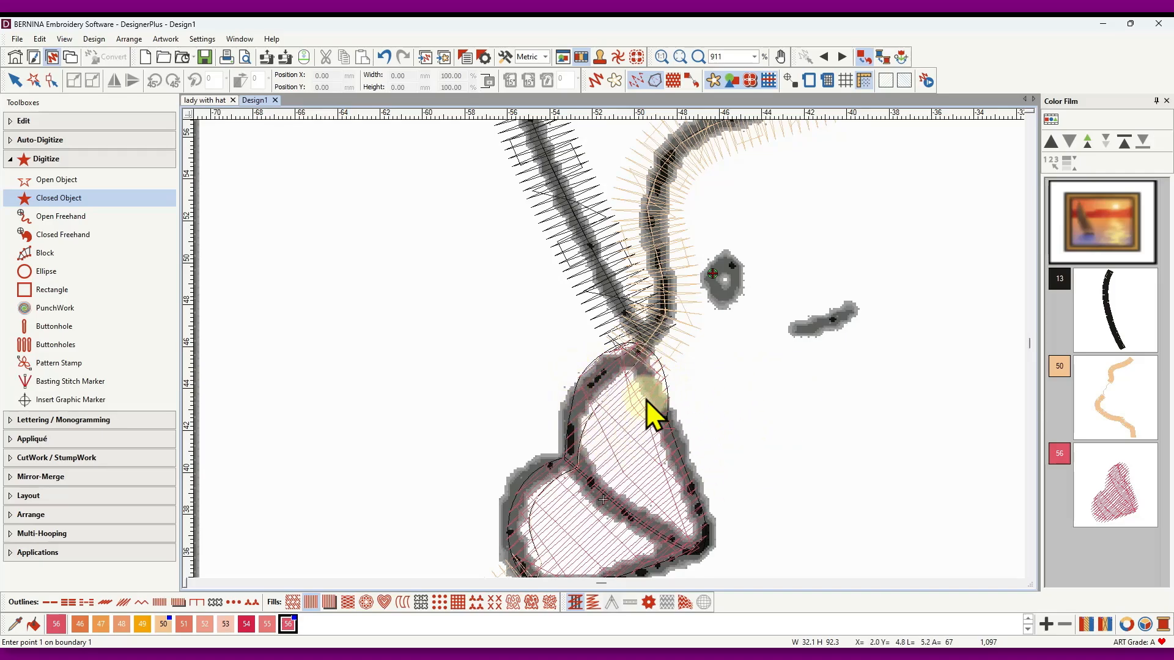
pyautogui.scroll(-3, 672, 419)
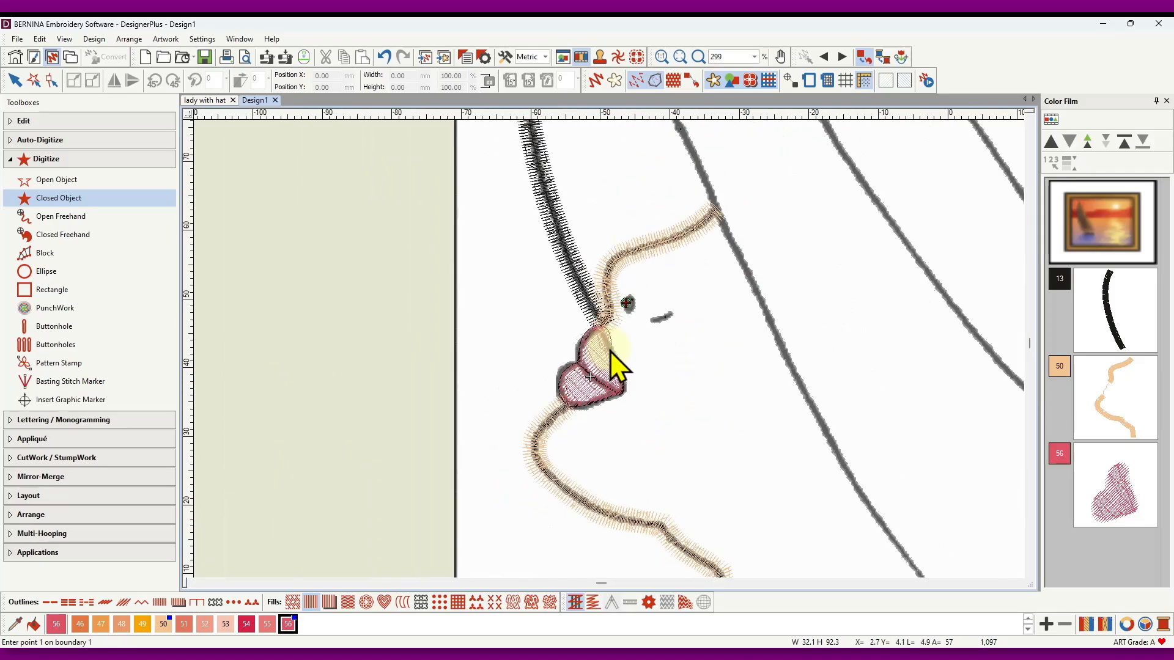
pyautogui.click(594, 81)
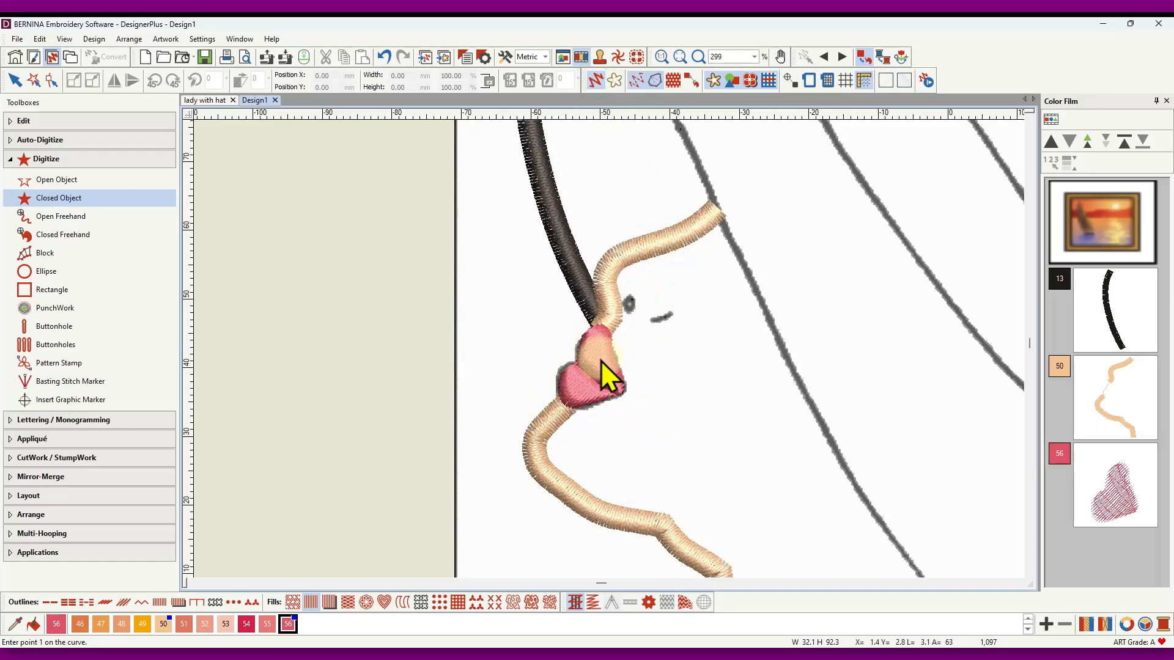
# Step: Reshape the colour 50 forehead-and-nose satin outline by moving its lower end point further down beneath the upper lip
pyautogui.scroll(5, 595, 329)
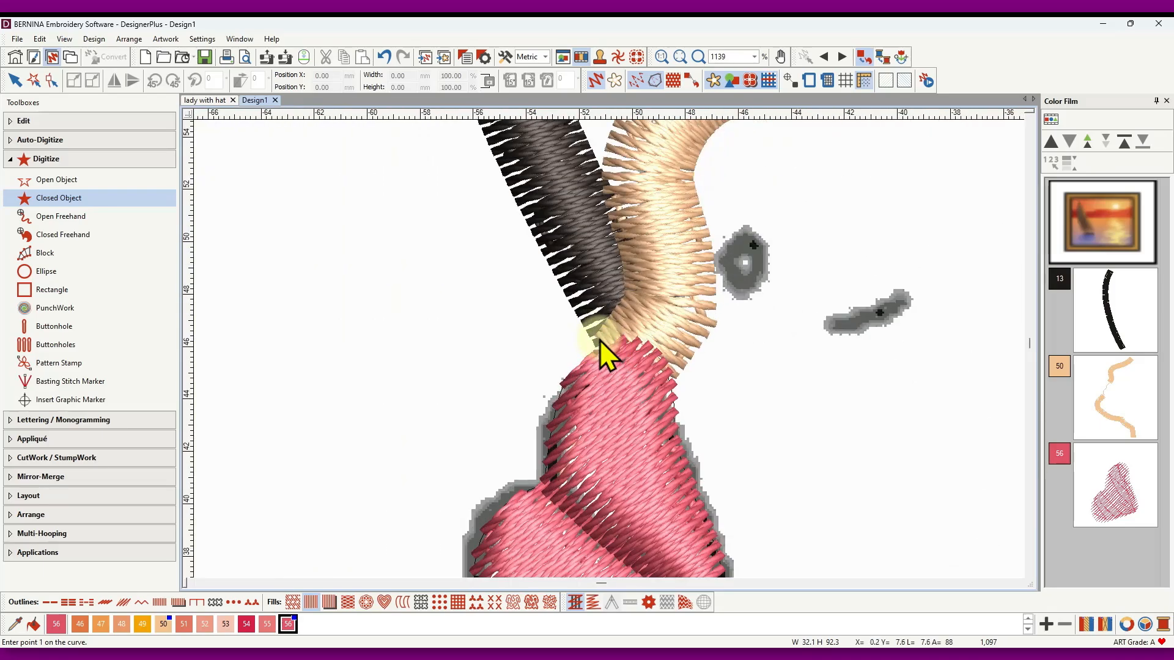
pyautogui.scroll(-4, 654, 302)
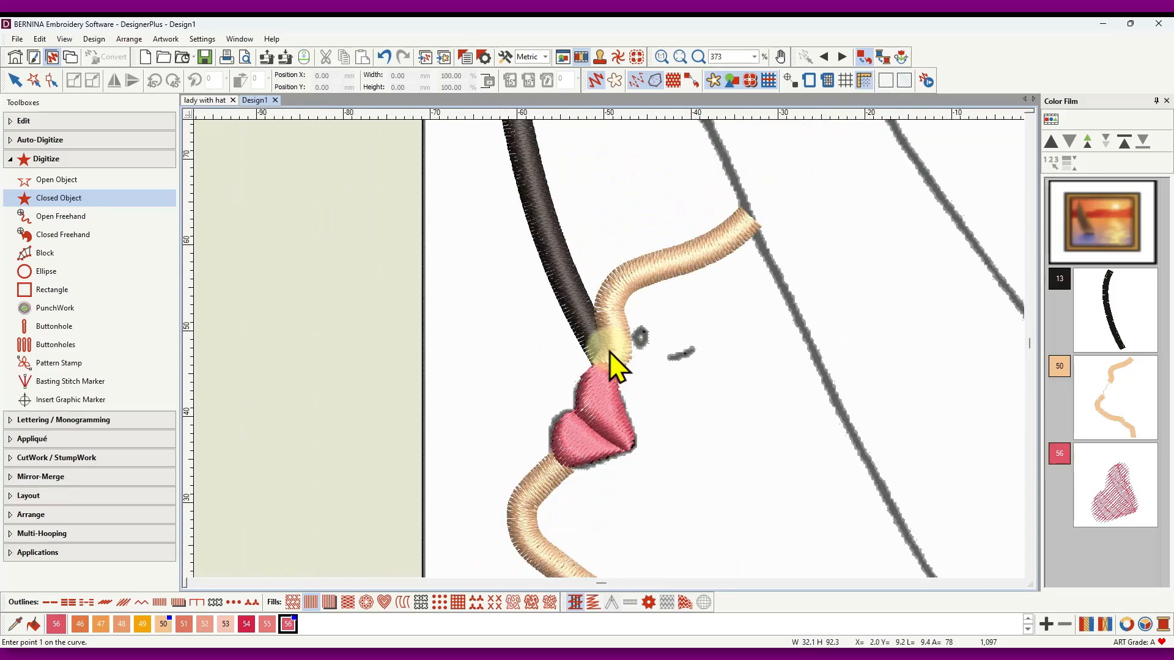
pyautogui.click(14, 80)
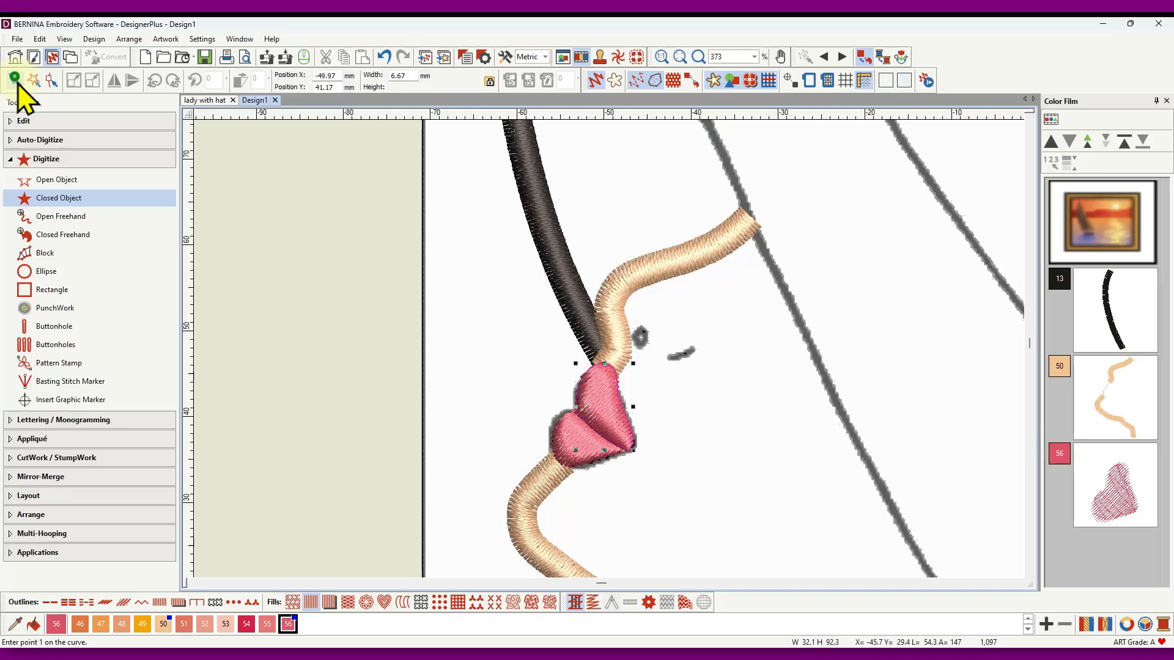
pyautogui.click(639, 273)
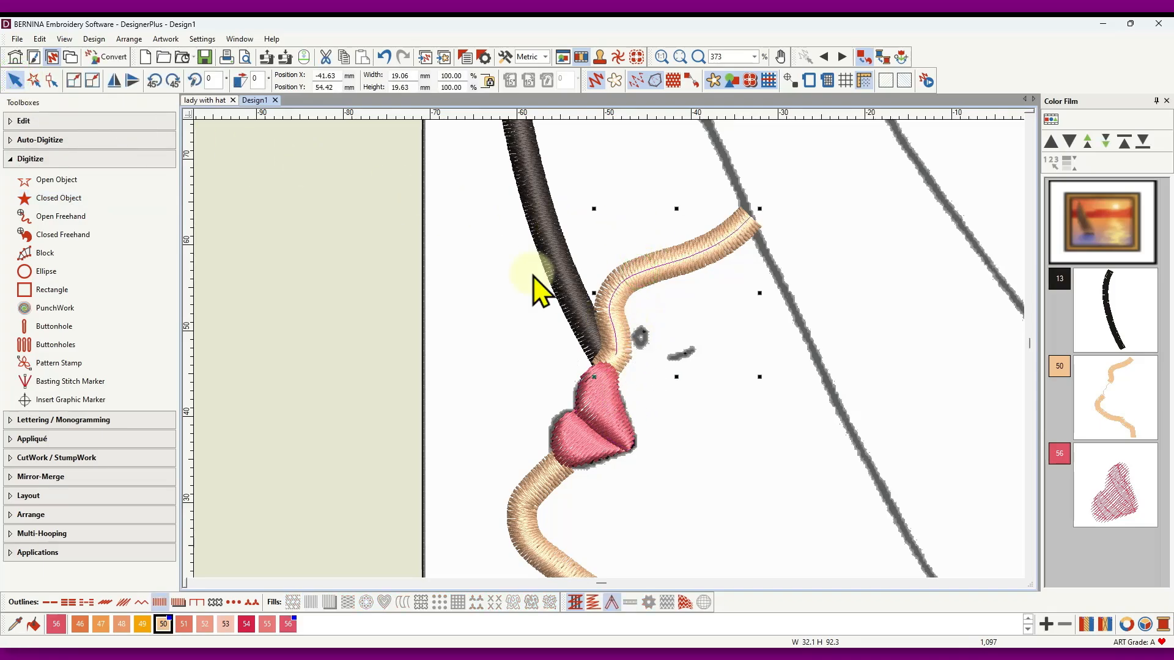
pyautogui.click(51, 80)
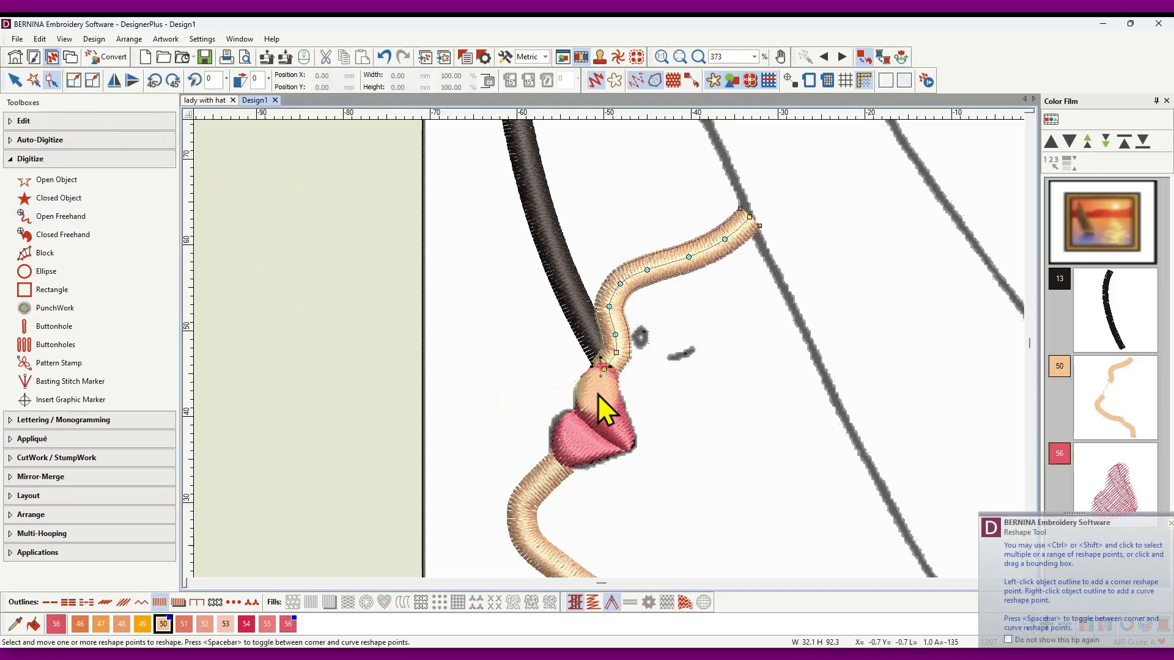
pyautogui.scroll(2, 610, 353)
pyautogui.scroll(3, 610, 352)
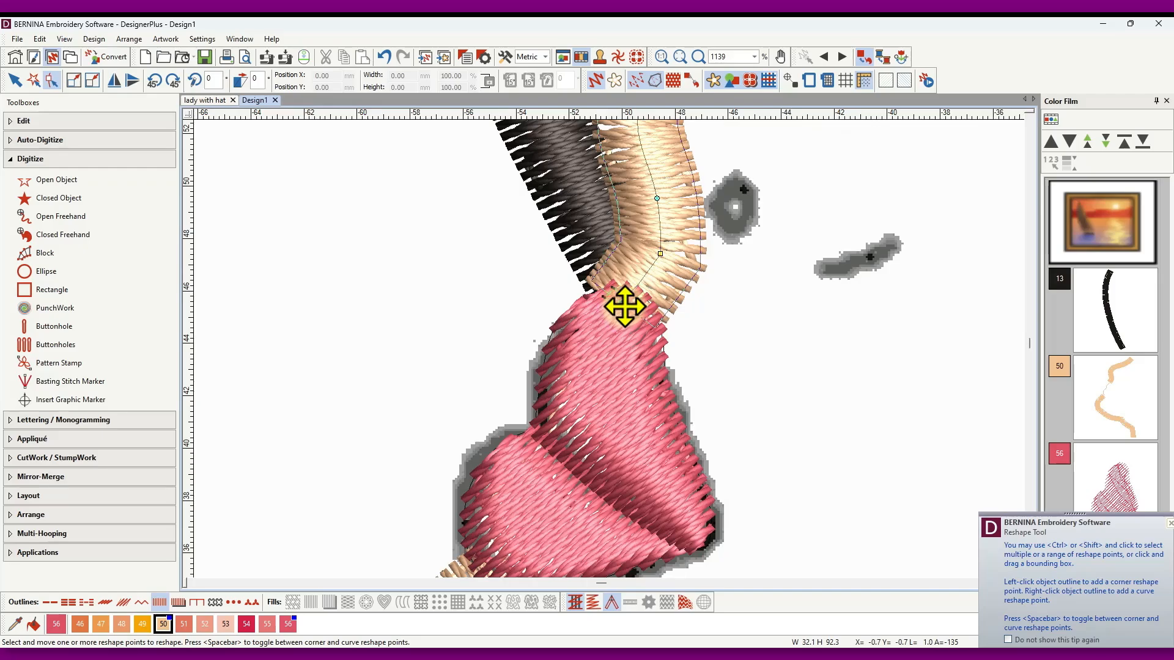
pyautogui.moveTo(624, 307); pyautogui.dragTo(629, 317)
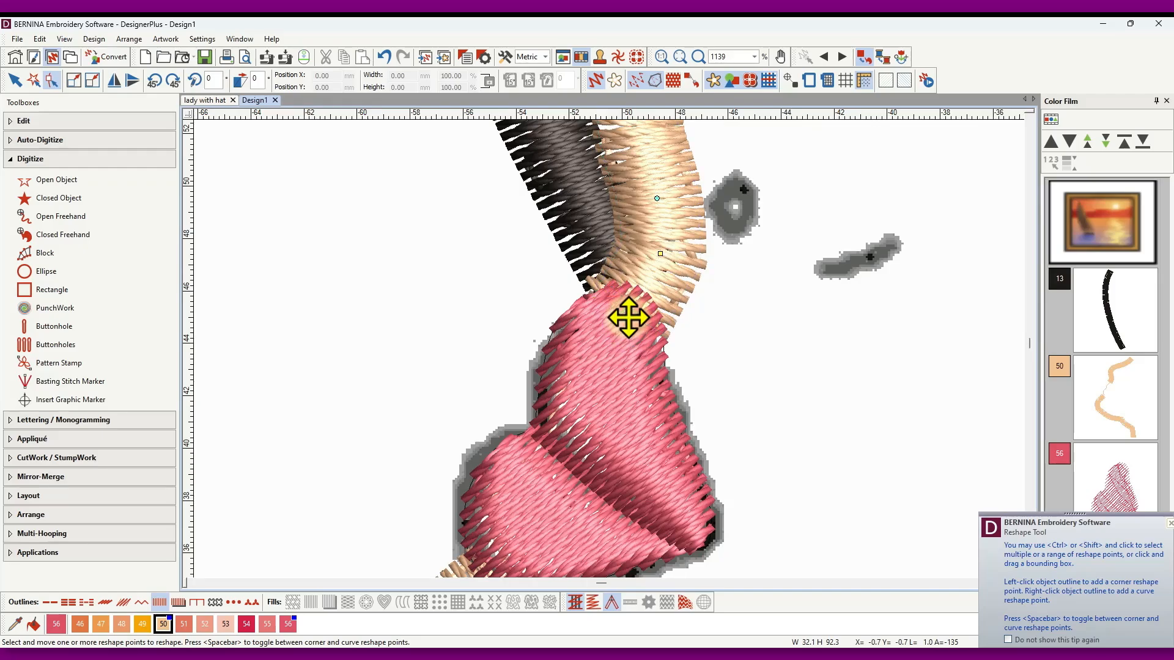
pyautogui.moveTo(626, 328); pyautogui.dragTo(625, 330)
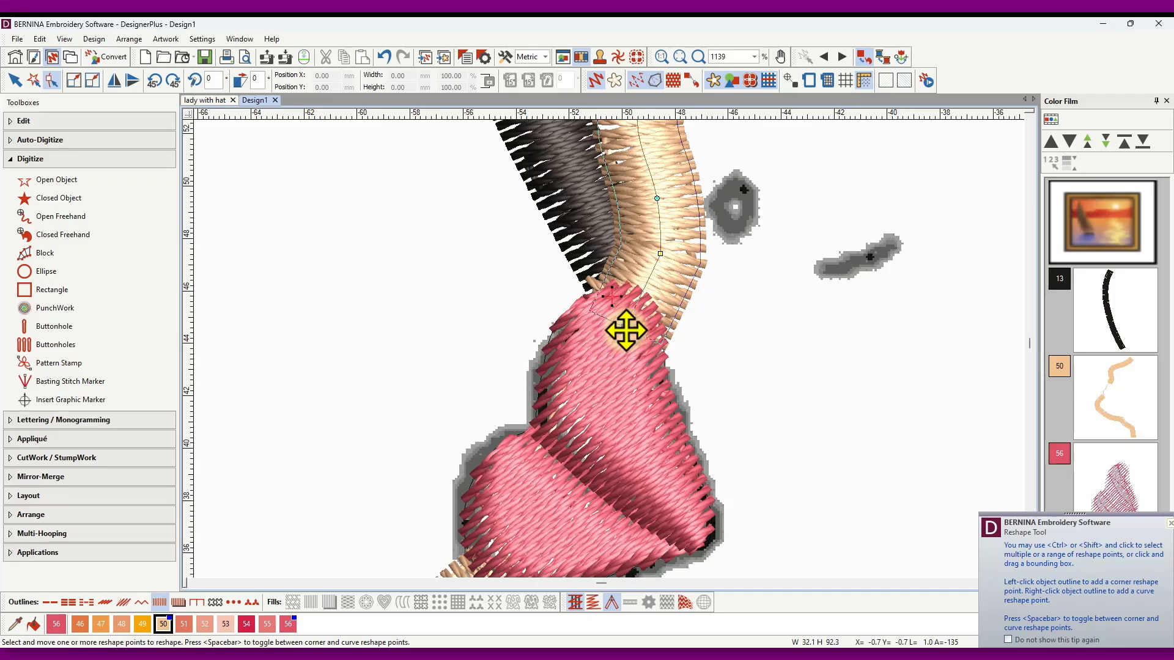
pyautogui.moveTo(624, 330); pyautogui.dragTo(624, 340)
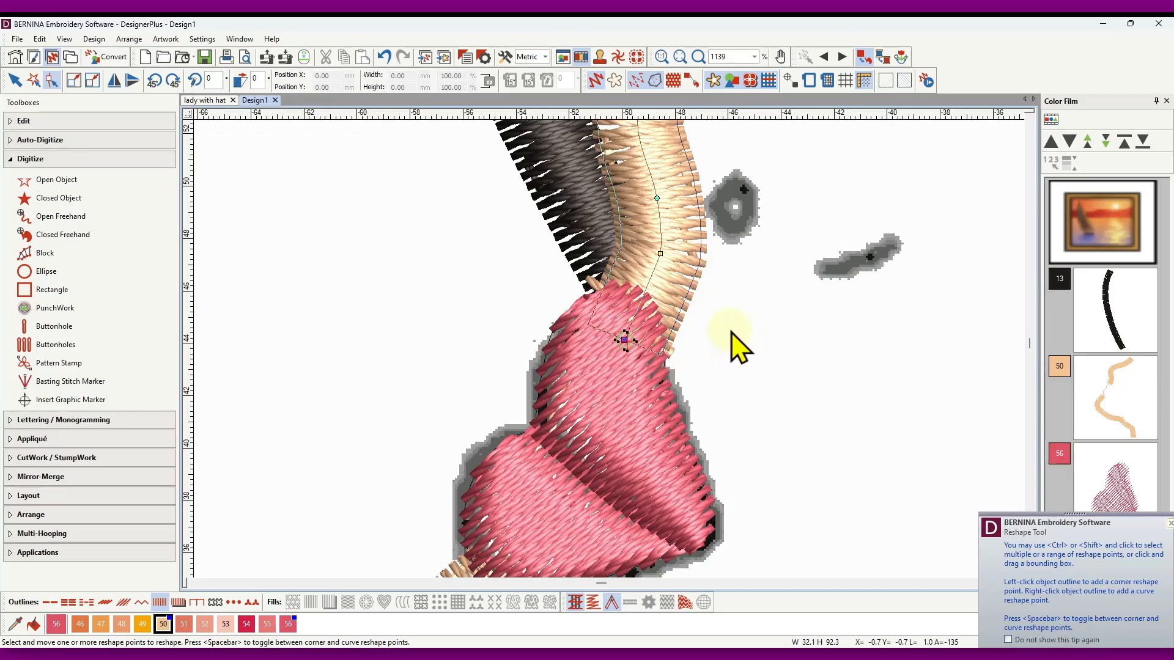
pyautogui.scroll(-3, 672, 346)
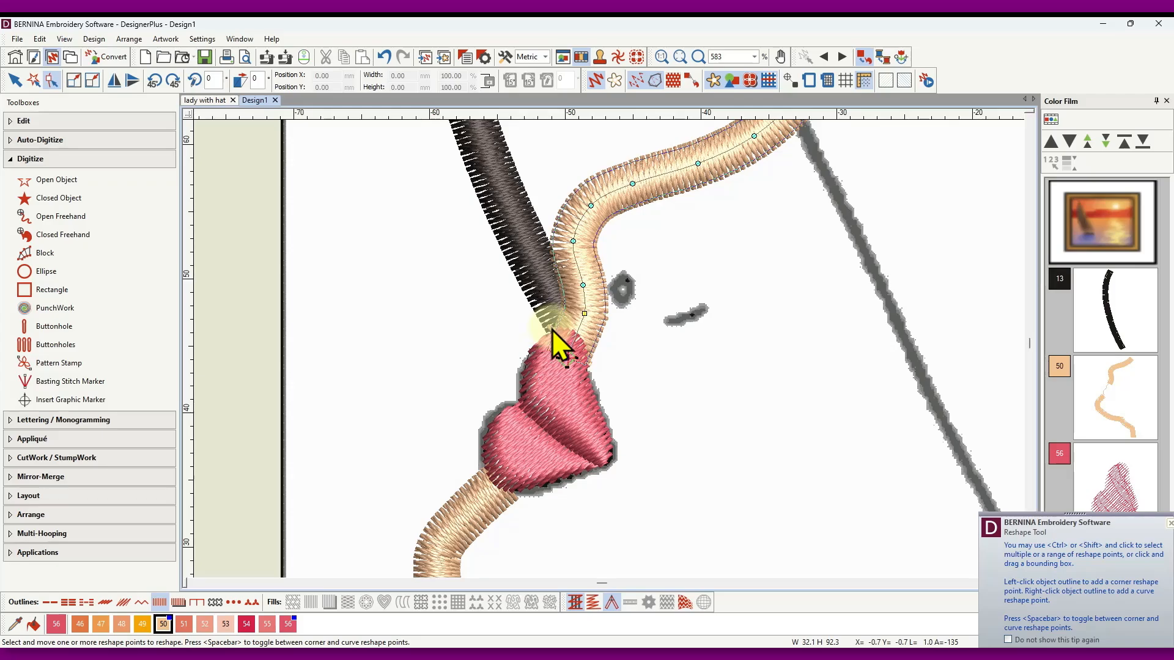
# Step: Hide the colour 56 lip objects to expose the connecting stitches beneath them
pyautogui.scroll(4, 553, 332)
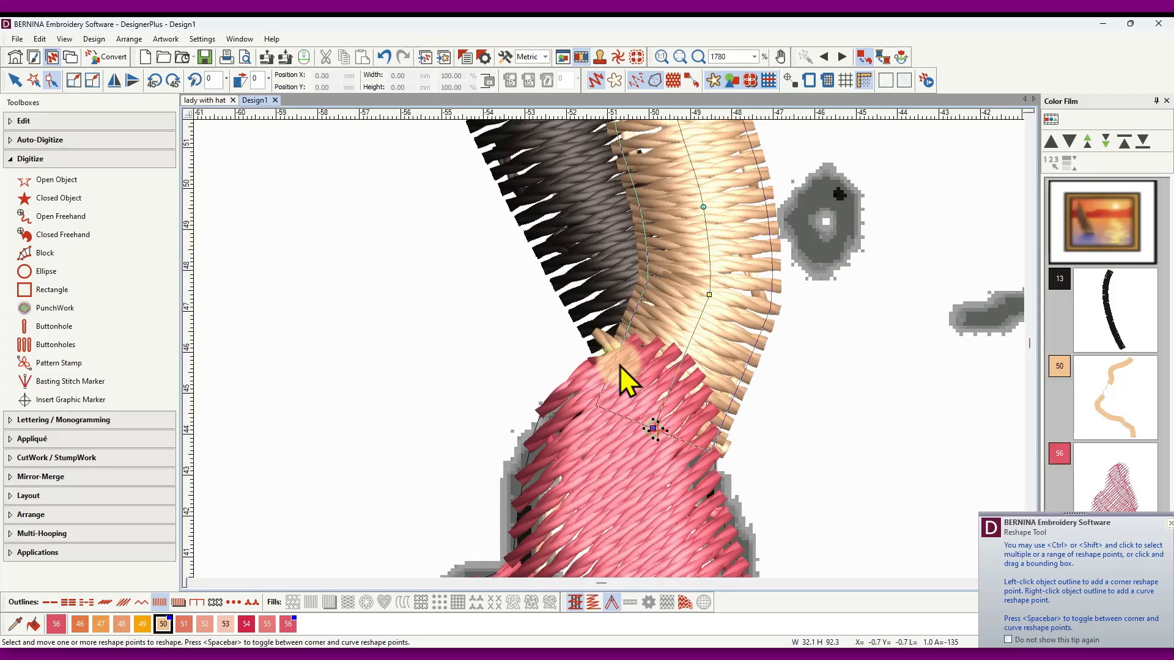
pyautogui.click(1128, 495)
pyautogui.rightClick(1124, 483)
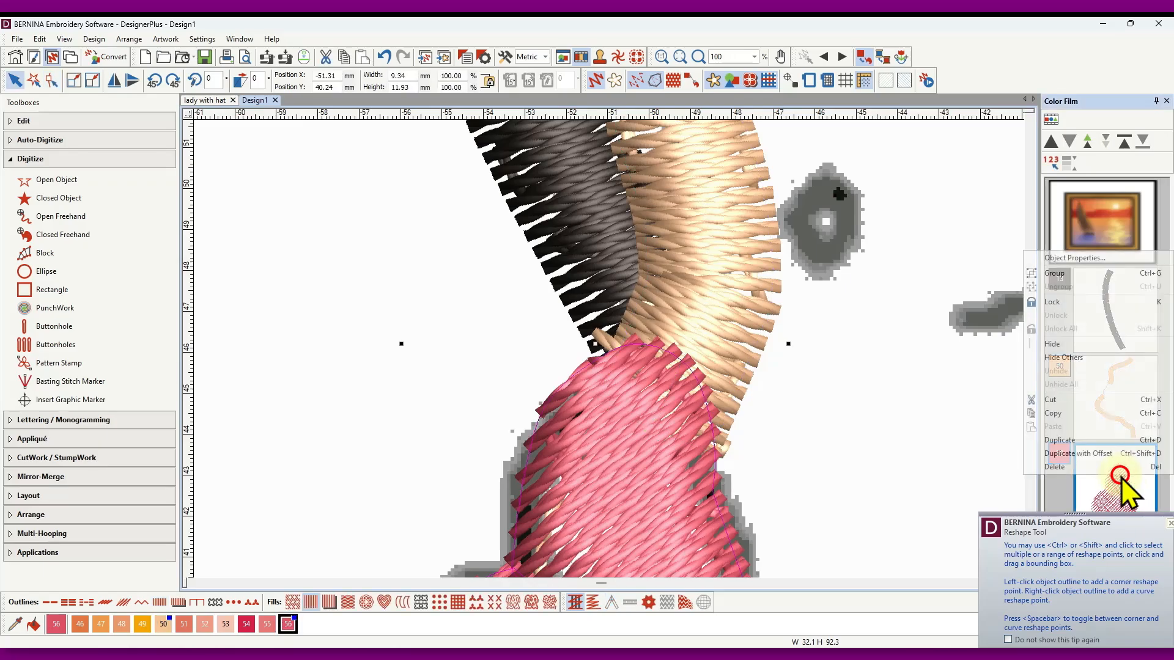
pyautogui.click(1051, 345)
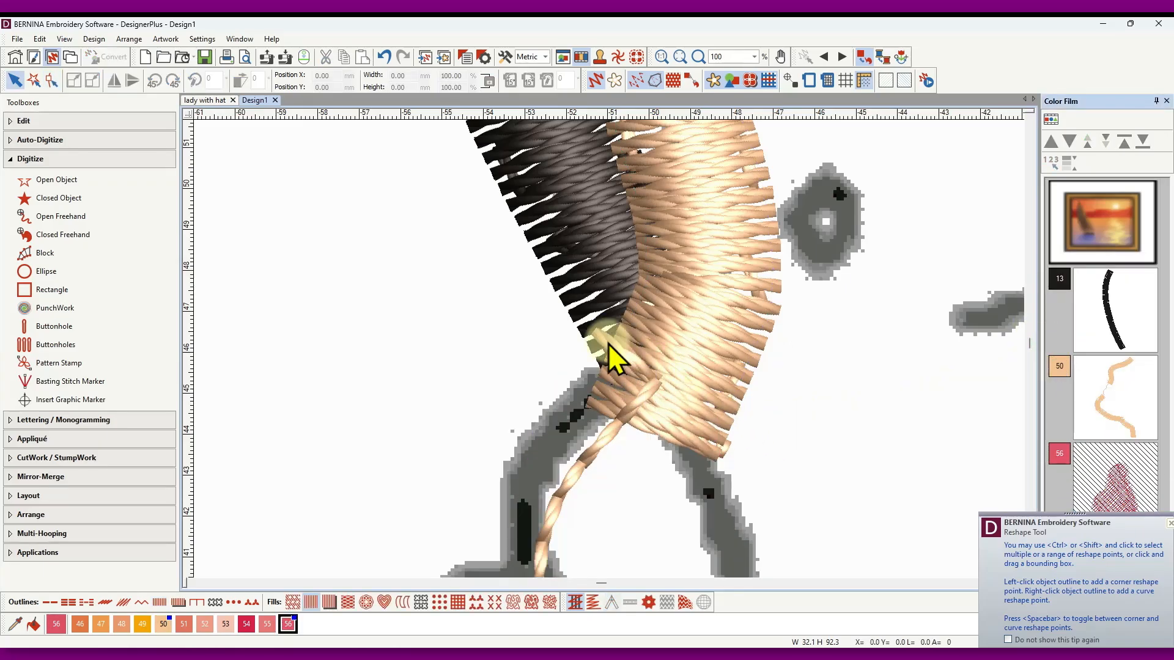
# Step: Reshape the connecting stitch line: delete its protruding upper end point and move the remaining end to the nose outline's lower edge
pyautogui.scroll(-3, 613, 359)
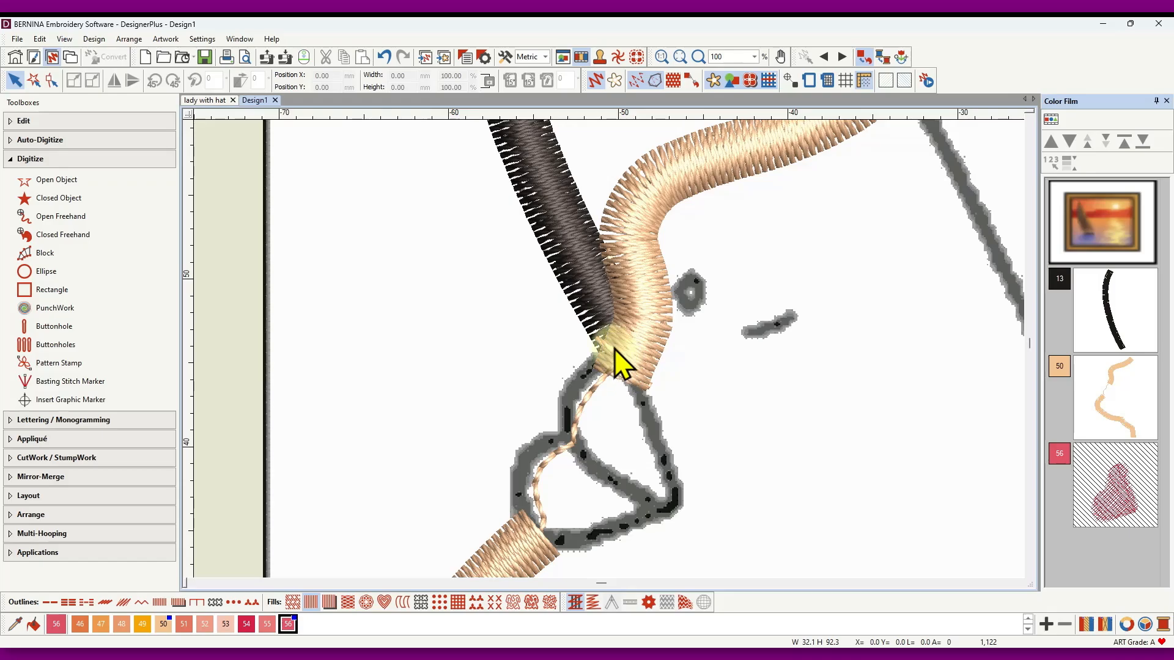
pyautogui.click(587, 400)
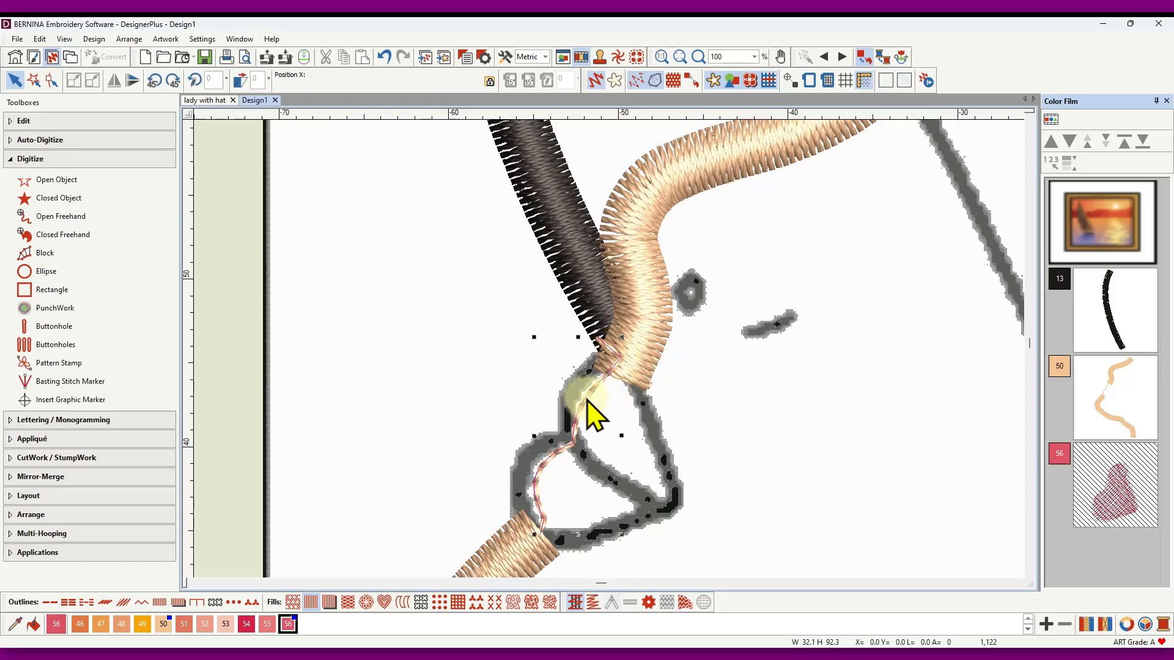
pyautogui.click(51, 80)
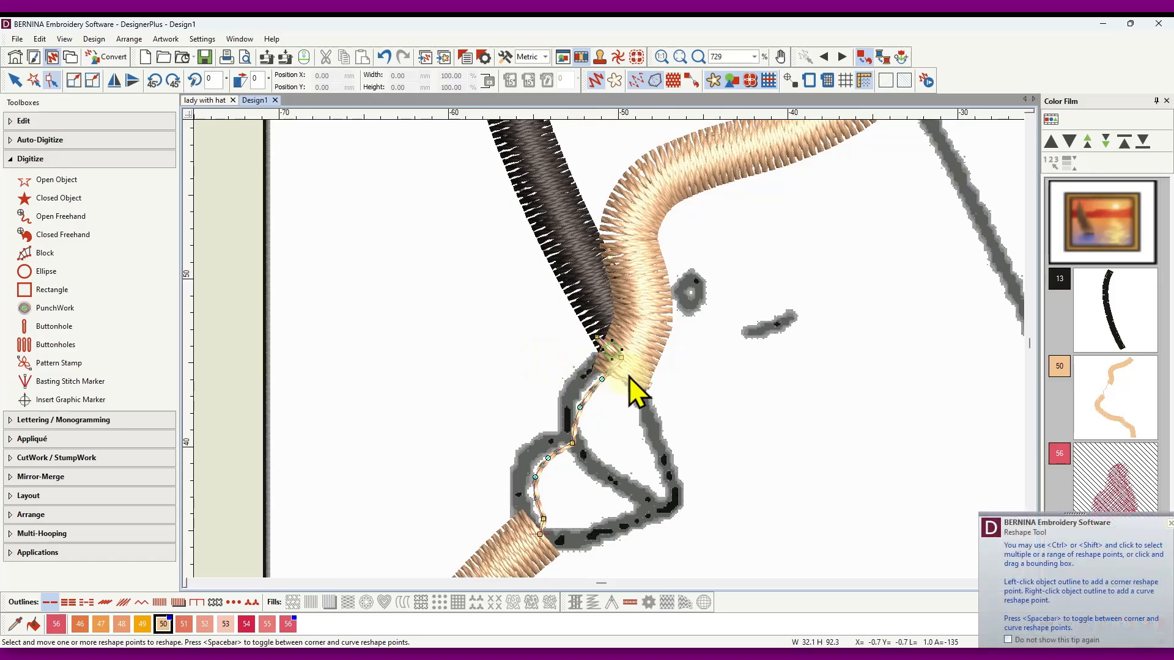
pyautogui.scroll(2, 628, 377)
pyautogui.scroll(1, 610, 351)
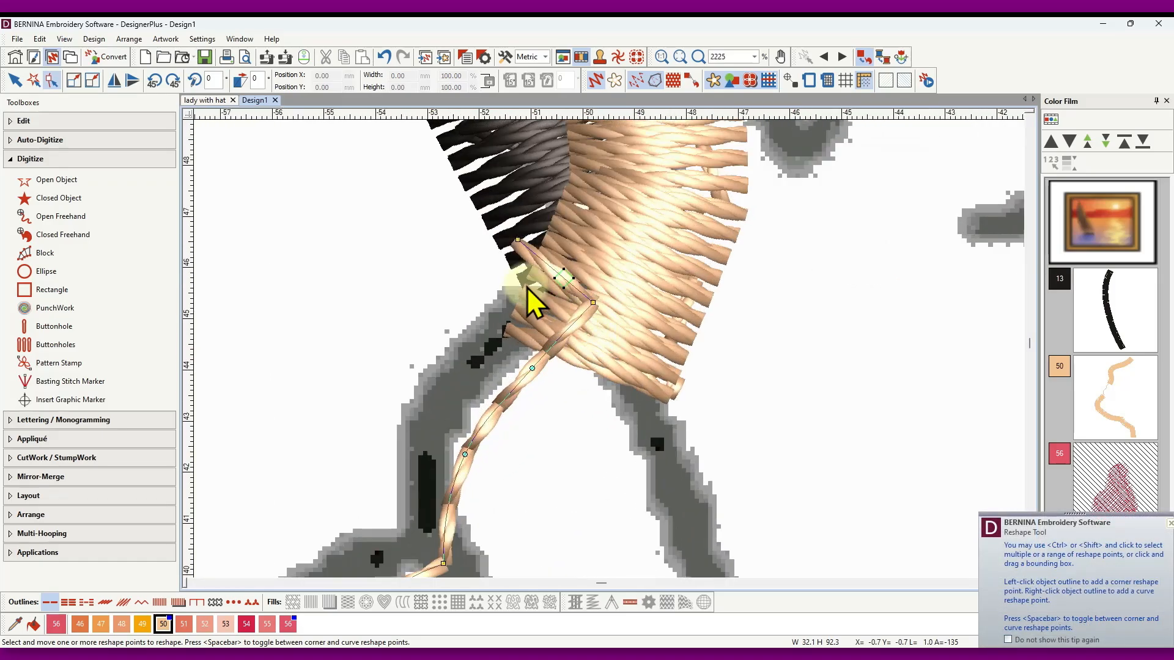
pyautogui.click(515, 241)
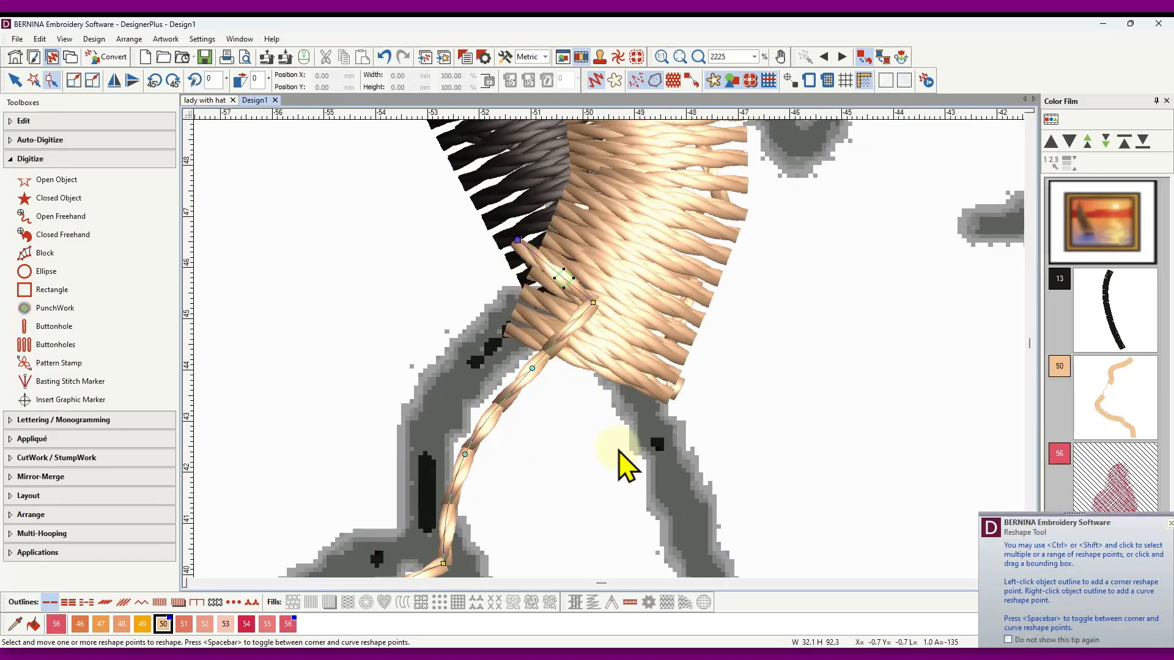
pyautogui.press('Delete')
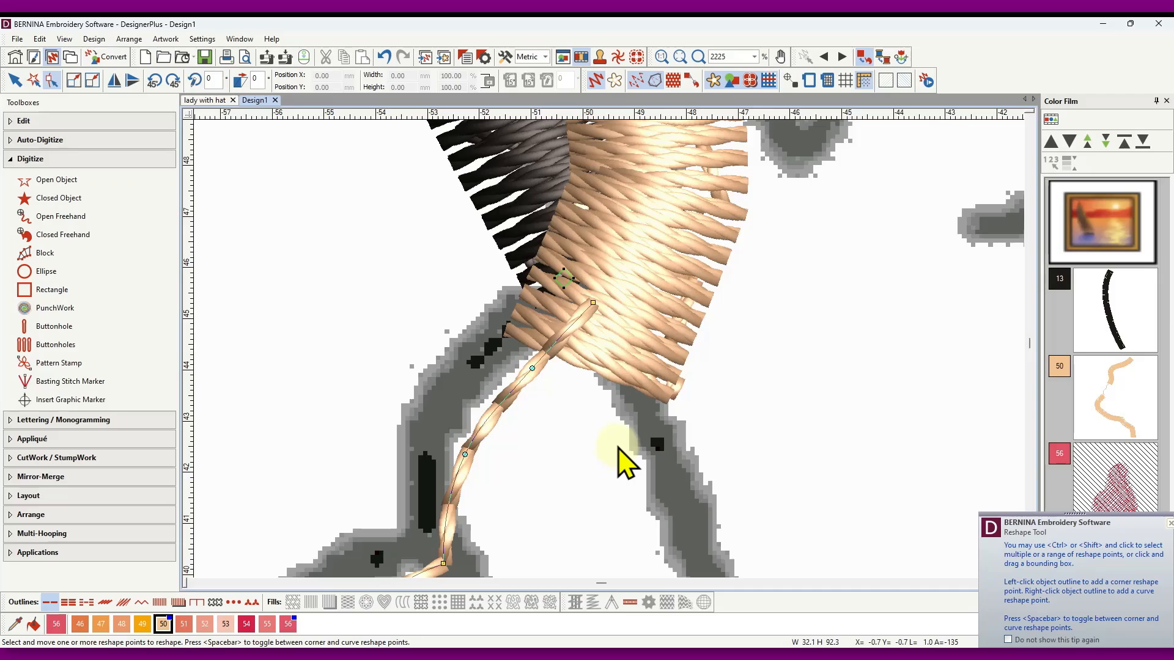
pyautogui.moveTo(593, 302); pyautogui.dragTo(563, 355)
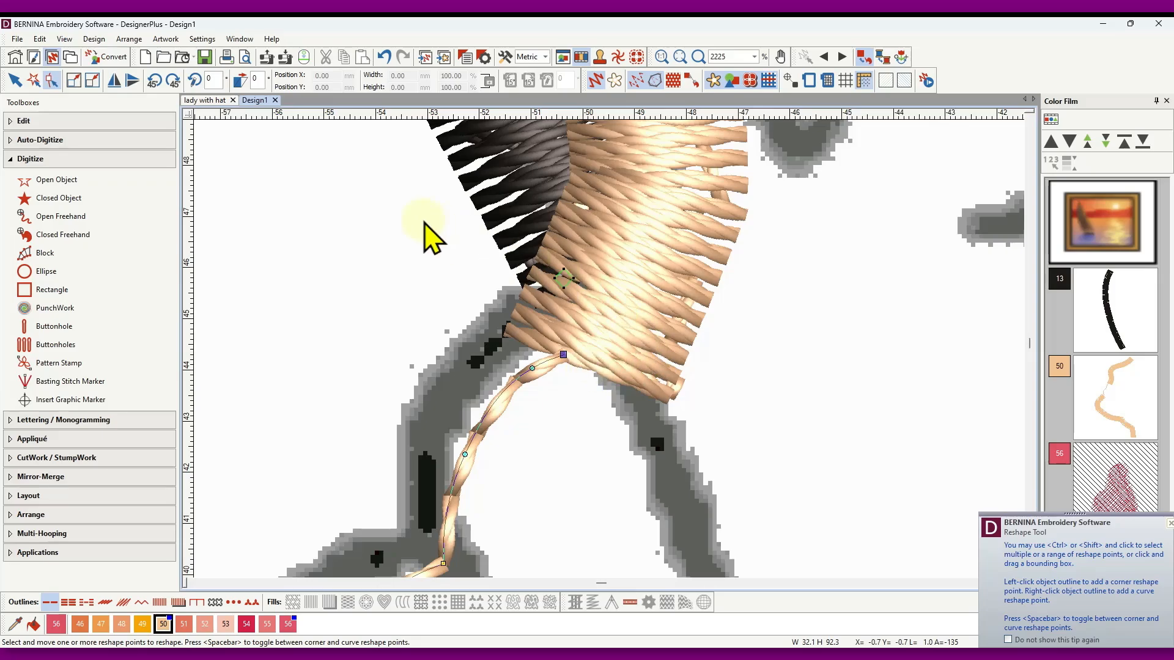
# Step: Unhide all objects to bring back the lips
pyautogui.click(1136, 486)
pyautogui.rightClick(1136, 486)
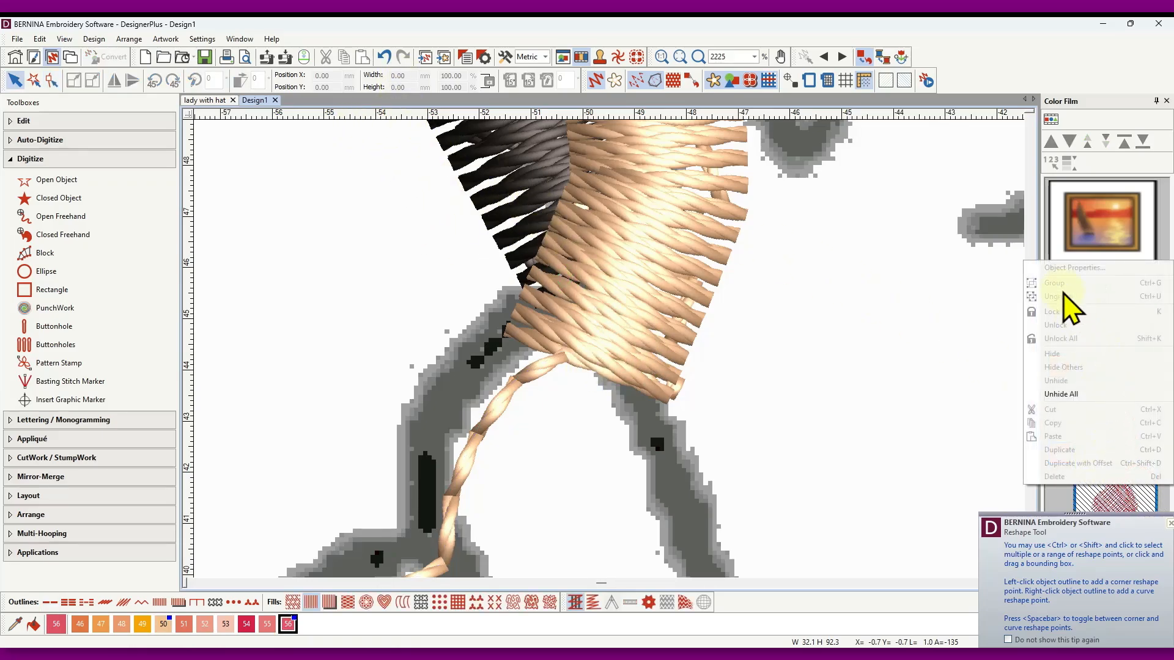
pyautogui.click(1074, 405)
pyautogui.scroll(-5, 612, 360)
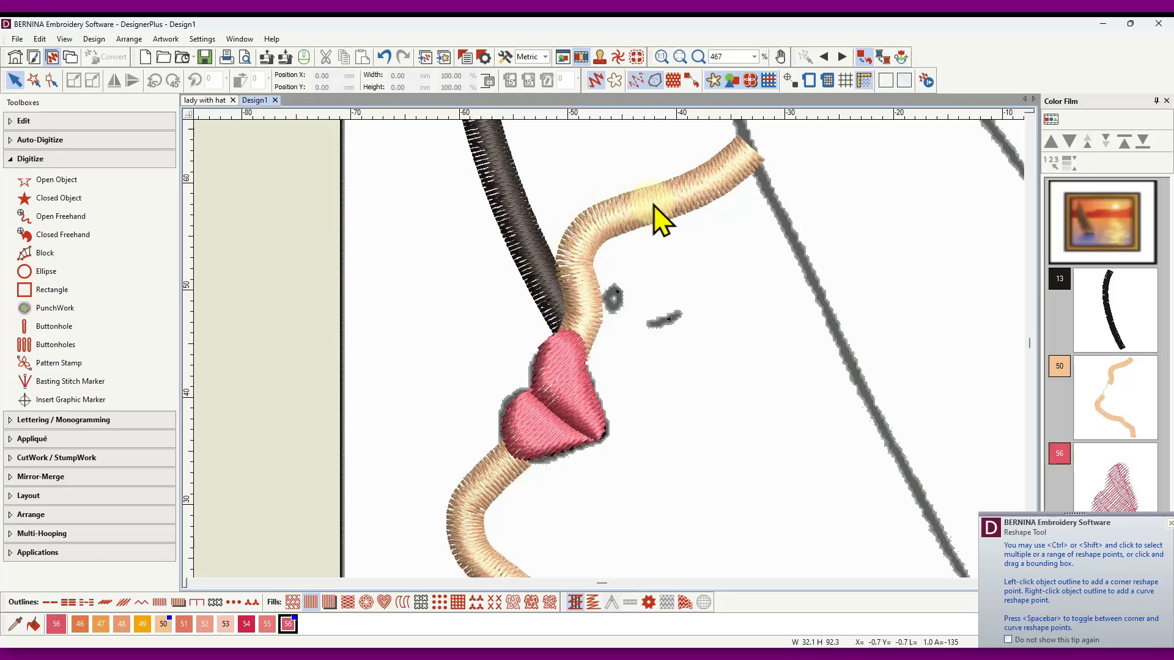
pyautogui.scroll(-4, 619, 211)
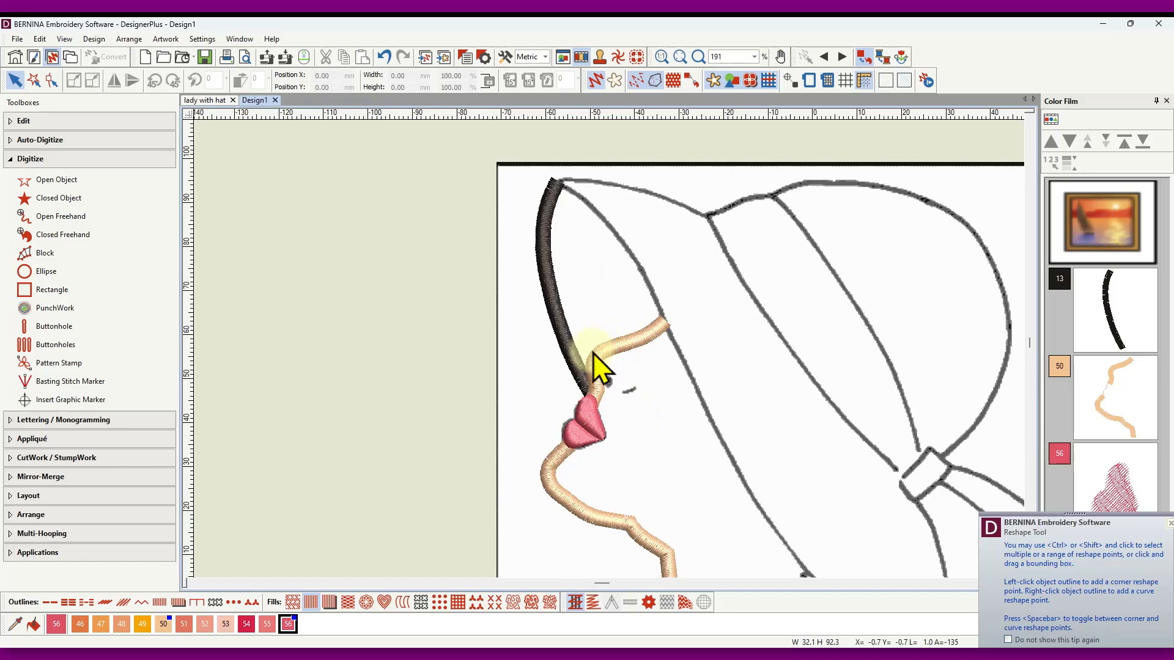
pyautogui.scroll(-3, 617, 367)
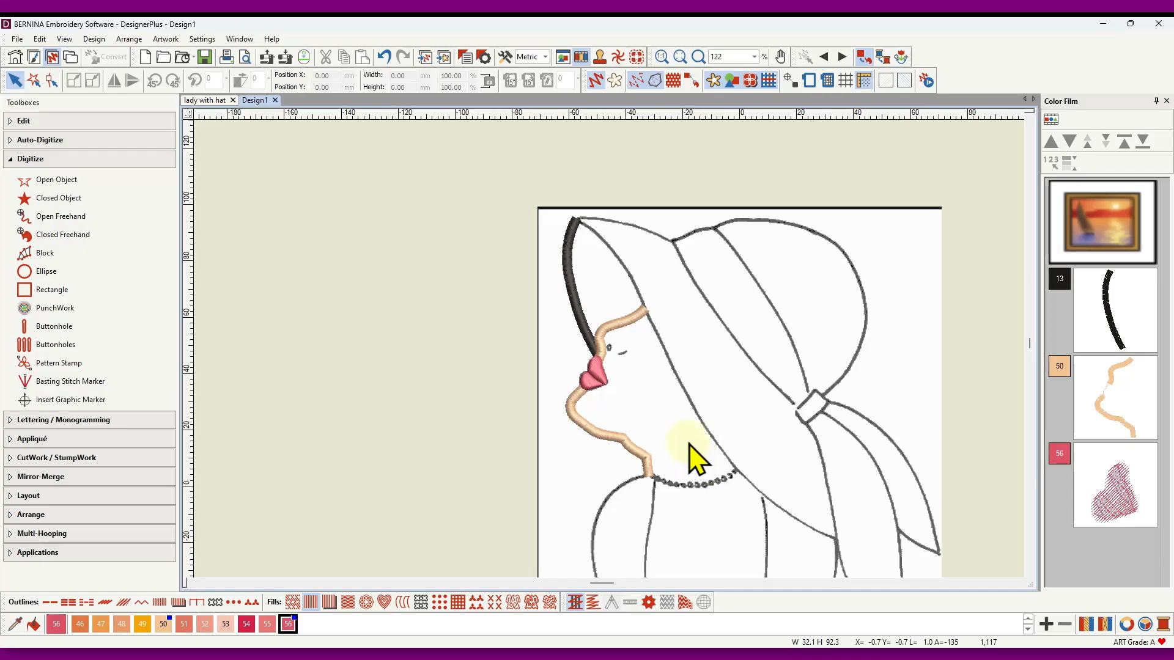
pyautogui.scroll(-3, 608, 361)
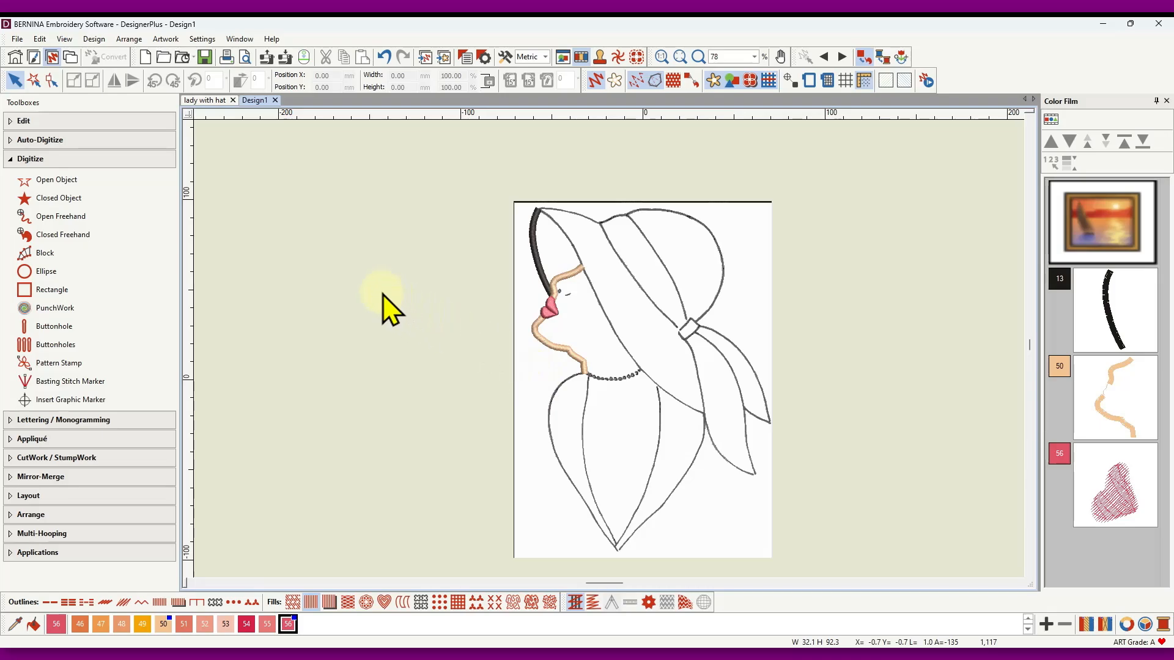
# Step: Choose an open object with satin outline and set the current thread colour to swatch 5 for the garment below the neck
pyautogui.click(55, 180)
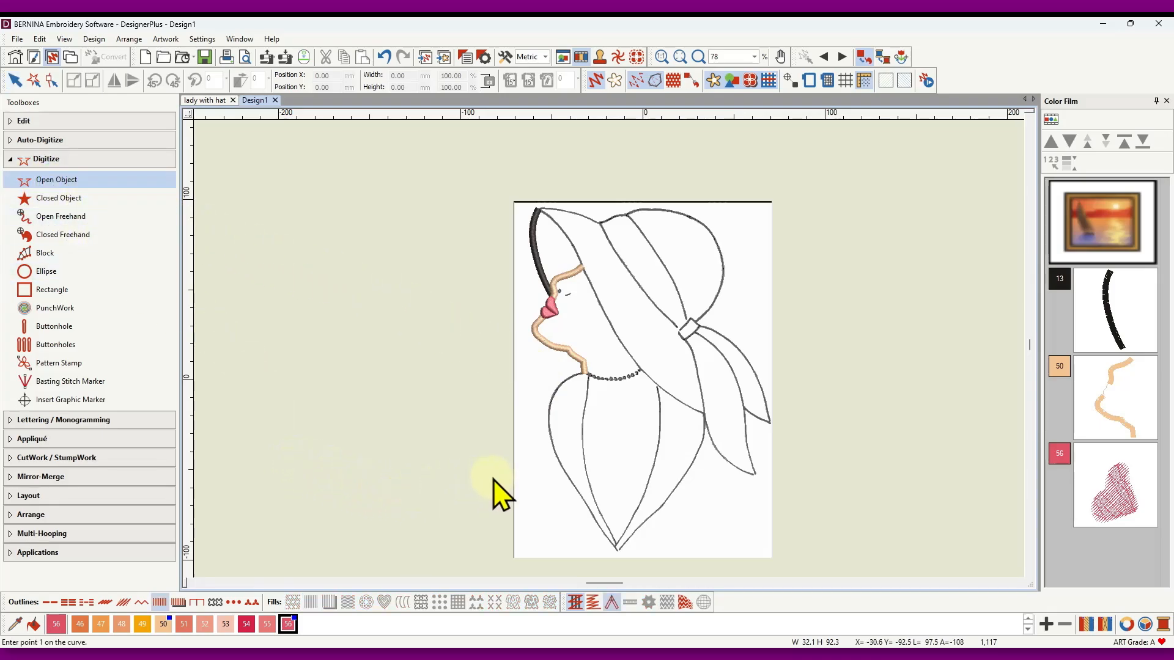
pyautogui.scroll(1, 617, 367)
pyautogui.scroll(1, 610, 353)
pyautogui.scroll(-2, 610, 353)
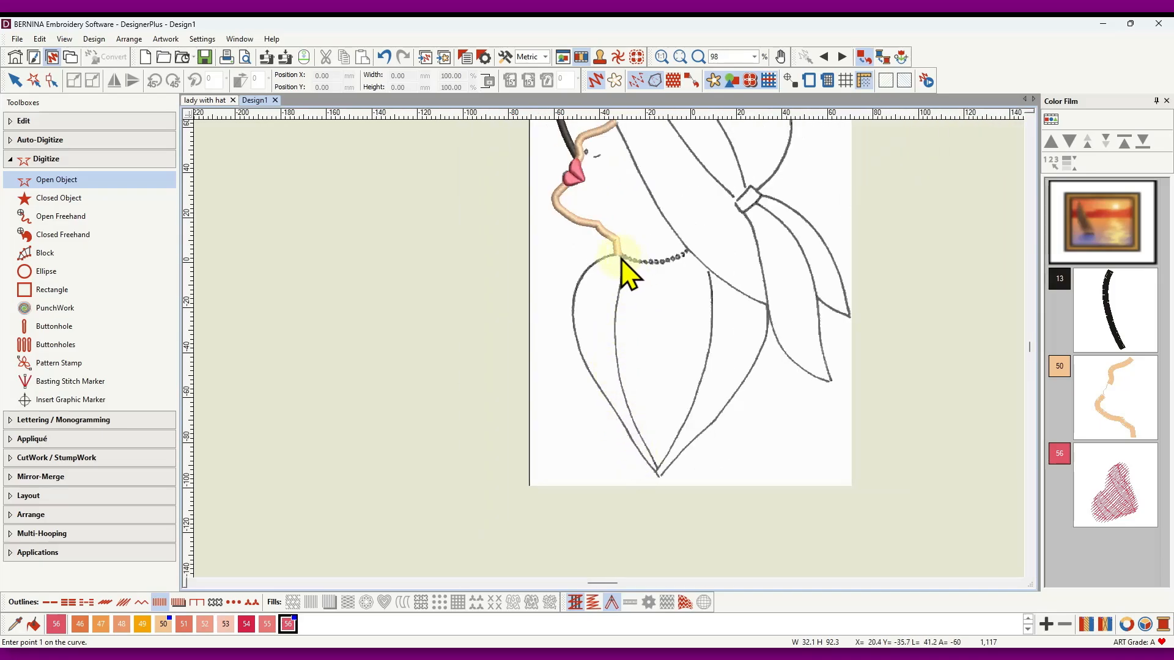
pyautogui.scroll(3, 620, 263)
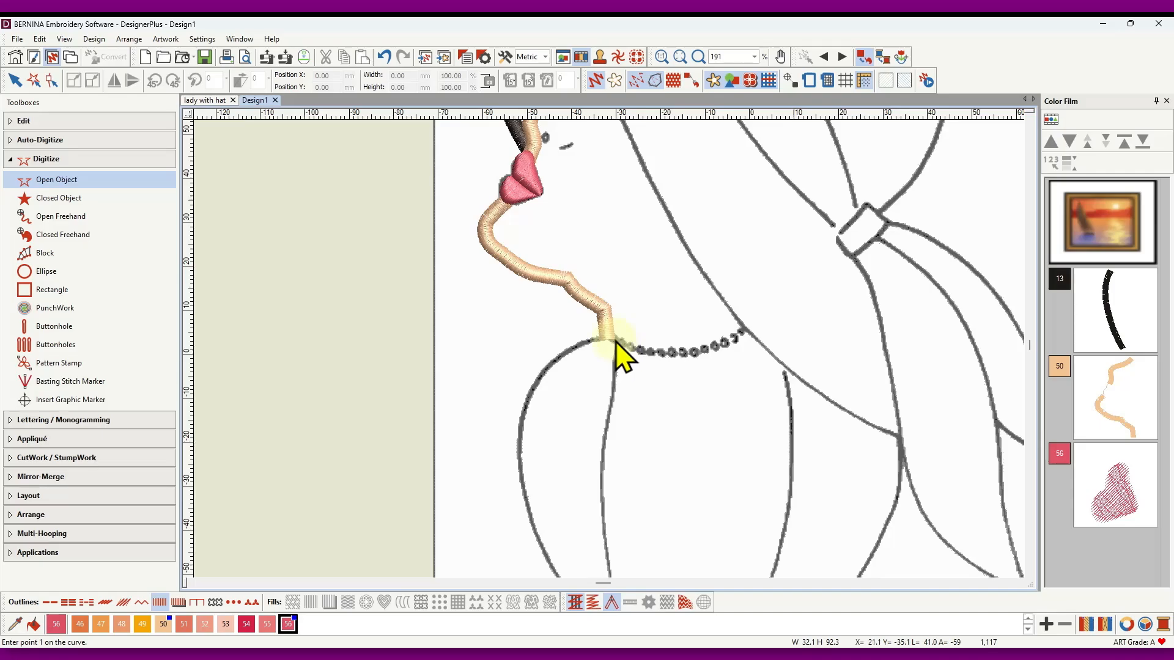
pyautogui.scroll(-5, 605, 354)
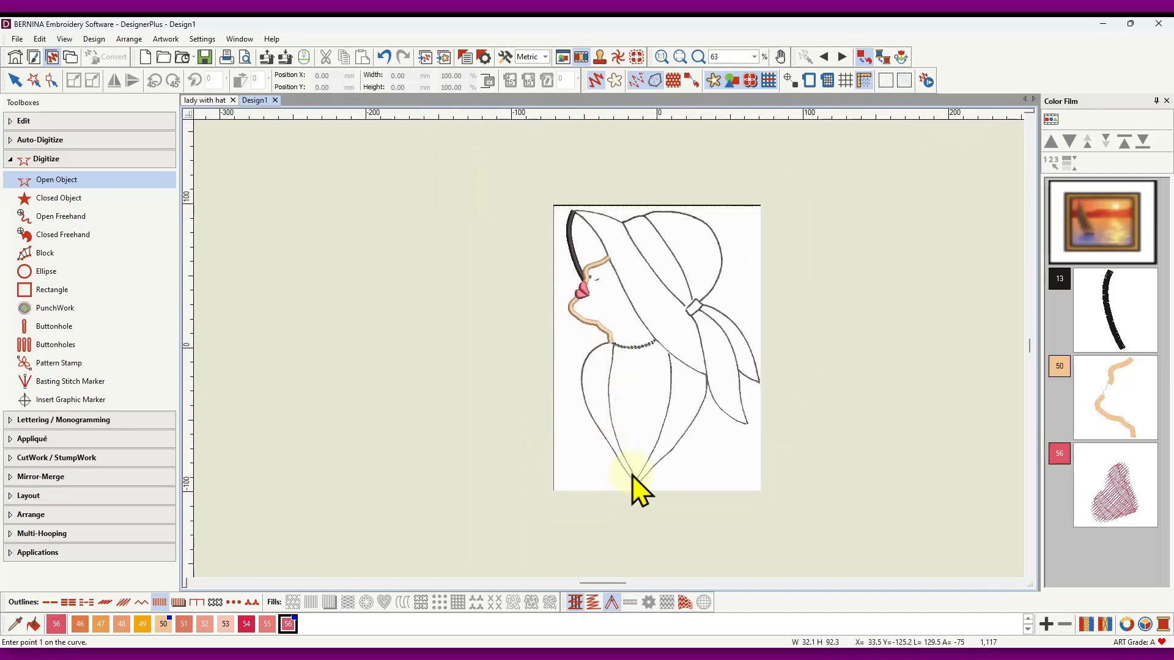
pyautogui.scroll(6, 637, 487)
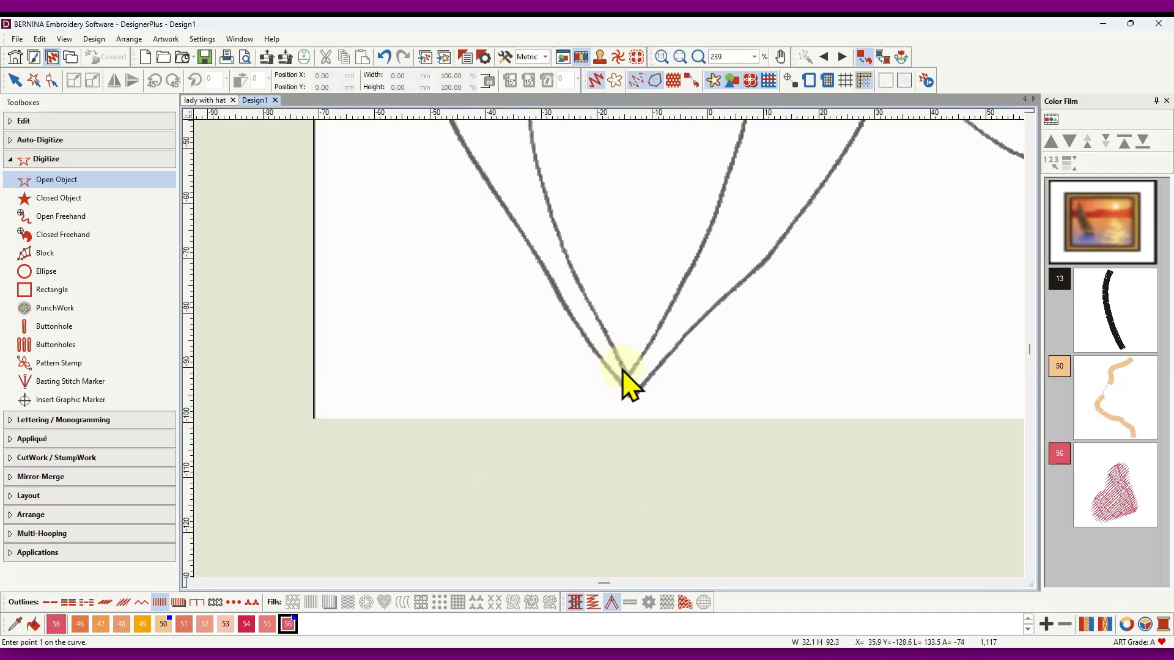
pyautogui.scroll(-5, 609, 330)
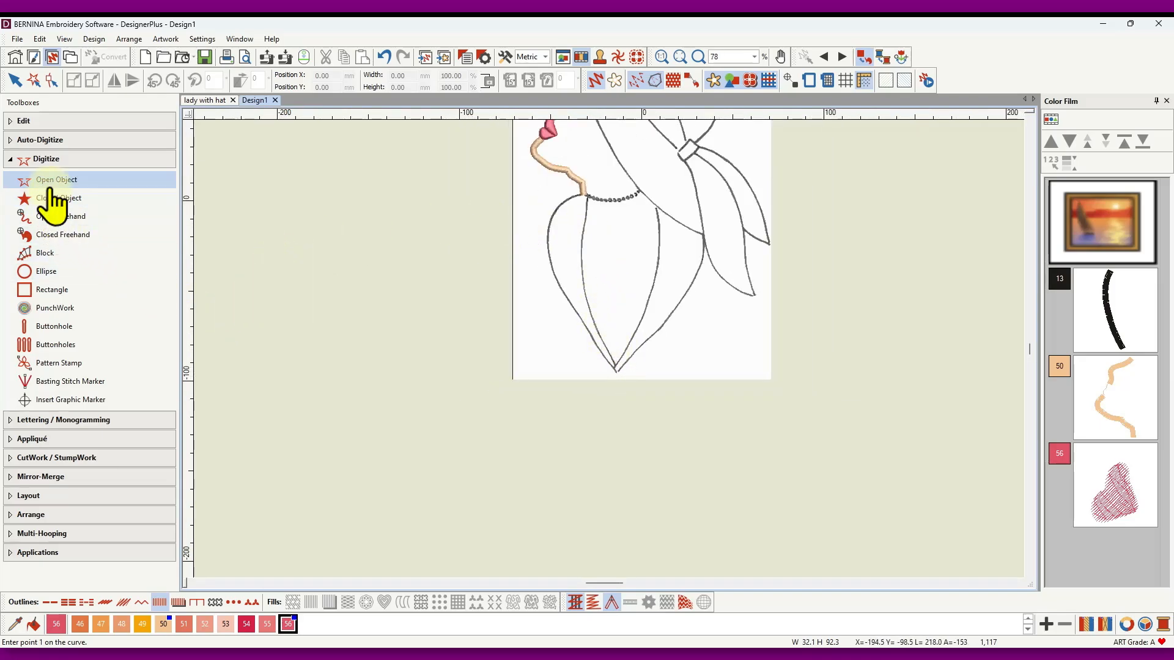
pyautogui.click(158, 602)
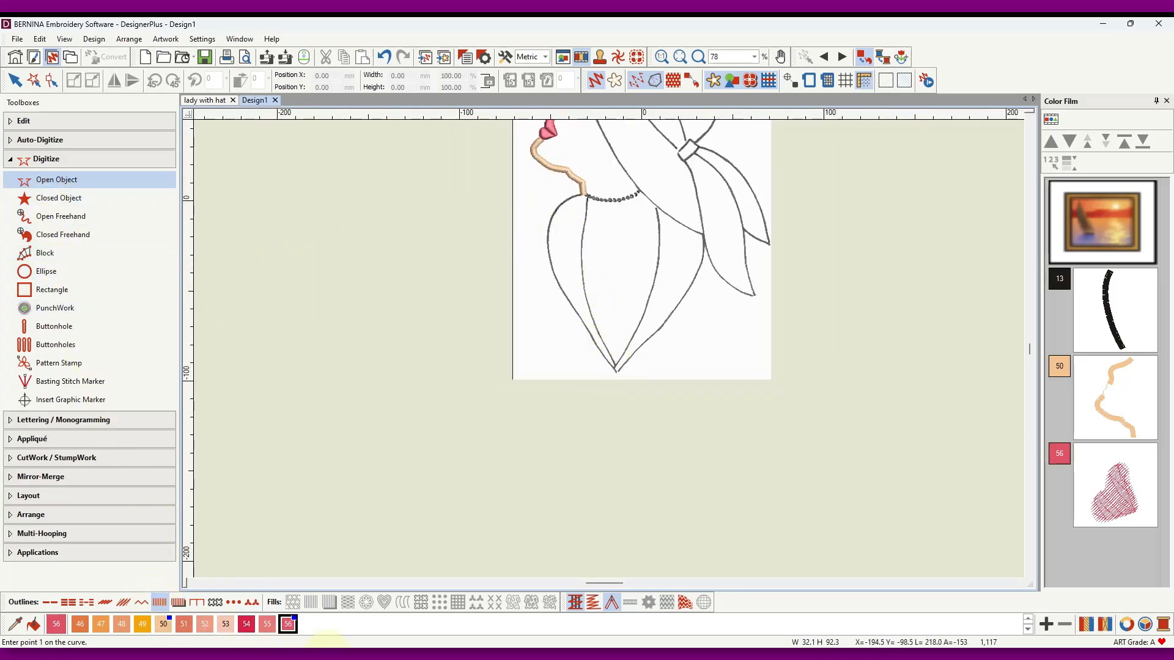
pyautogui.click(1028, 619)
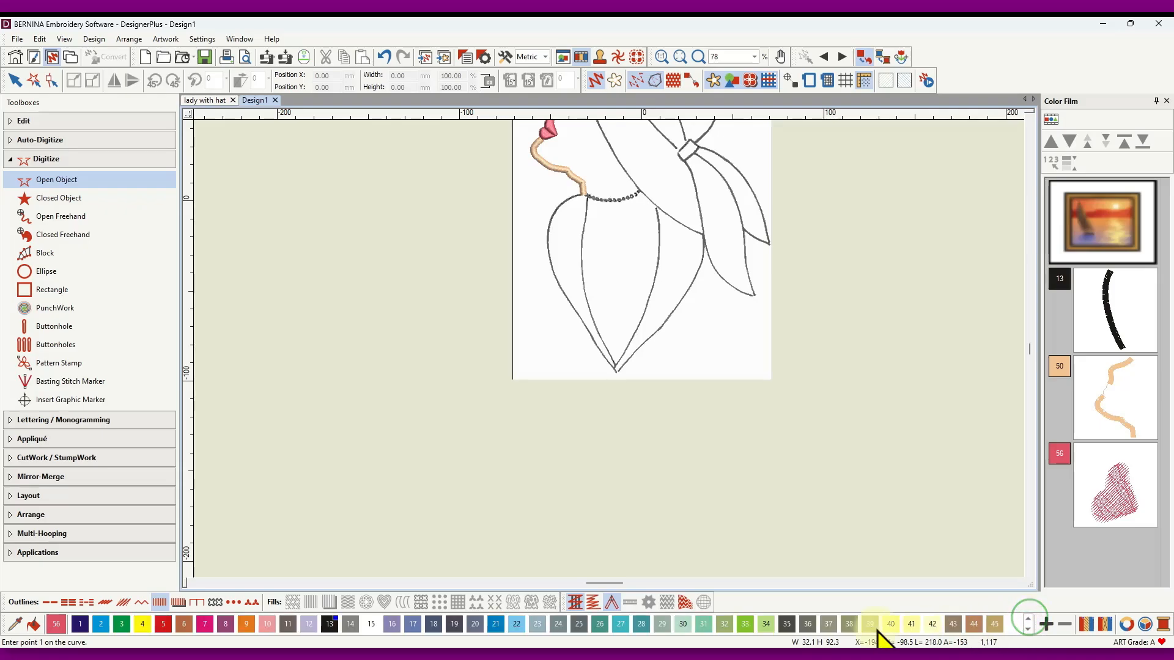
pyautogui.click(162, 623)
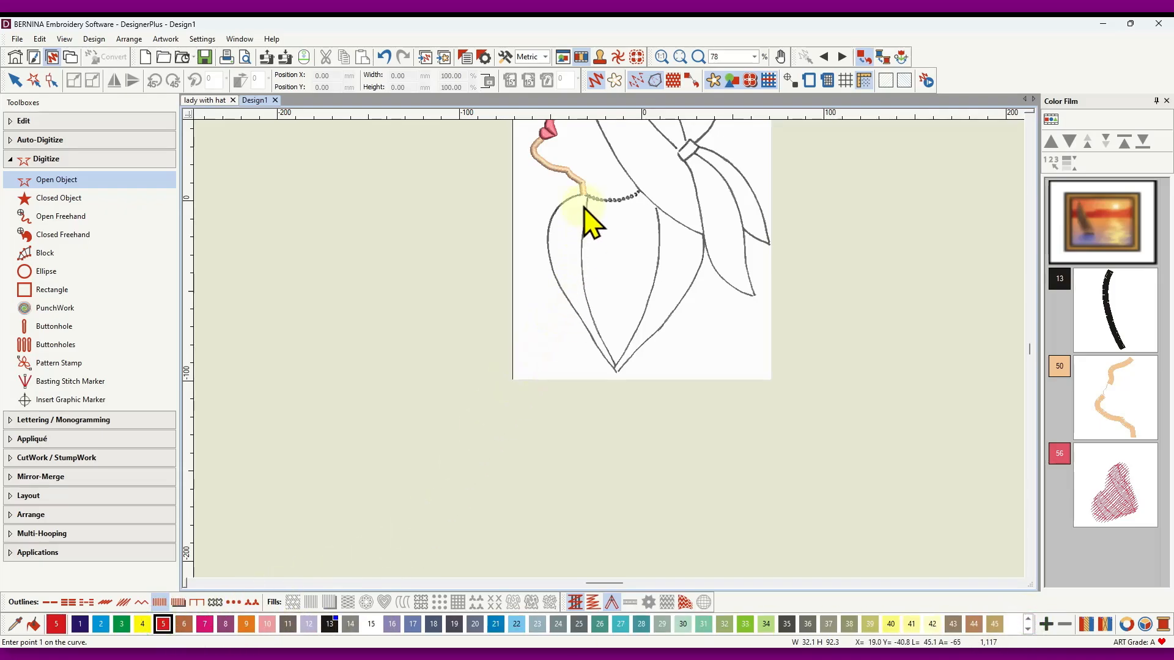
pyautogui.scroll(5, 586, 220)
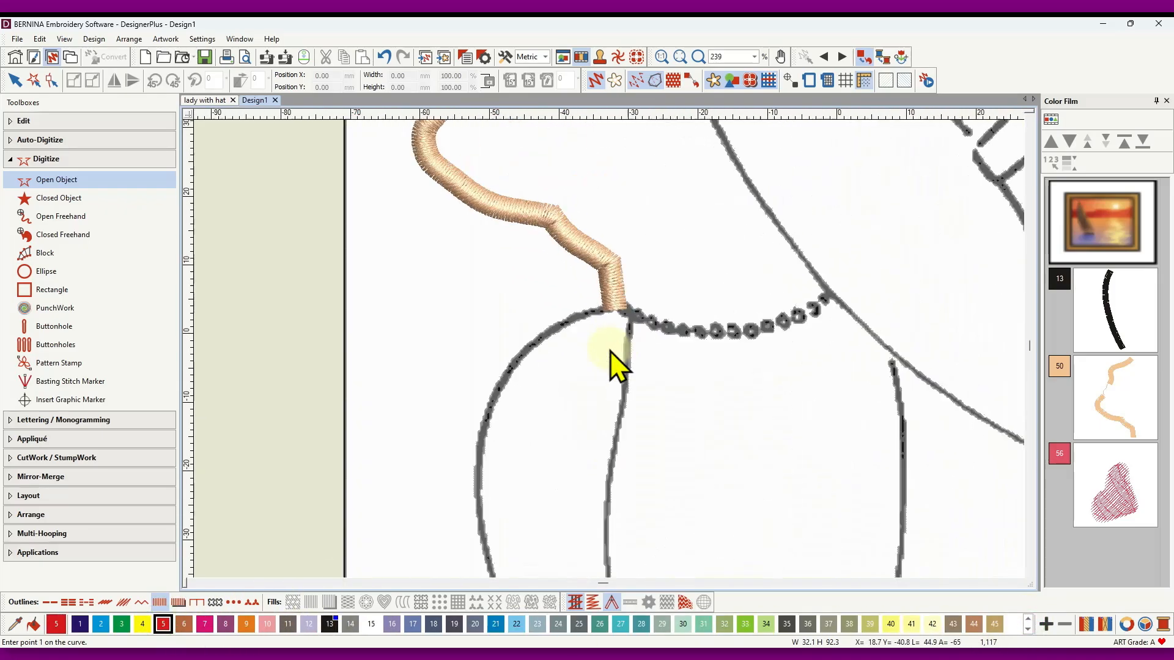
pyautogui.click(613, 303)
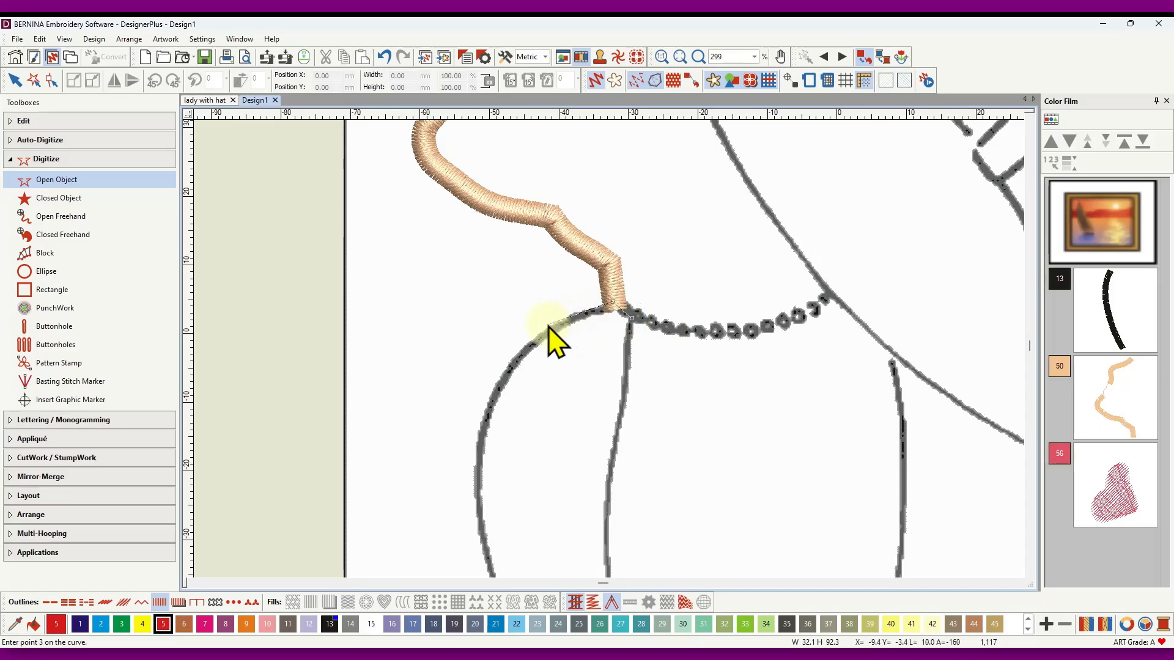
pyautogui.click(489, 412)
pyautogui.click(478, 504)
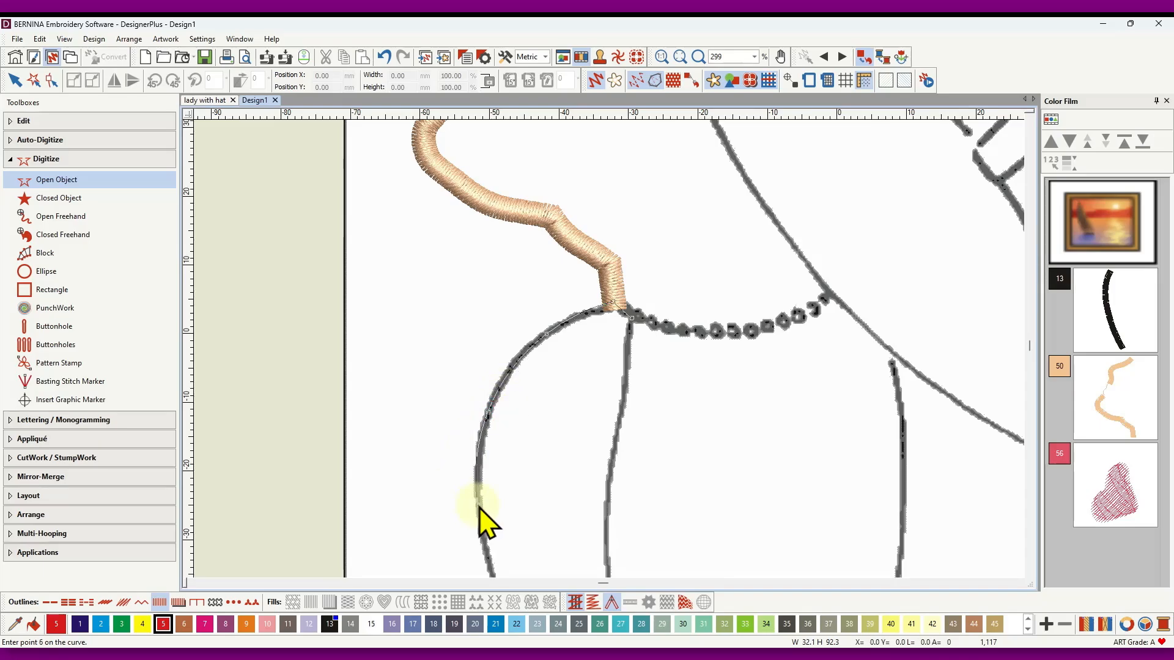
pyautogui.scroll(-3, 545, 459)
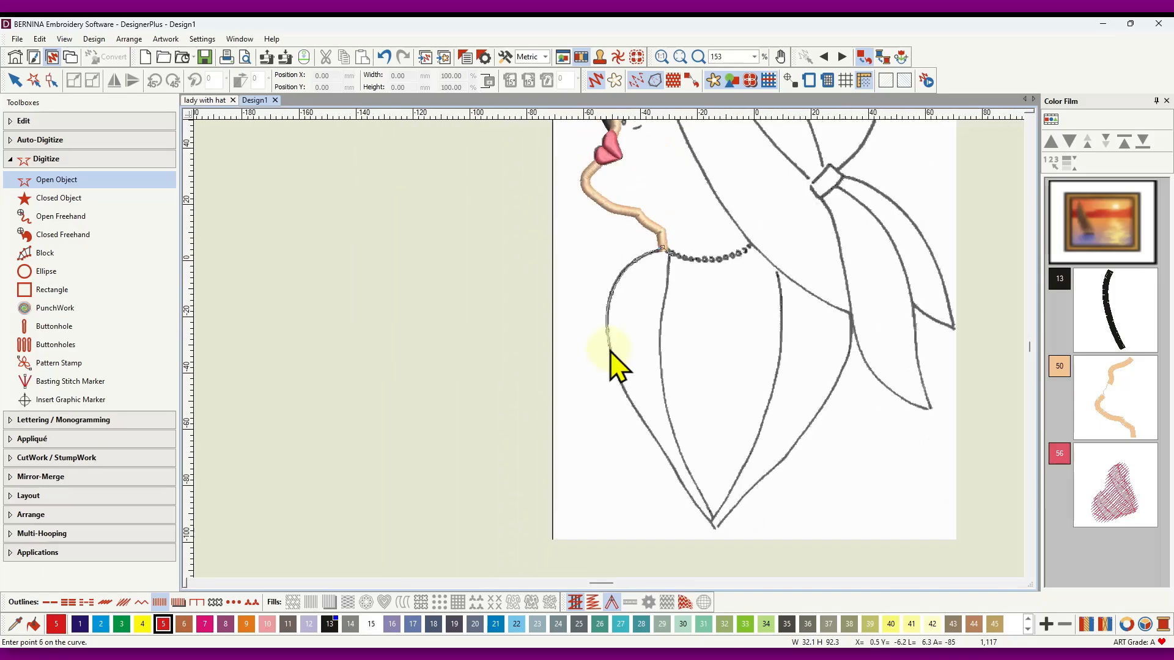
pyautogui.click(623, 389)
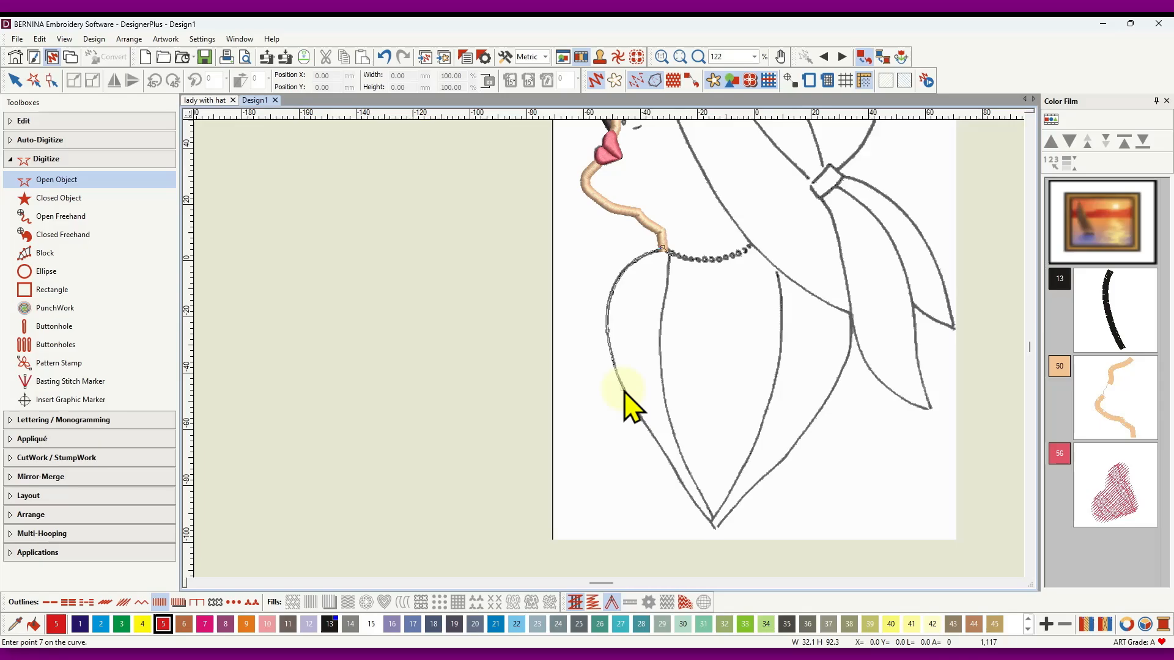
pyautogui.click(659, 446)
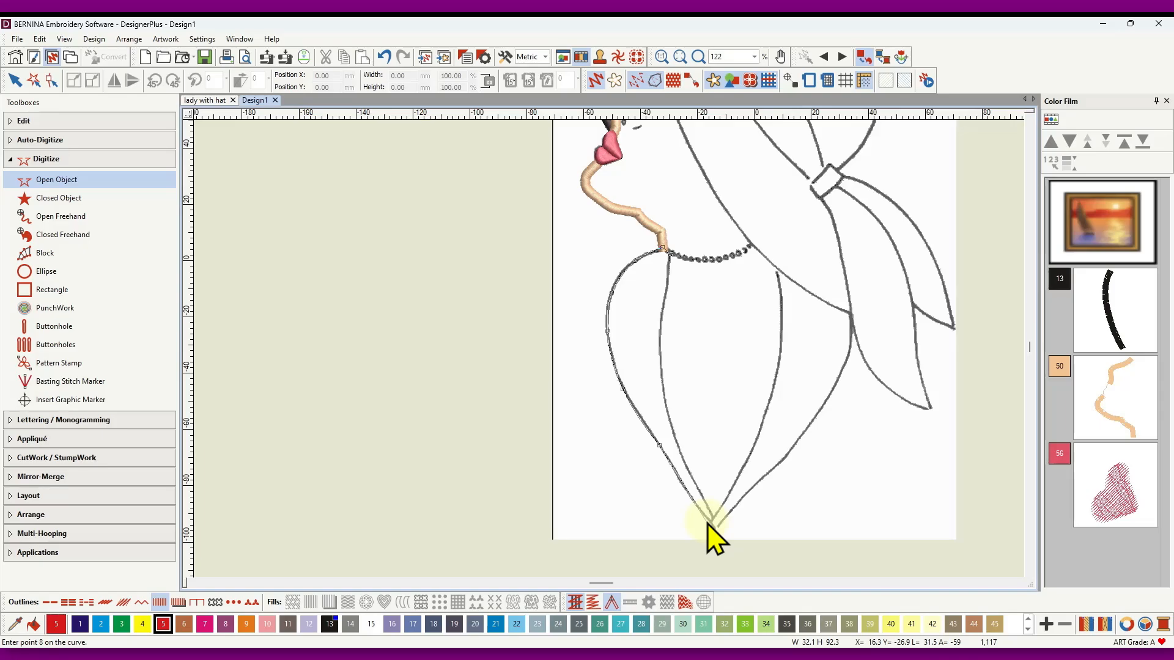
pyautogui.press('Return')
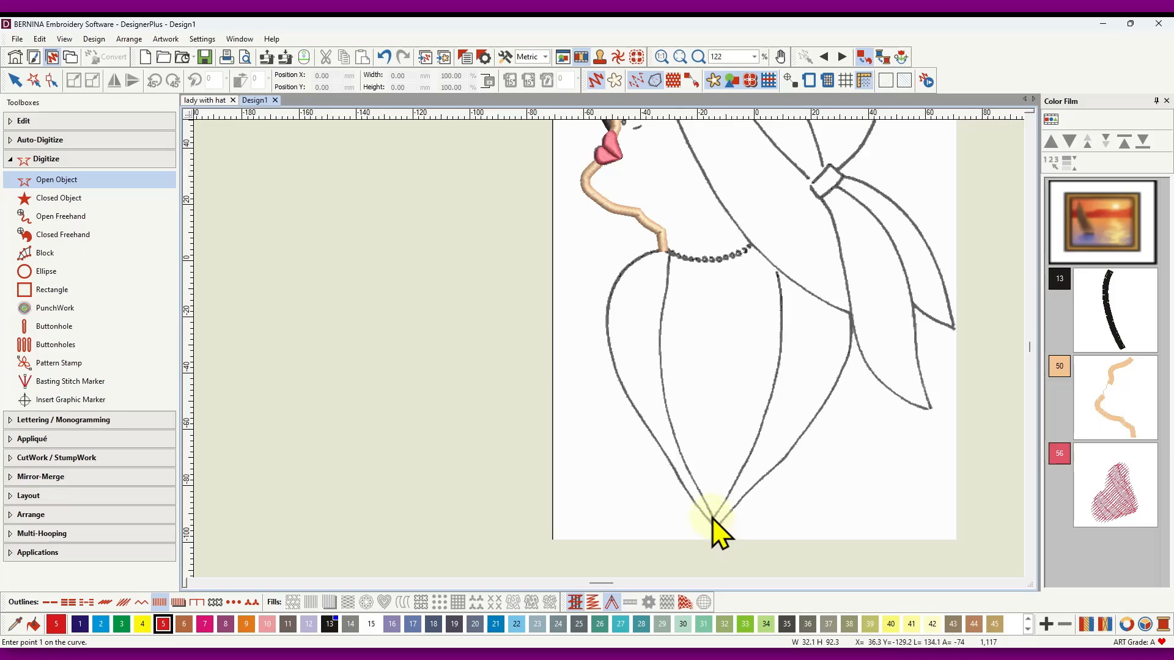
# Step: Digitize the garment's narrow front panel as one open object, from the bottom tip up the inner line, over the neck and down the outer edge
pyautogui.click(714, 521)
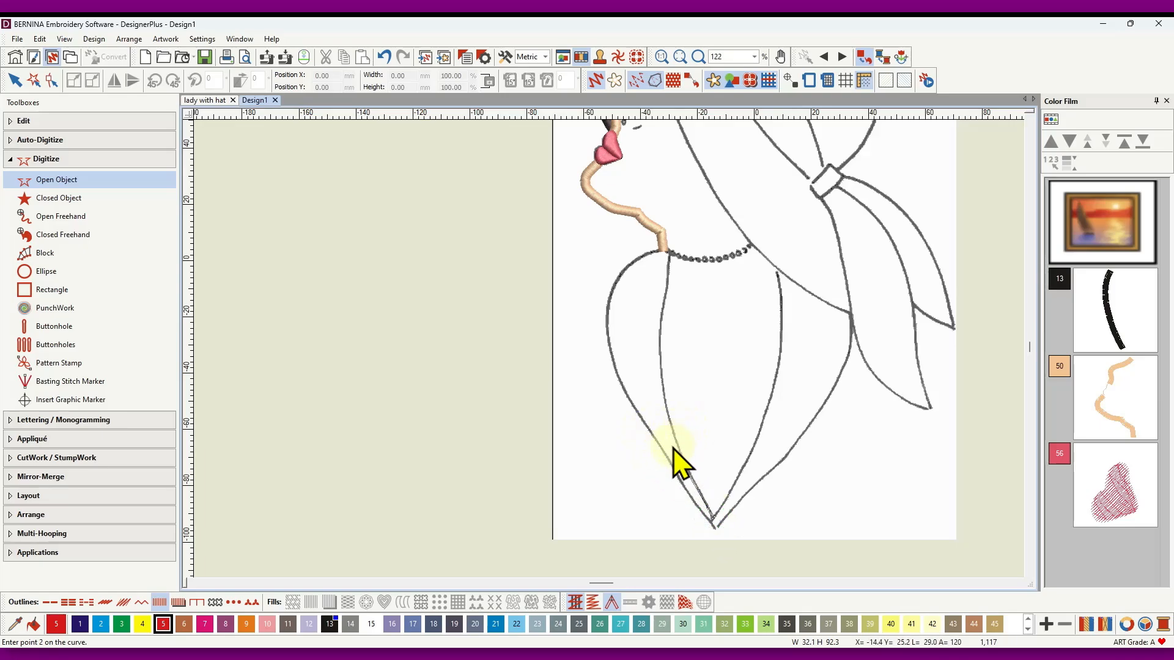
pyautogui.click(677, 445)
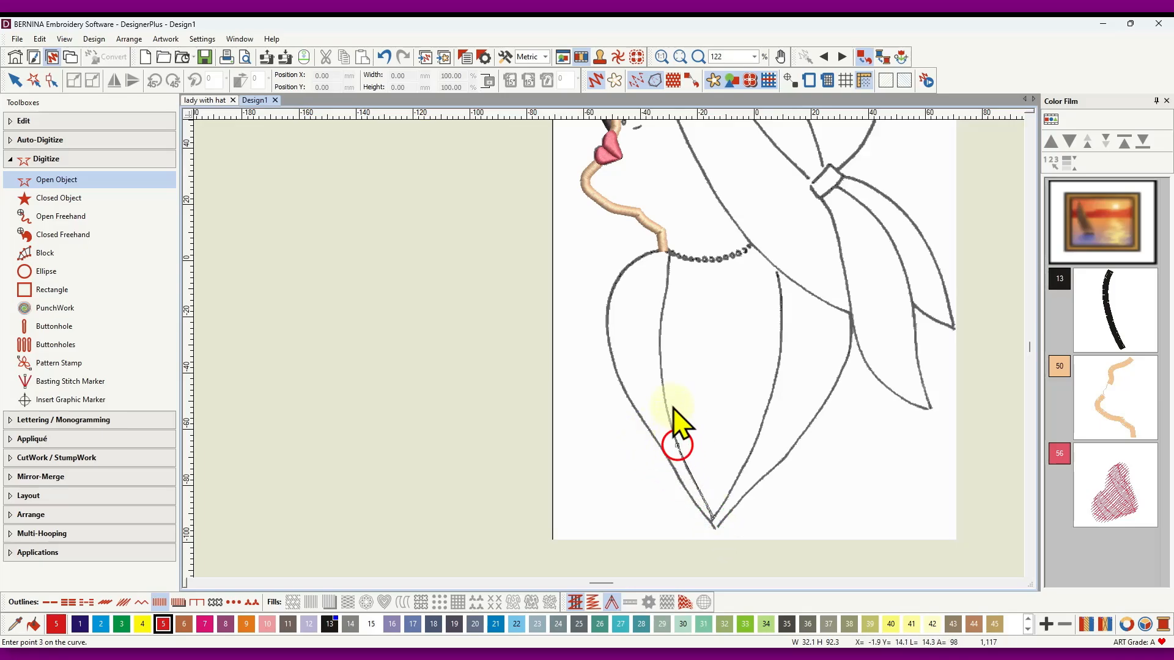
pyautogui.click(660, 360)
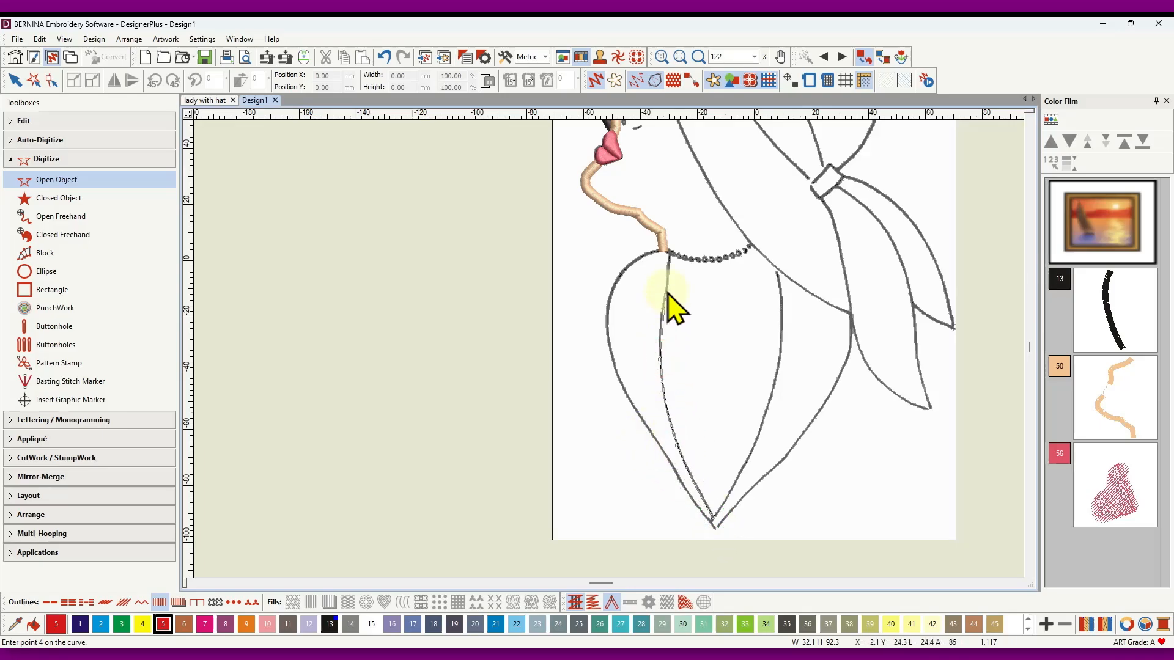
pyautogui.click(667, 253)
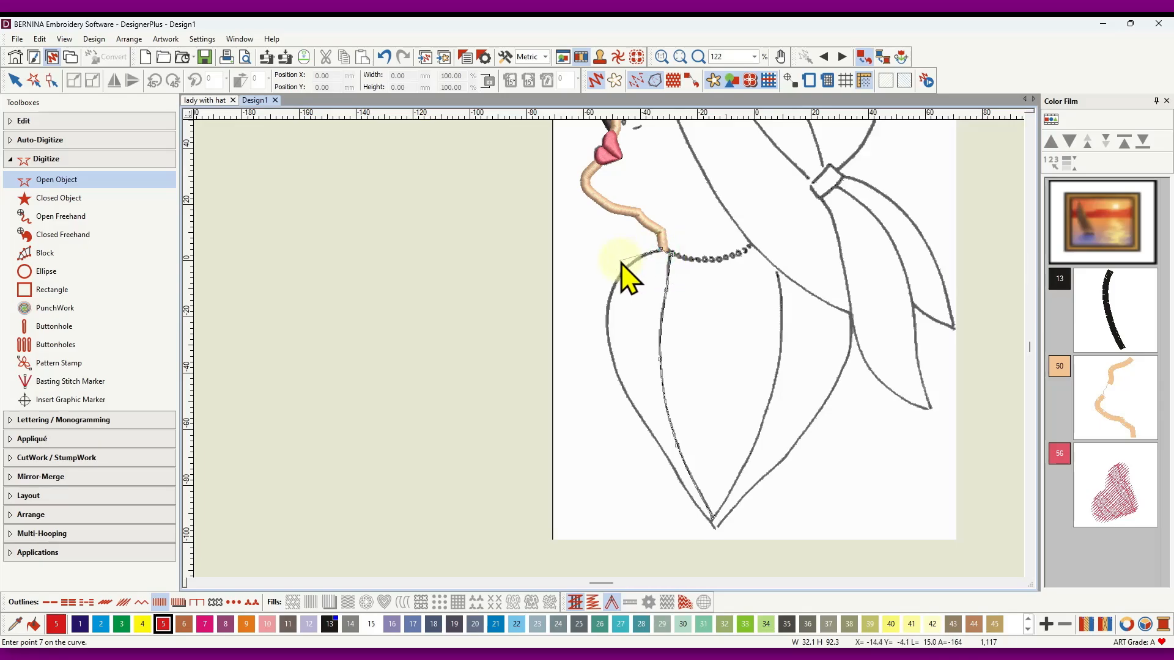
pyautogui.click(607, 307)
pyautogui.click(626, 396)
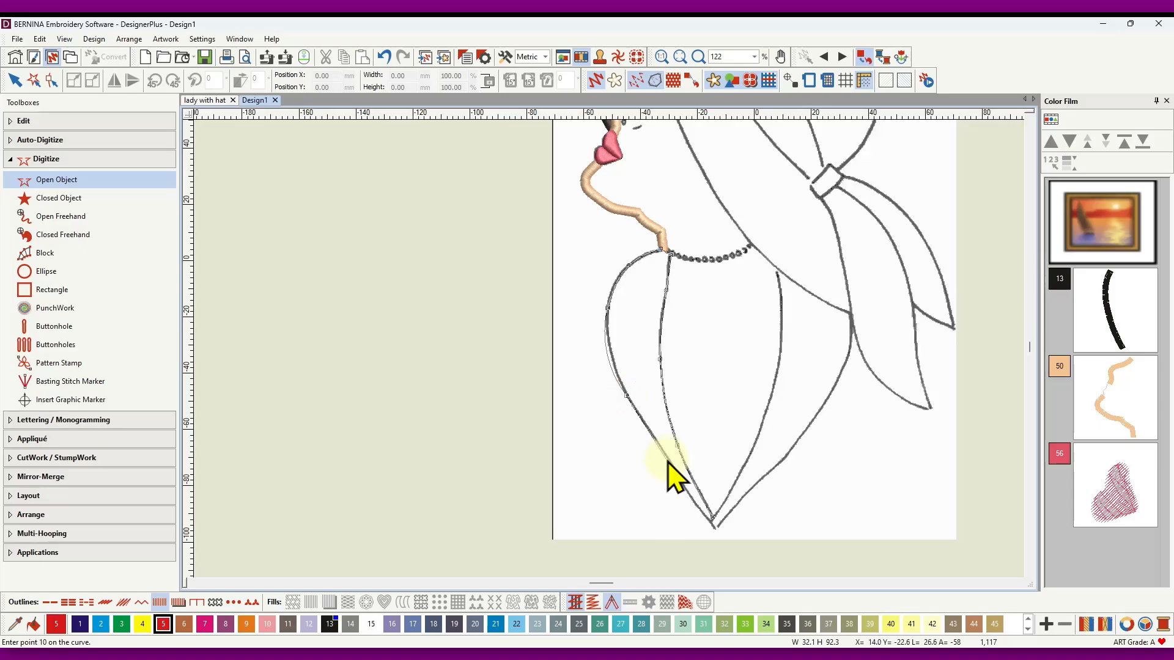
pyautogui.click(667, 458)
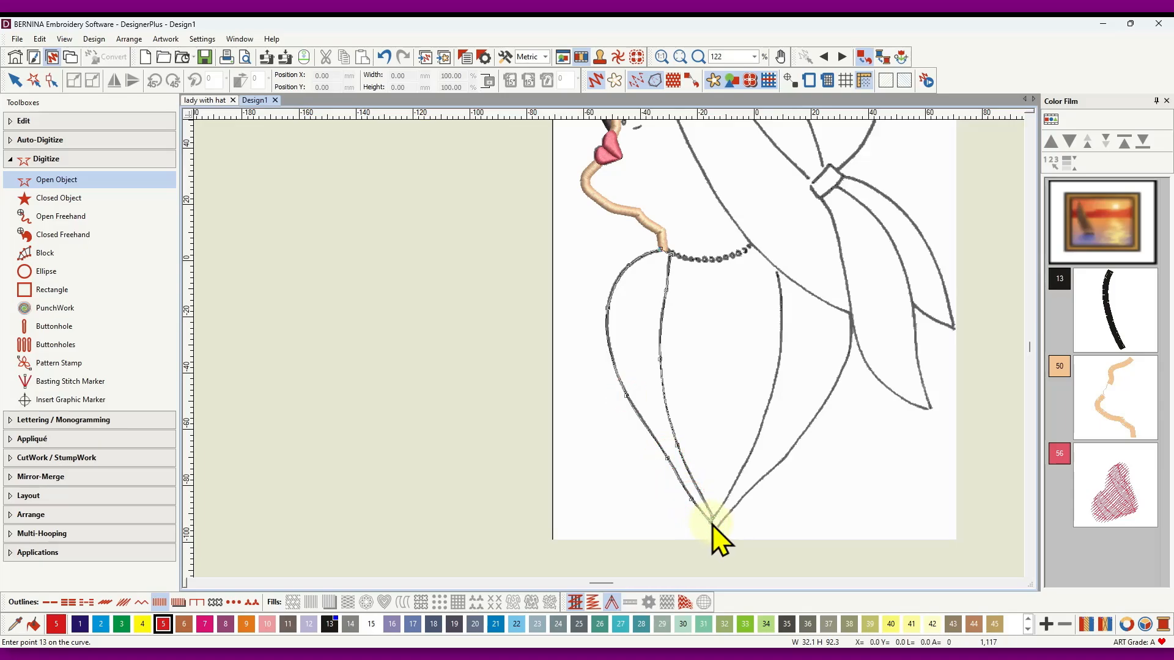
pyautogui.press('Return')
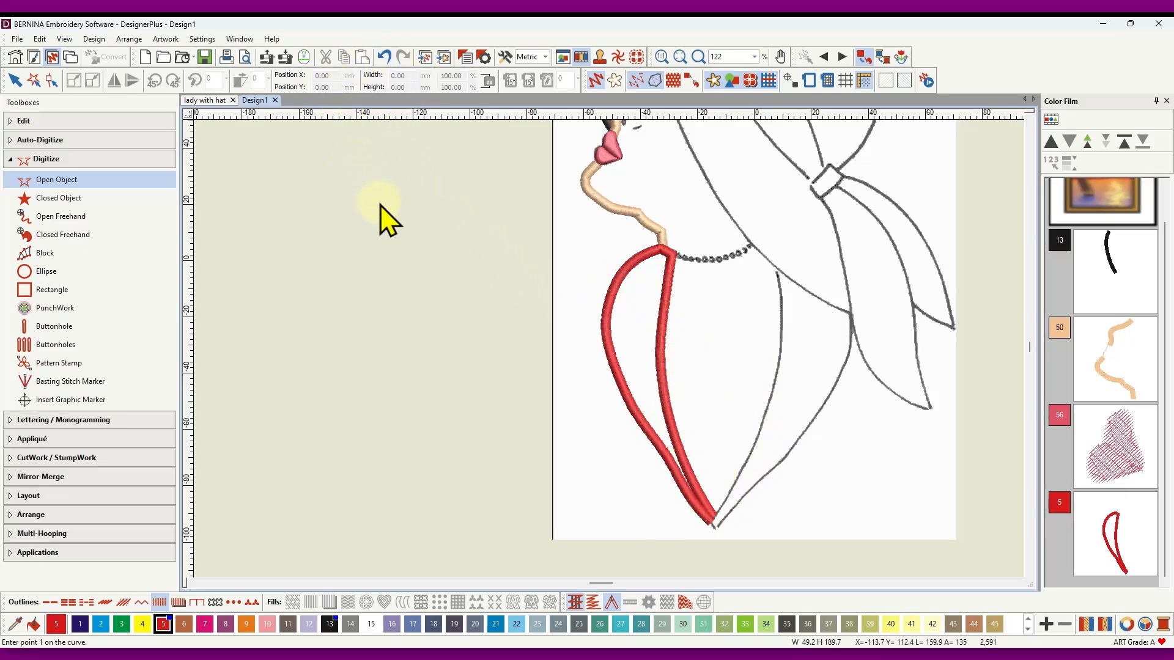
# Step: Reshape the red panel's outer edge by adjusting the two curve points along its lower half
pyautogui.click(15, 81)
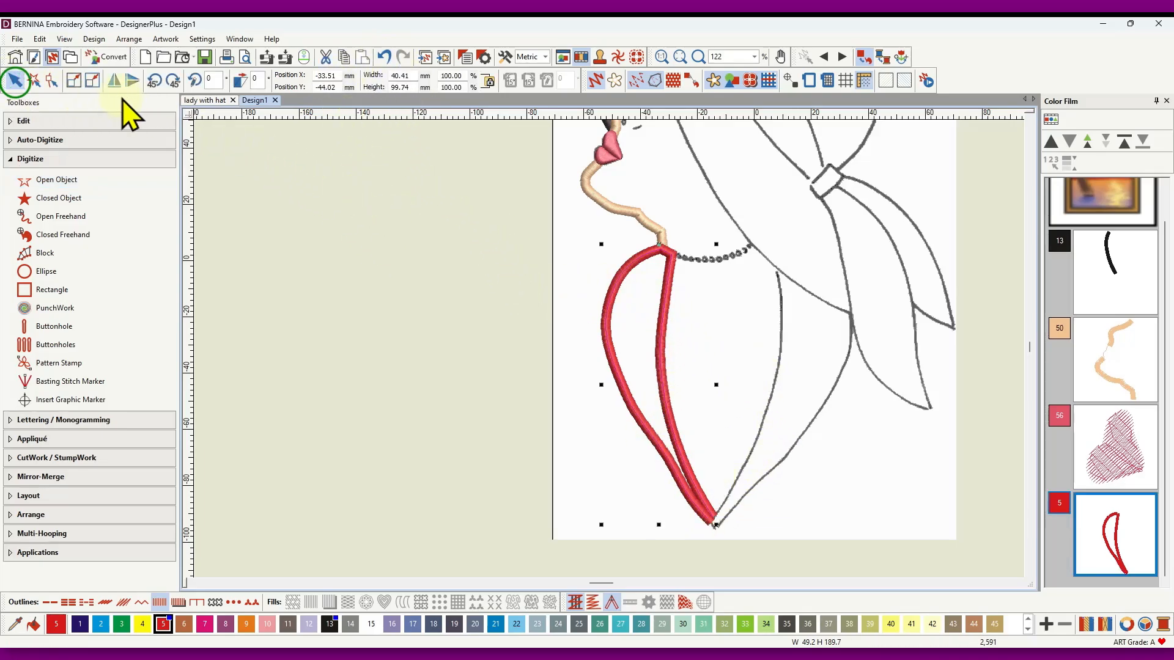
pyautogui.click(52, 80)
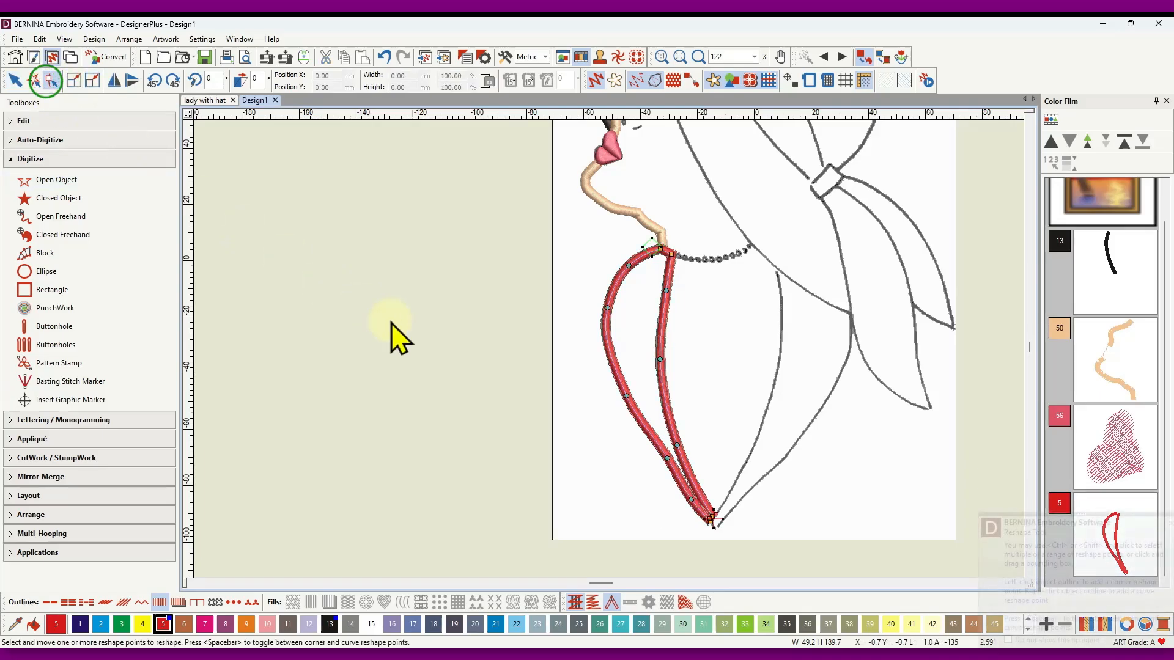
pyautogui.click(667, 463)
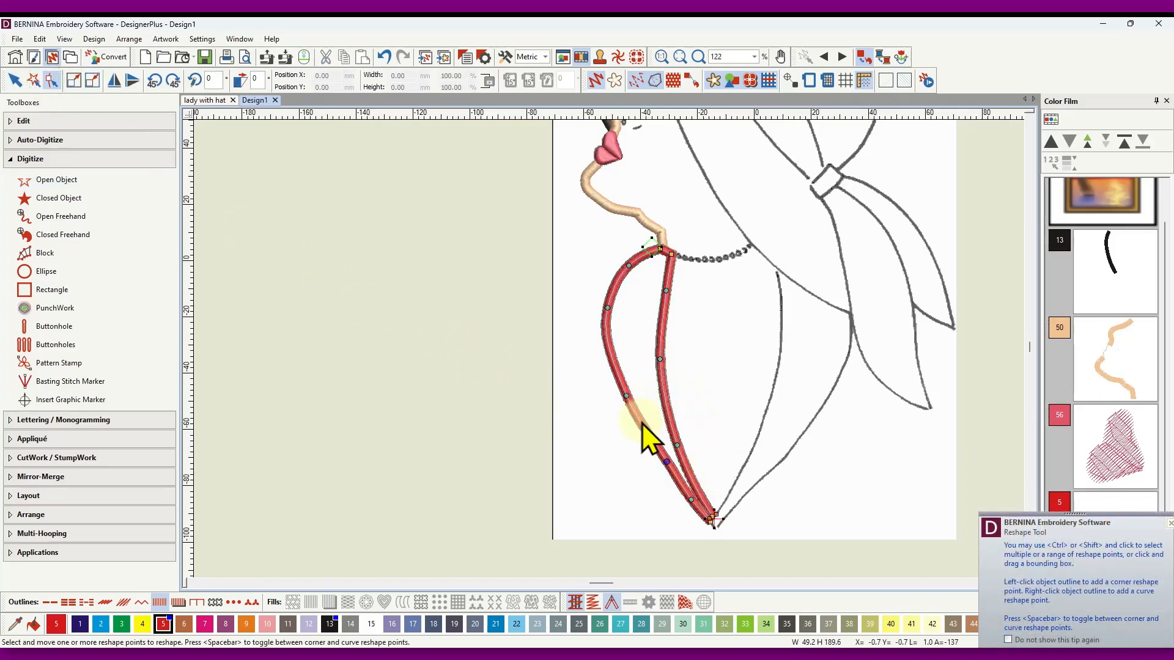
pyautogui.moveTo(629, 399); pyautogui.dragTo(632, 397)
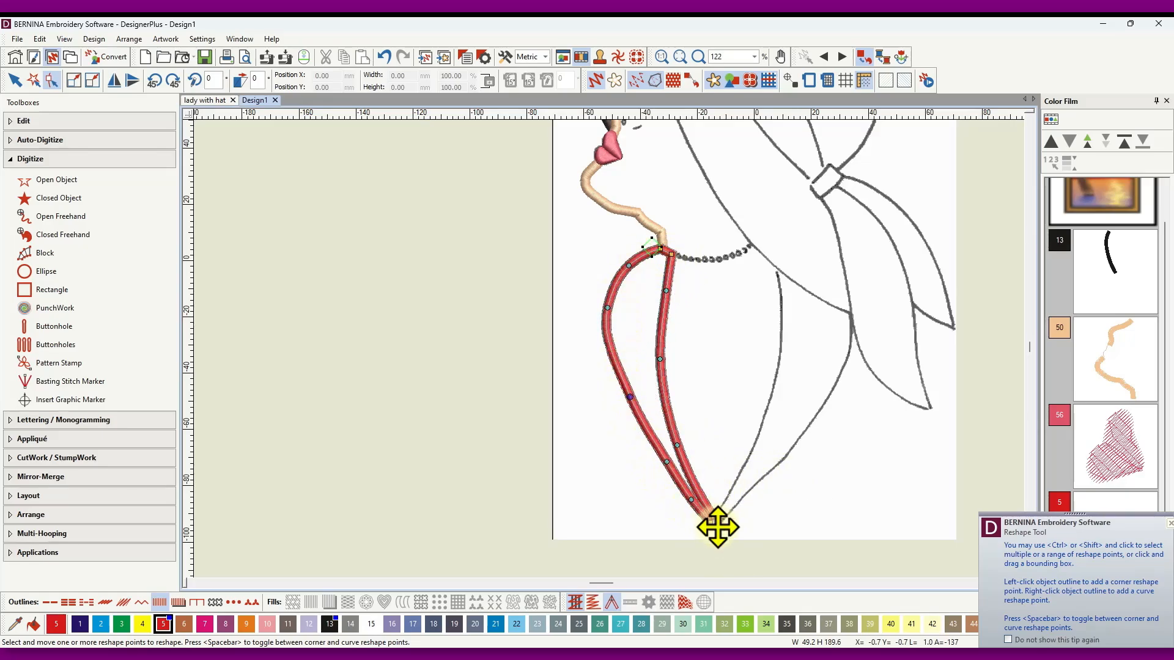
pyautogui.click(629, 399)
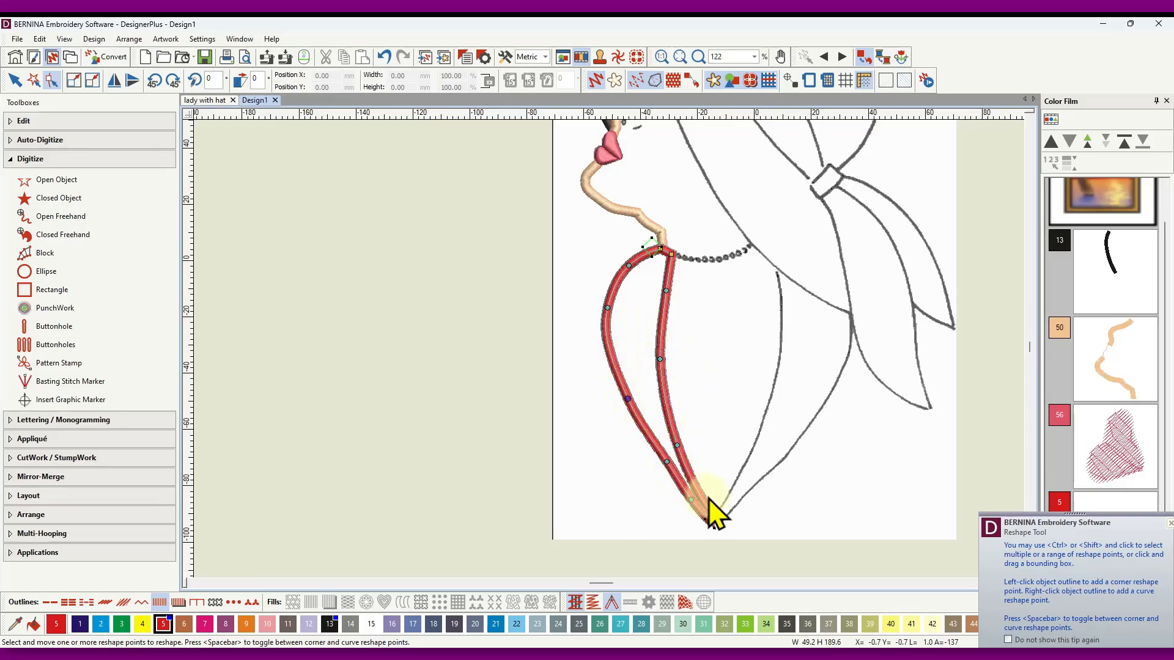
pyautogui.click(666, 462)
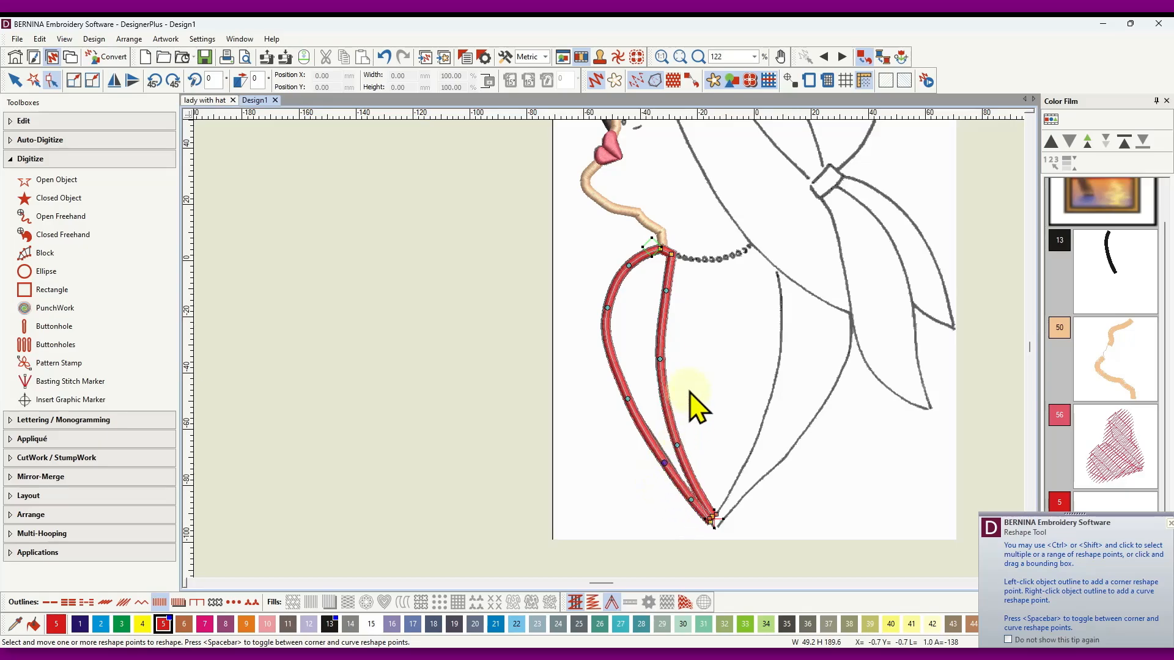
pyautogui.click(15, 80)
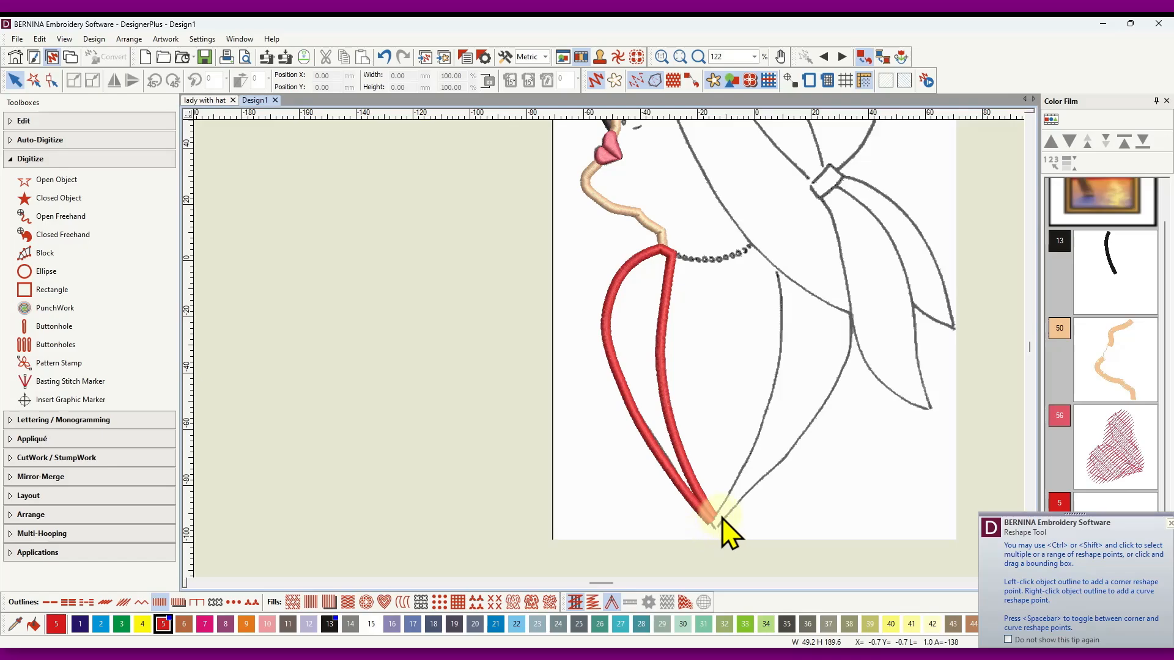
# Step: Reshape the red panel's inner line by moving its bottom end point outward, away from the outer edge at the tip
pyautogui.scroll(4, 728, 528)
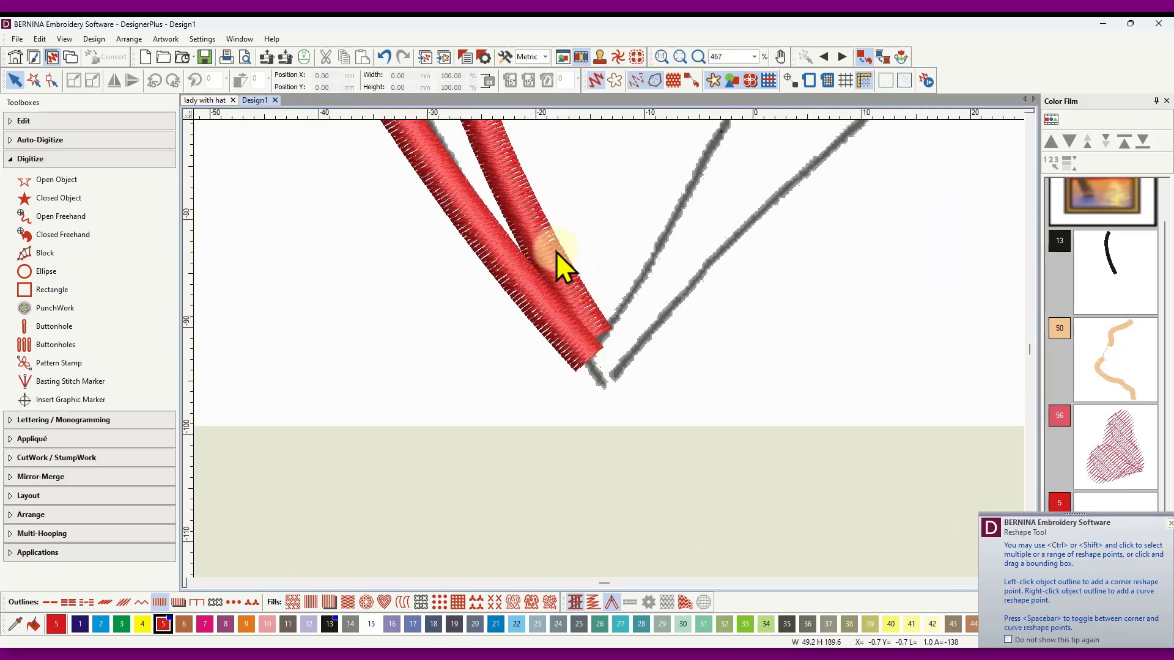
pyautogui.click(553, 257)
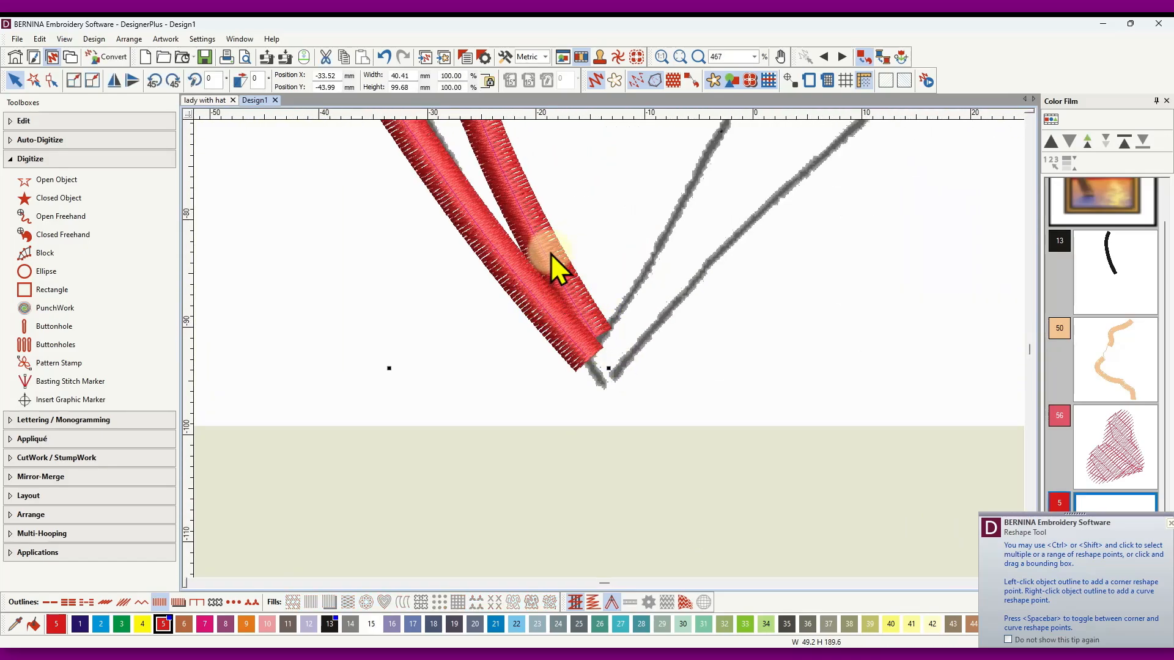
pyautogui.click(51, 80)
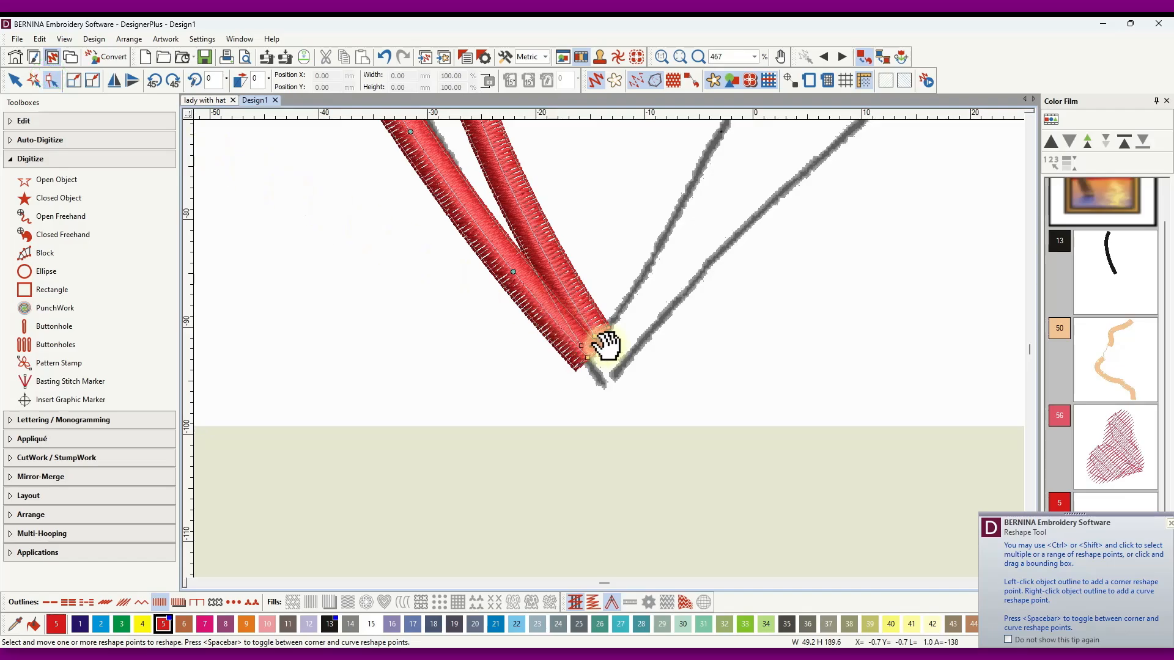
pyautogui.moveTo(599, 335); pyautogui.dragTo(615, 324)
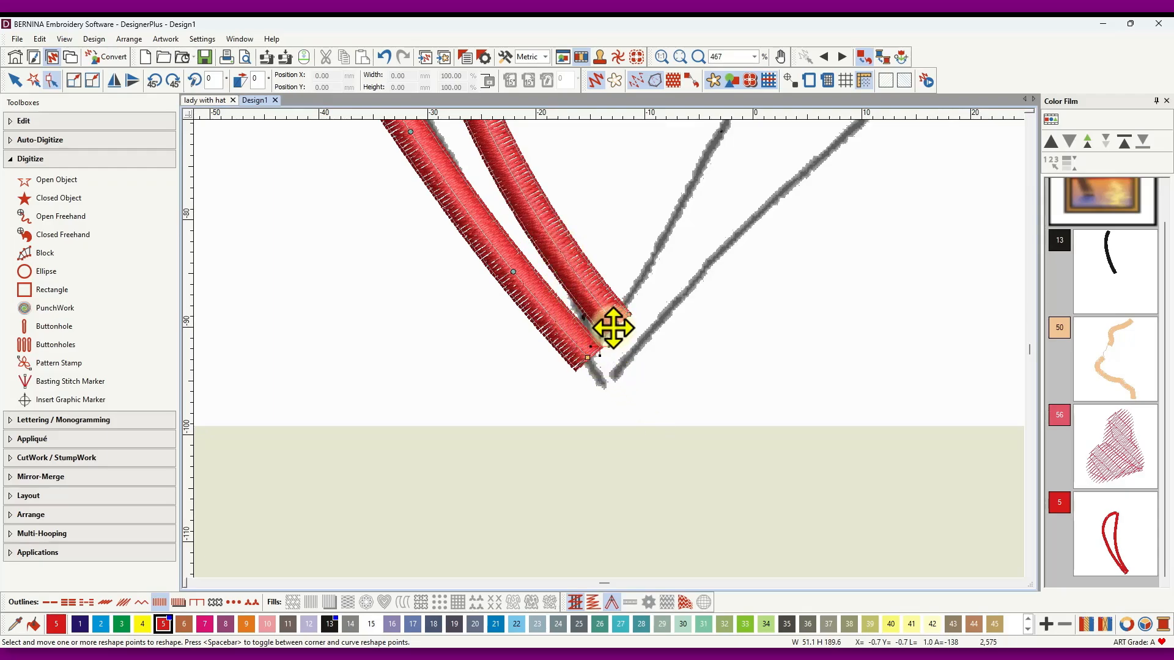
pyautogui.moveTo(615, 328); pyautogui.dragTo(614, 327)
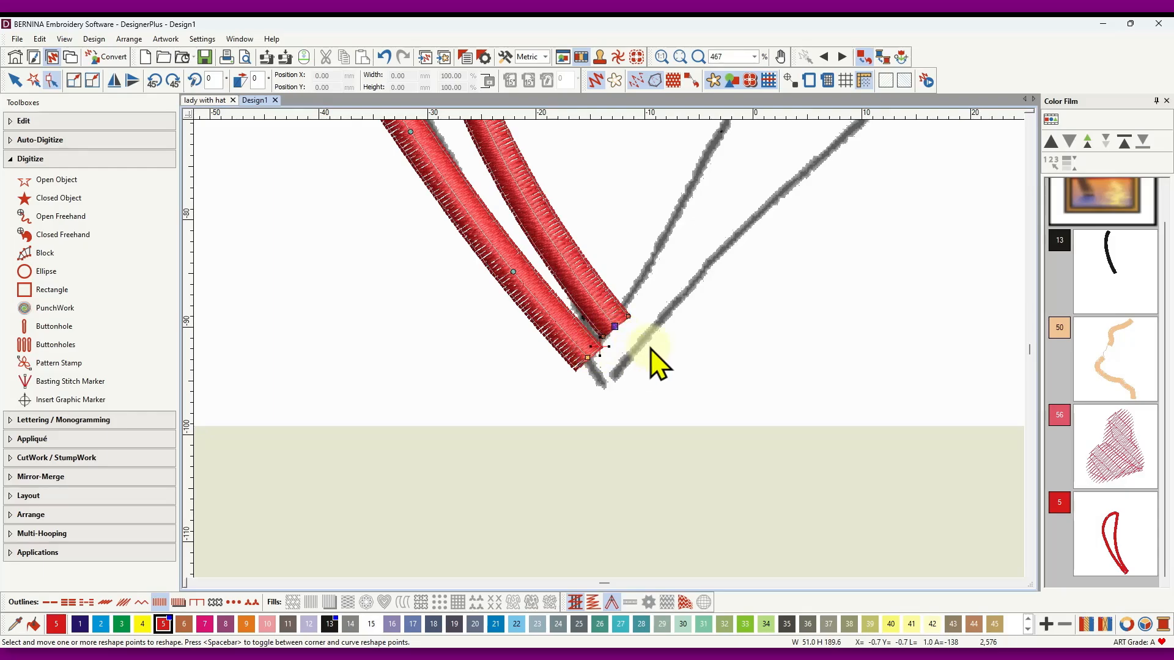
pyautogui.scroll(-5, 614, 361)
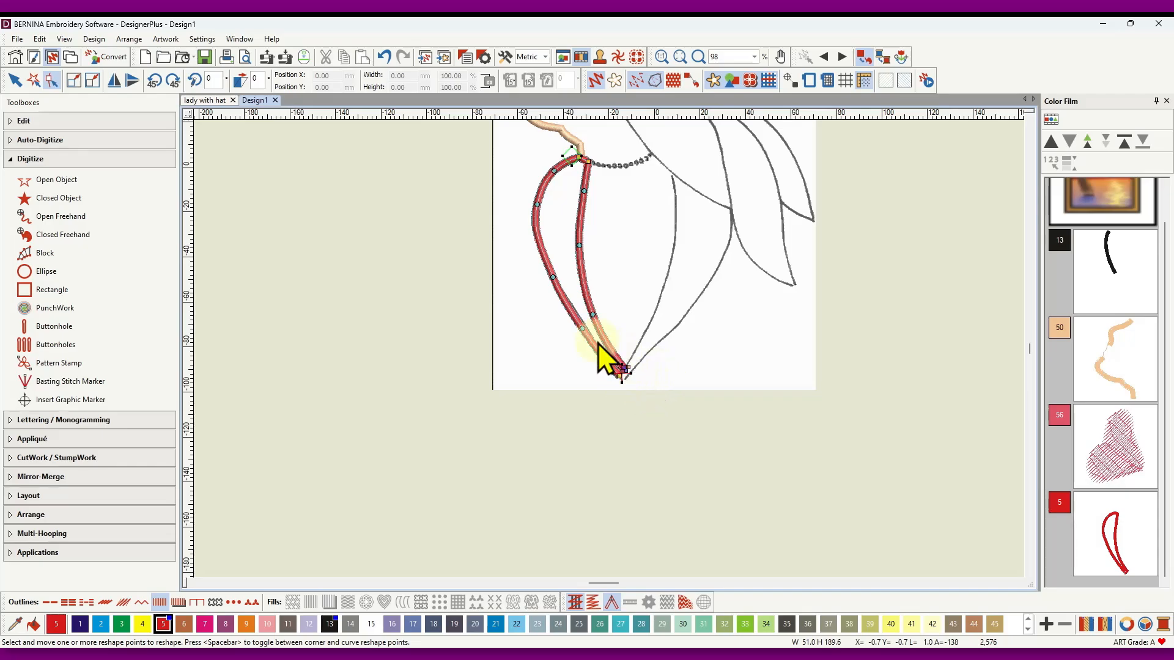
pyautogui.click(16, 80)
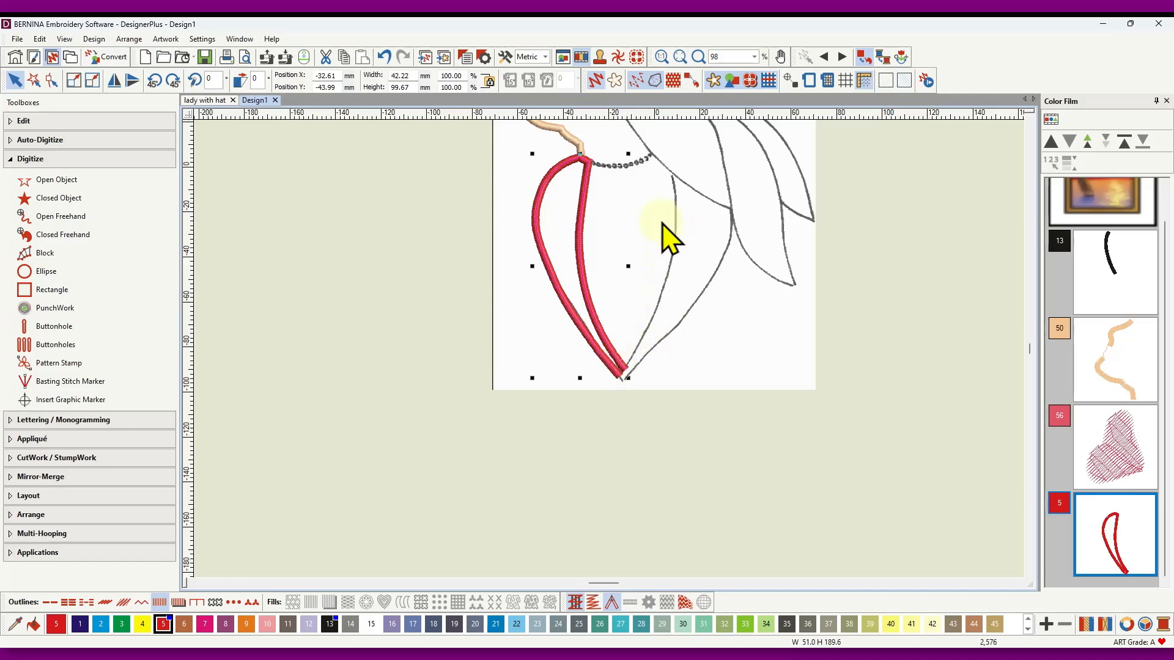
pyautogui.click(426, 226)
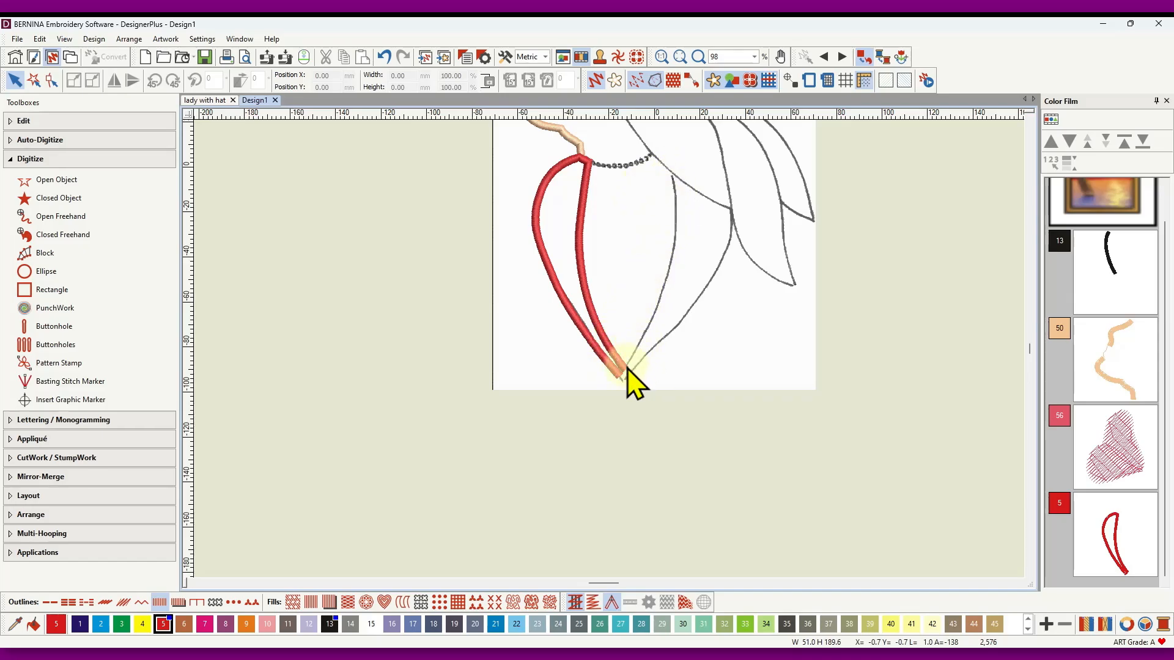
# Step: Digitize the garment's back panel as one open object, from the hat brim down the inner line to the tip and up the outer edge
pyautogui.click(55, 179)
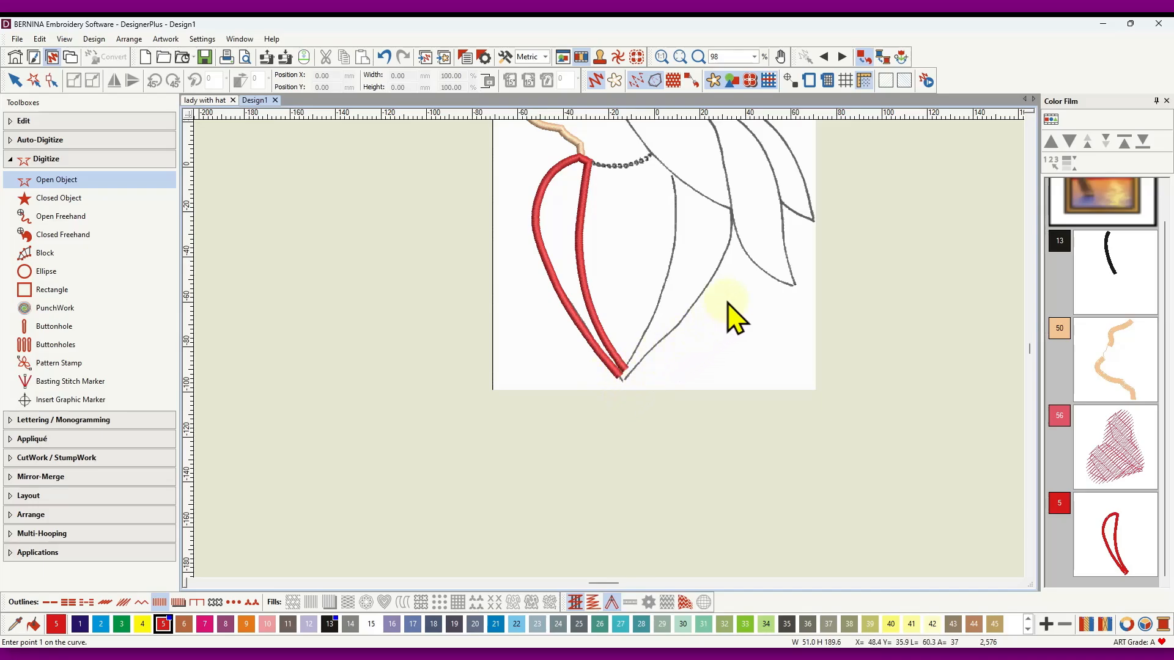
pyautogui.click(672, 172)
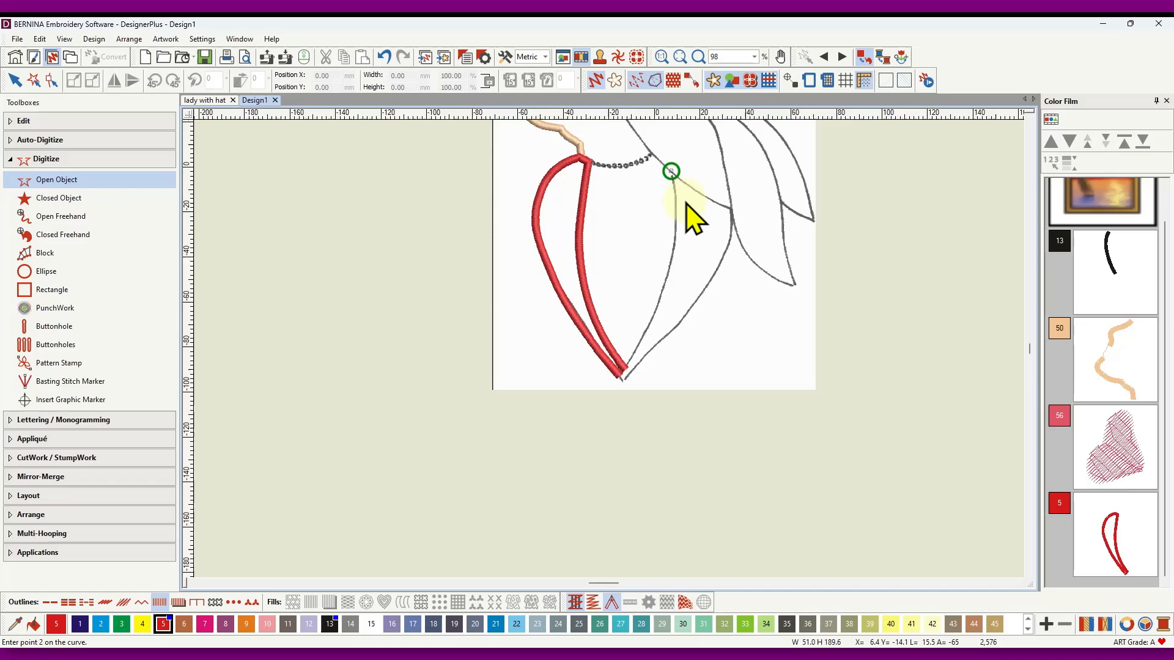
pyautogui.click(674, 233)
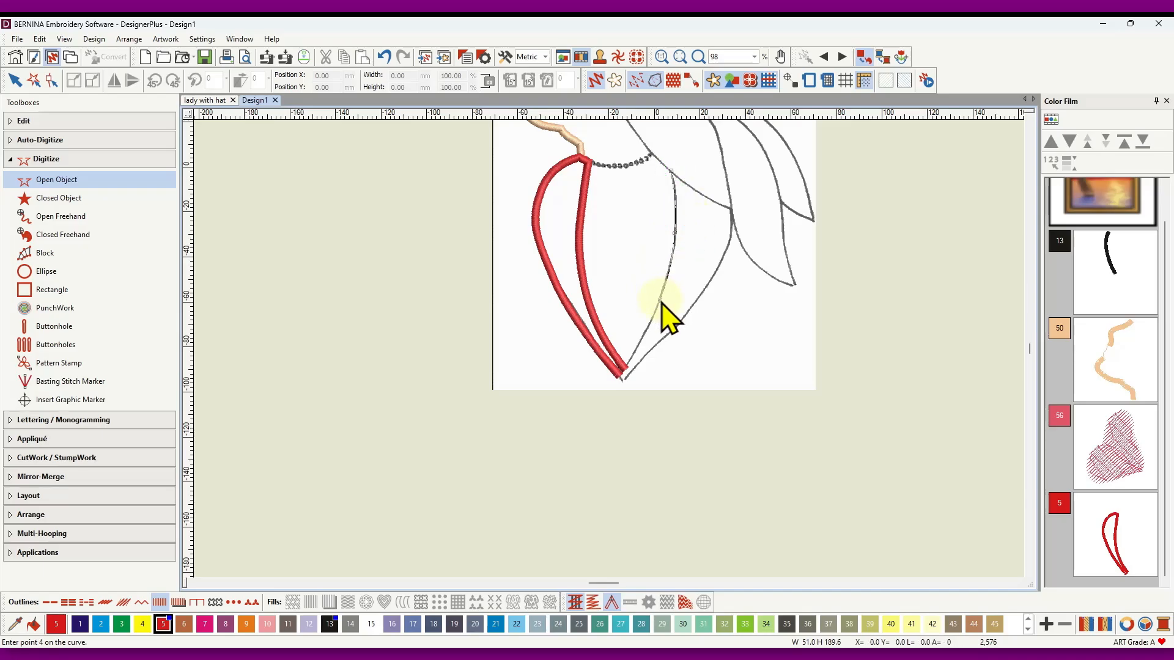
pyautogui.click(622, 375)
pyautogui.scroll(5, 622, 376)
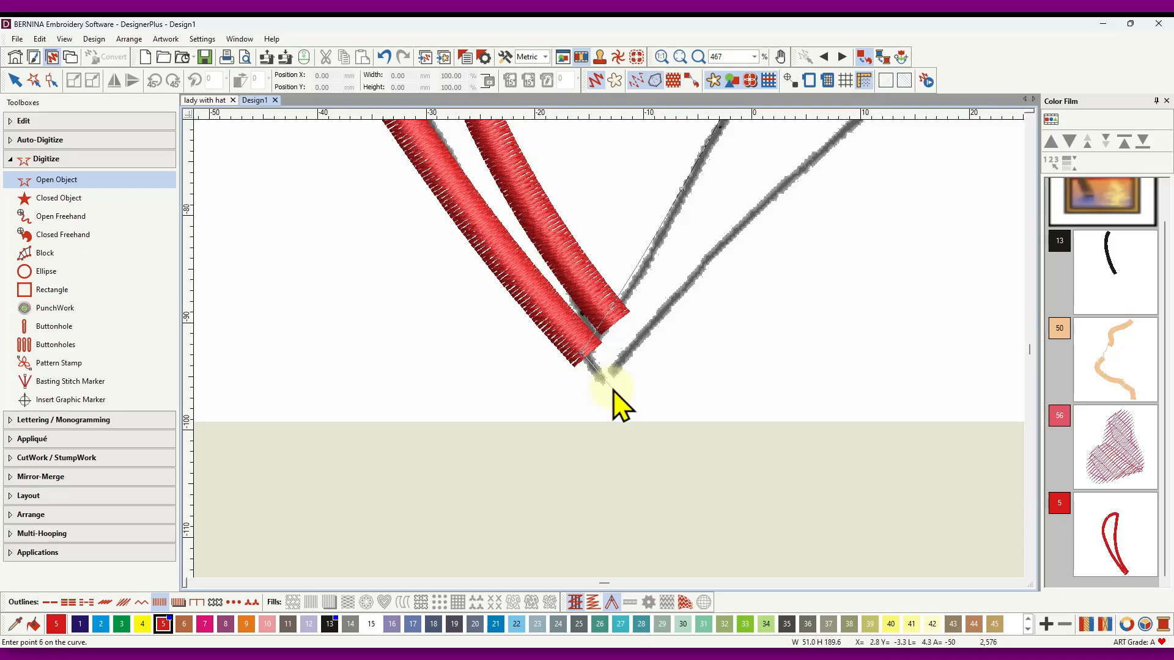
pyautogui.click(614, 387)
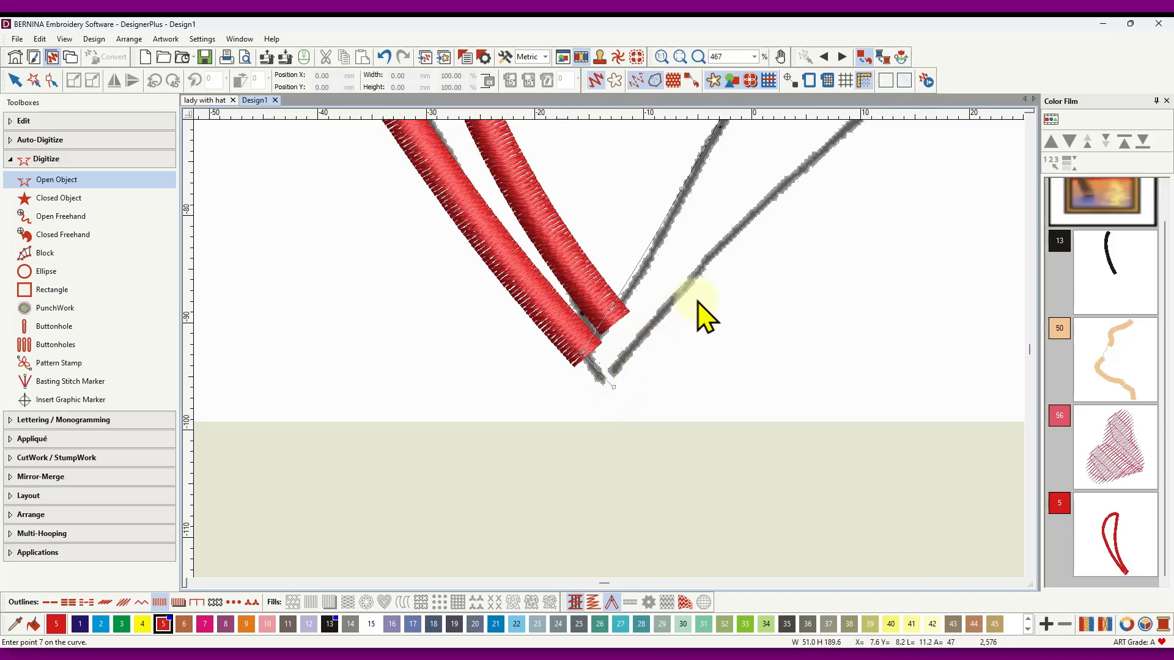
pyautogui.click(709, 279)
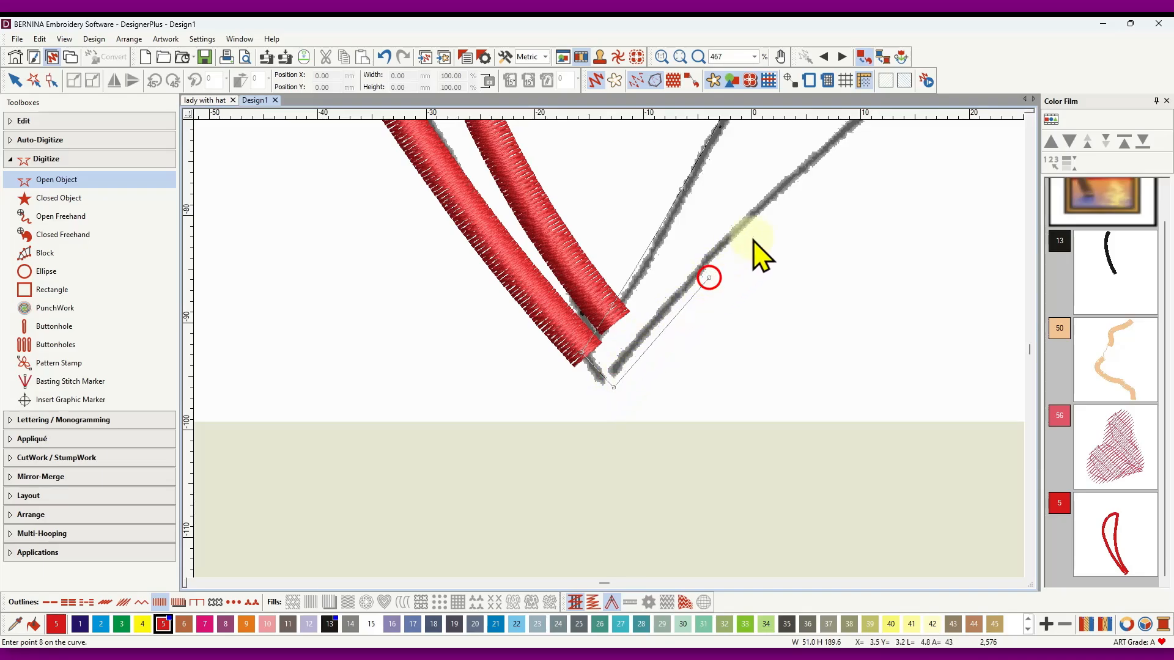
pyautogui.click(813, 156)
pyautogui.scroll(-2, 758, 202)
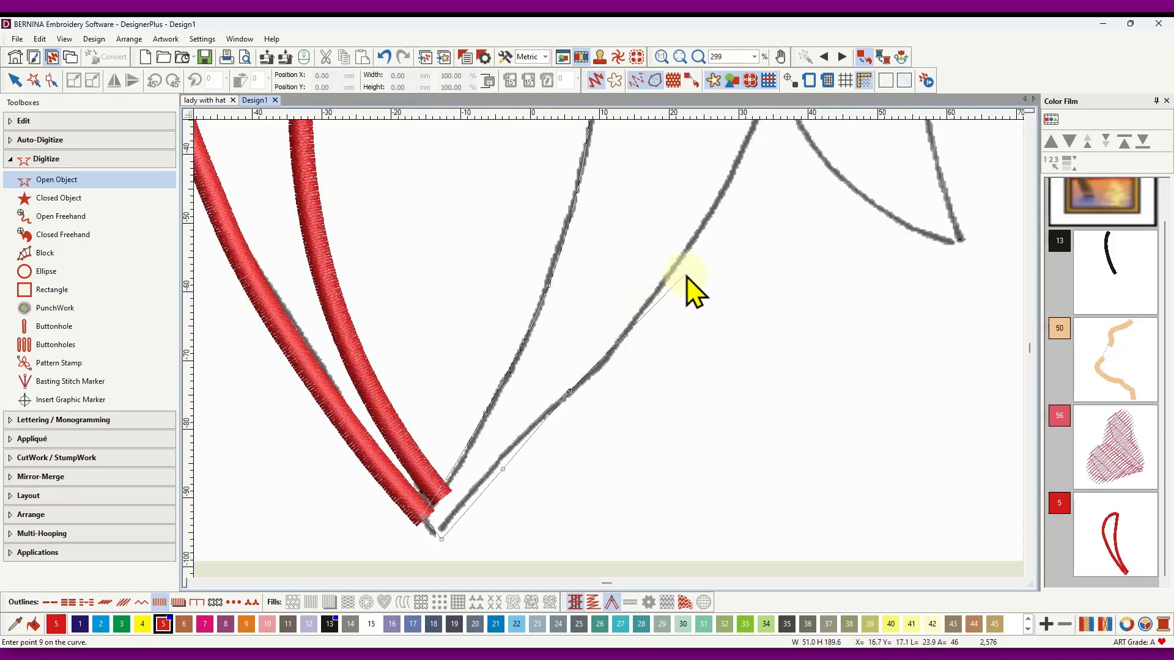
pyautogui.click(748, 153)
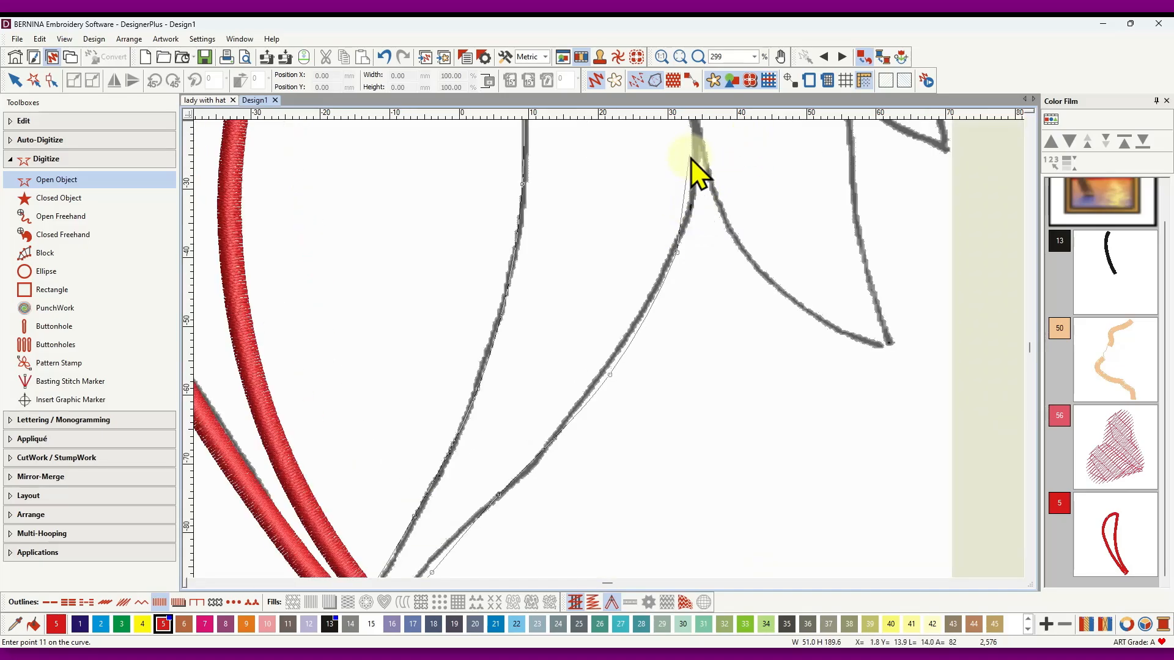
pyautogui.scroll(-2, 695, 160)
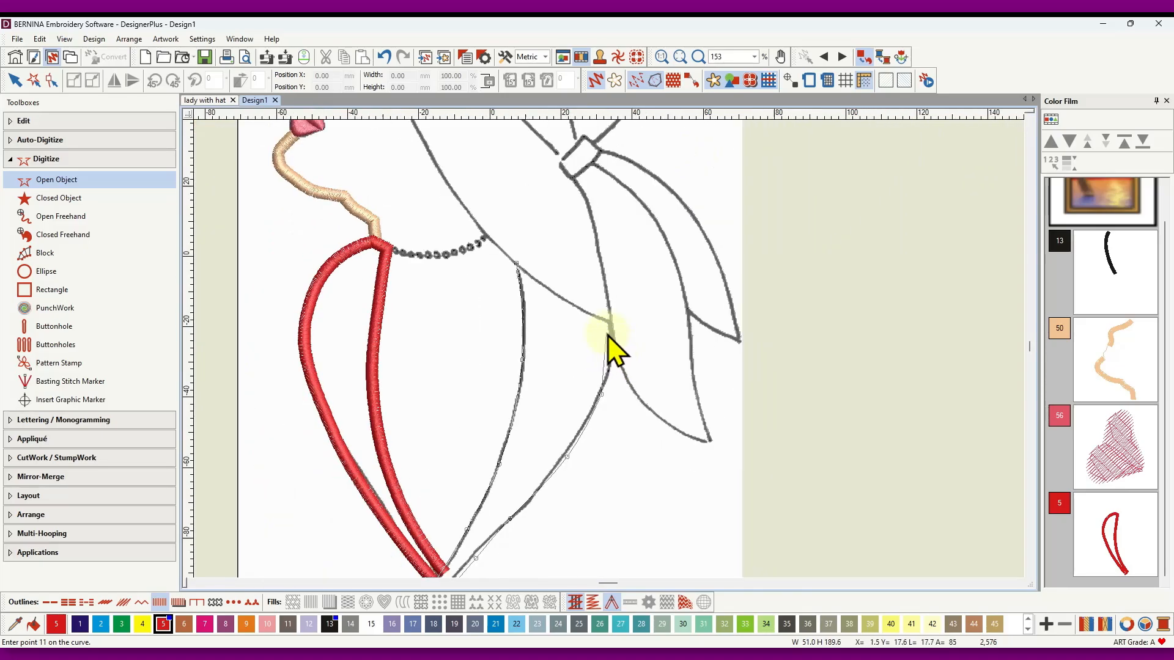
pyautogui.click(610, 344)
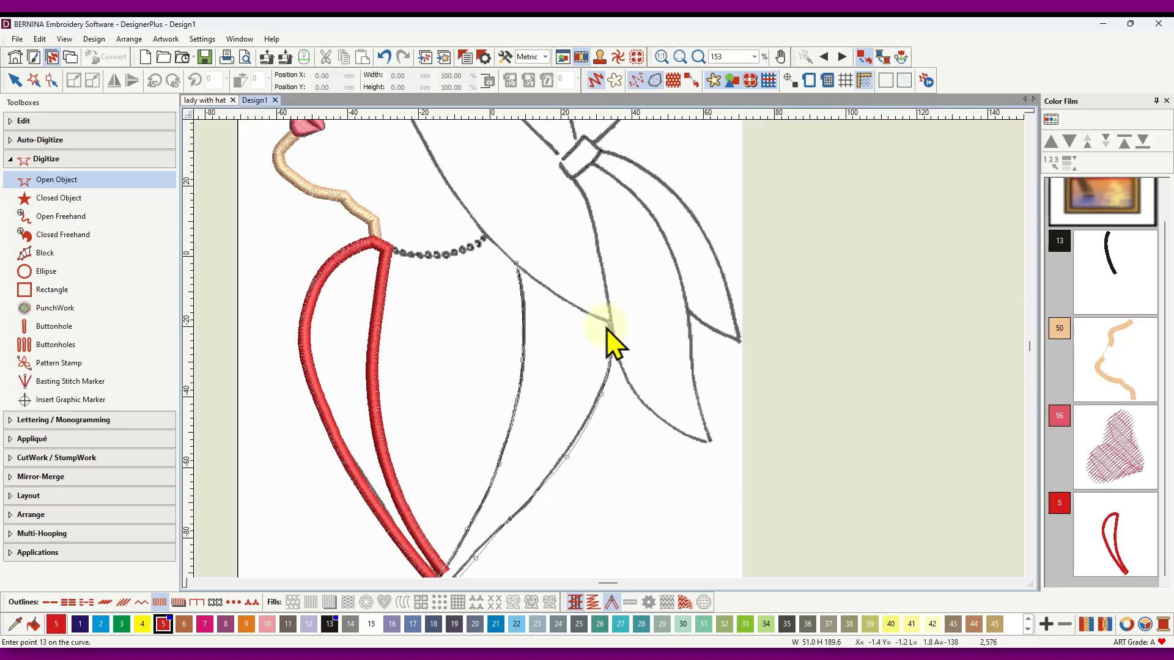
pyautogui.press('Return')
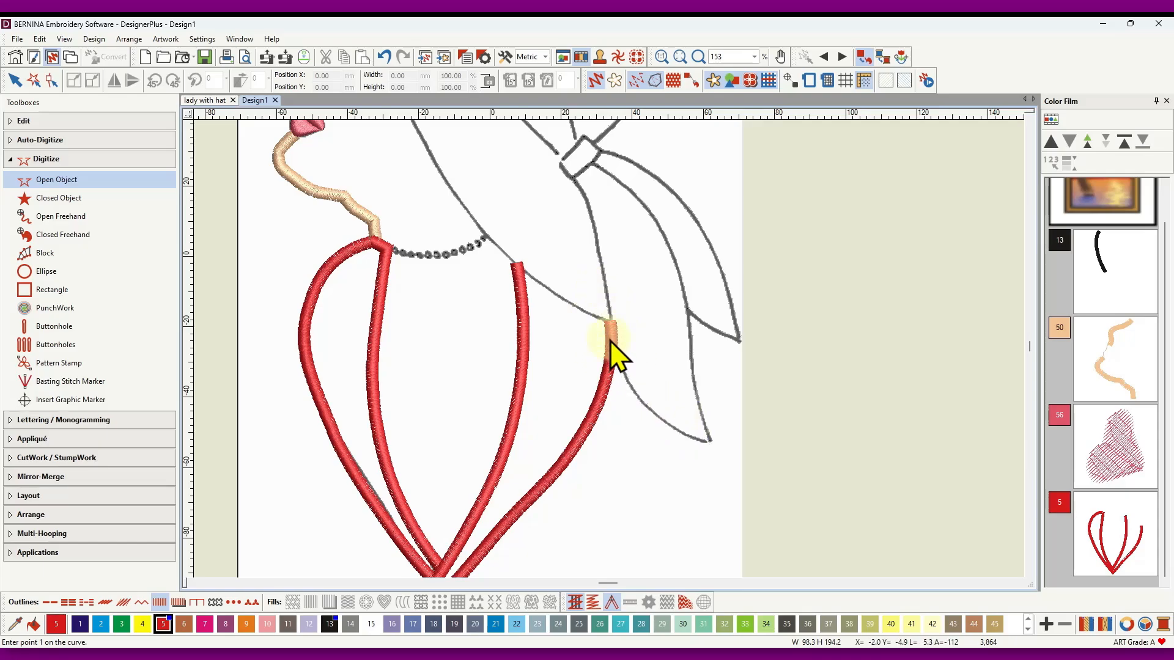
# Step: Reshape the back panel's outer edge at its upper end by moving the end point and the curve point below it inward
pyautogui.click(15, 81)
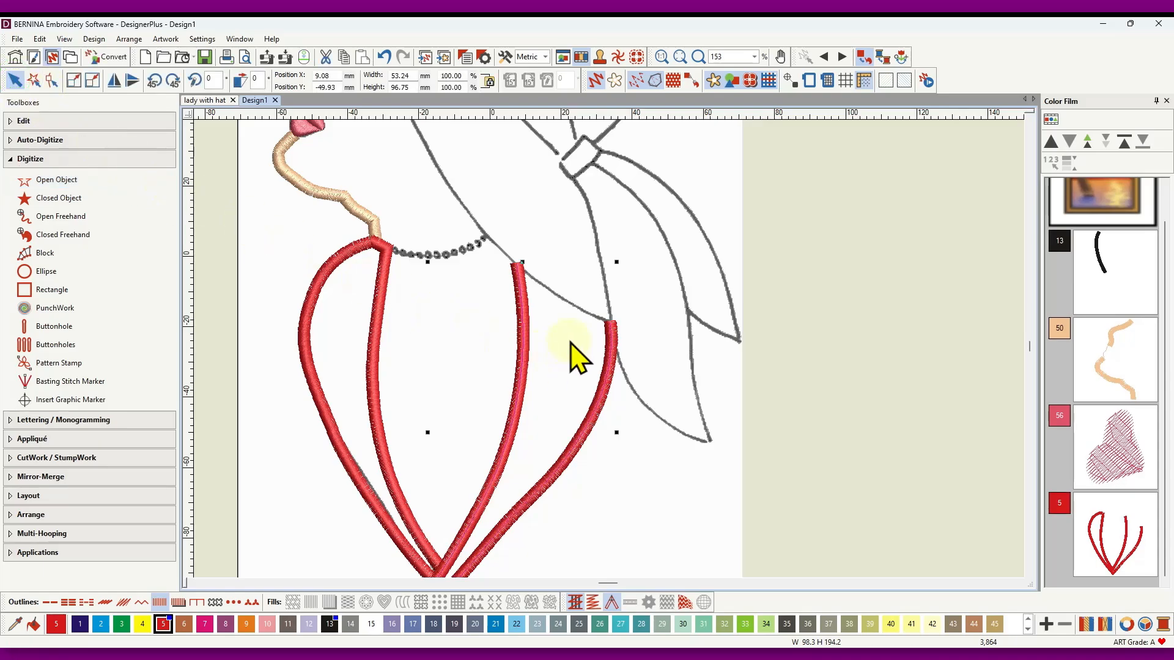
pyautogui.click(53, 81)
pyautogui.scroll(5, 616, 361)
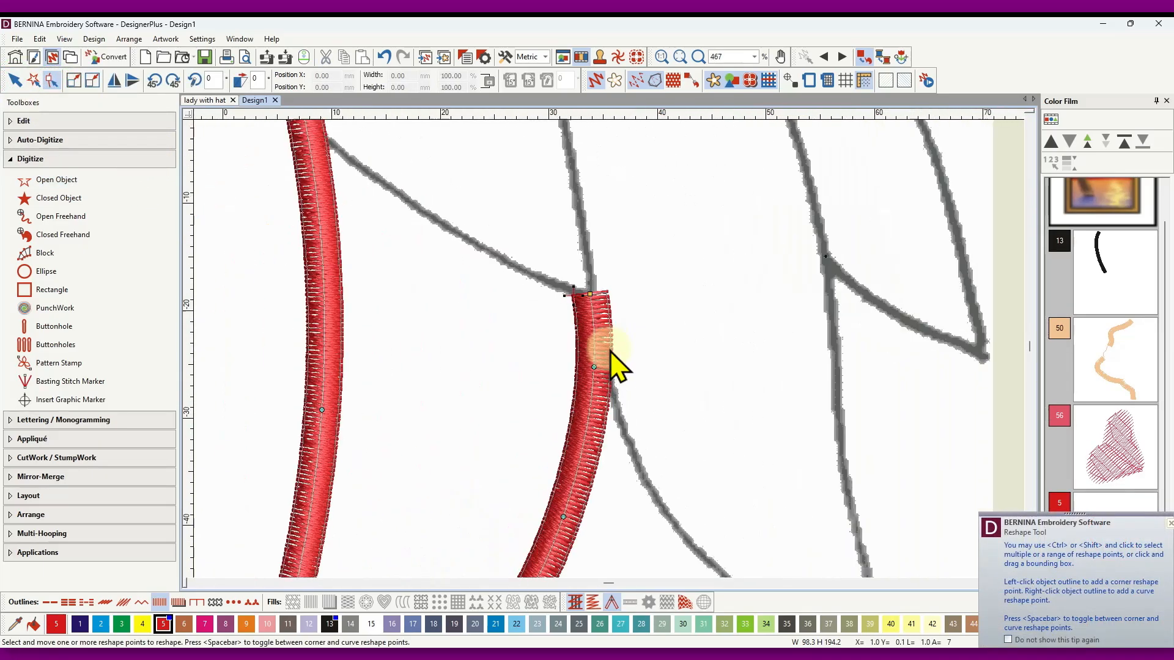
pyautogui.moveTo(590, 294); pyautogui.dragTo(555, 284)
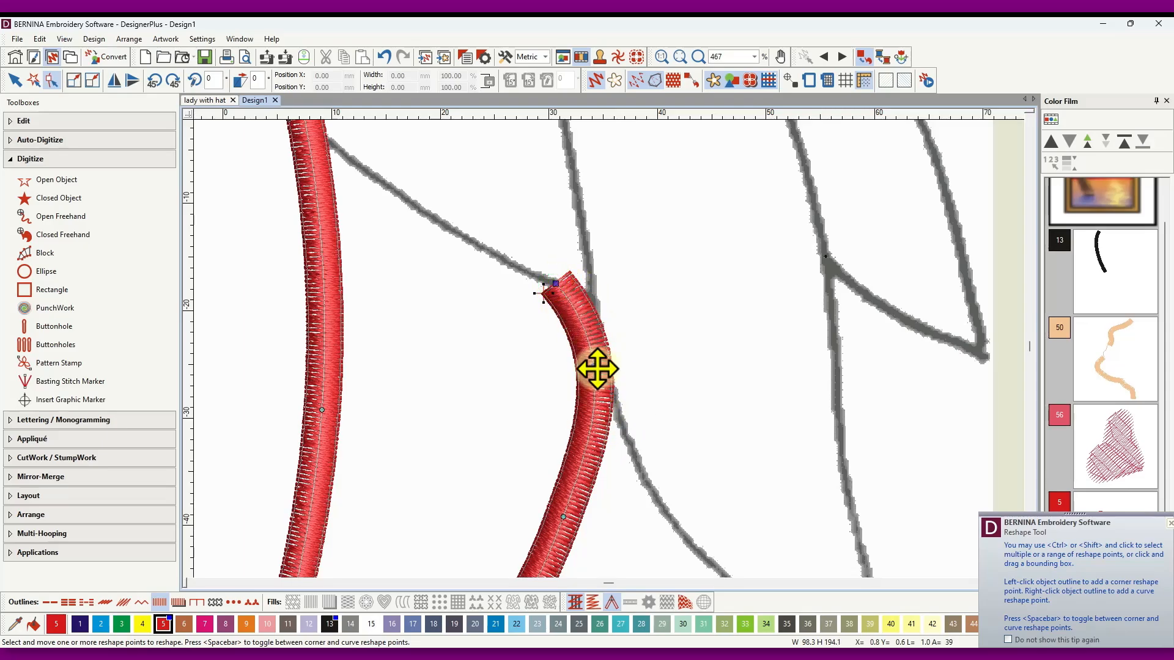
pyautogui.moveTo(597, 369); pyautogui.dragTo(565, 379)
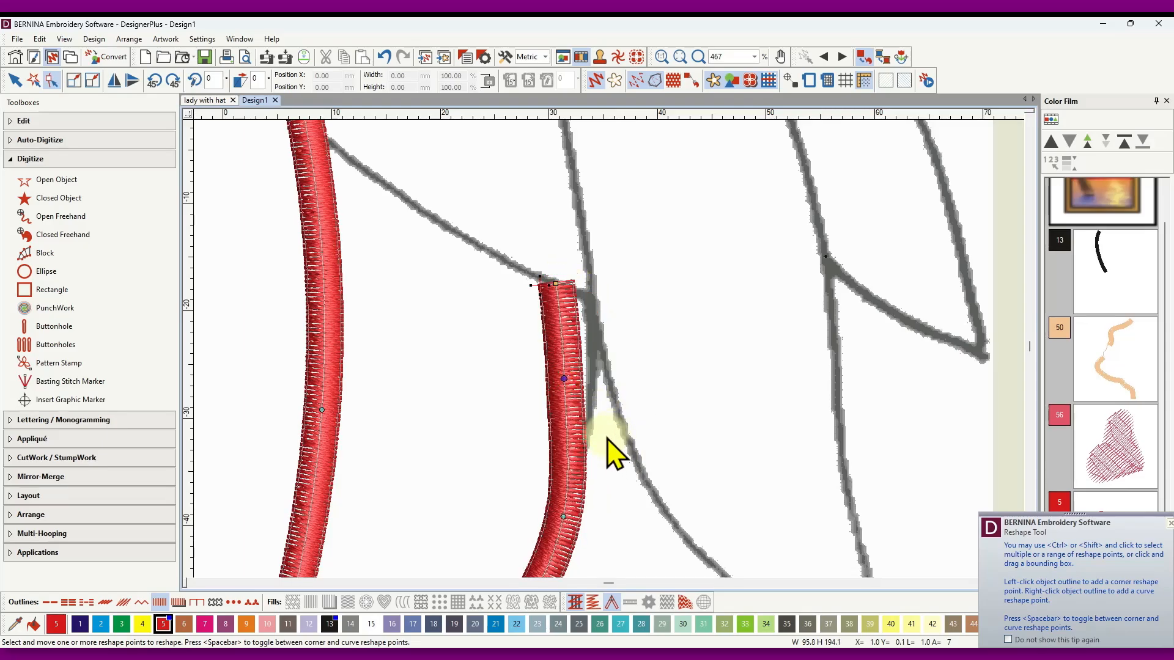
# Step: Reshape the middle of the back panel's outer edge by nudging its curve point slightly inward onto the drawn line
pyautogui.scroll(-3, 607, 439)
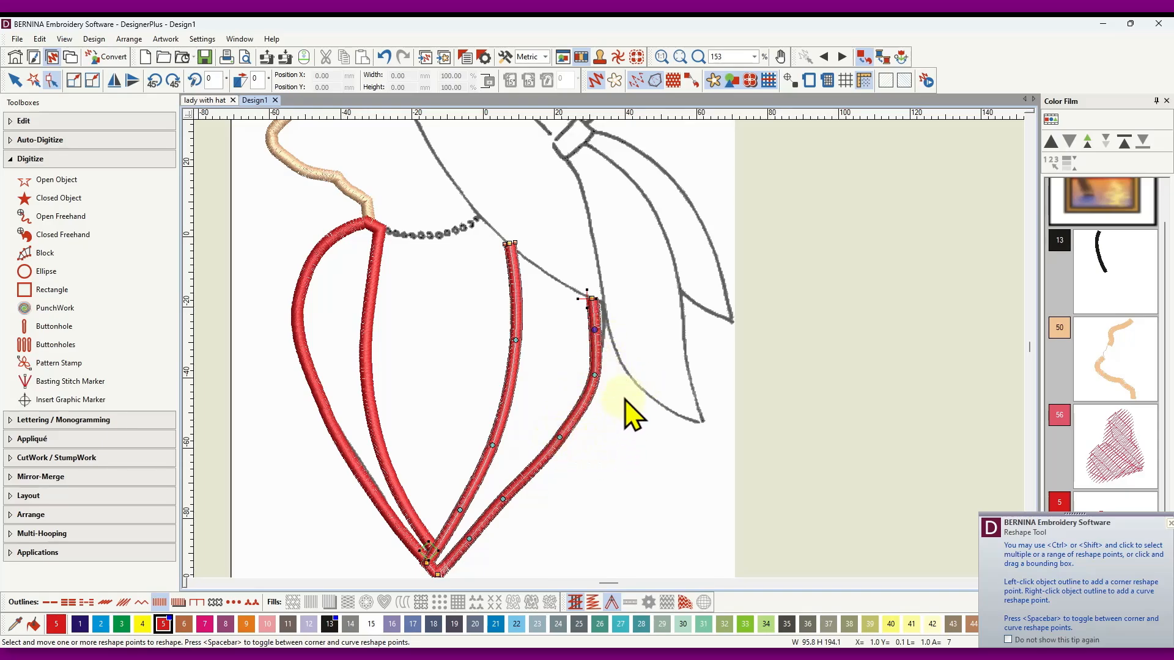
pyautogui.click(560, 439)
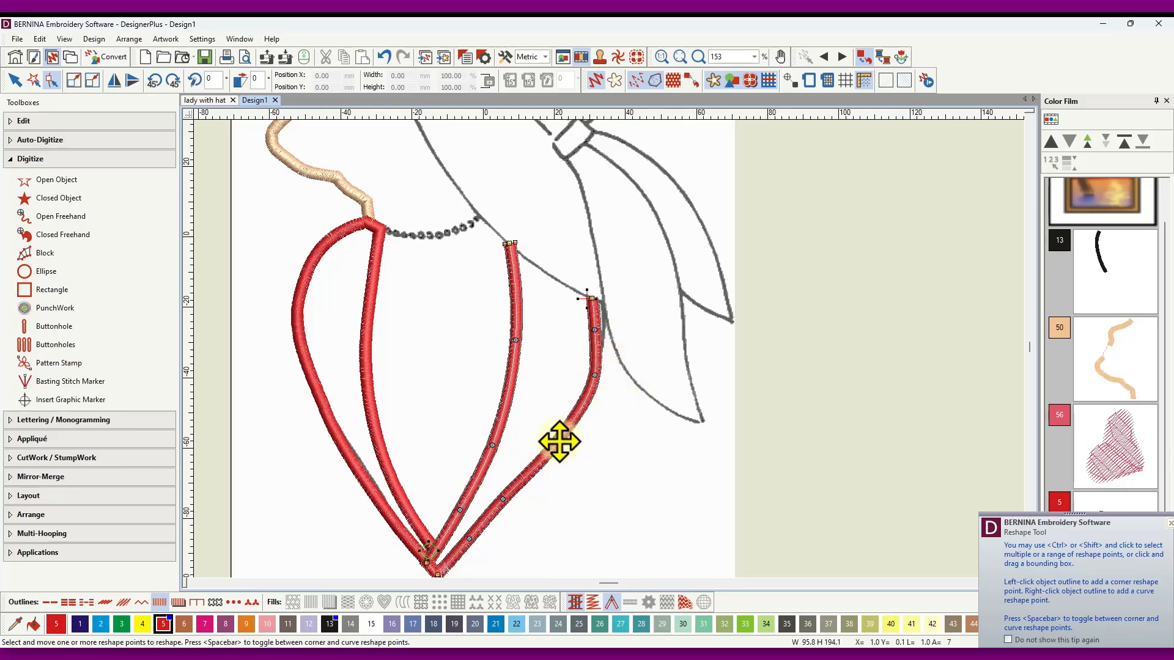
pyautogui.moveTo(559, 441); pyautogui.dragTo(556, 442)
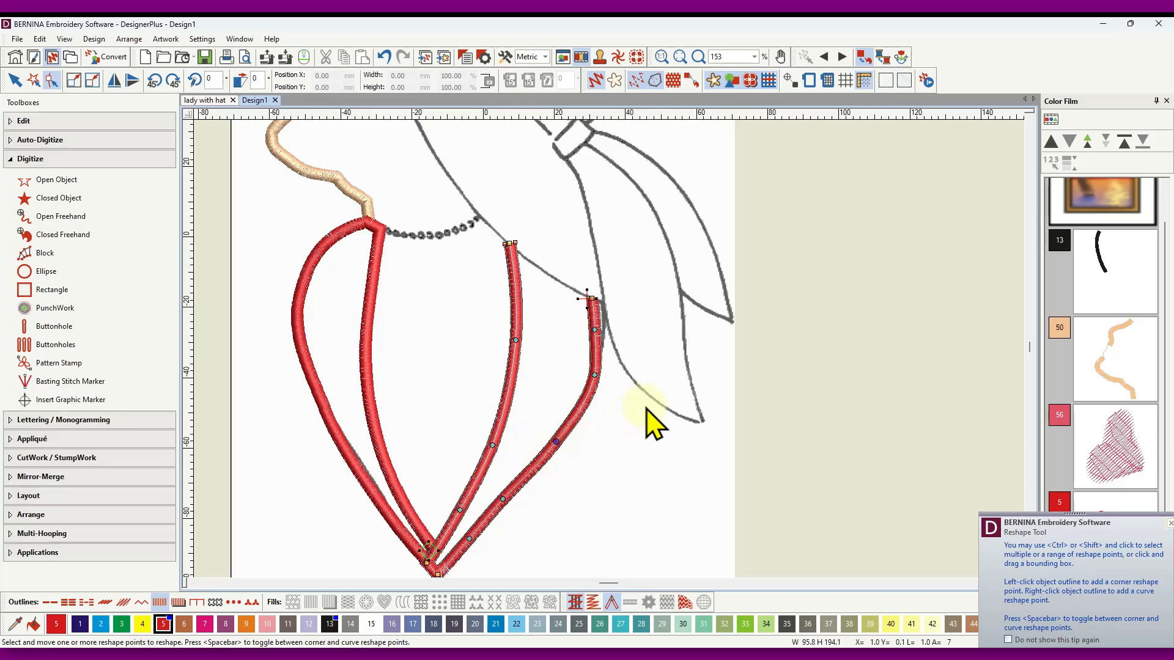
pyautogui.click(511, 245)
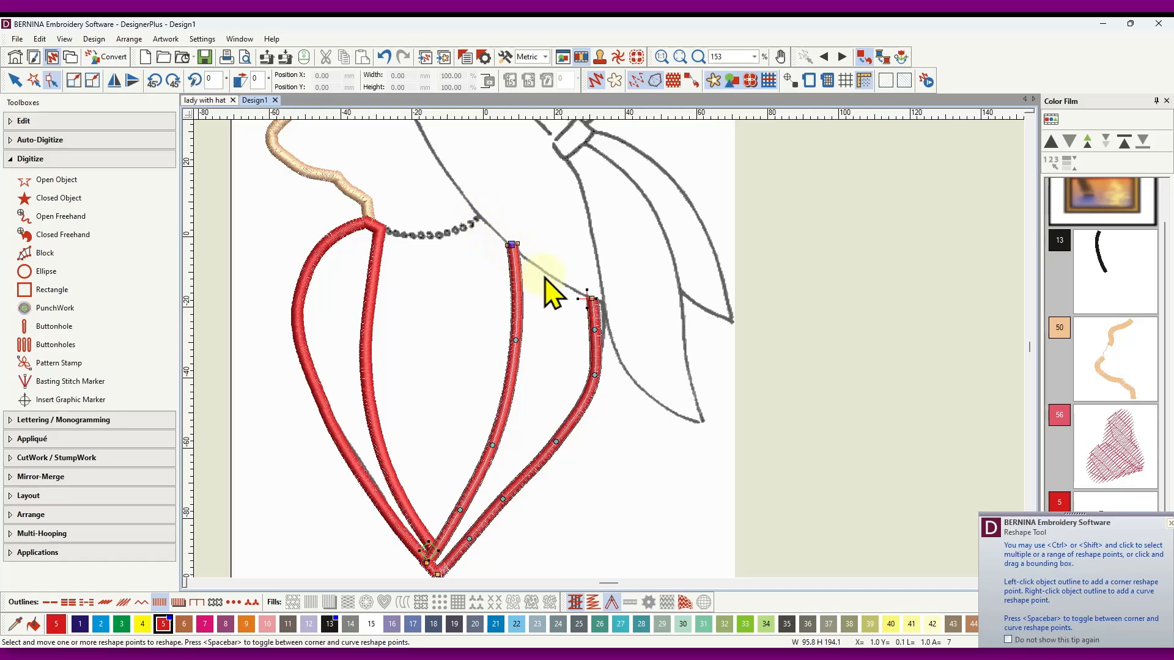
pyautogui.scroll(-3, 605, 357)
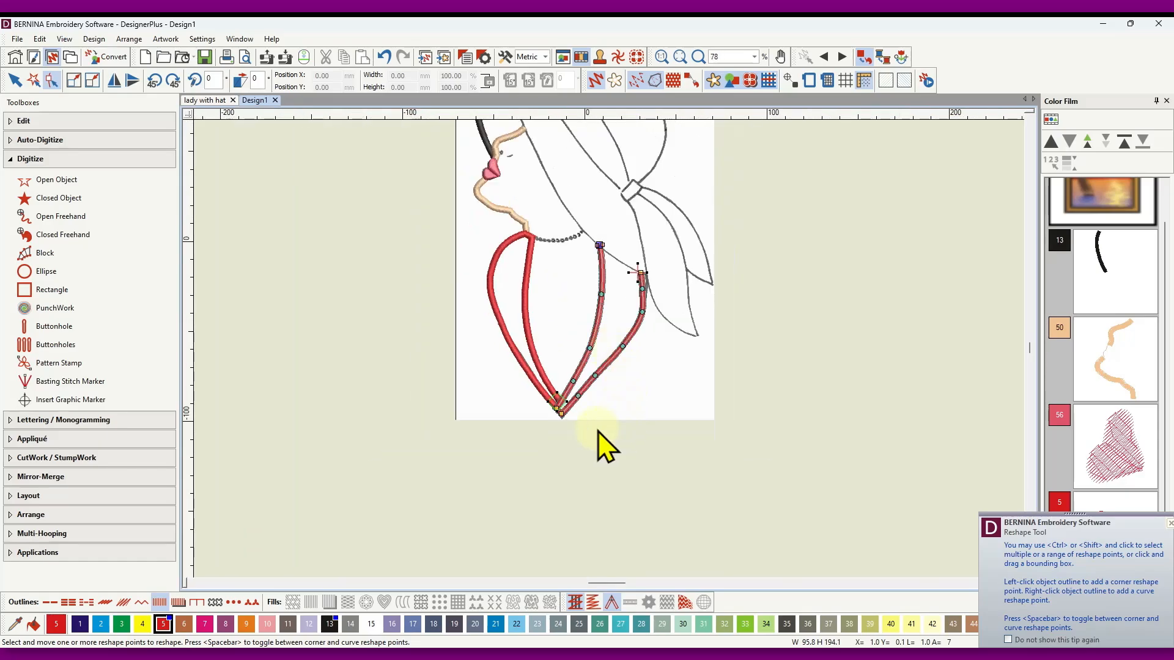
# Step: Turn off Artistic View to show the stitches where the red panels meet at the tip, and deselect the panel
pyautogui.scroll(5, 605, 360)
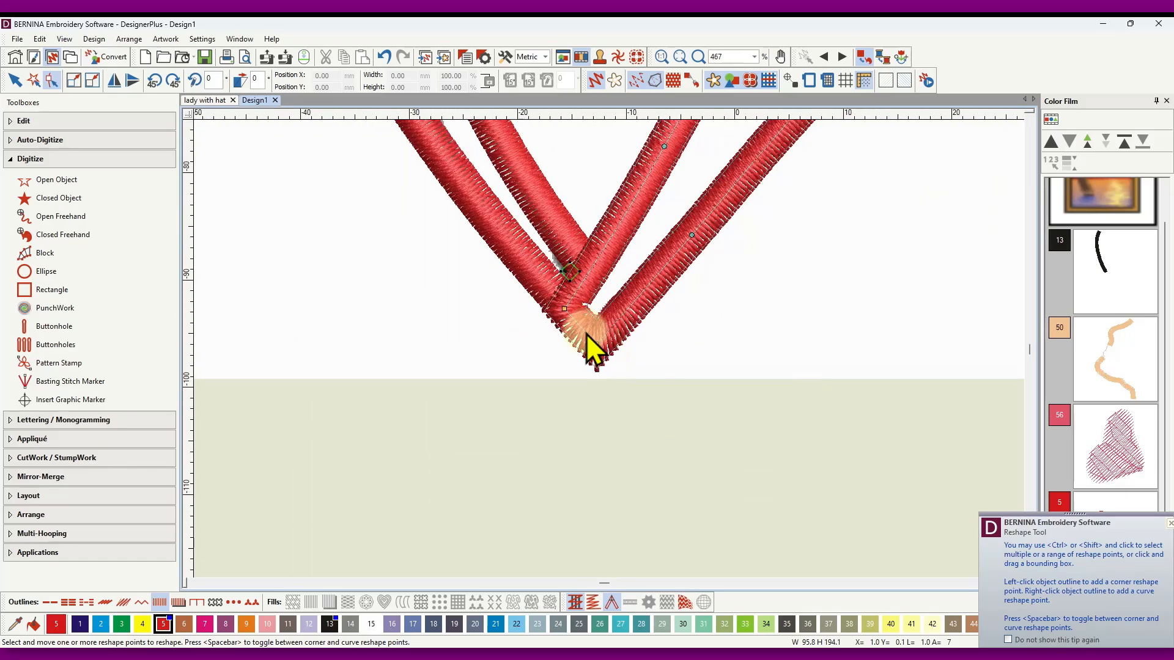
pyautogui.click(570, 270)
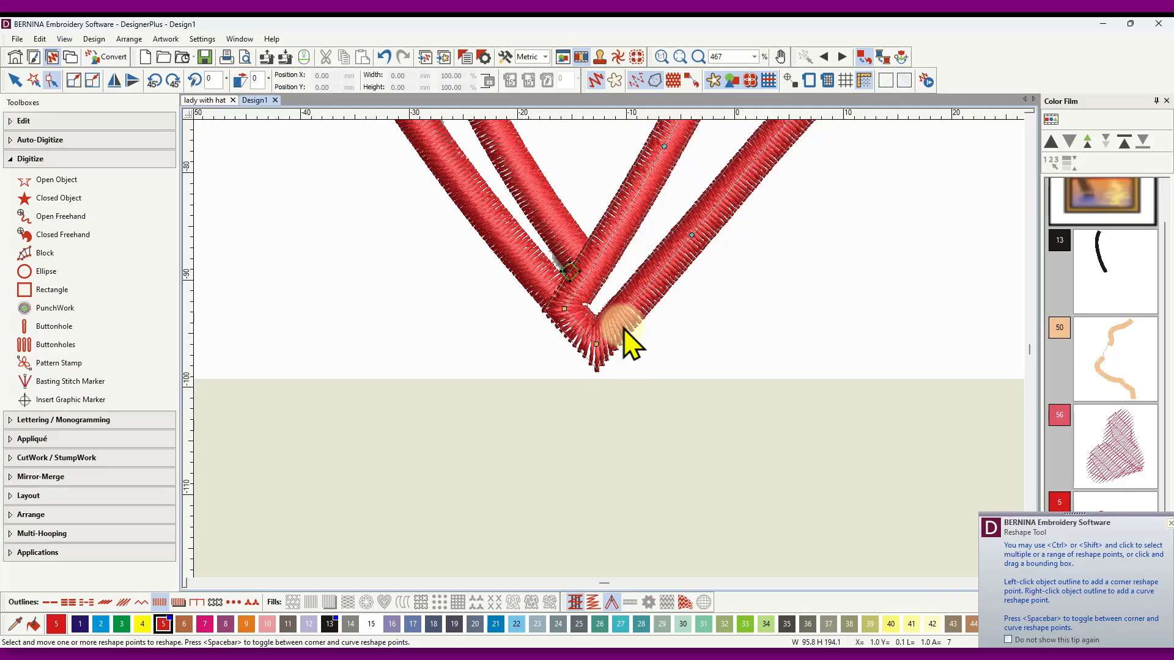
pyautogui.click(599, 84)
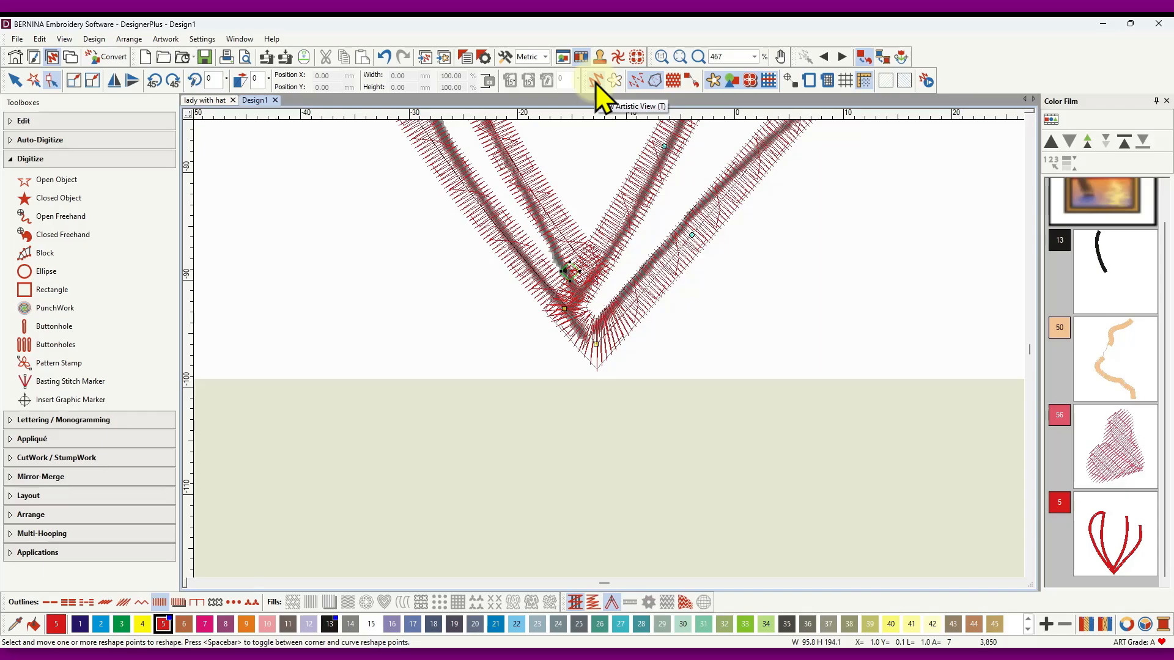
pyautogui.scroll(-8, 610, 353)
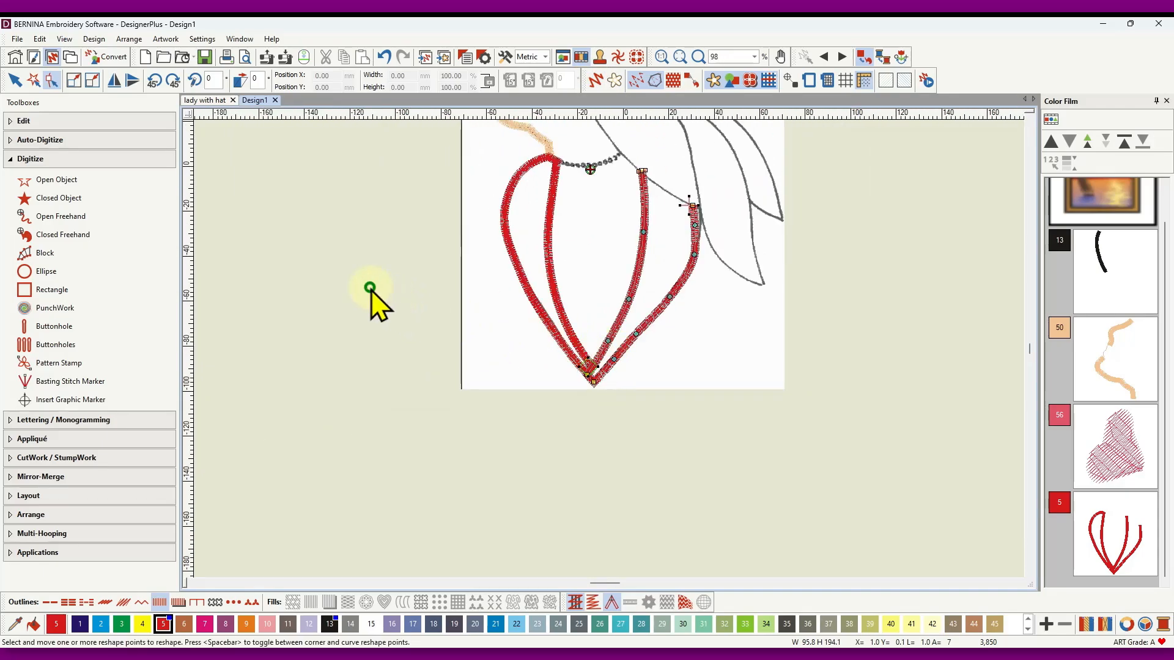
pyautogui.click(15, 80)
pyautogui.click(265, 216)
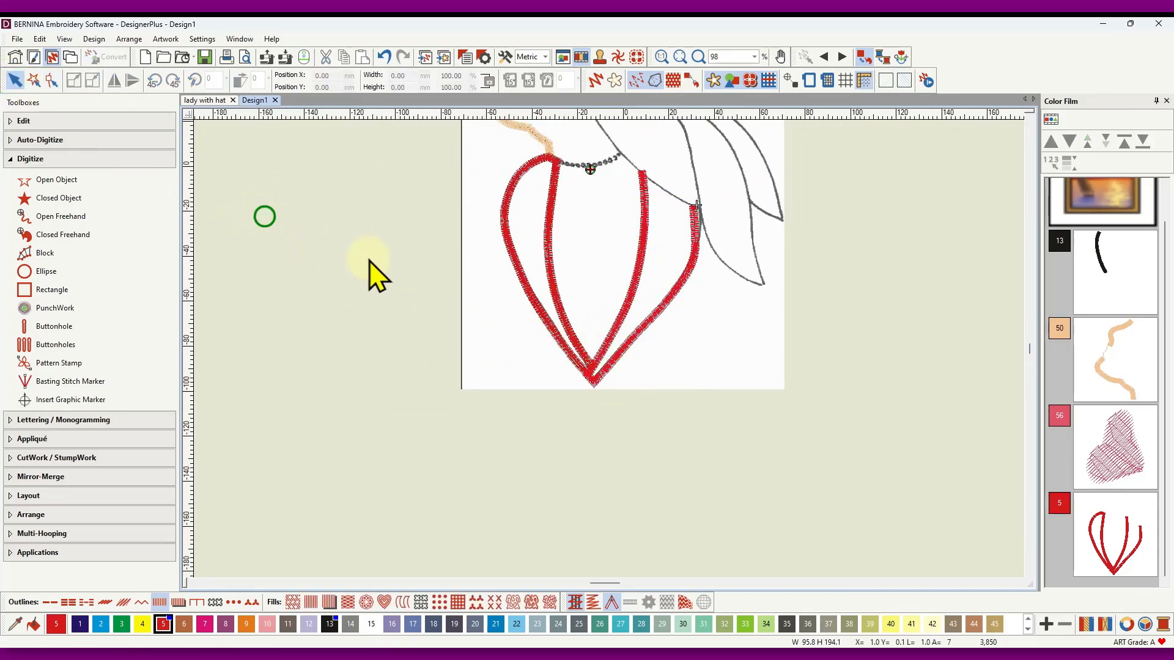
# Step: Choose an open object with satin outline and set the current thread colour to swatch 13 for the hat
pyautogui.scroll(-3, 611, 342)
pyautogui.scroll(-2, 672, 341)
pyautogui.scroll(2, 618, 355)
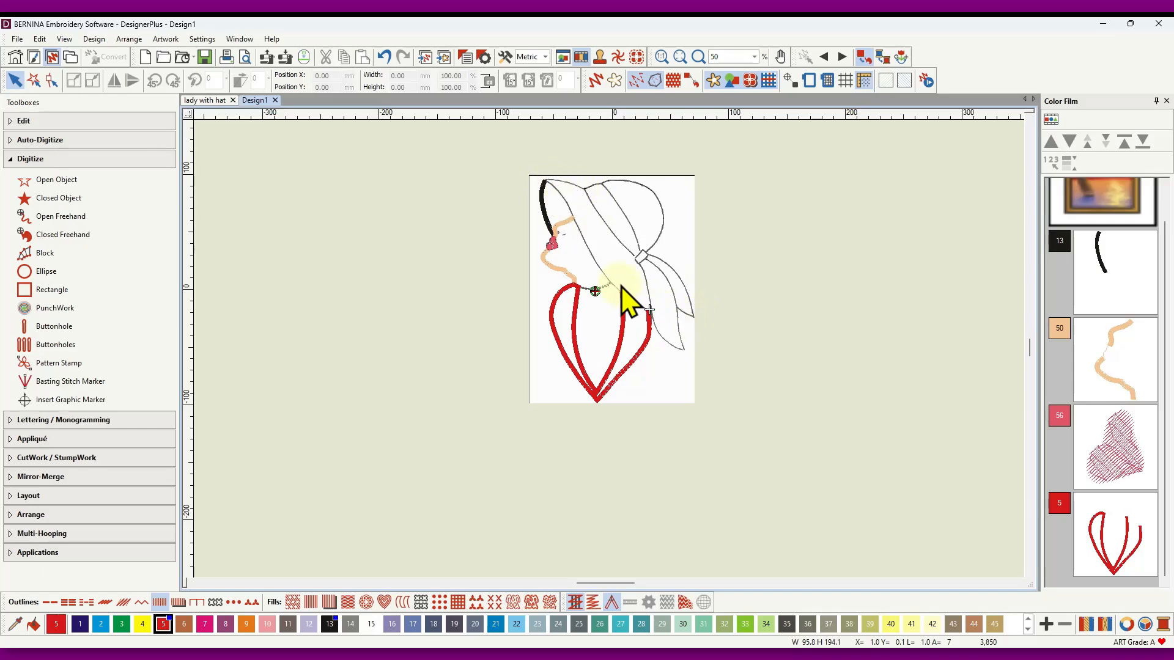
pyautogui.scroll(5, 550, 190)
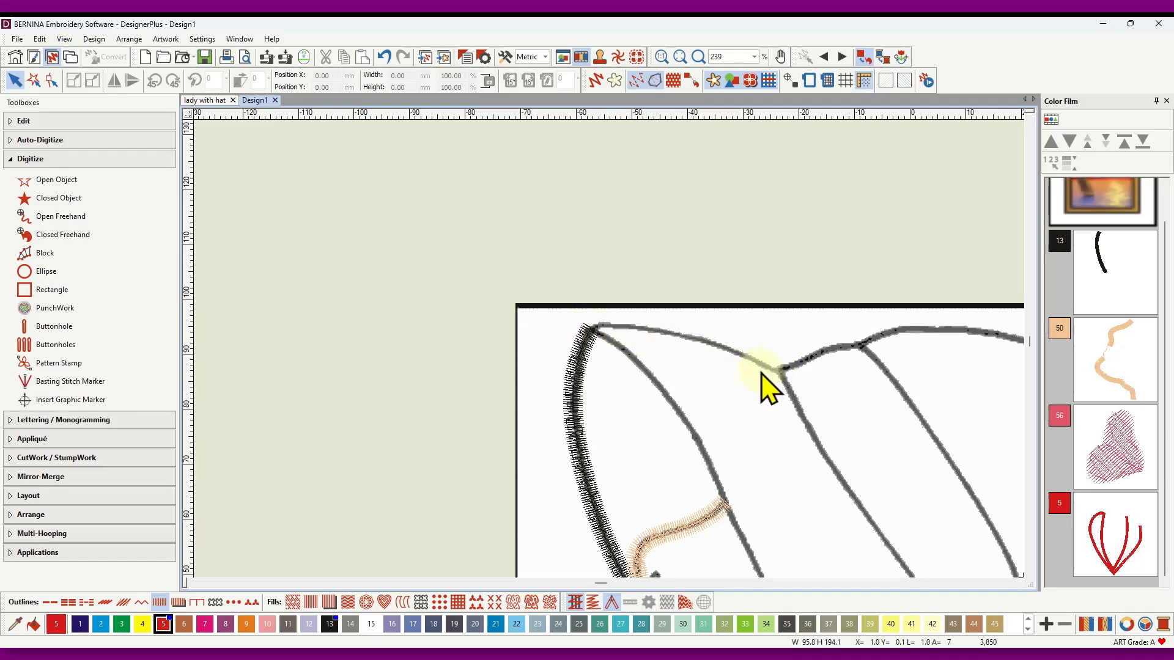
pyautogui.click(54, 180)
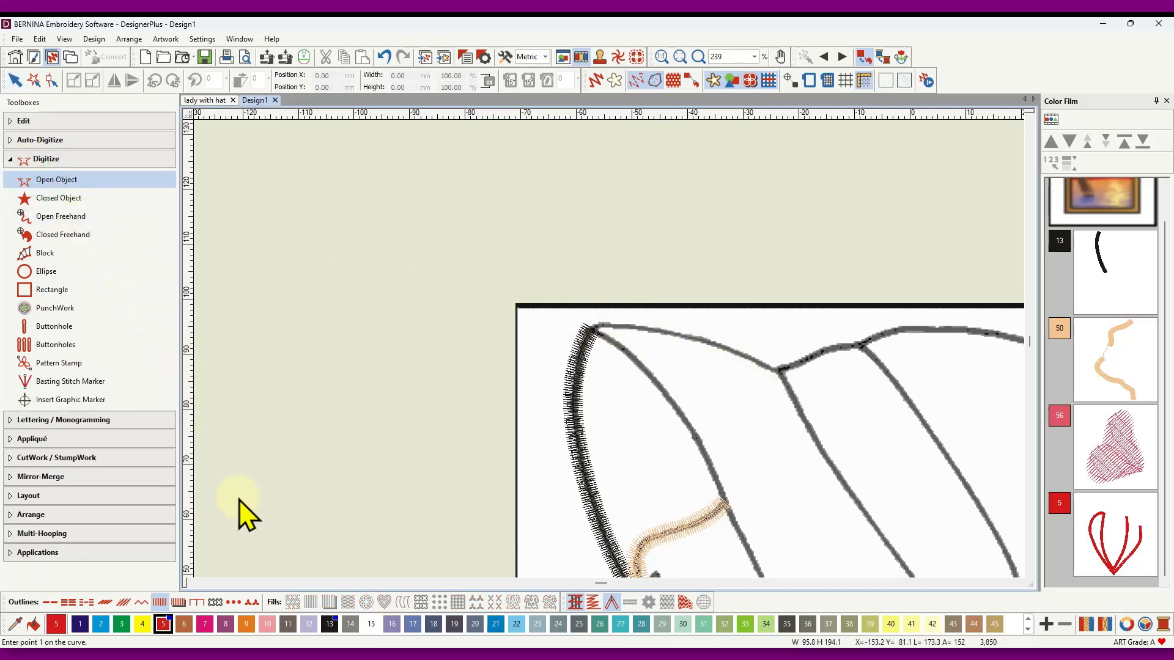
pyautogui.click(162, 624)
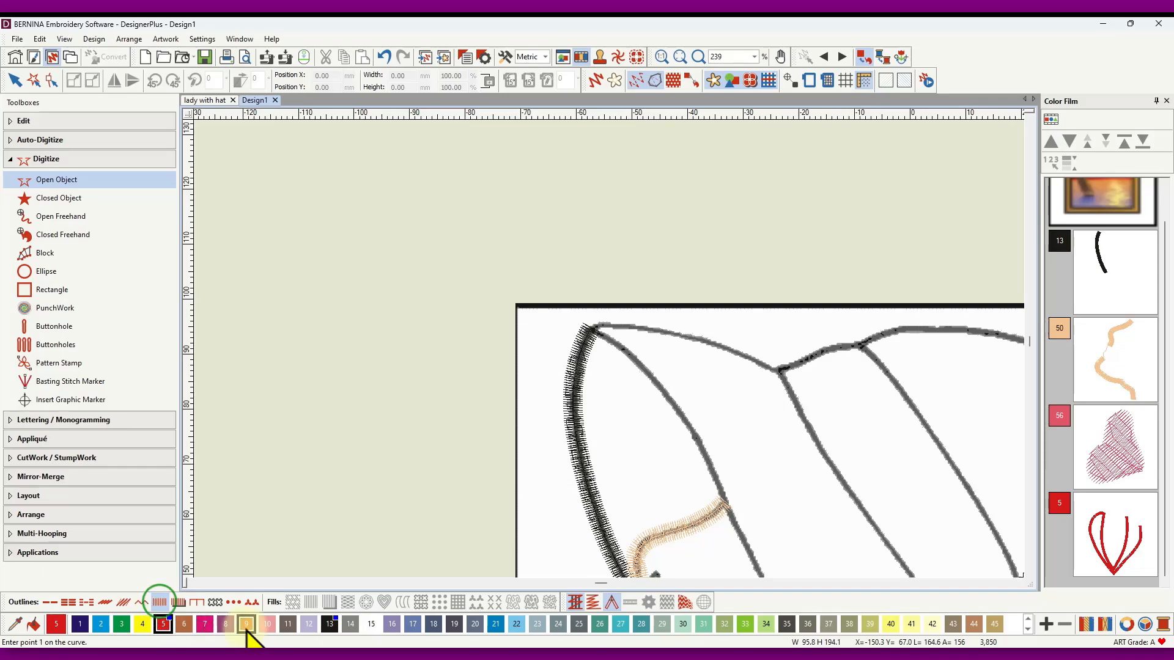
pyautogui.click(329, 623)
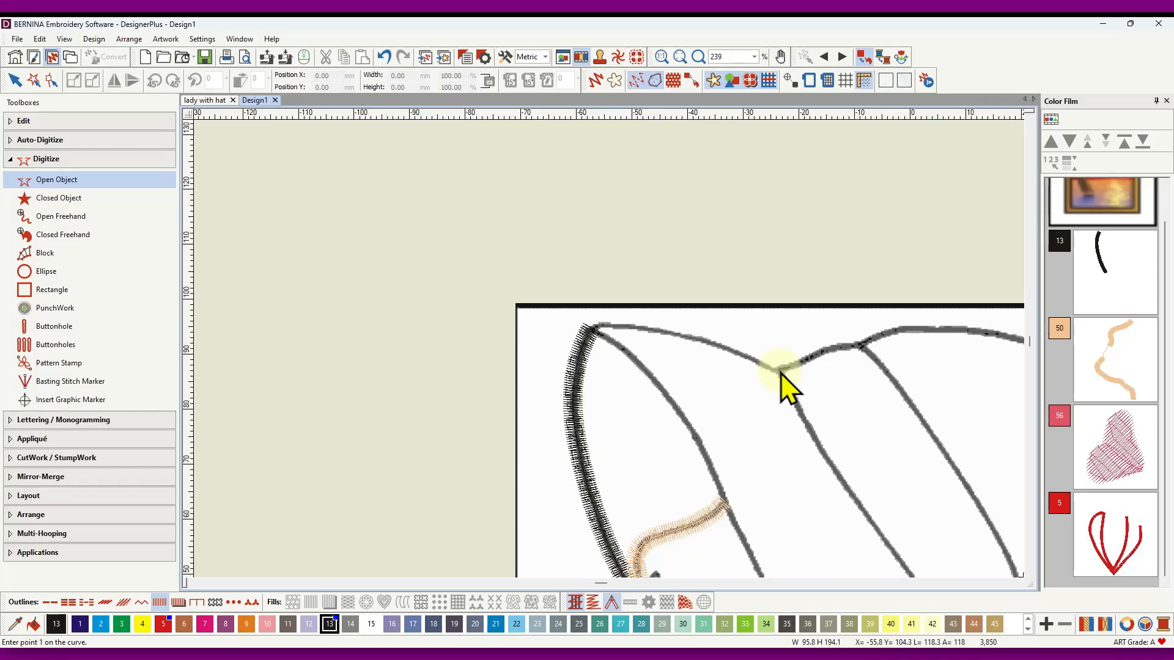
# Step: Trace the hat brim's lower edge as an open satin outline from its back end above the red garment up to the front tip
pyautogui.scroll(-6, 752, 383)
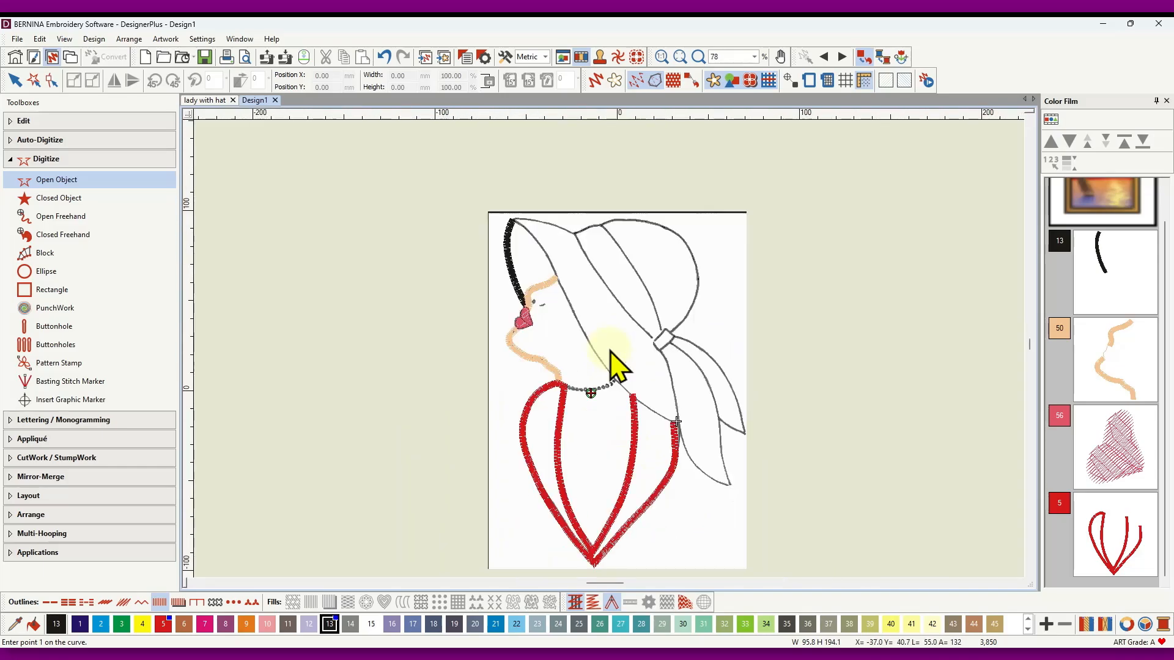
pyautogui.click(662, 406)
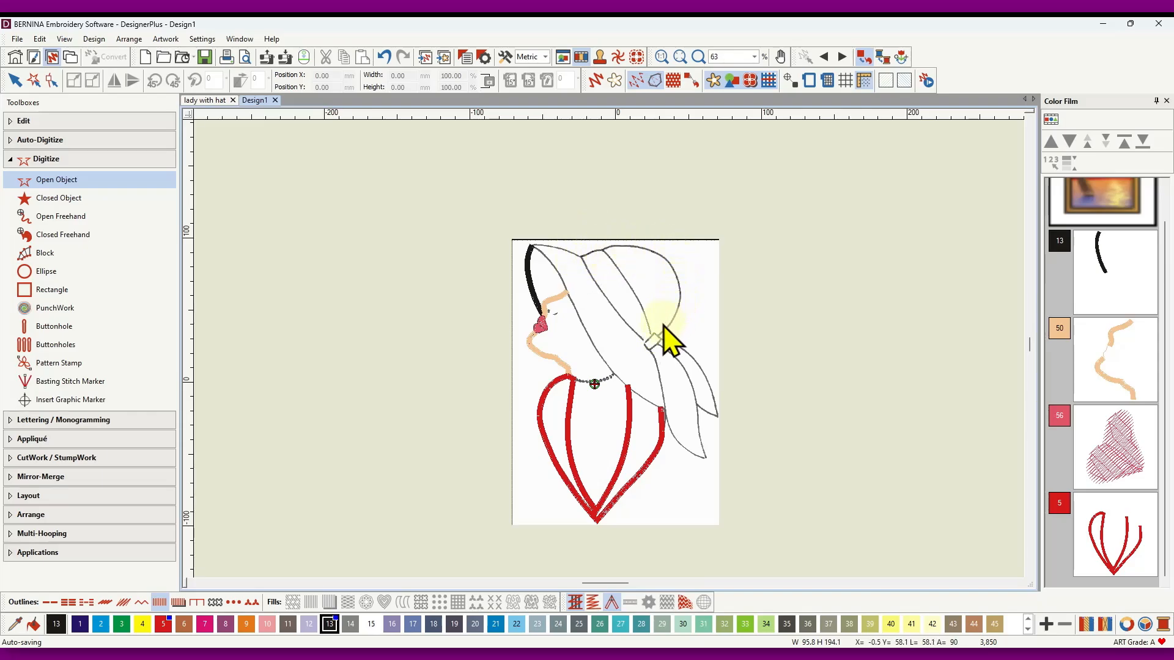
pyautogui.scroll(6, 664, 424)
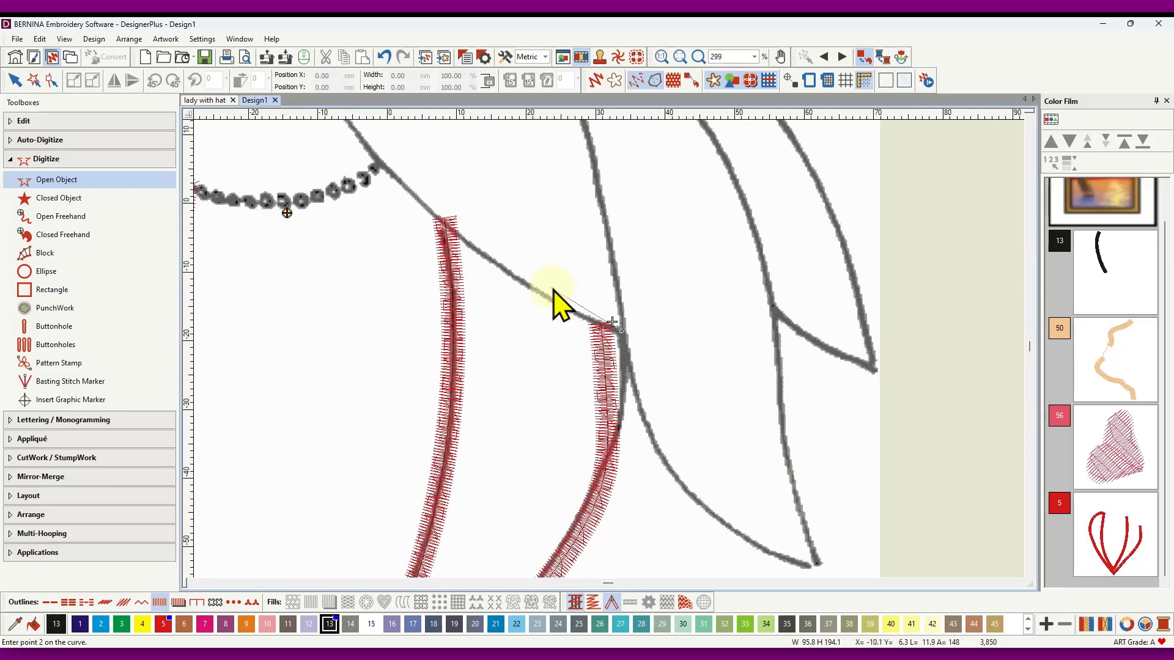
pyautogui.click(461, 236)
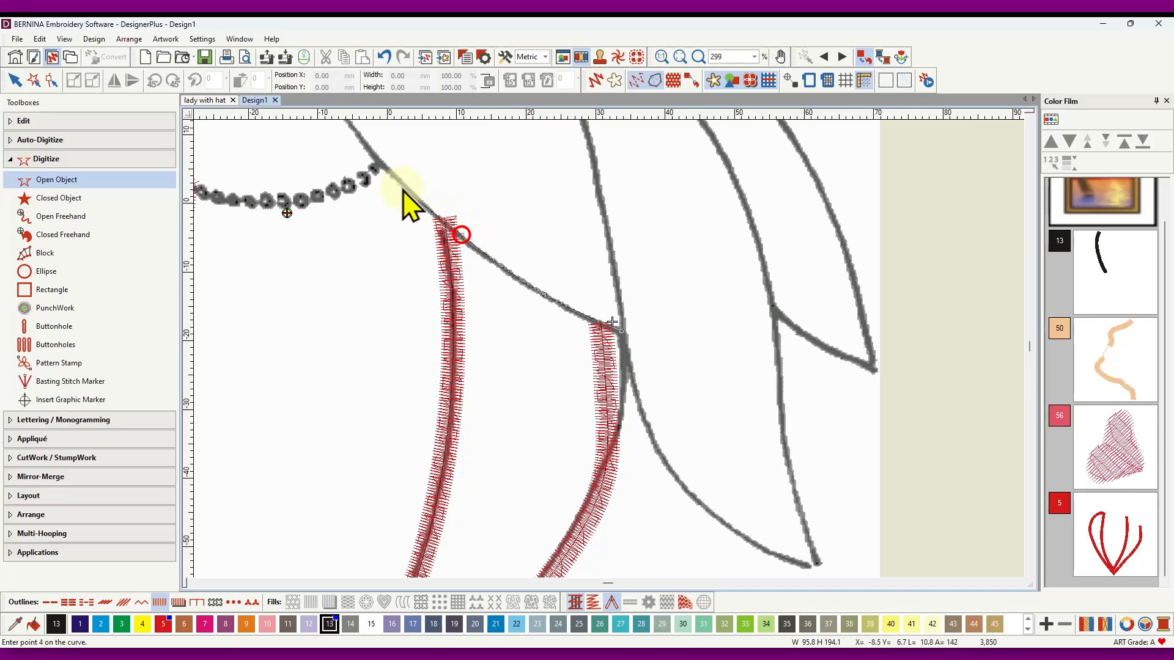
pyautogui.click(374, 154)
pyautogui.scroll(-3, 374, 154)
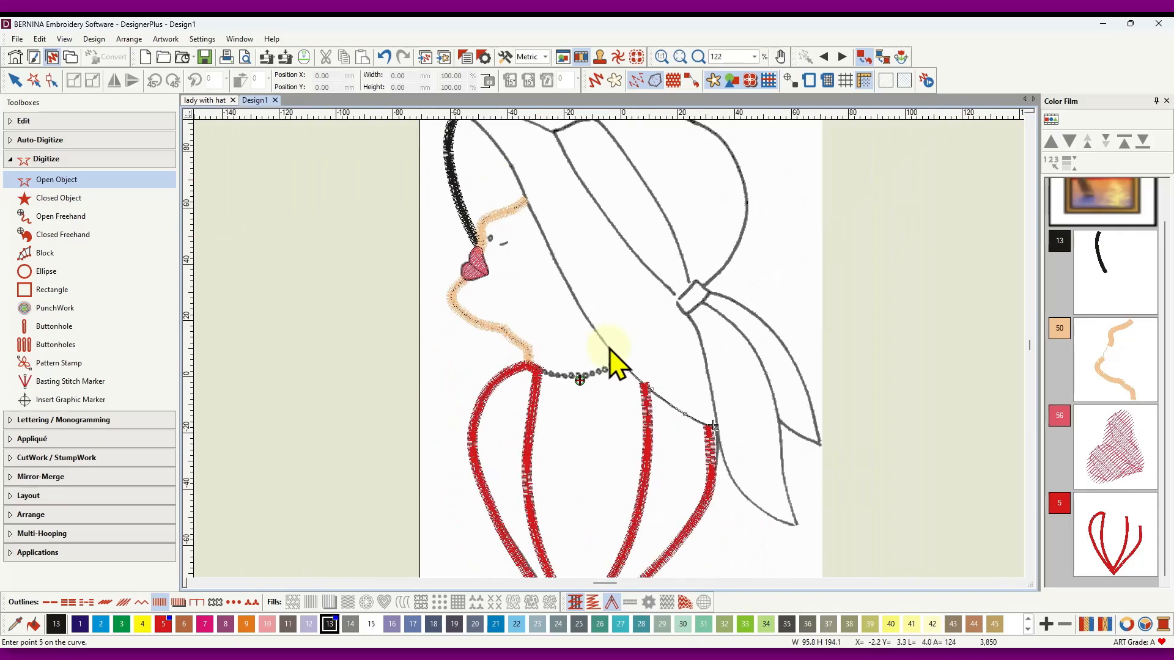
pyautogui.click(569, 289)
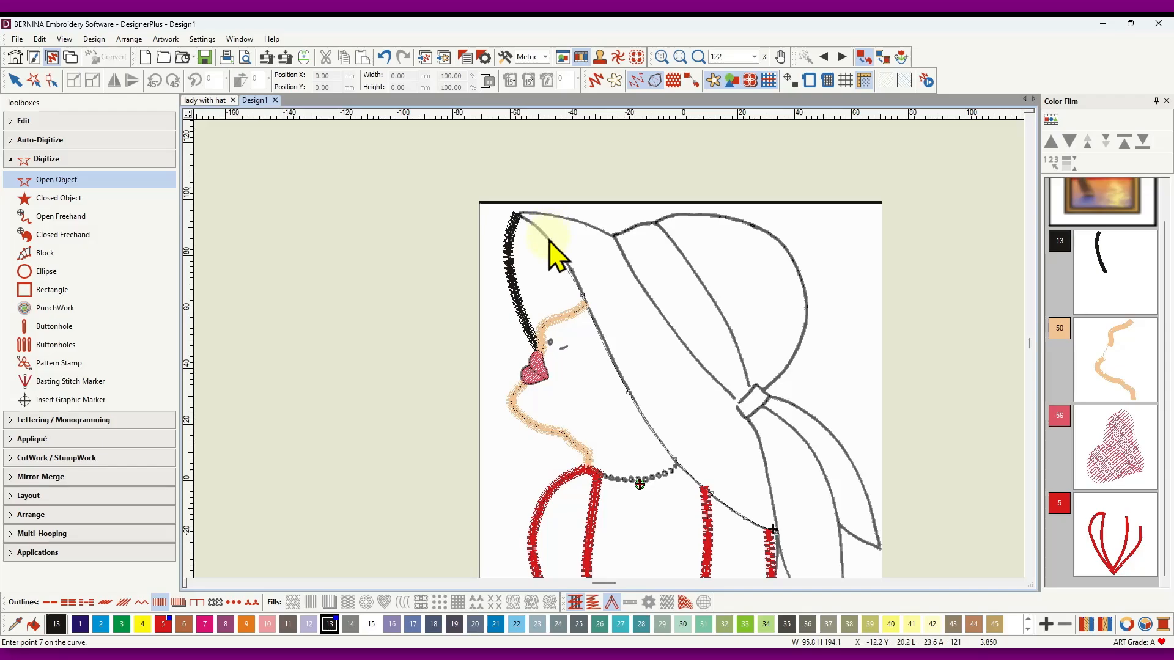
pyautogui.click(547, 239)
pyautogui.scroll(5, 524, 218)
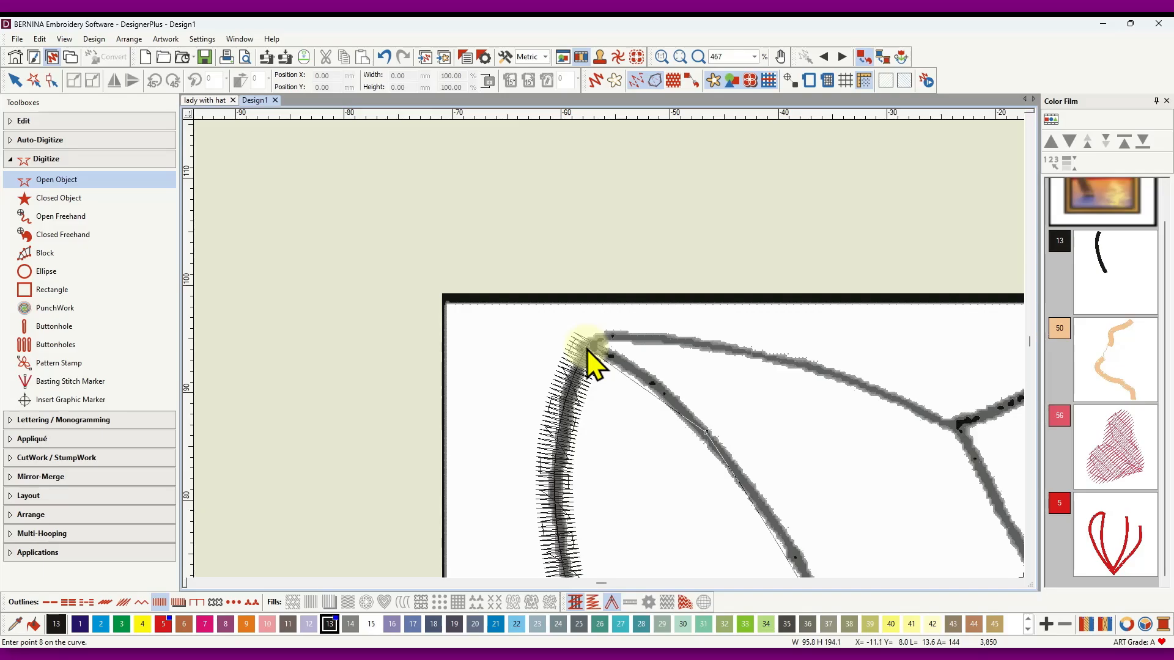
pyautogui.click(585, 346)
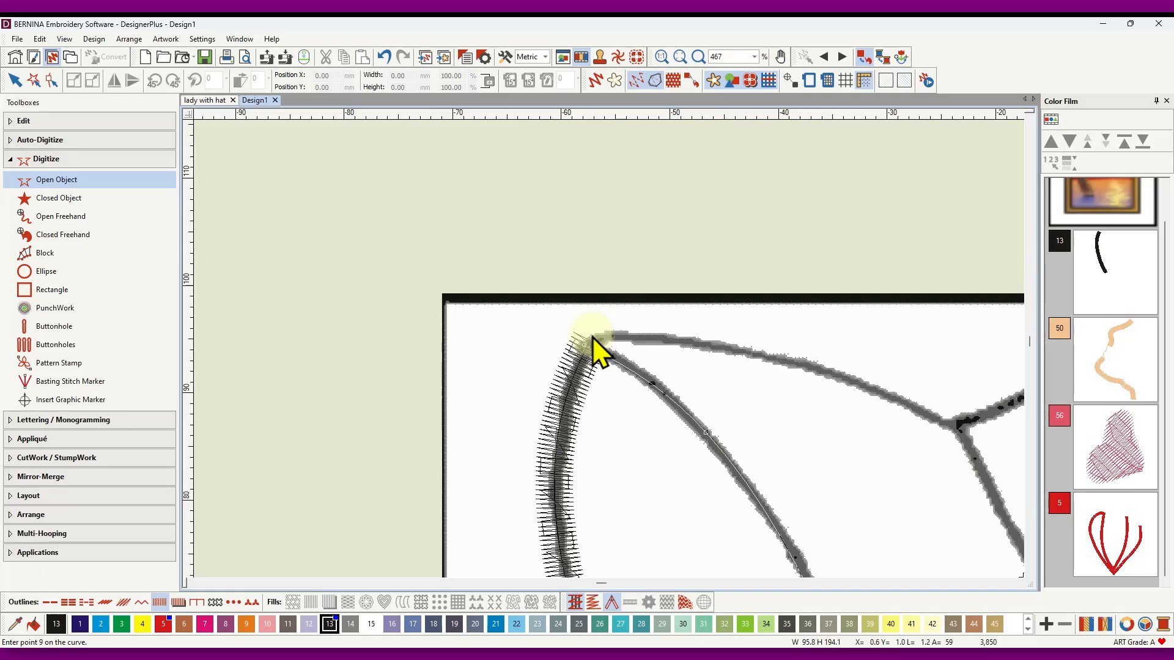
# Step: Continue the outline from the front tip along the brim's upper edge to the start of the hat band and finish the object
pyautogui.click(679, 339)
pyautogui.click(795, 361)
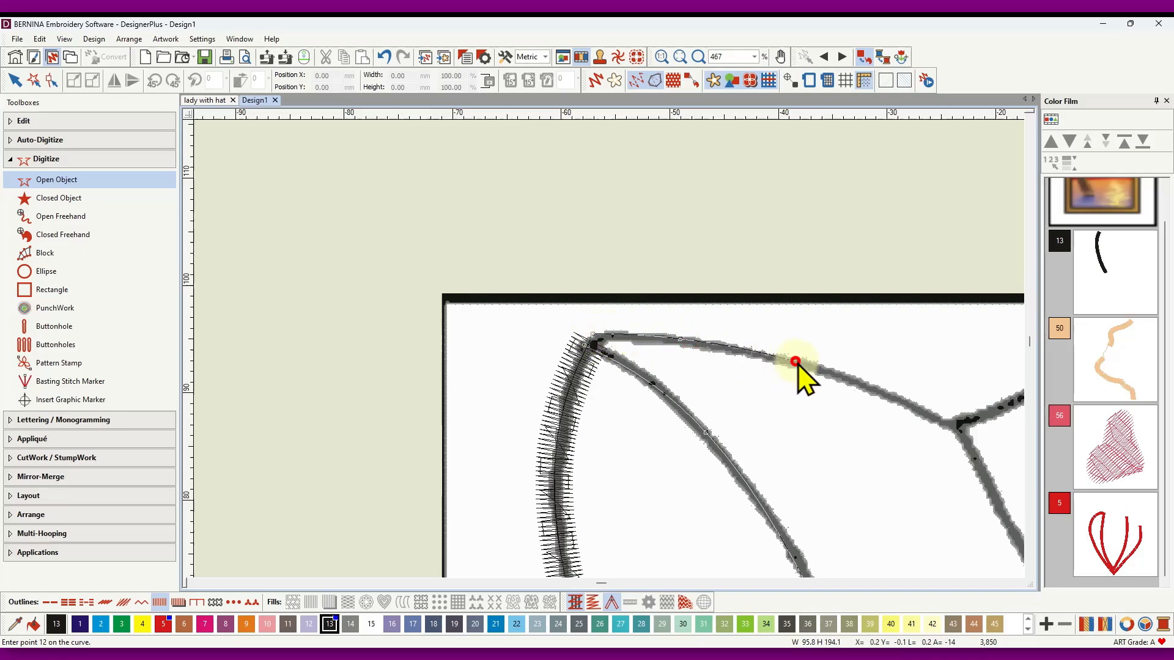
pyautogui.click(873, 387)
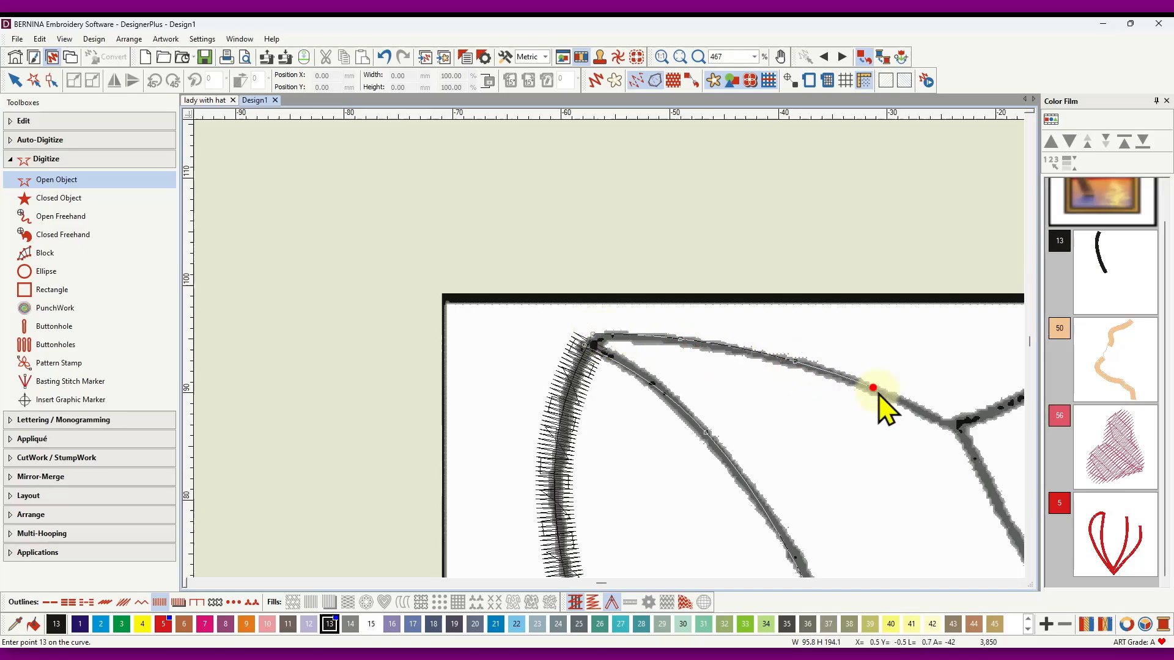
pyautogui.click(962, 428)
pyautogui.press('Return')
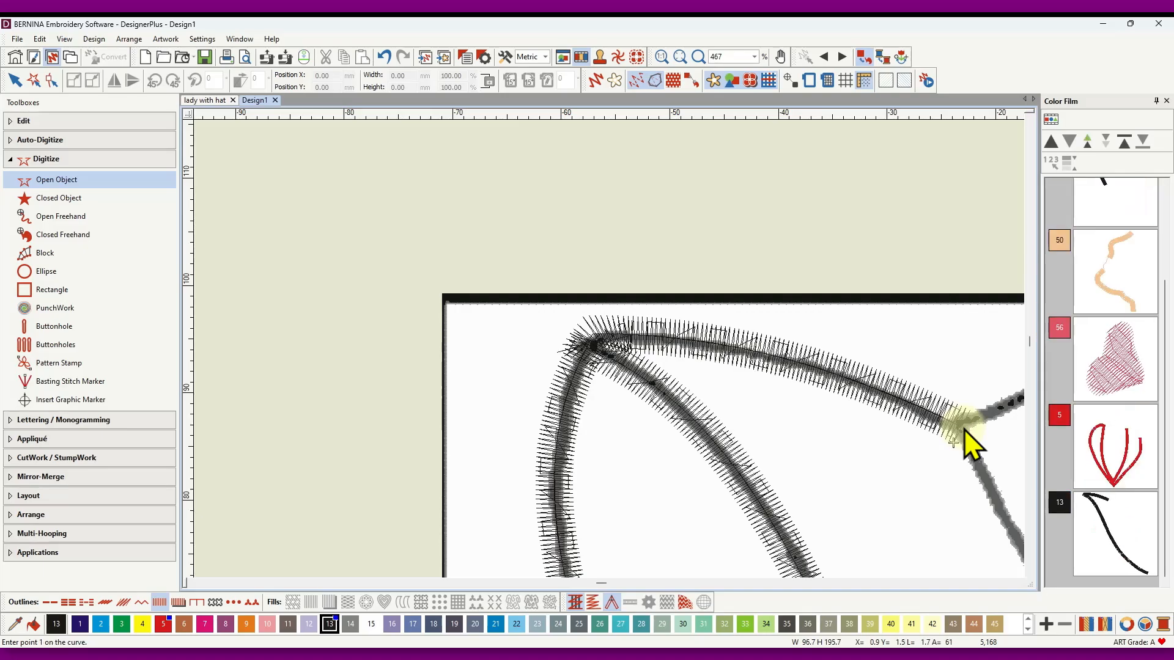
# Step: Turn on Artistic View and examine the brim's satin stitching closely at the front tip
pyautogui.click(596, 80)
pyautogui.scroll(-5, 649, 373)
pyautogui.scroll(-3, 648, 374)
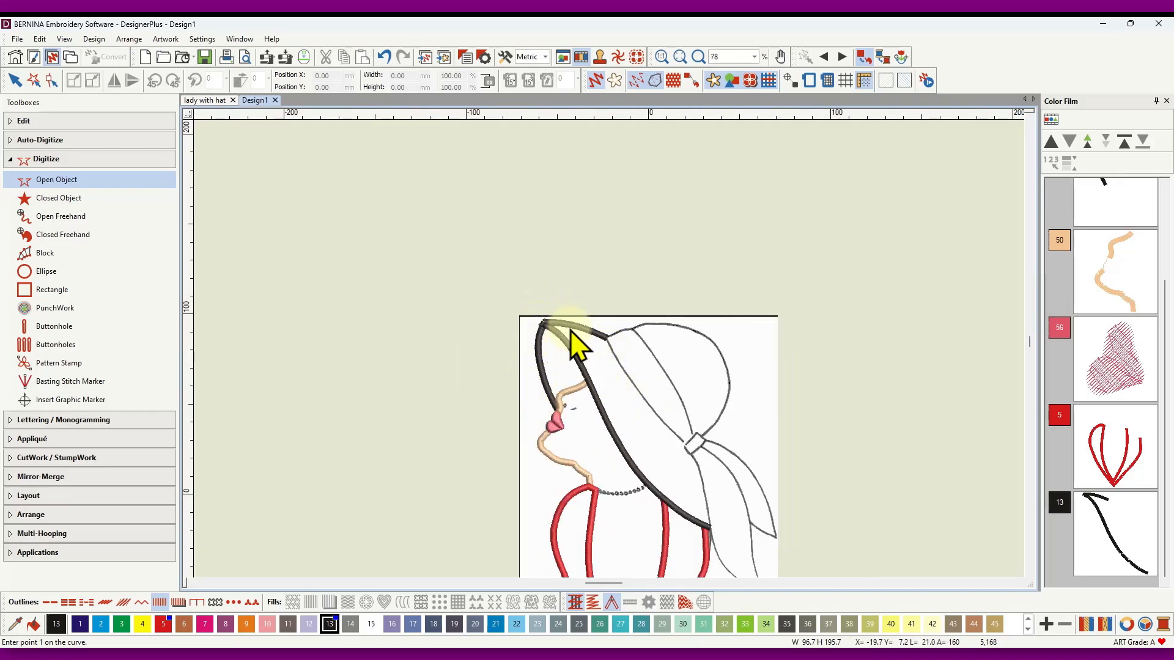
pyautogui.scroll(3, 546, 327)
pyautogui.scroll(3, 616, 366)
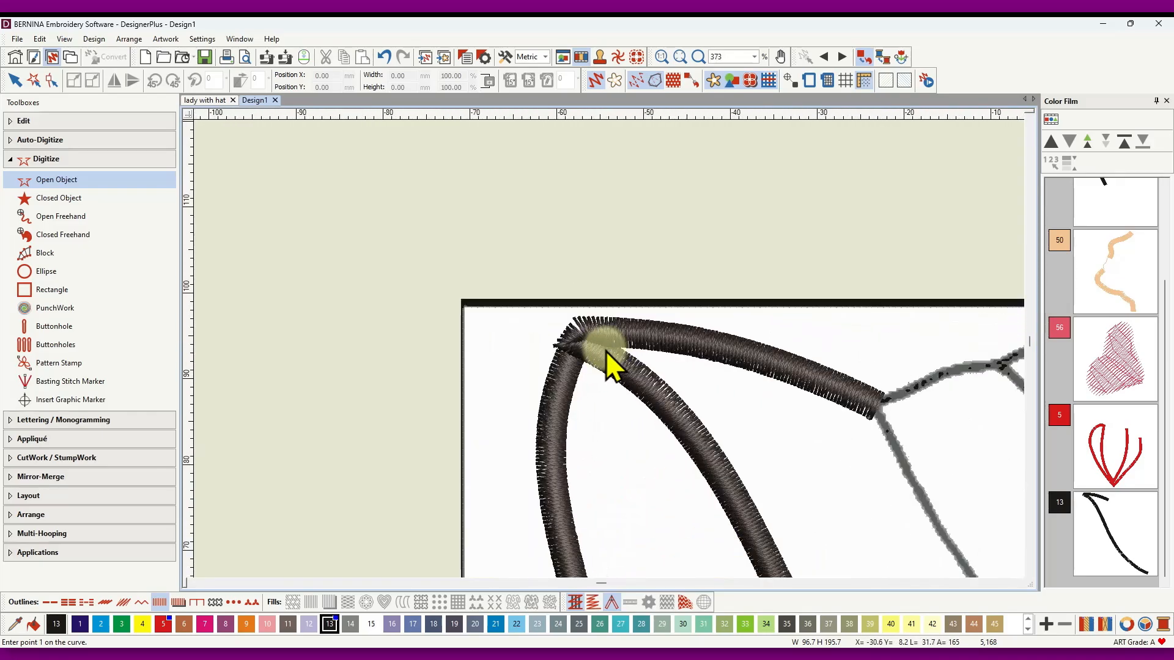
pyautogui.scroll(1, 599, 345)
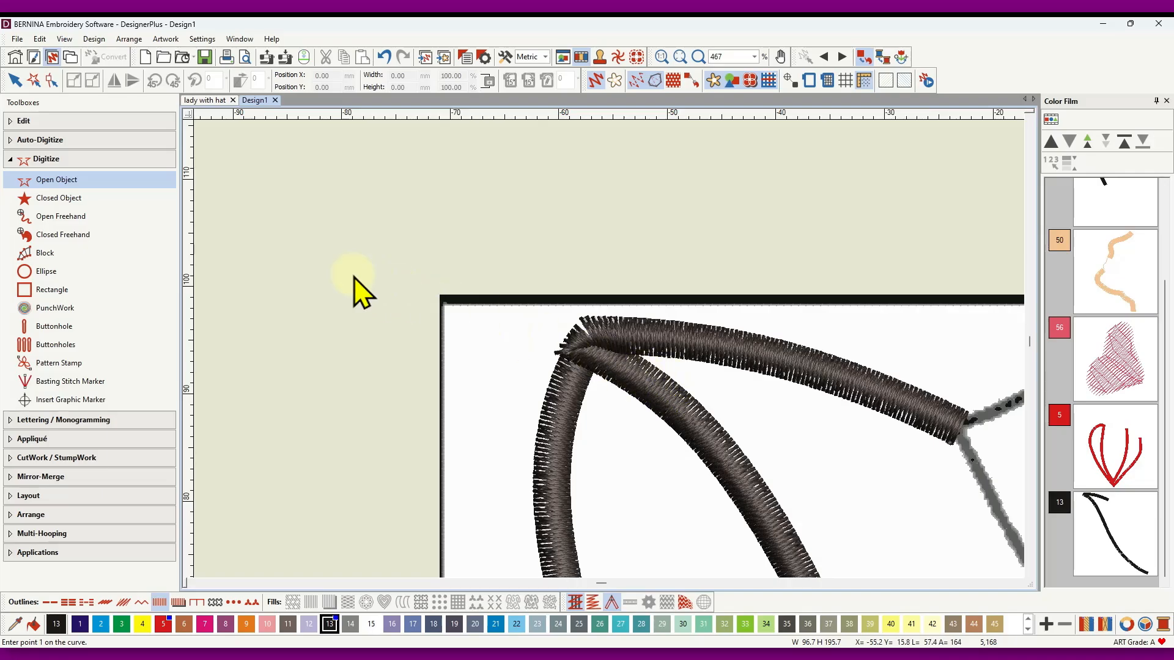
# Step: Reshape the brim outline at the front tip by deleting the lower corner point and moving the remaining one slightly inward
pyautogui.click(12, 80)
pyautogui.click(51, 80)
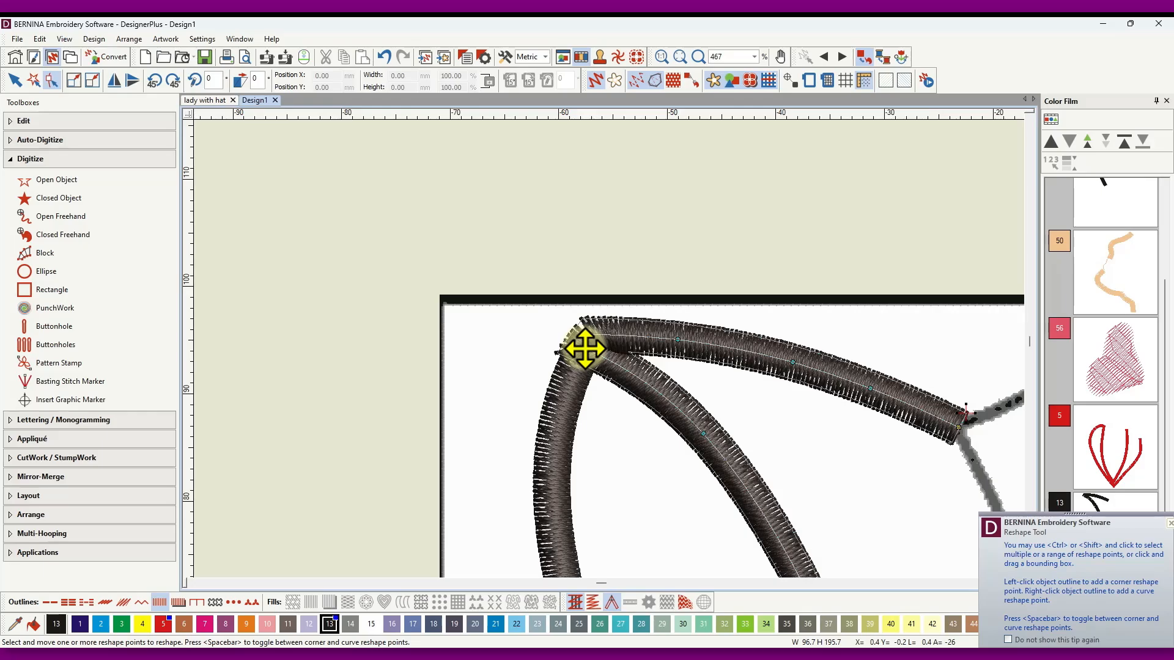
pyautogui.click(584, 349)
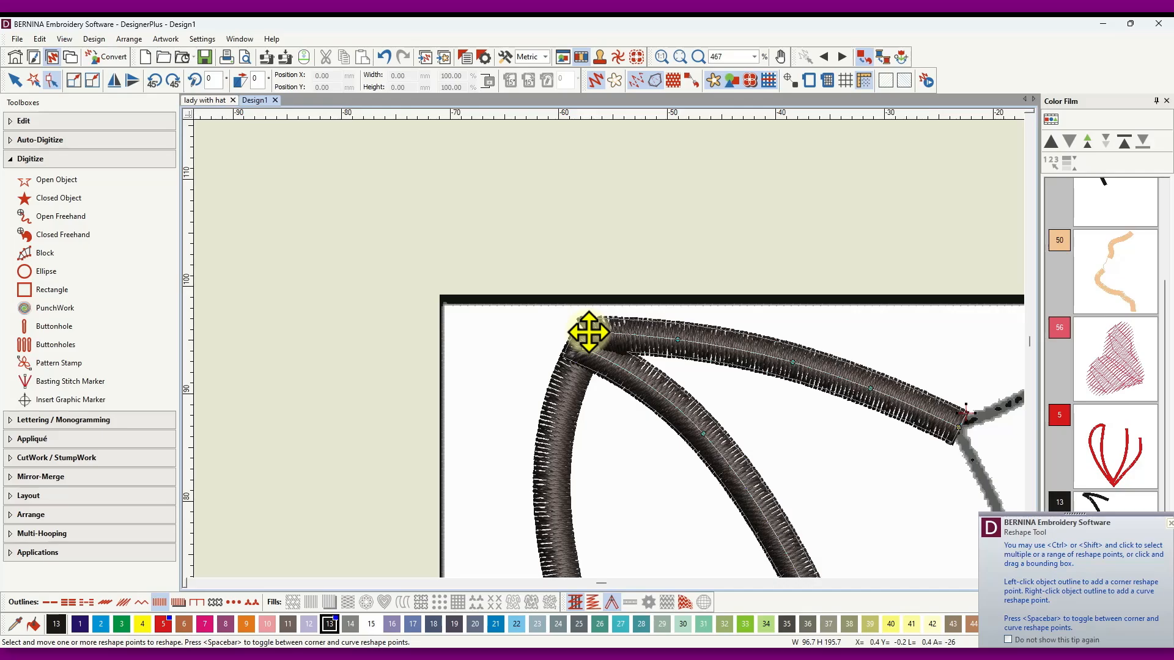
pyautogui.moveTo(588, 332); pyautogui.dragTo(590, 331)
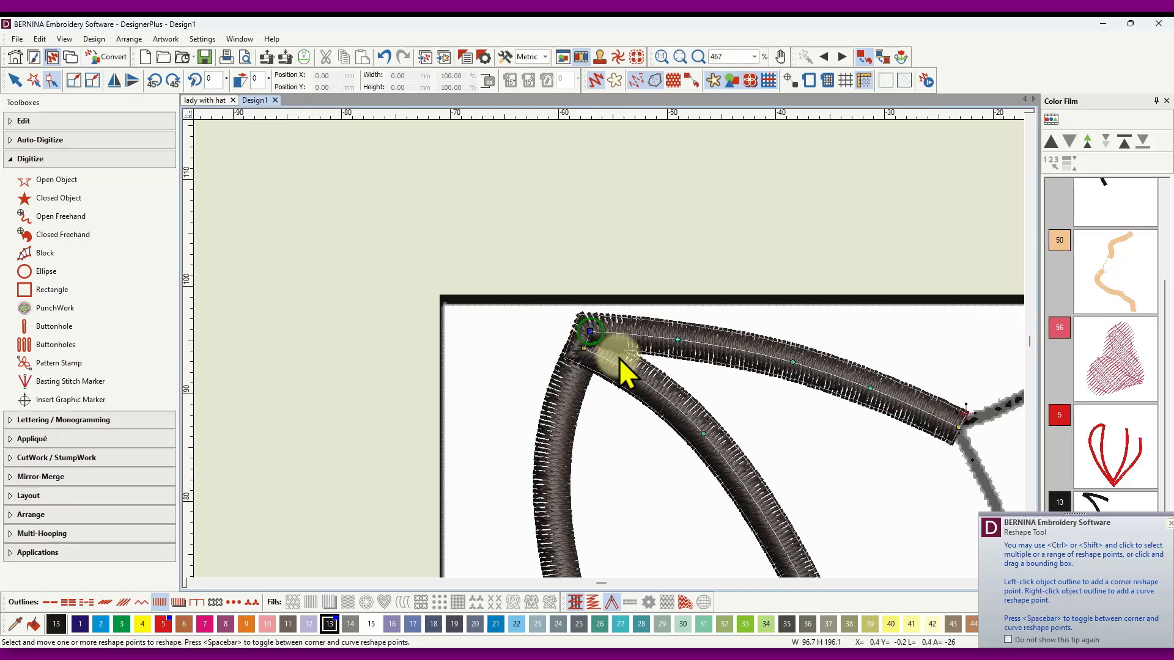
pyautogui.click(580, 349)
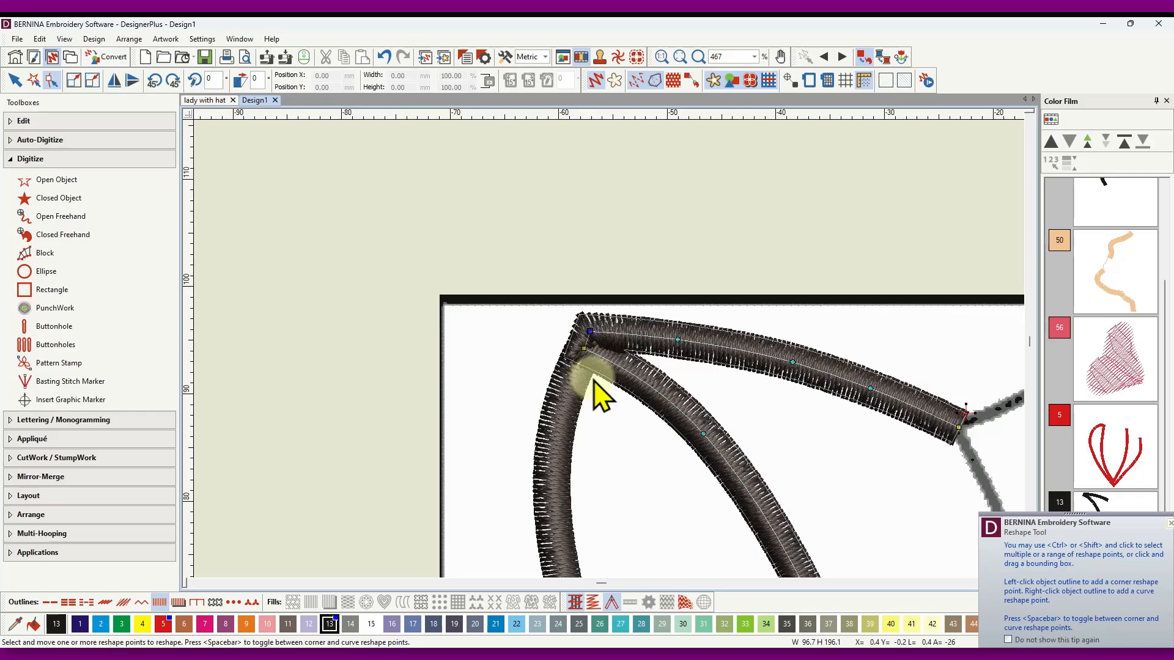
pyautogui.click(583, 348)
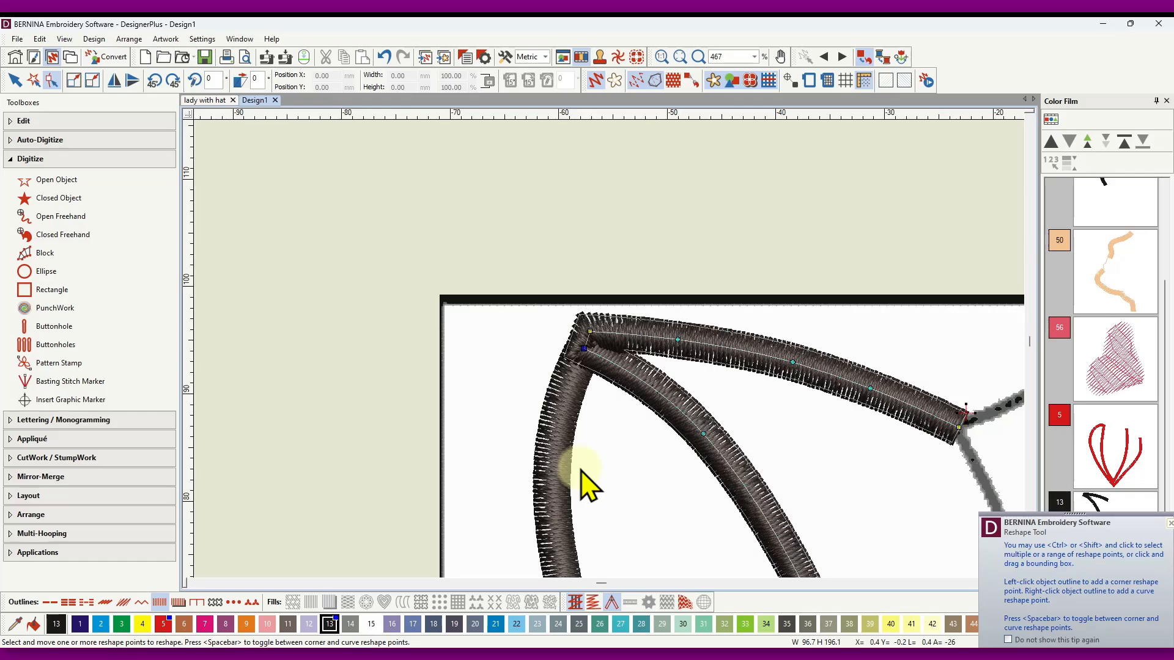
pyautogui.press('Delete')
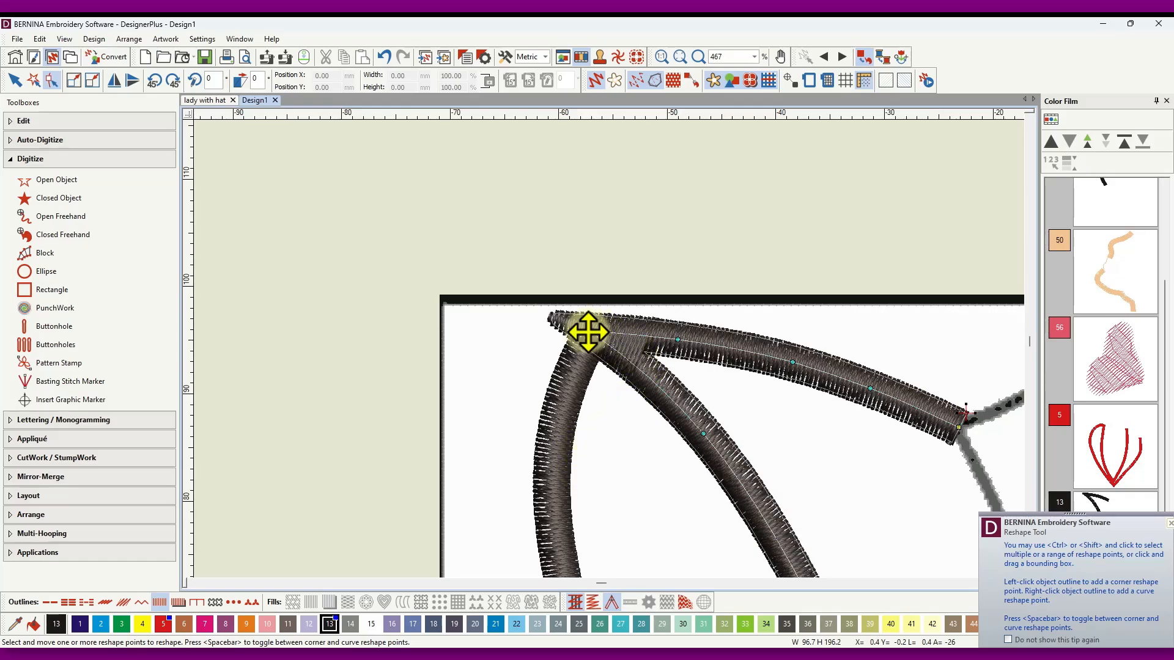
pyautogui.moveTo(588, 332); pyautogui.dragTo(613, 343)
# Step: Leave reshaping, deselect the brim outline, and turn off Artistic View
pyautogui.scroll(-3, 614, 360)
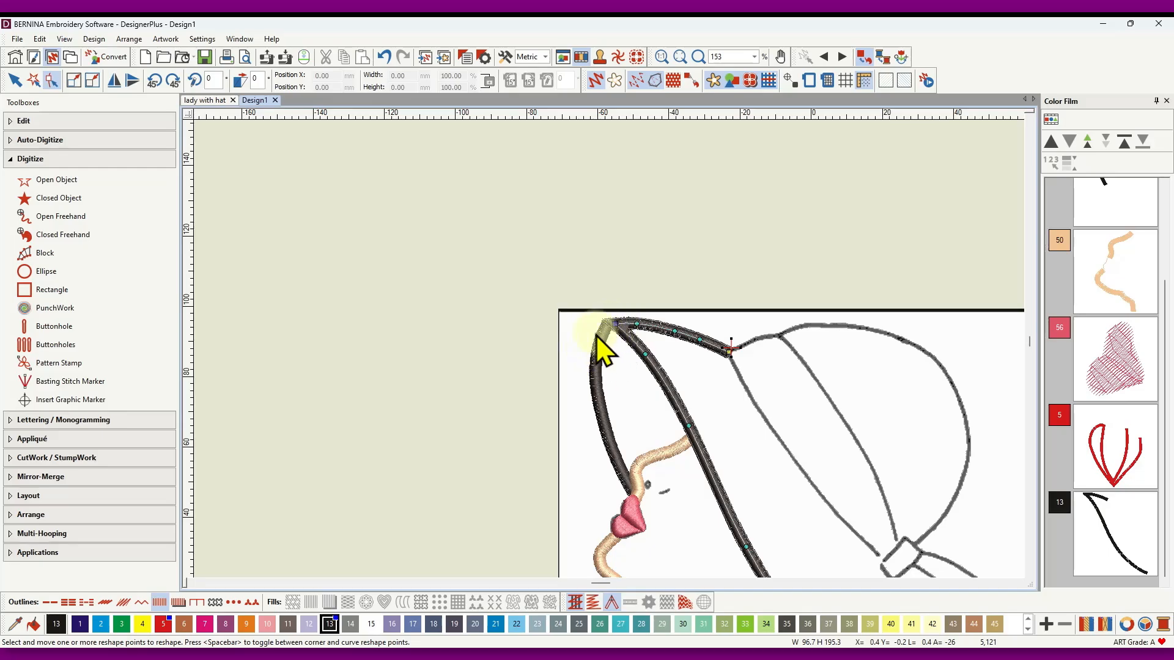
pyautogui.click(453, 300)
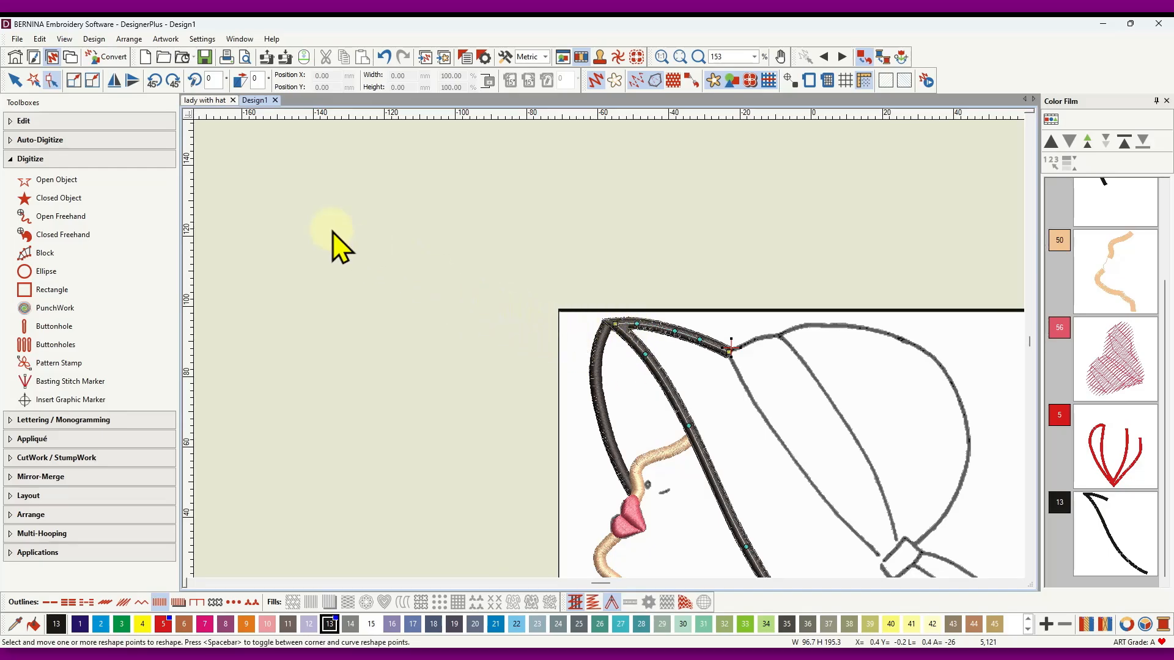
pyautogui.click(14, 80)
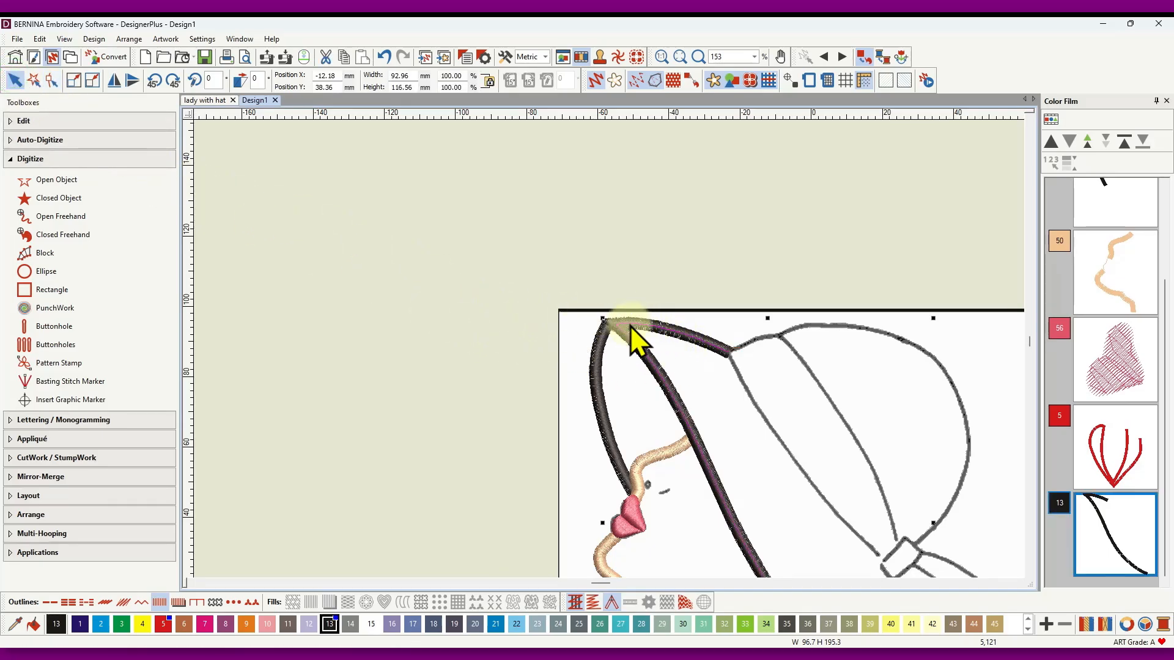
pyautogui.click(611, 348)
pyautogui.click(463, 309)
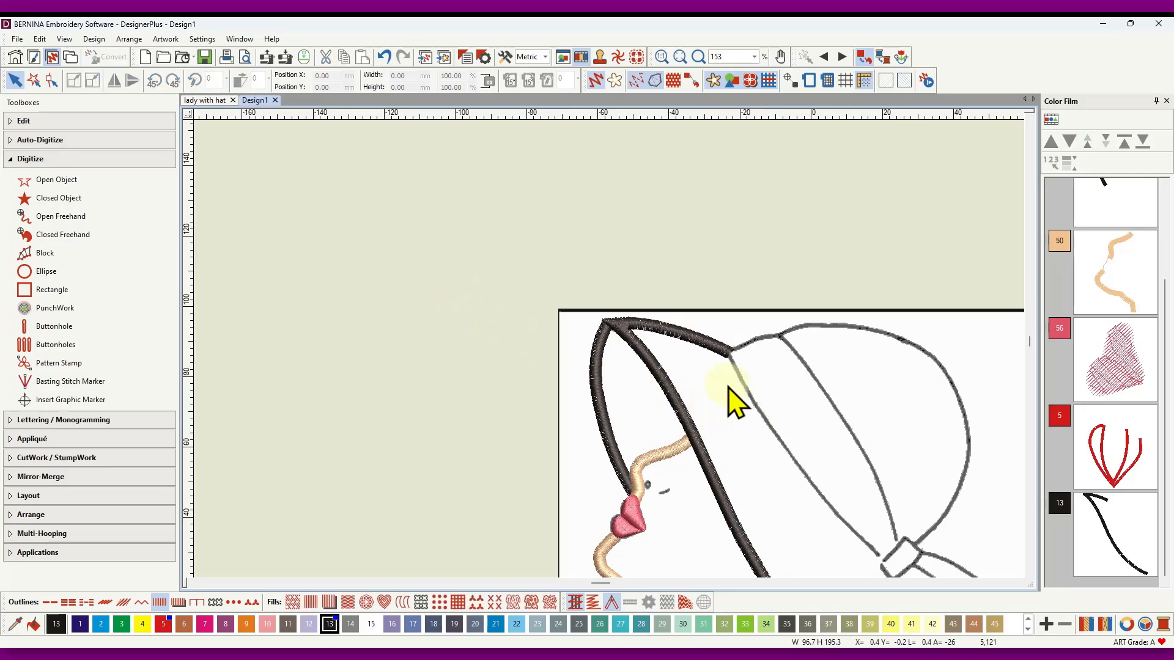
pyautogui.click(646, 332)
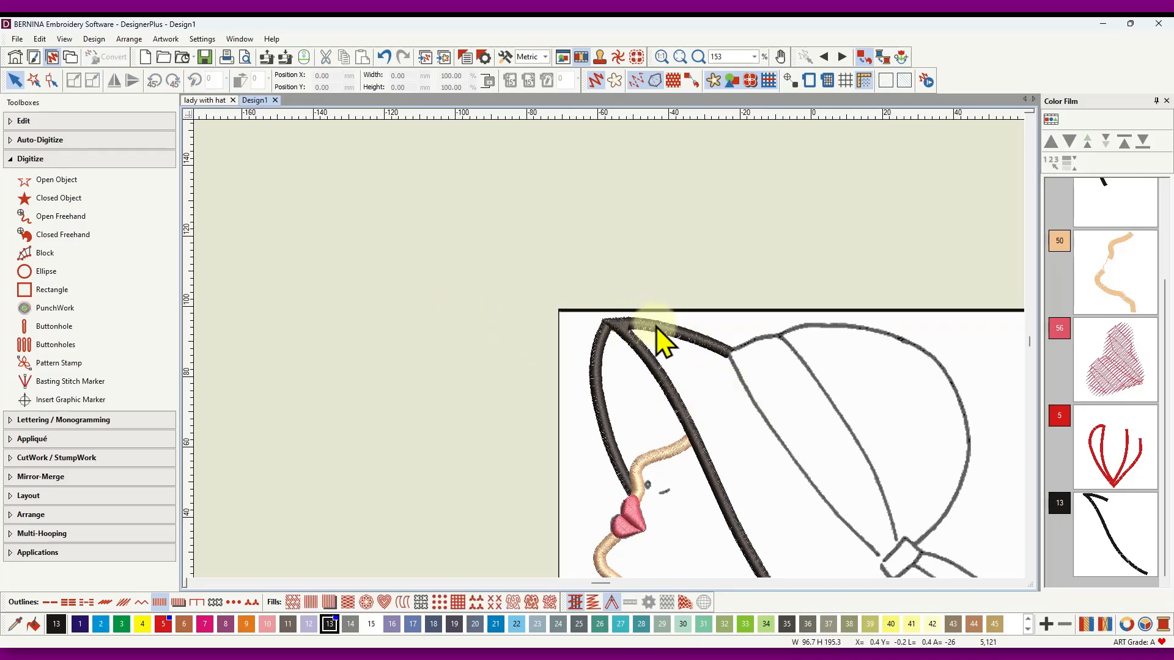
pyautogui.scroll(-2, 642, 341)
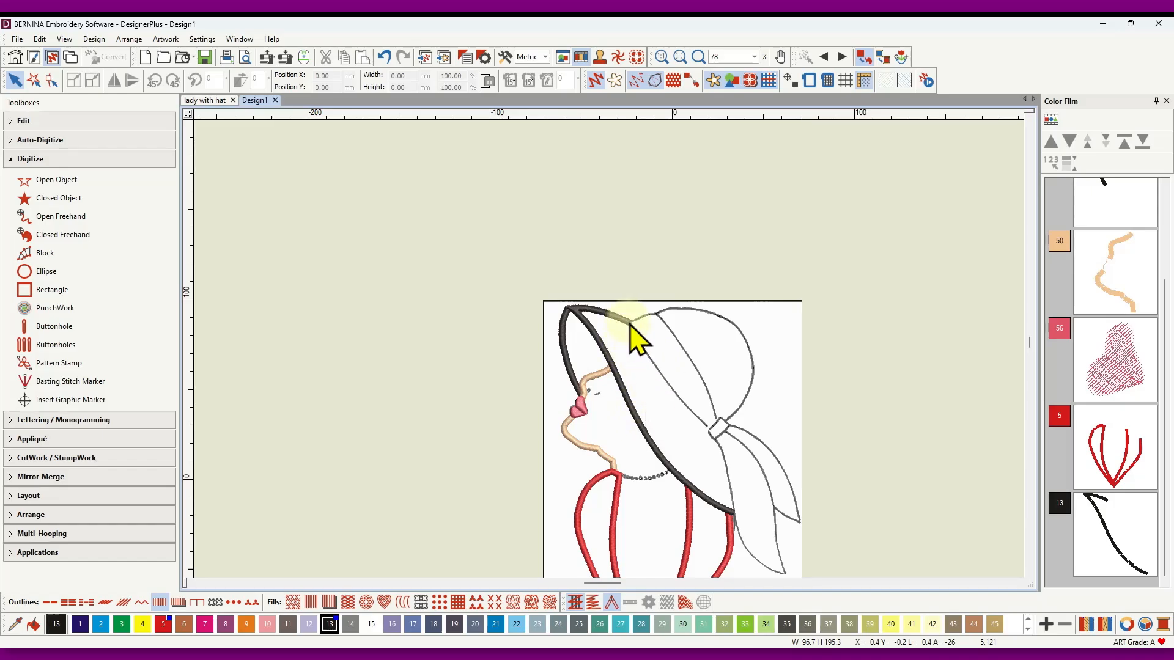
pyautogui.click(596, 80)
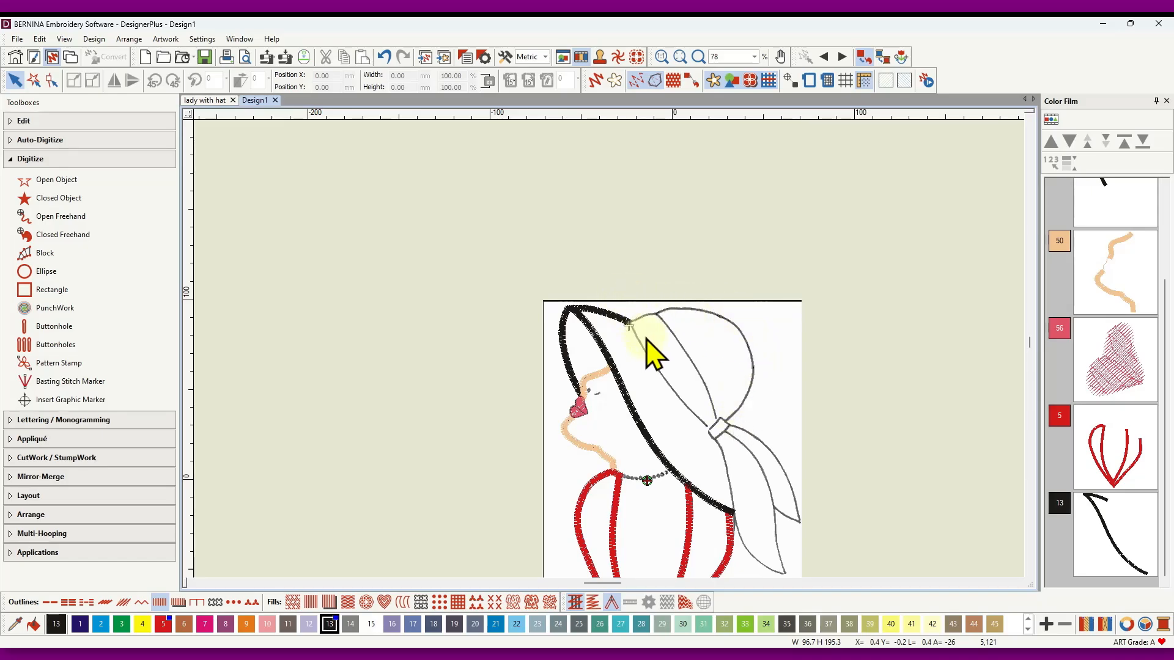
# Step: Digitize an open single-line run from the end of the brim outline along the hat band's top edge to the crown
pyautogui.scroll(4, 642, 345)
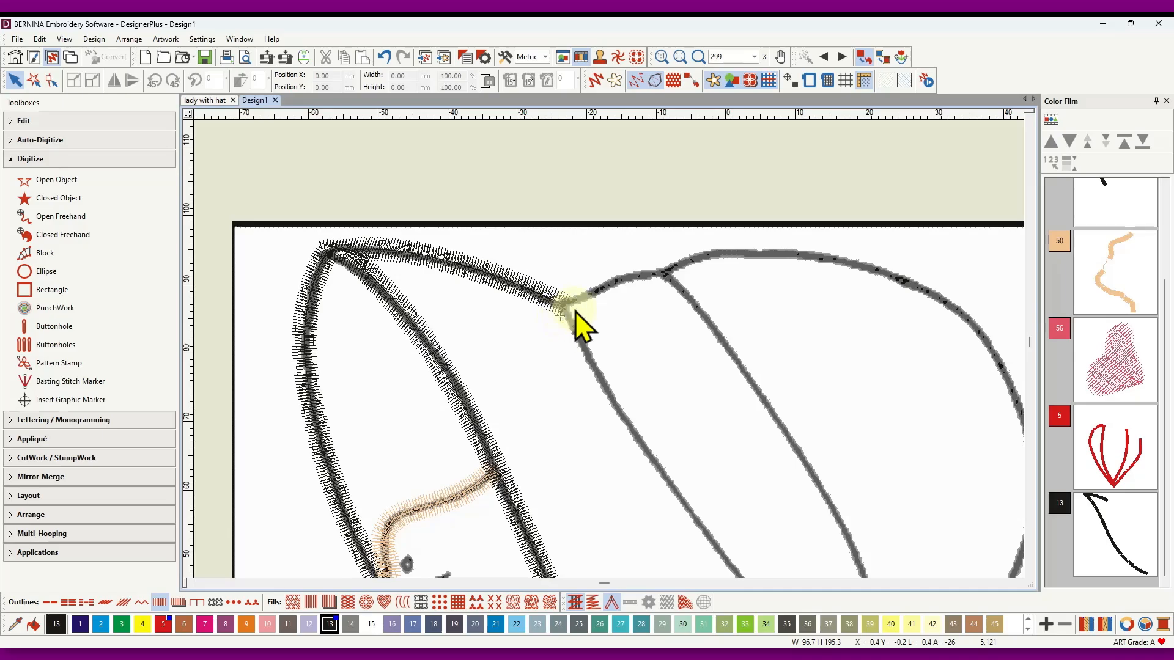
pyautogui.click(64, 179)
pyautogui.click(49, 602)
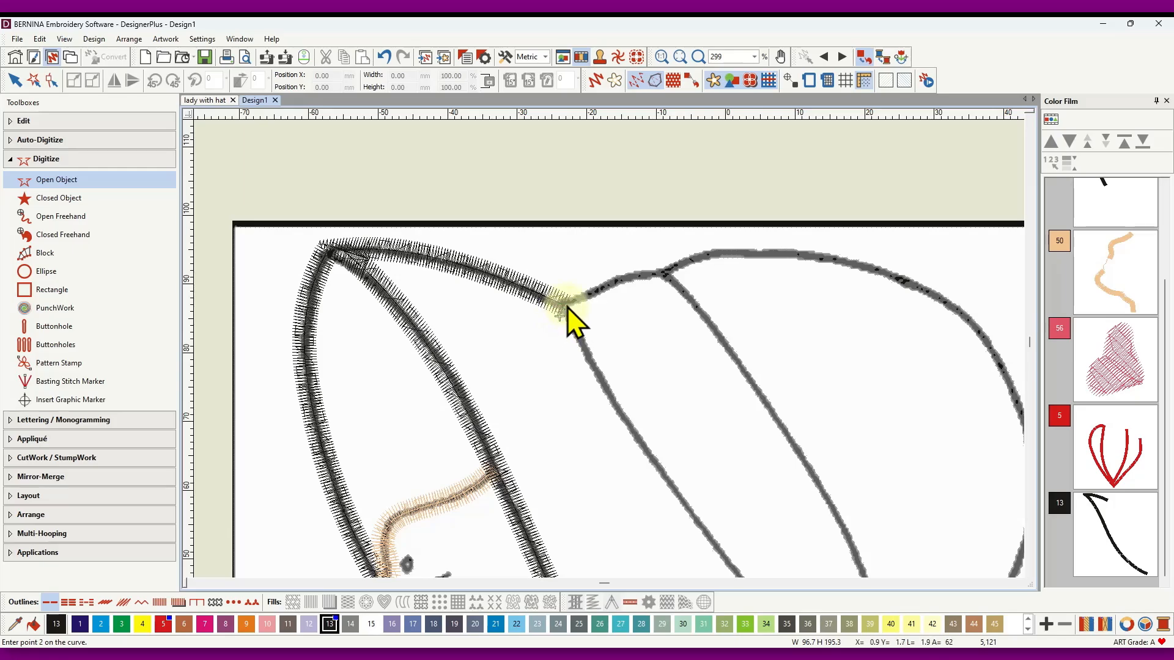
pyautogui.click(567, 307)
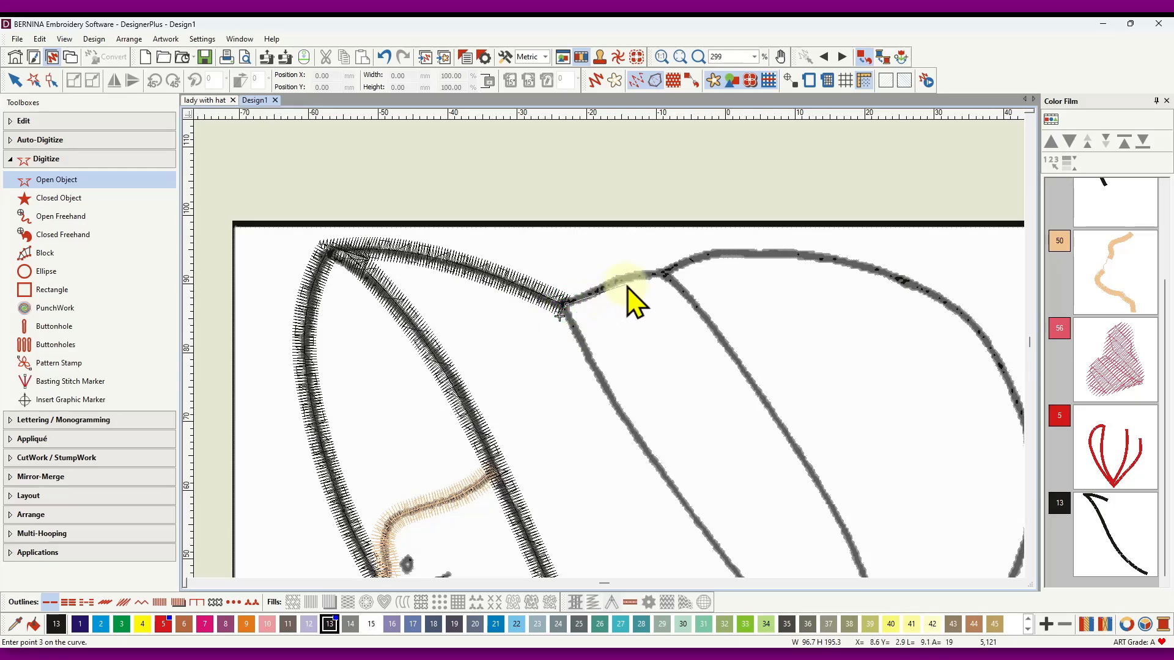
pyautogui.click(595, 299)
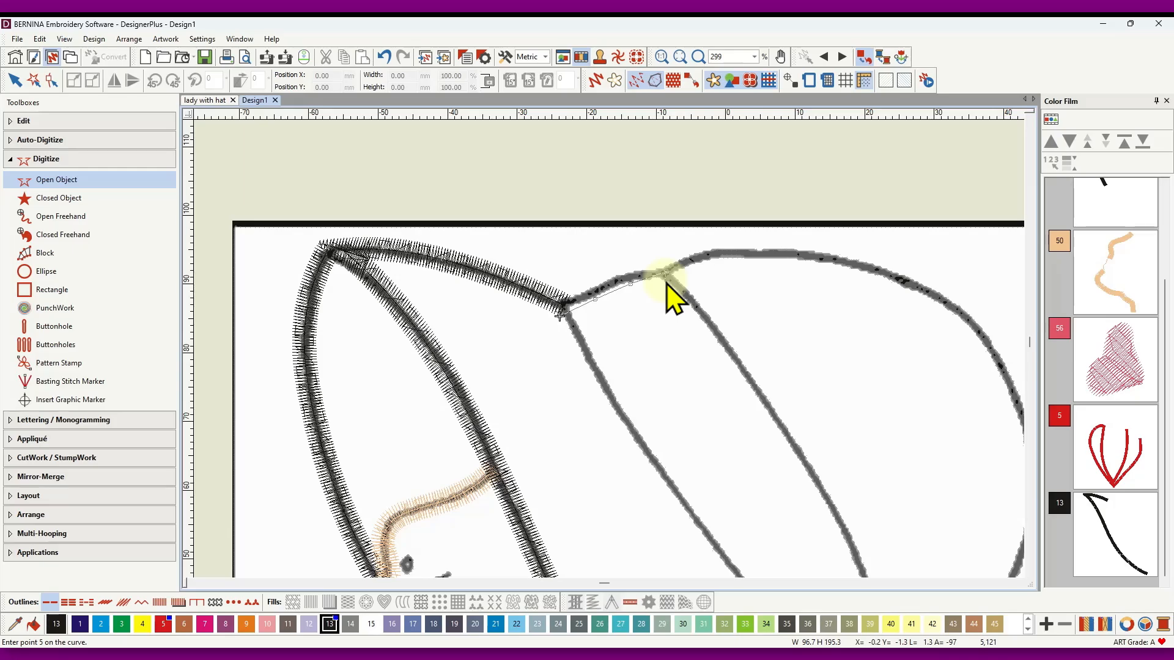
pyautogui.press('Return')
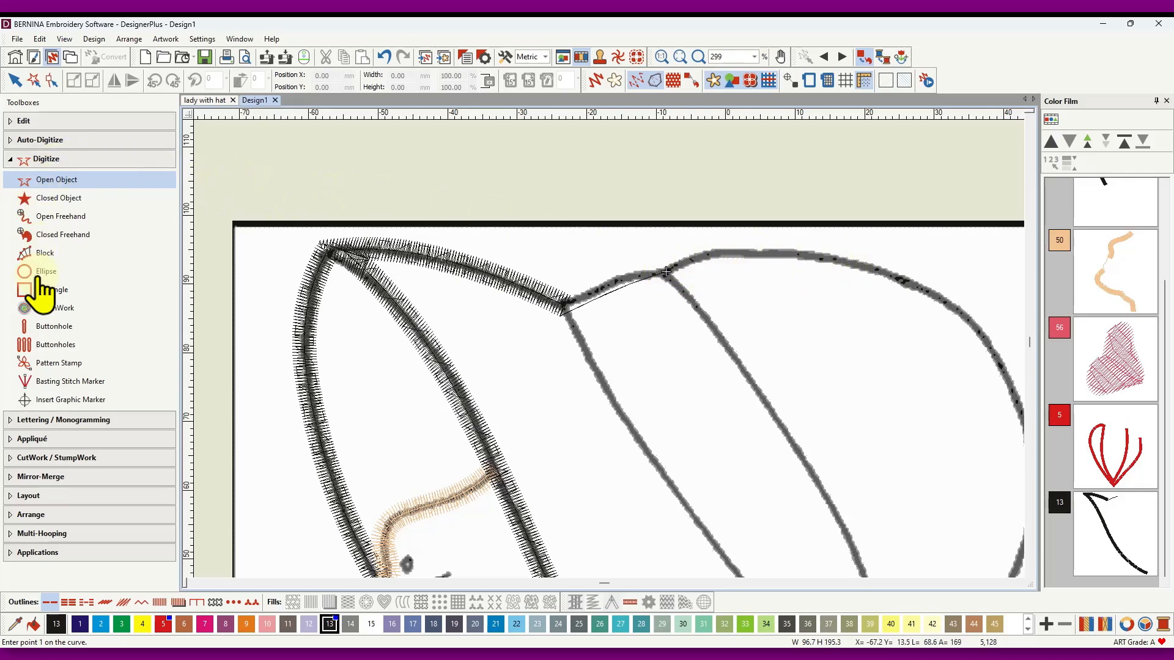
# Step: Digitize an open satin outline in black along the hat crown, from the band's top corner around the back to the bow knot
pyautogui.click(160, 602)
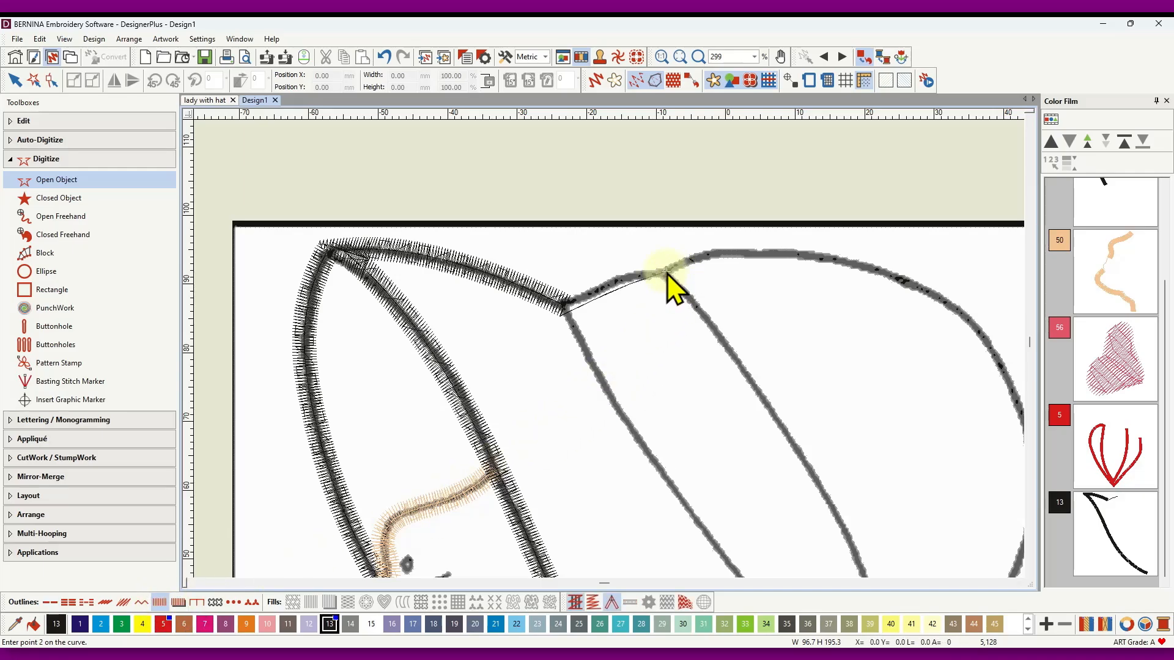
pyautogui.click(696, 258)
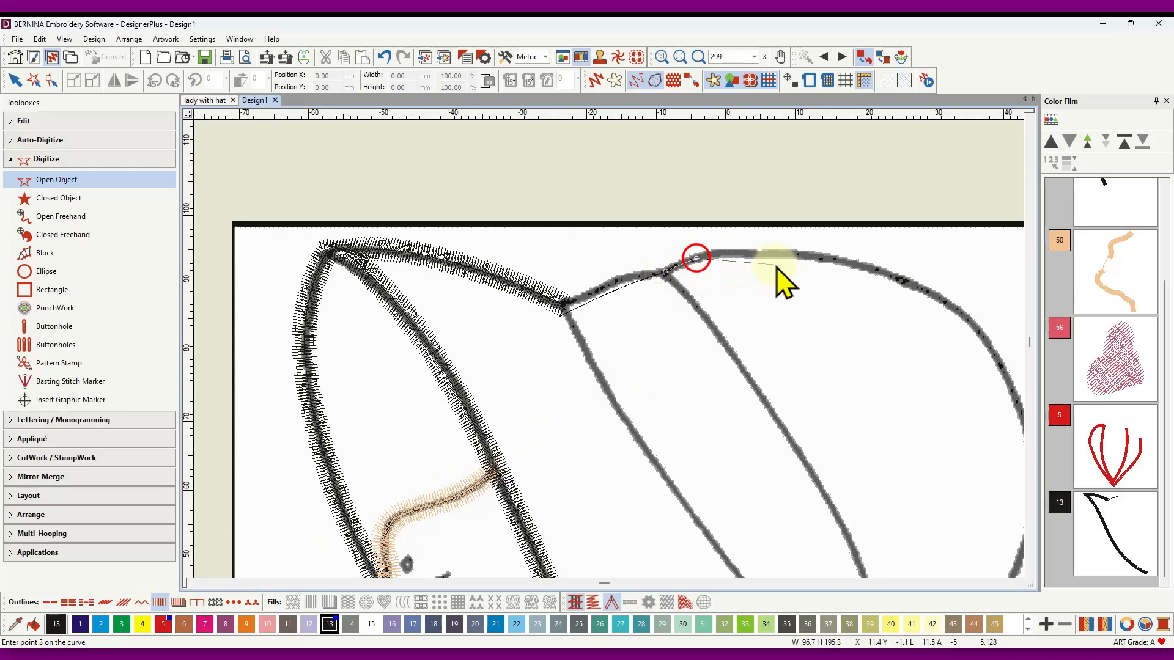
pyautogui.click(792, 253)
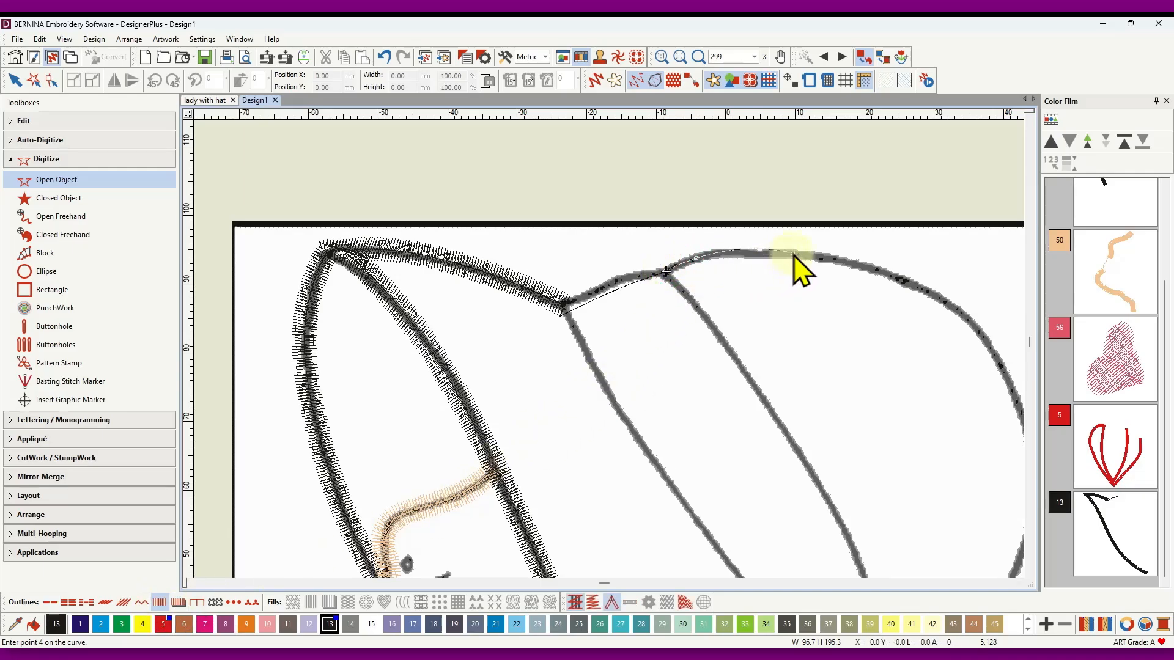
pyautogui.click(877, 269)
pyautogui.click(951, 306)
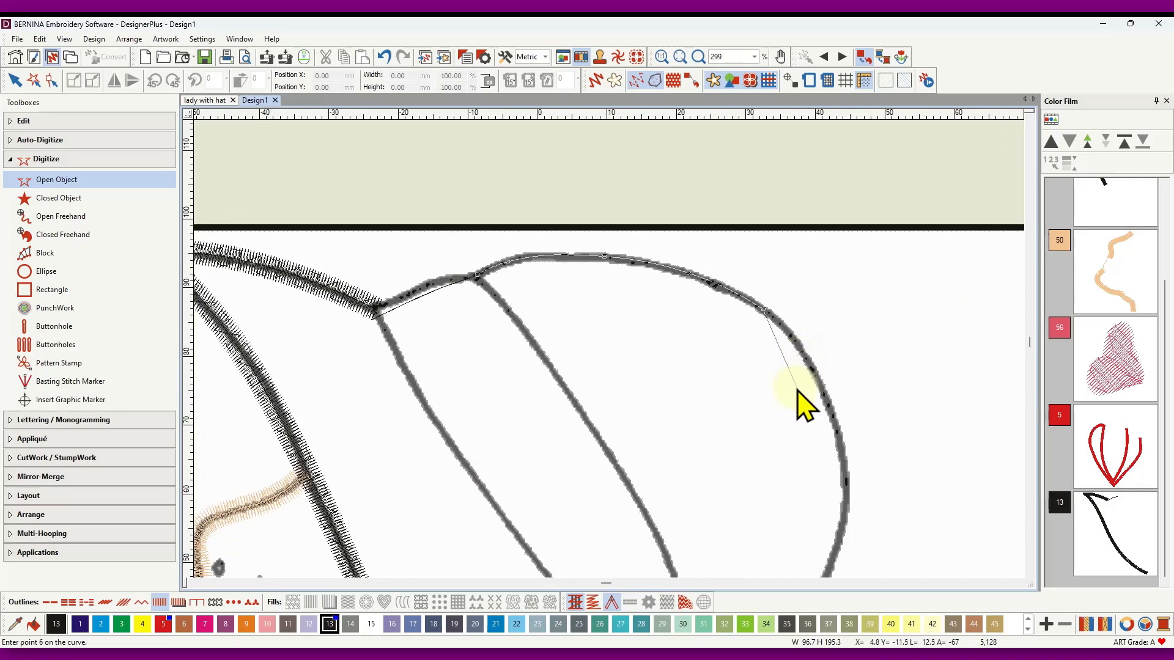
pyautogui.click(845, 494)
pyautogui.click(713, 472)
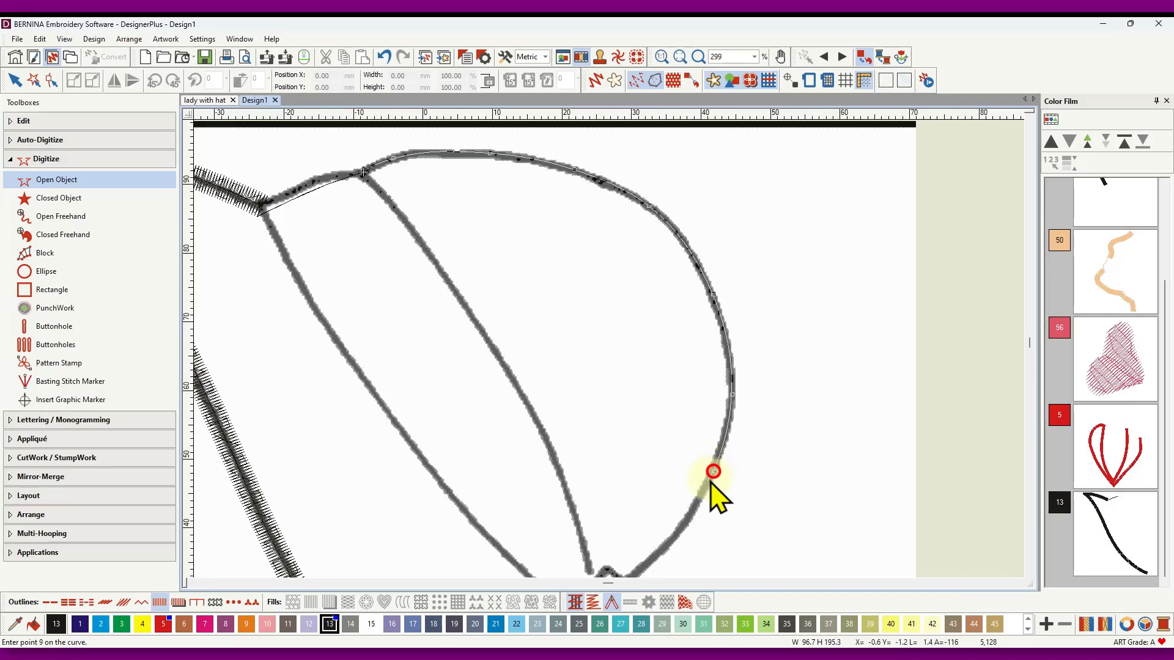
pyautogui.scroll(-3, 607, 359)
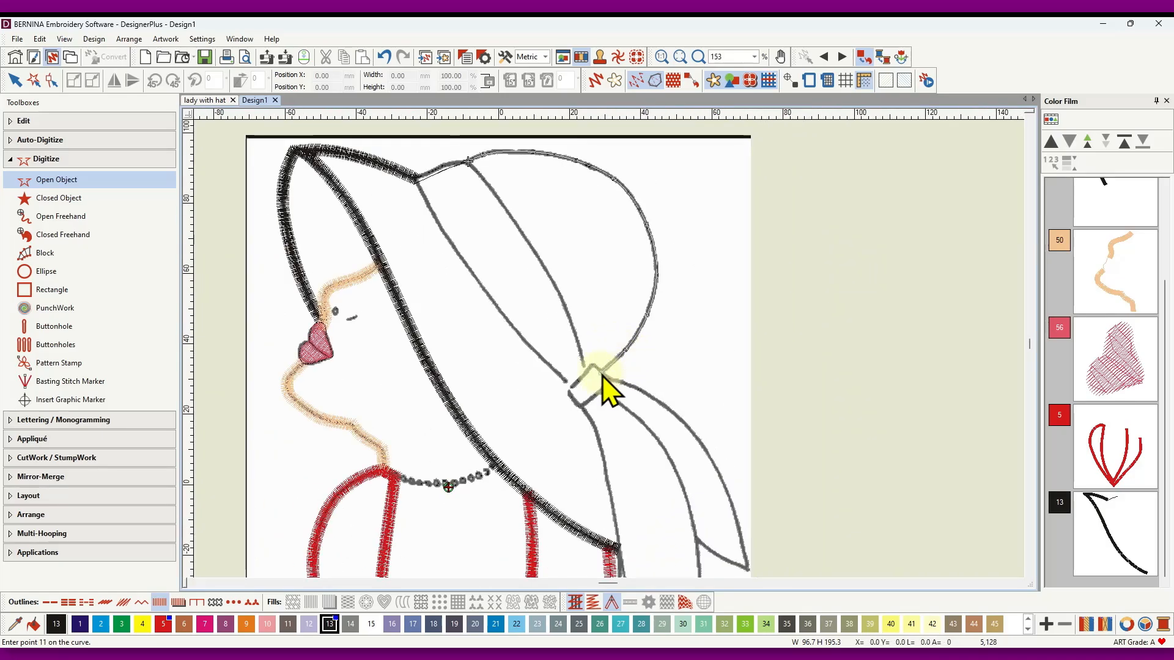
pyautogui.click(598, 370)
pyautogui.press('Return')
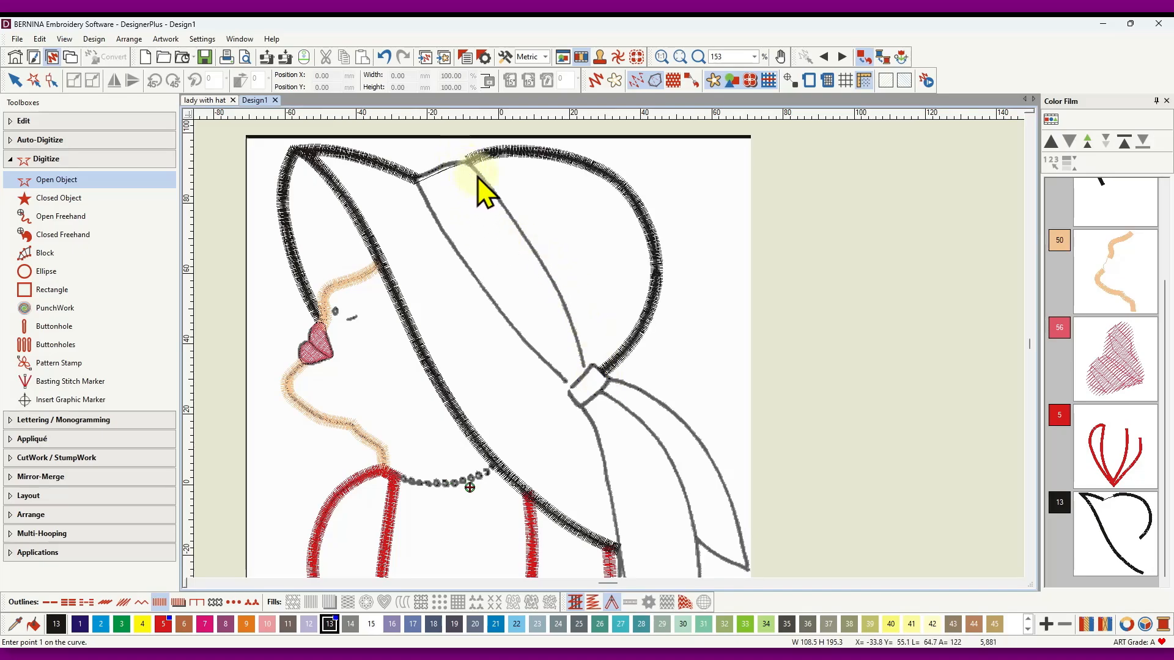
# Step: Digitize an open satin outline in red color 5 around the hat band: up its rear edge, across the top, and down its front edge to the knot
pyautogui.scroll(-3, 614, 358)
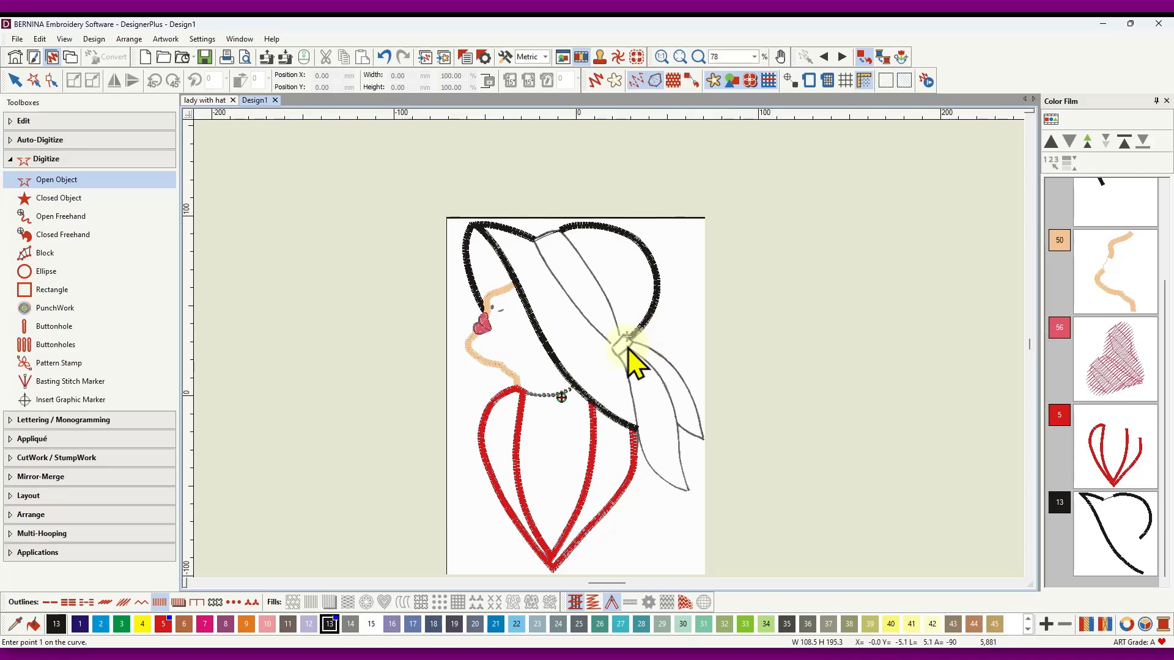
pyautogui.scroll(2, 628, 352)
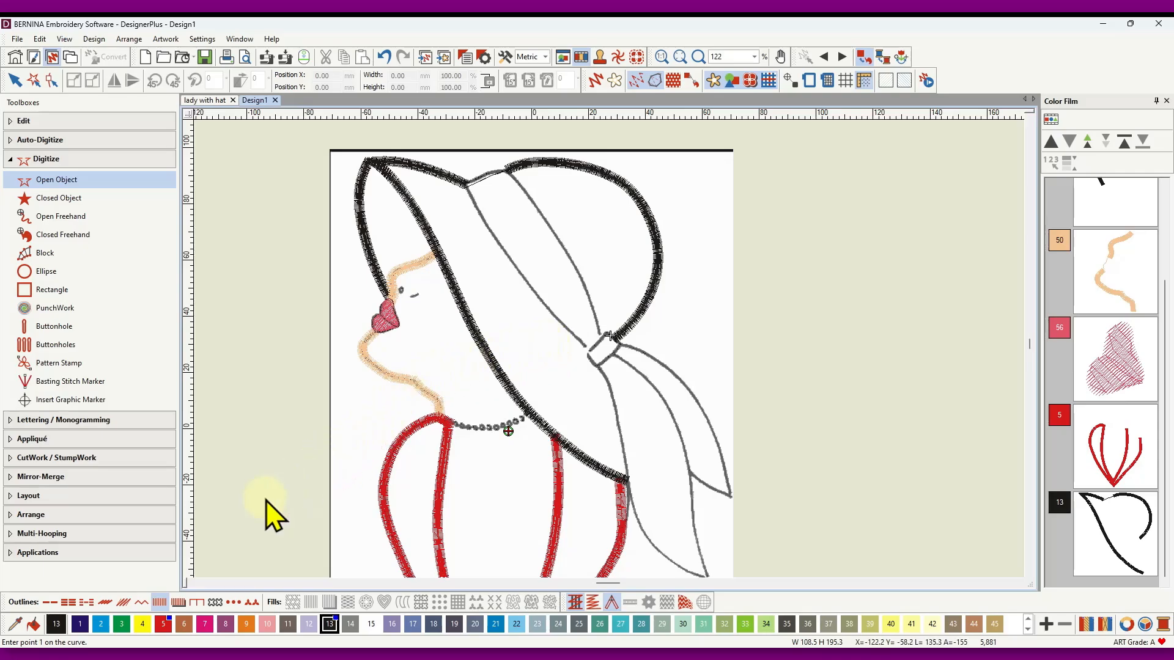
pyautogui.click(163, 624)
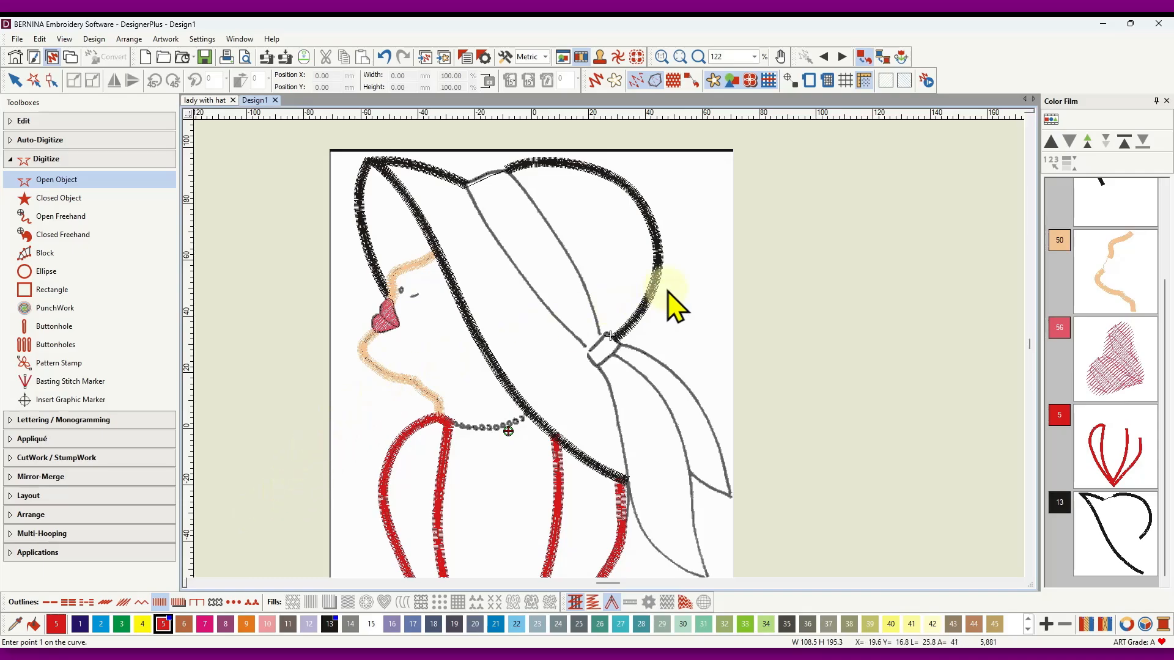
pyautogui.click(602, 336)
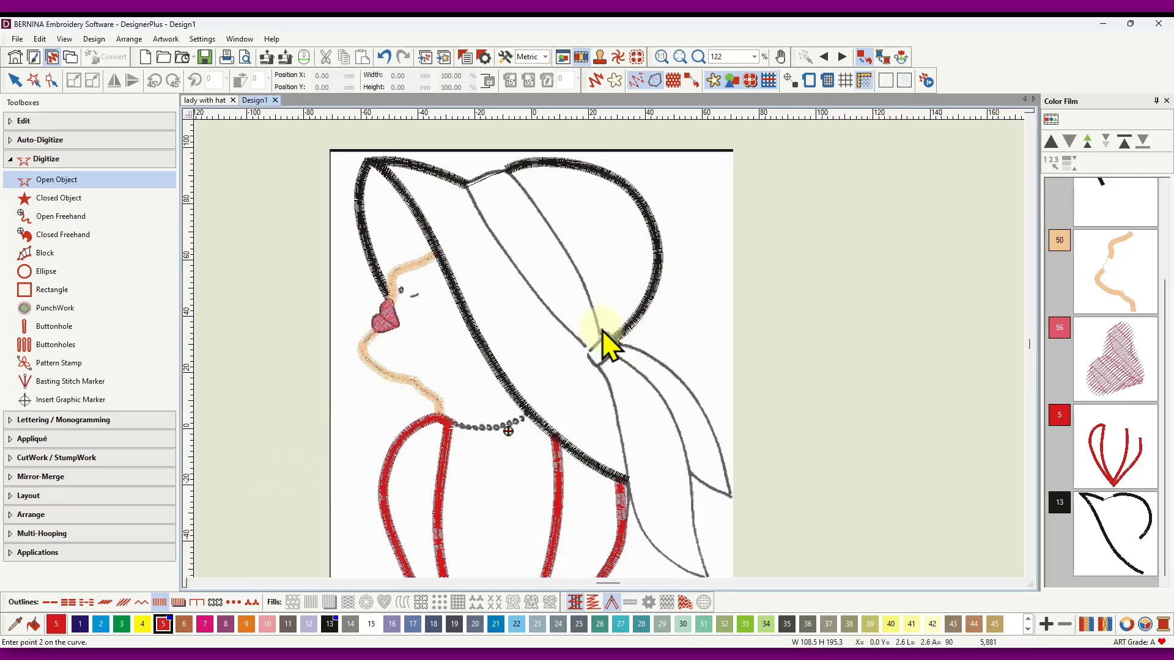
pyautogui.click(576, 268)
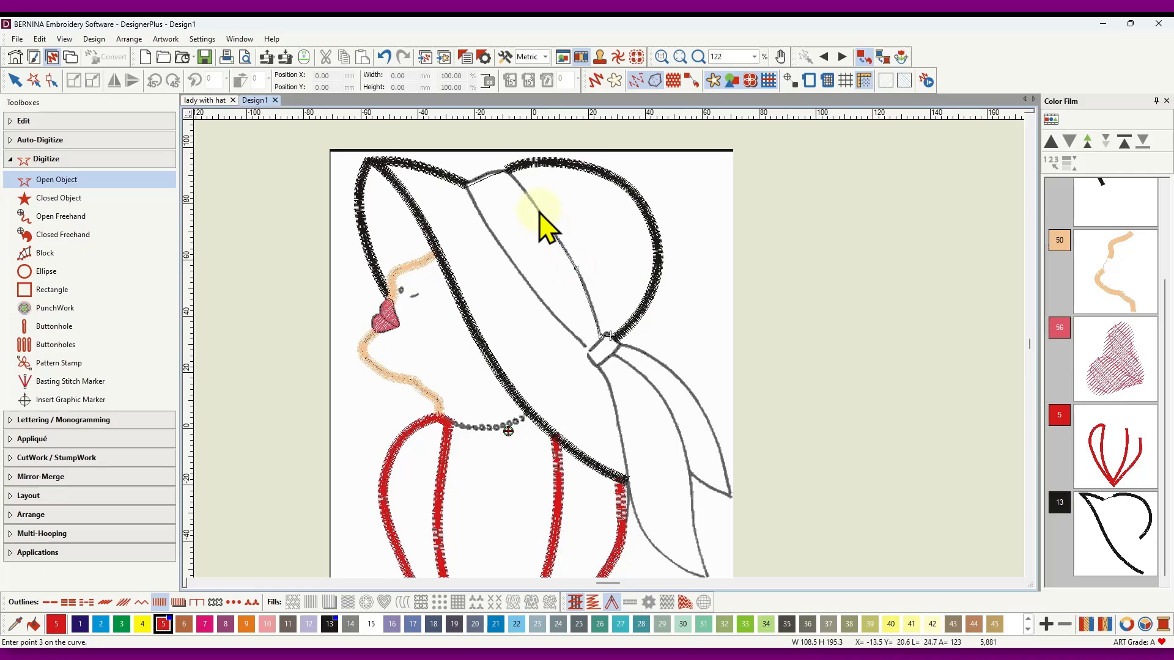
pyautogui.scroll(5, 509, 173)
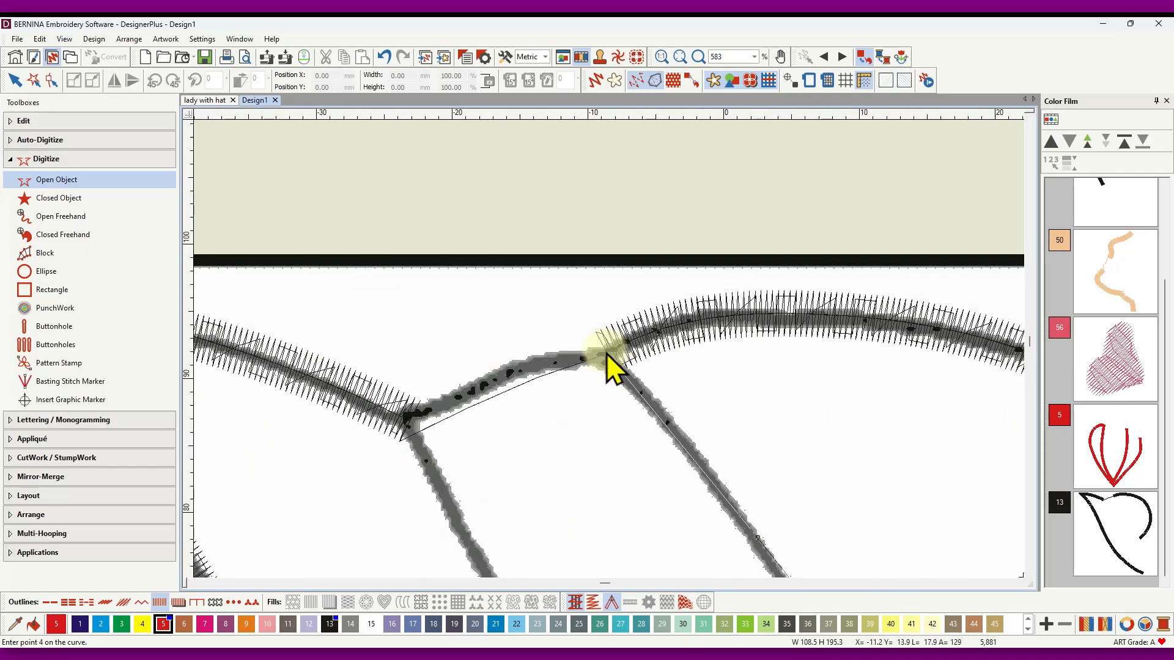
pyautogui.click(607, 354)
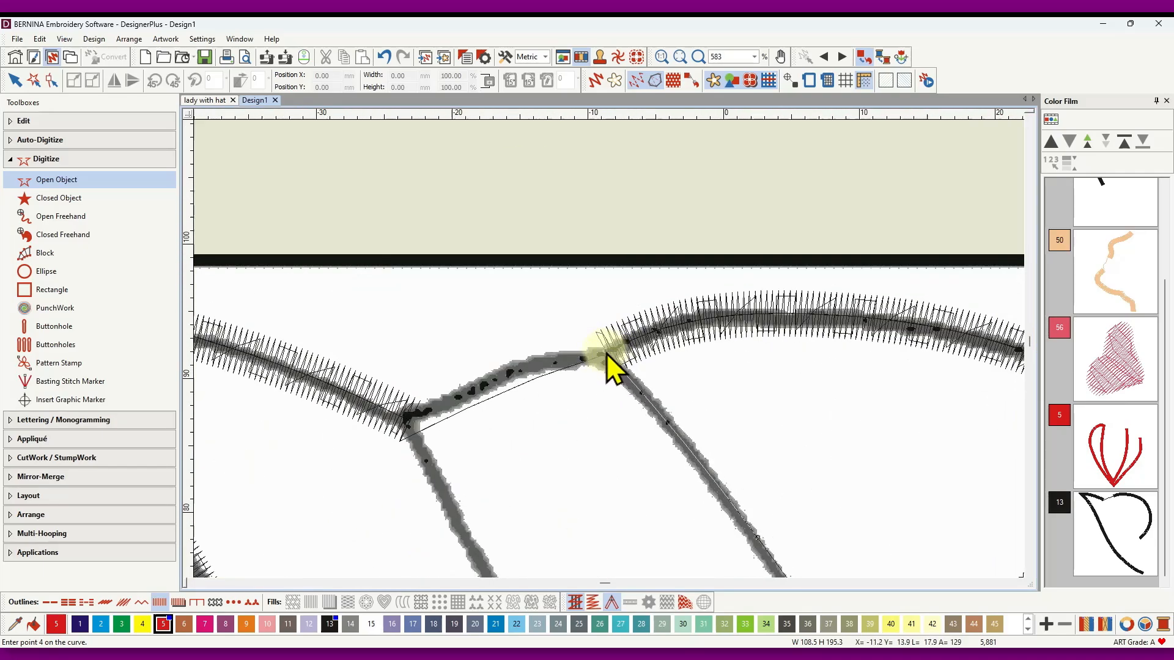
pyautogui.click(488, 380)
pyautogui.click(405, 419)
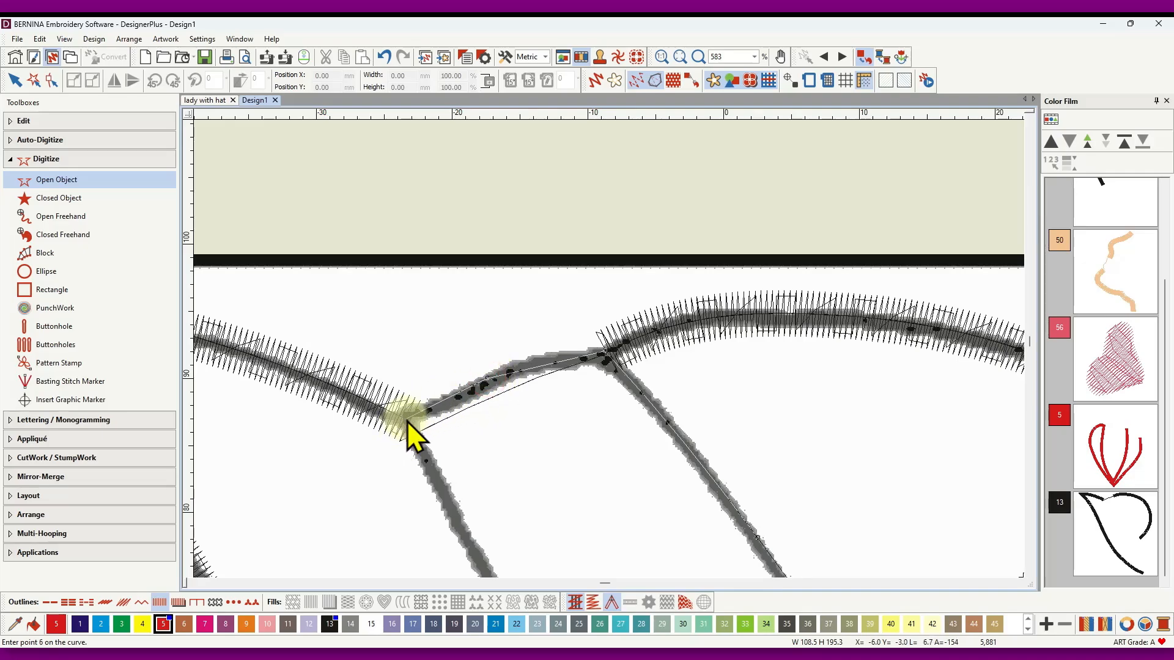
pyautogui.click(456, 521)
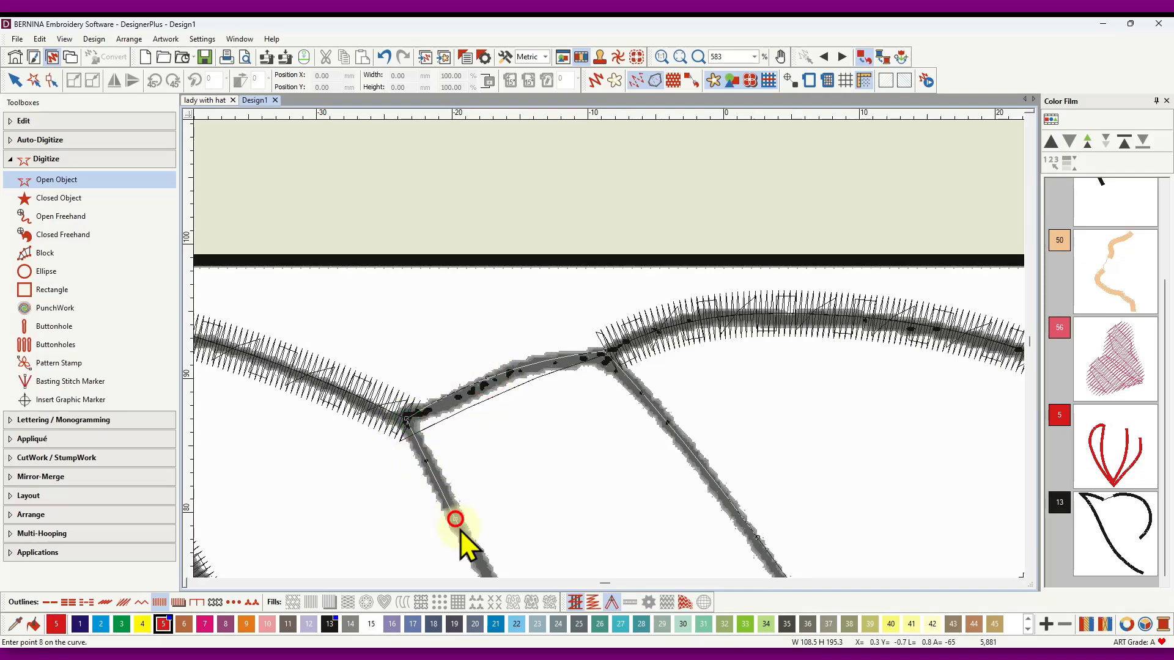
pyautogui.scroll(-1, 460, 529)
pyautogui.click(636, 408)
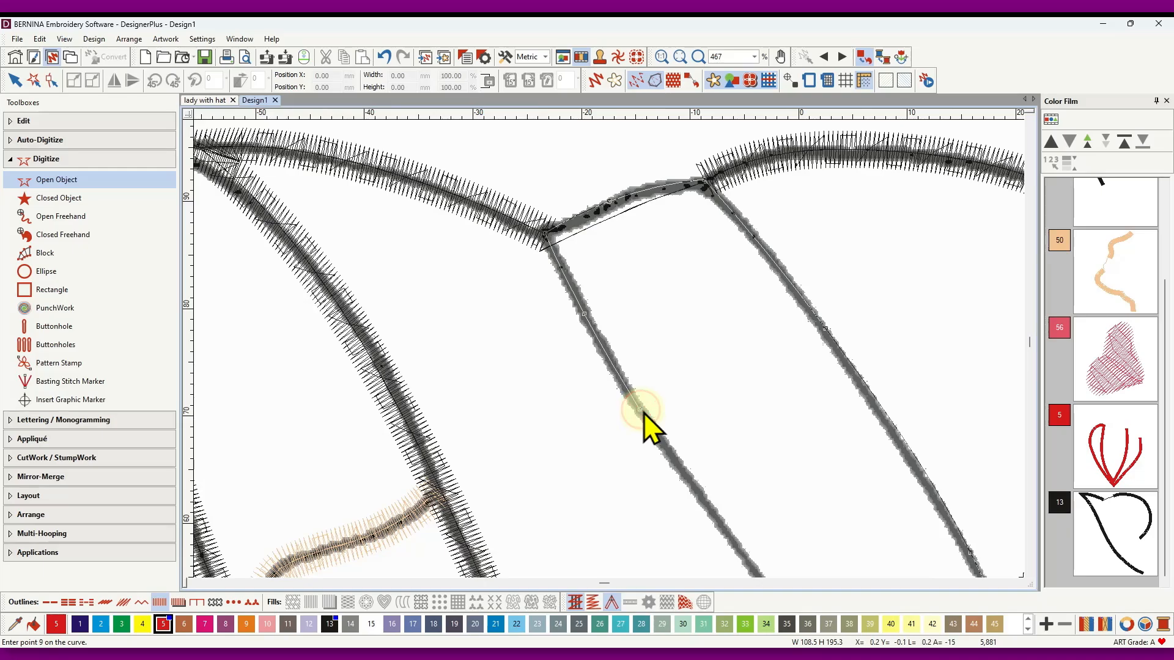
pyautogui.scroll(-5, 642, 410)
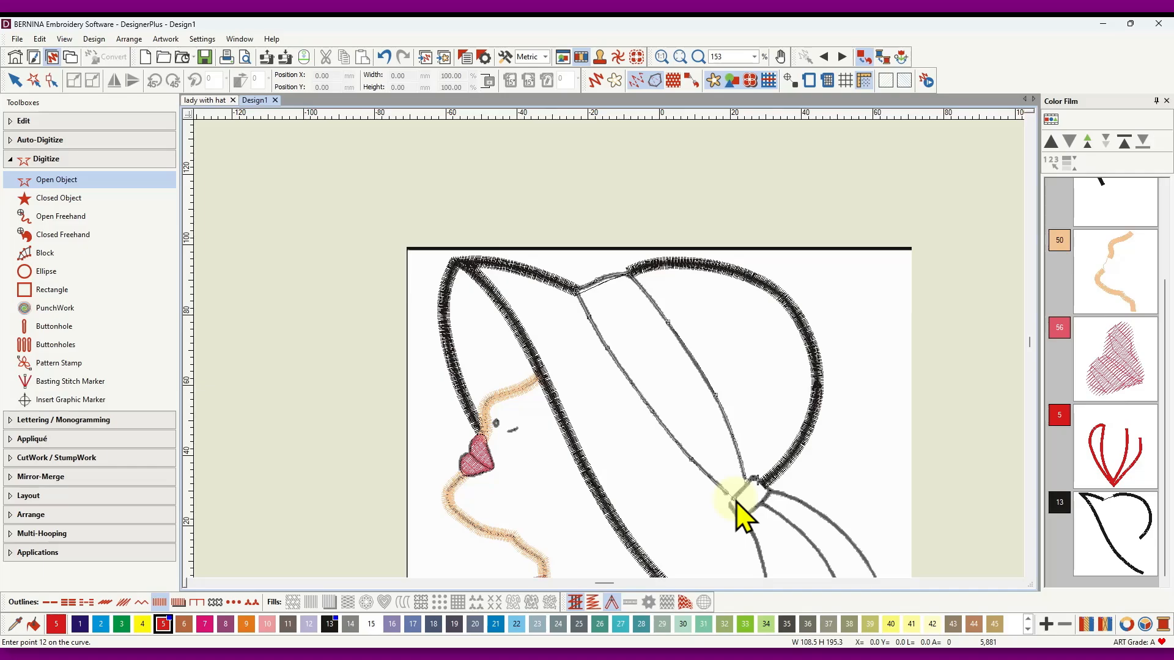
pyautogui.press('Return')
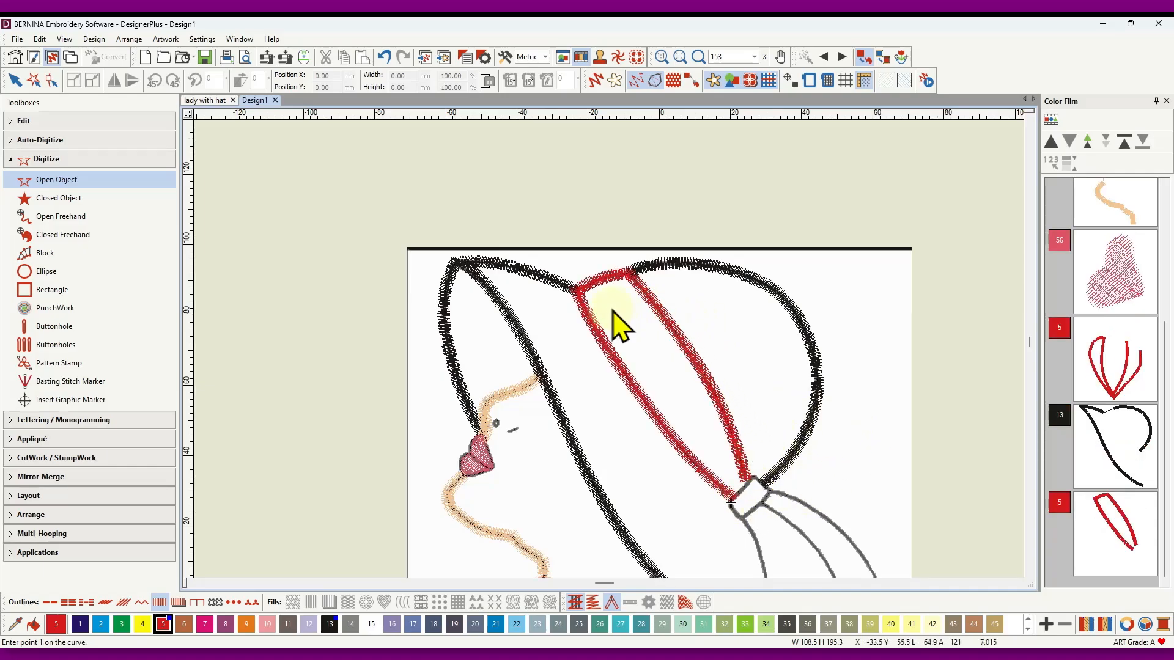
# Step: Turn on Artistic View and examine the red band's satin stitching at its top corners and against the black outlines
pyautogui.scroll(5, 610, 322)
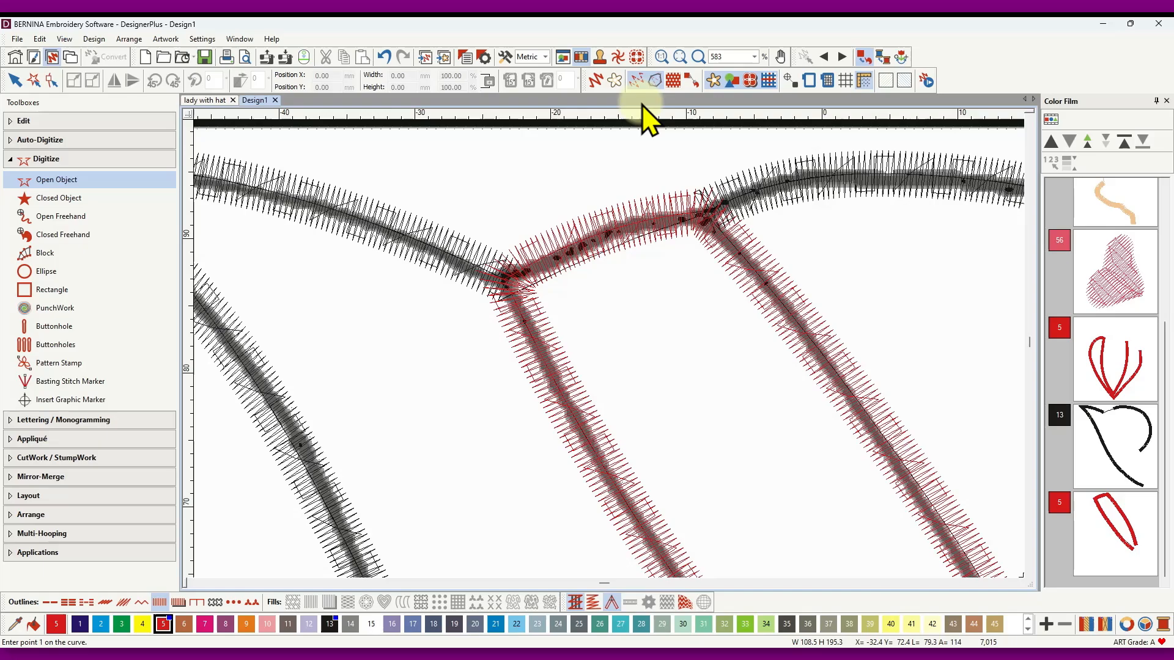
pyautogui.click(596, 80)
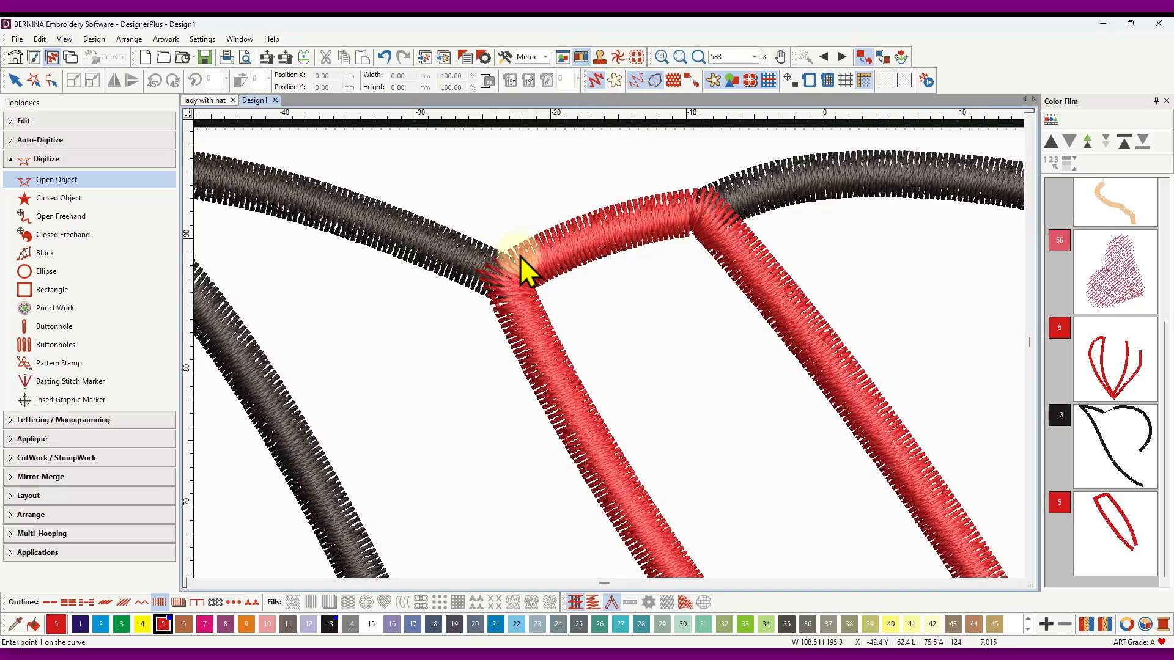
pyautogui.scroll(-3, 542, 283)
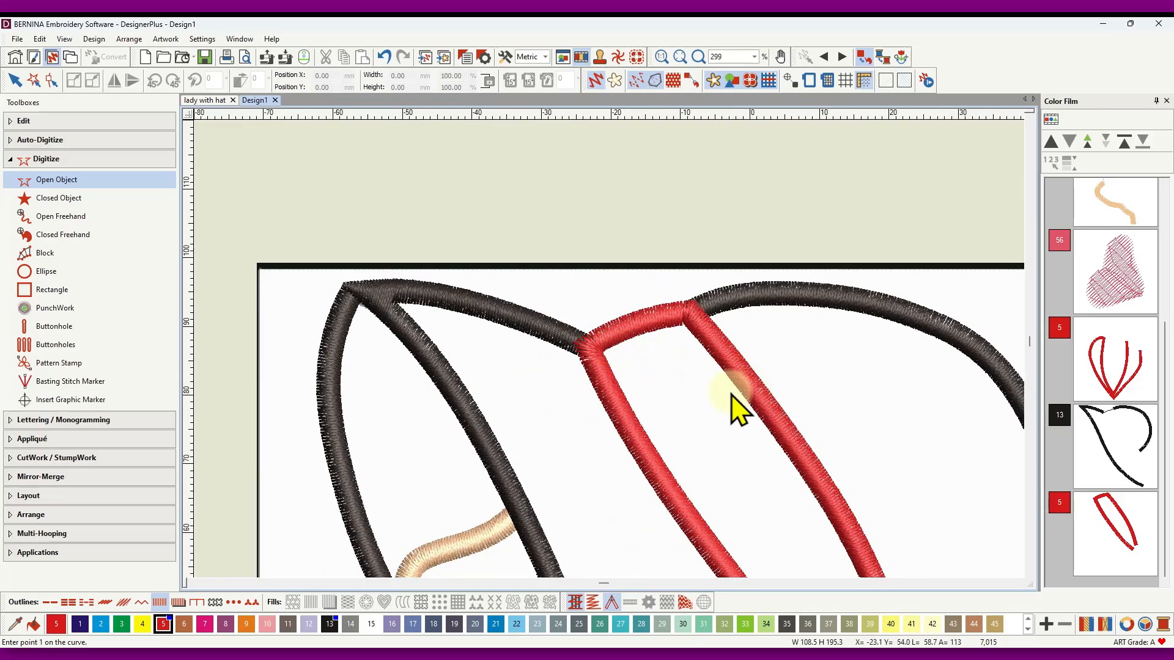
pyautogui.scroll(-3, 615, 364)
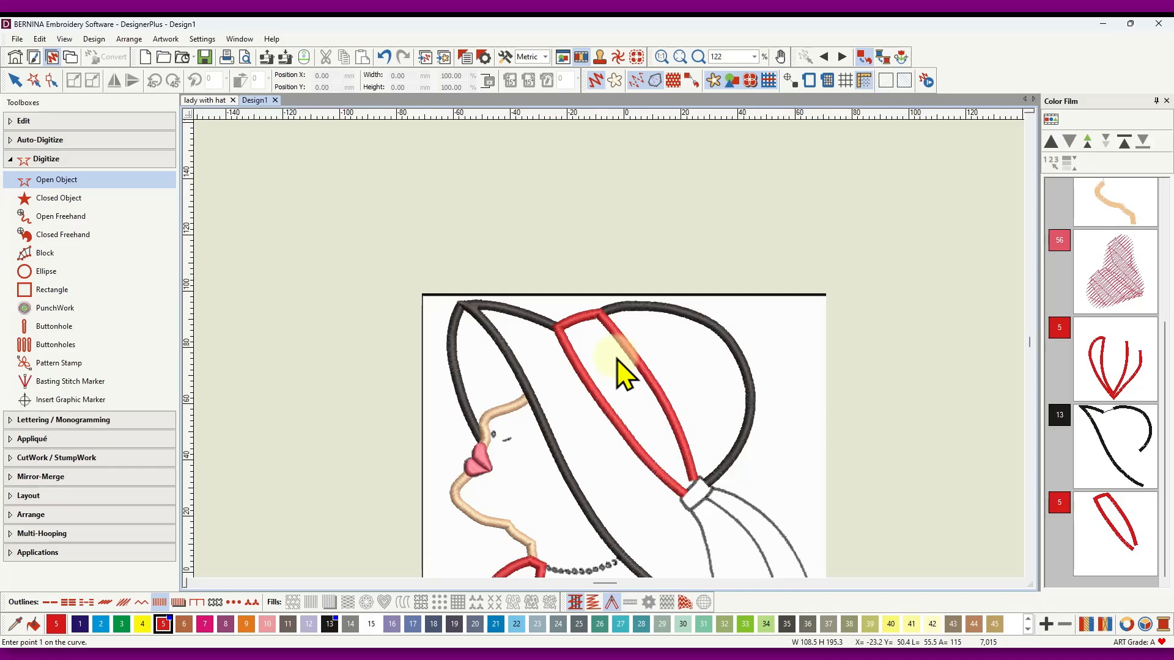
# Step: Reshape the red band outline by moving its front top corner point slightly up and inward, away from the brim outline
pyautogui.click(51, 80)
pyautogui.click(586, 358)
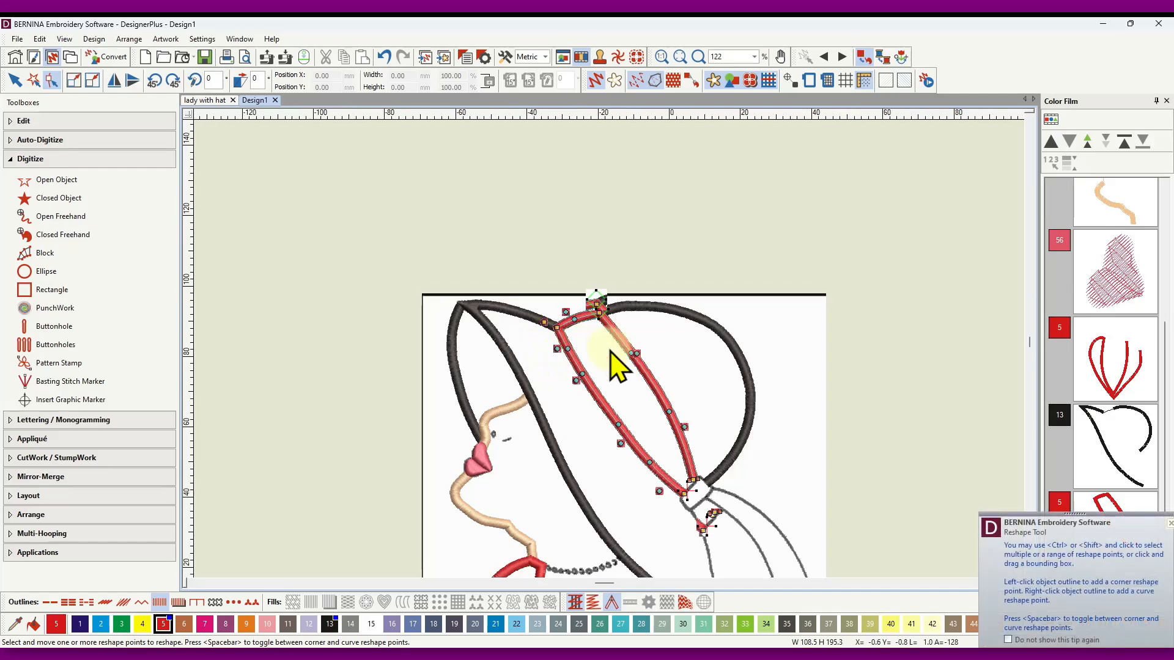
pyautogui.scroll(5, 611, 361)
pyautogui.moveTo(542, 301)
pyautogui.mouseDown()
pyautogui.moveTo(534, 294)
pyautogui.moveTo(551, 291)
pyautogui.mouseUp()
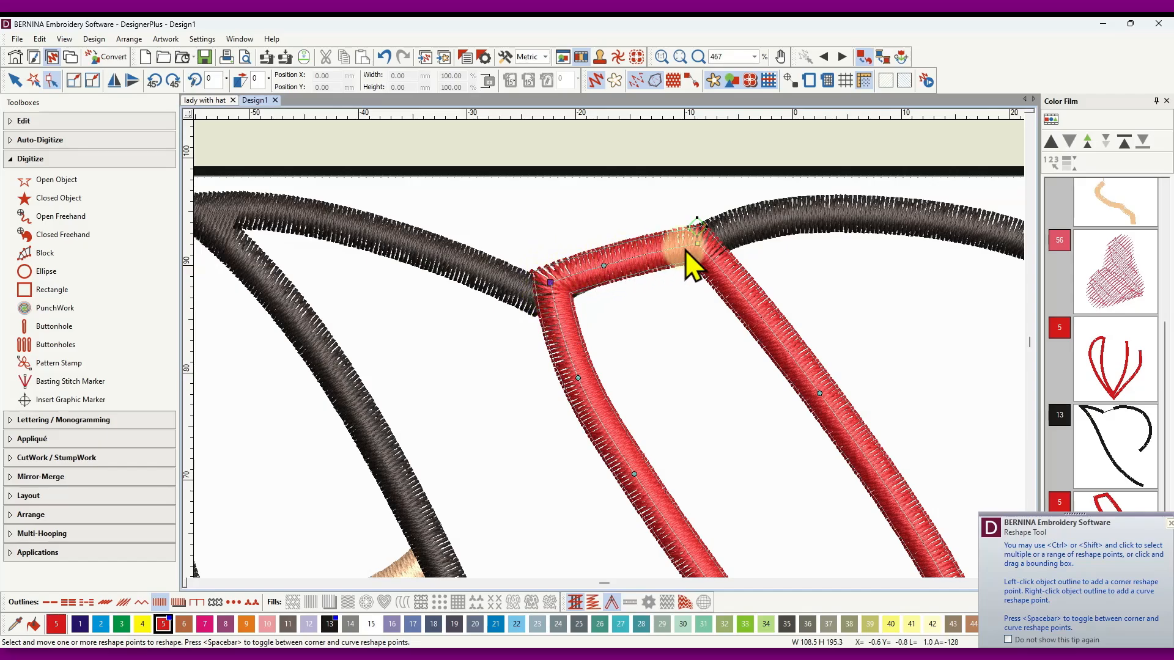
pyautogui.scroll(-3, 614, 358)
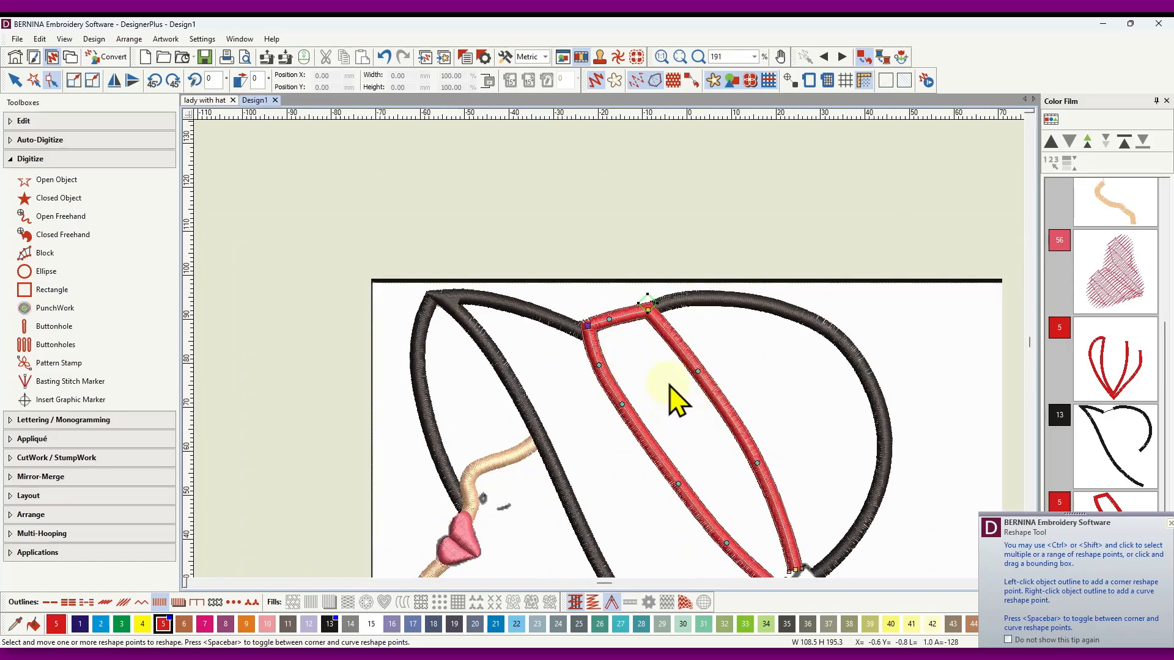
# Step: Reshape the red hat band's upper edge by nudging its upper corner point and the midpoint between the two corners
pyautogui.scroll(4, 649, 313)
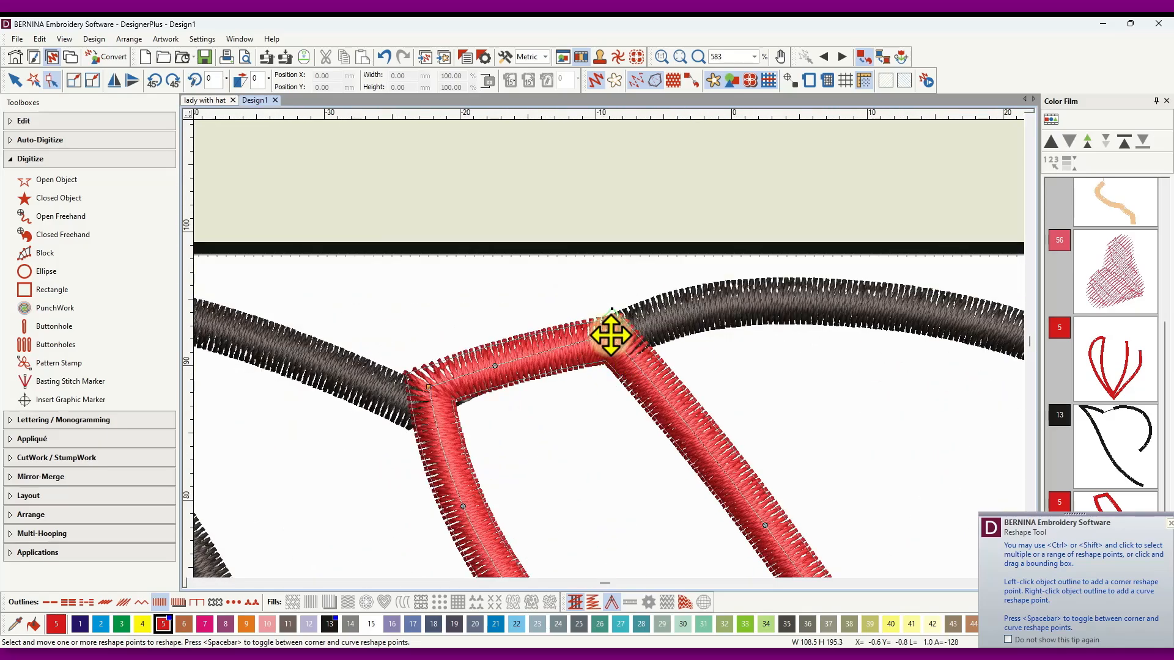
pyautogui.moveTo(611, 335); pyautogui.dragTo(609, 334)
pyautogui.moveTo(495, 366); pyautogui.dragTo(494, 363)
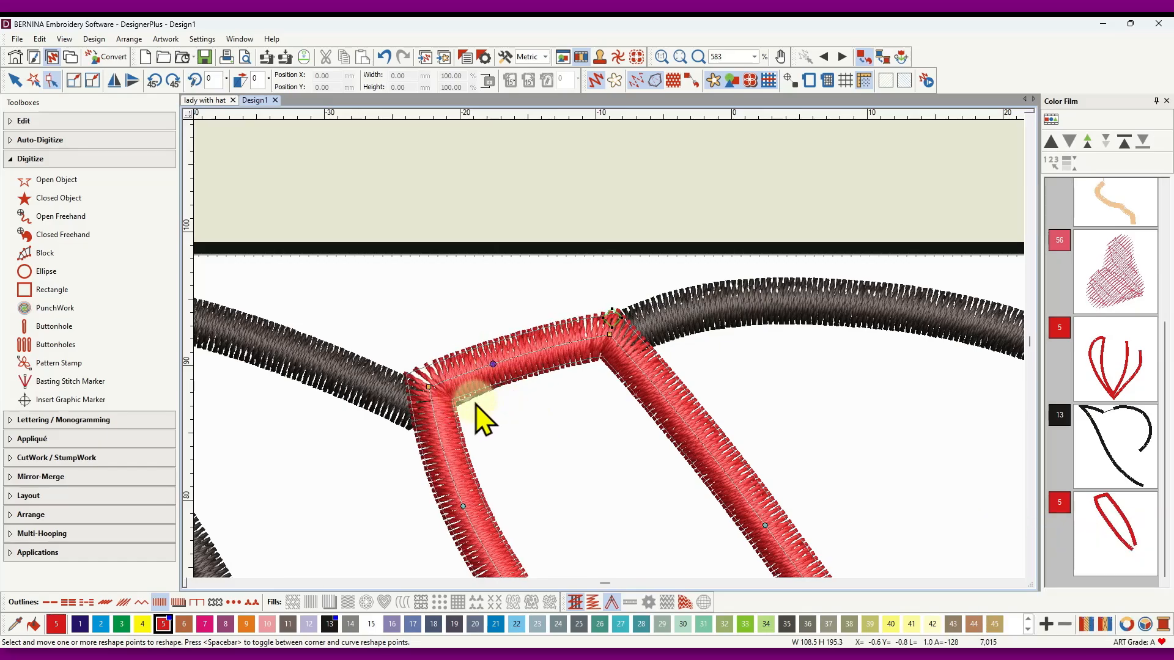
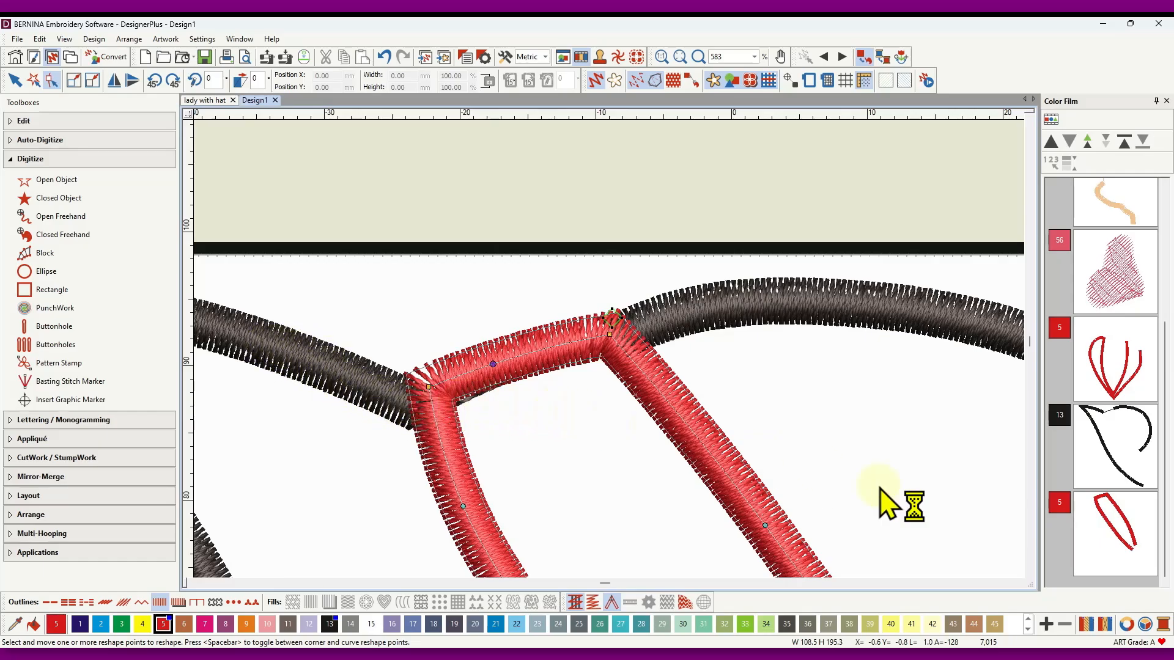
# Step: Reshape the thin black connecting line between the black hat outlines so that it runs hidden beneath the red band's upper edge
pyautogui.click(1051, 119)
pyautogui.moveTo(1167, 311); pyautogui.dragTo(1160, 497)
pyautogui.click(1078, 396)
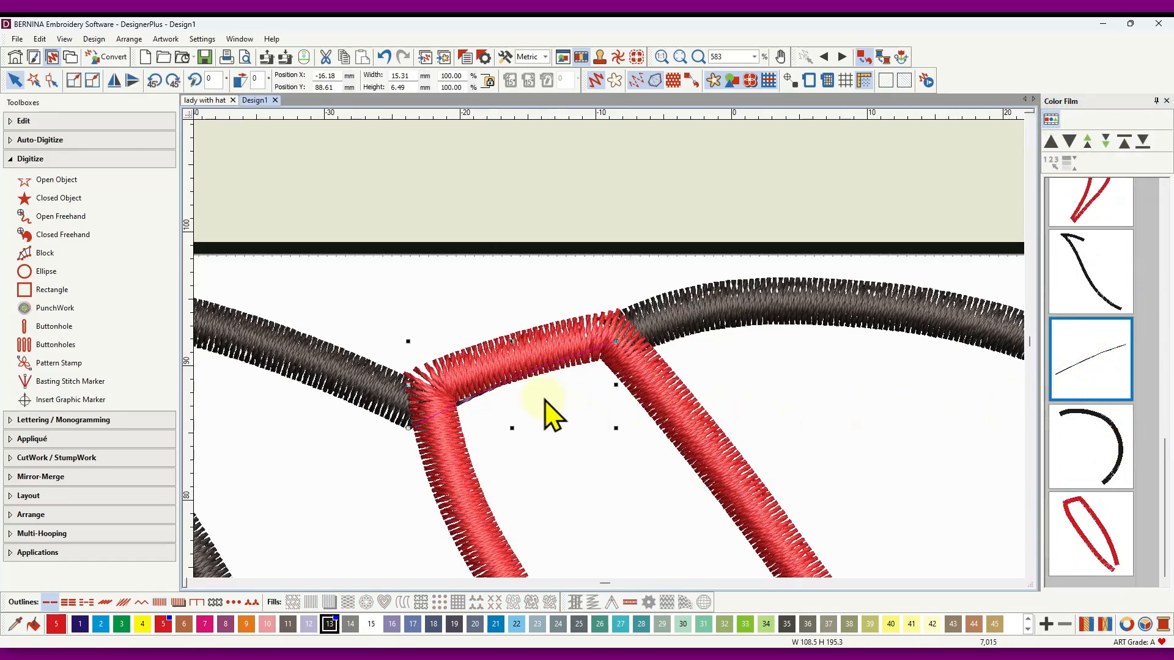
pyautogui.click(51, 80)
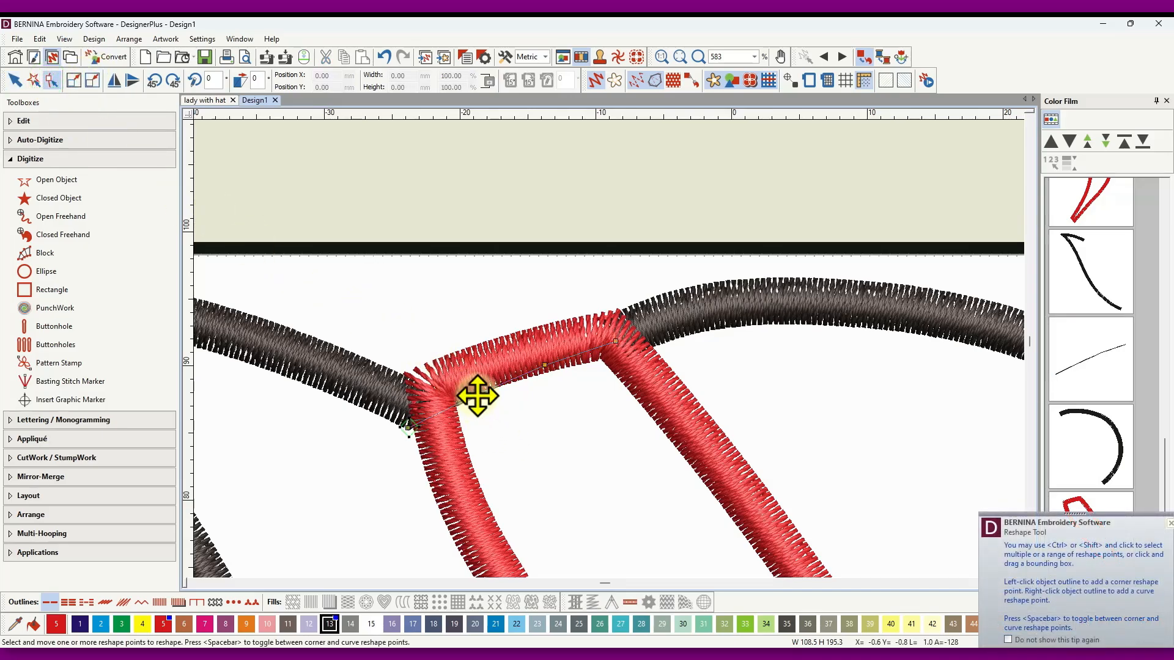
pyautogui.moveTo(477, 396); pyautogui.dragTo(473, 377)
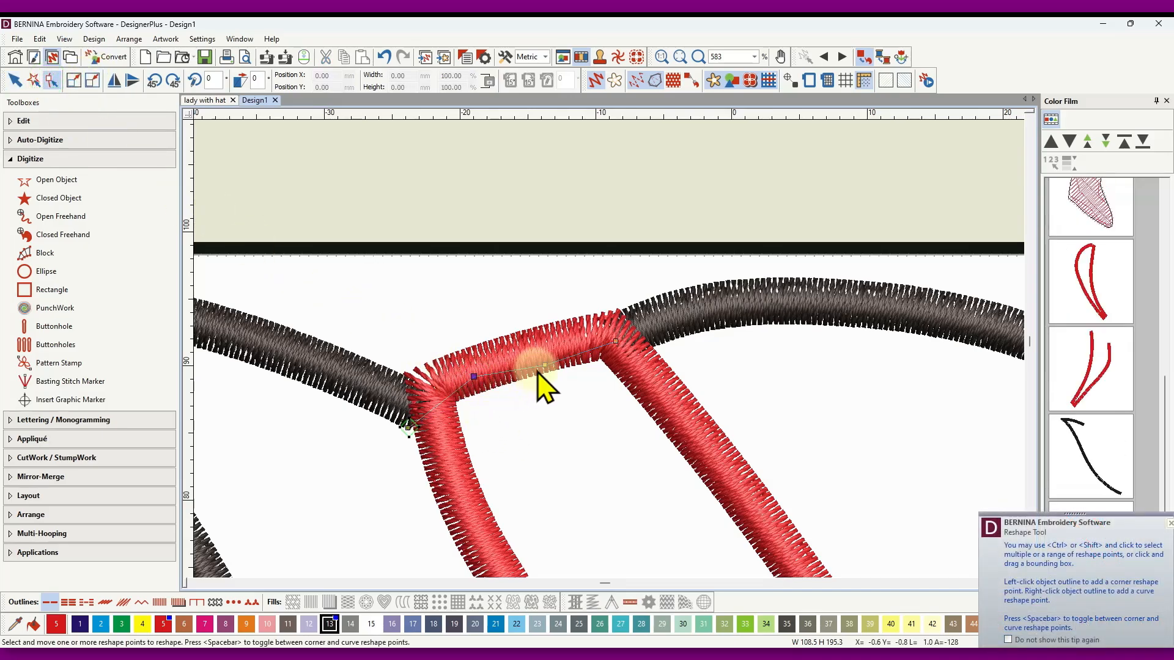
pyautogui.moveTo(544, 364); pyautogui.dragTo(543, 354)
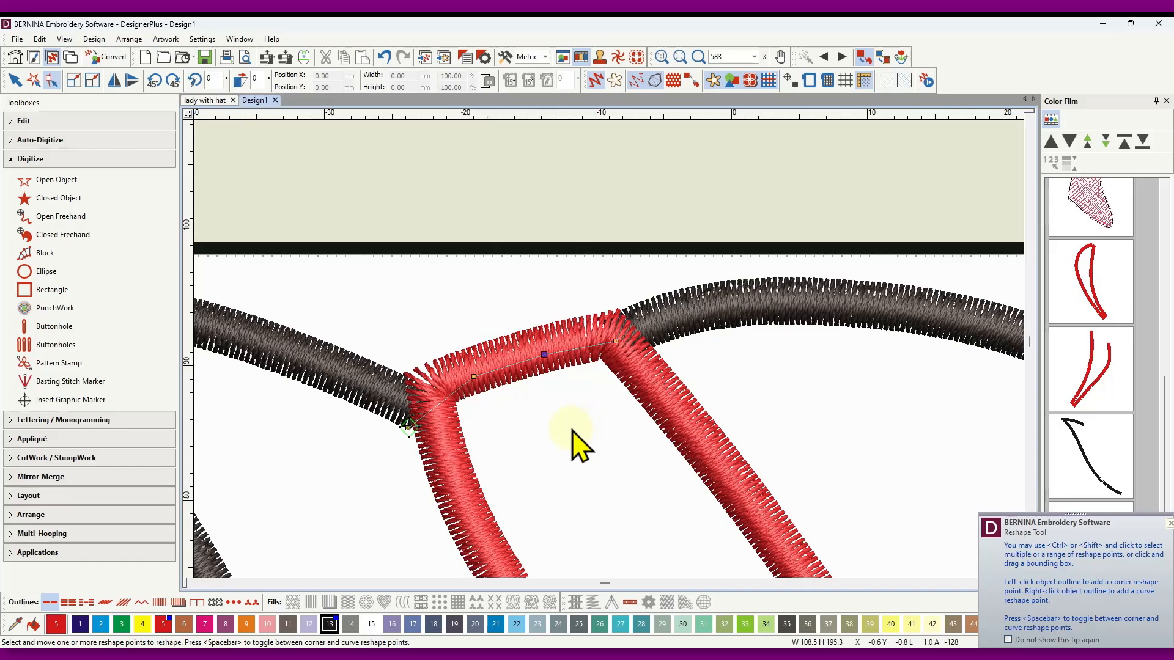
pyautogui.click(472, 377)
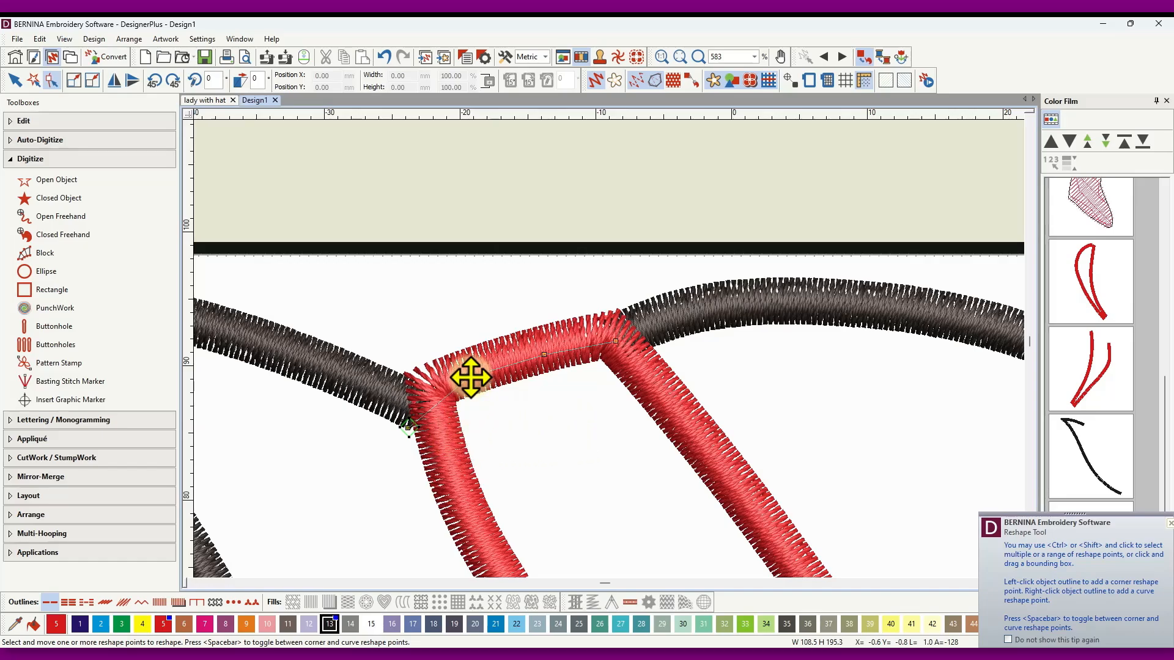
pyautogui.moveTo(471, 378); pyautogui.dragTo(460, 374)
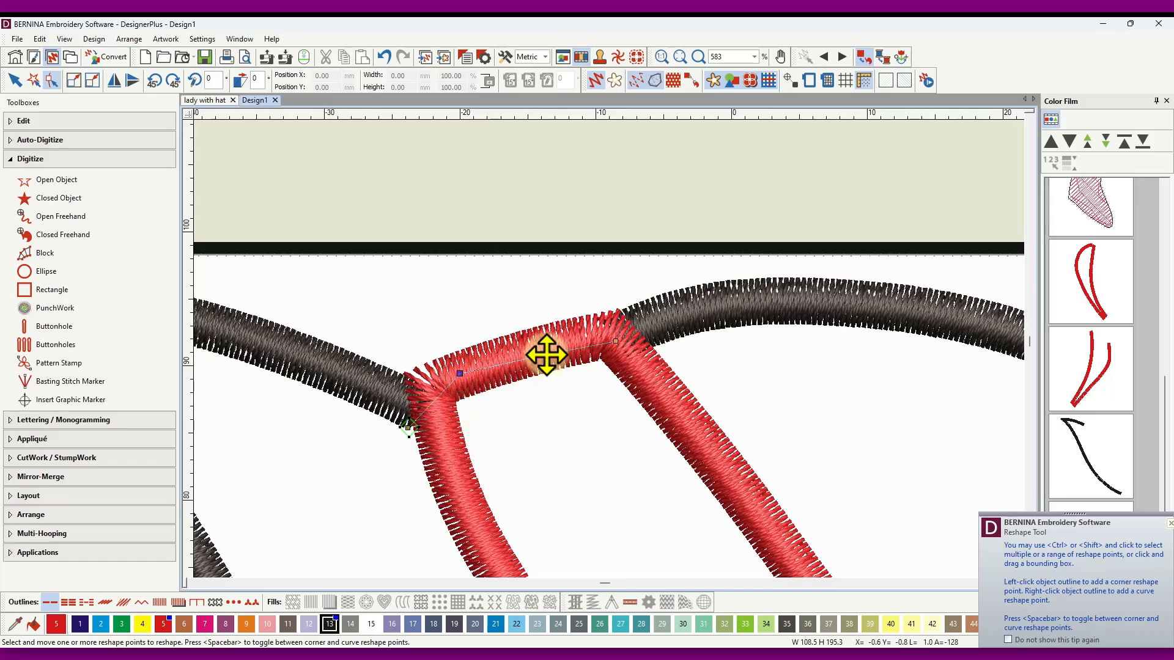
pyautogui.moveTo(546, 355); pyautogui.dragTo(546, 349)
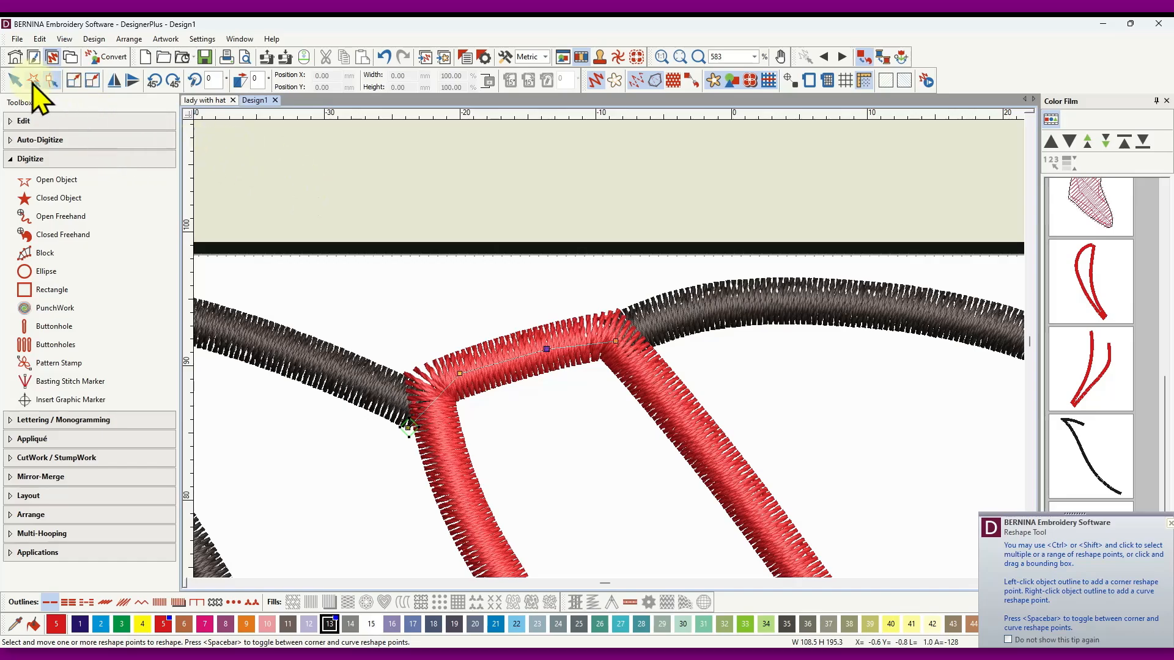
pyautogui.click(14, 80)
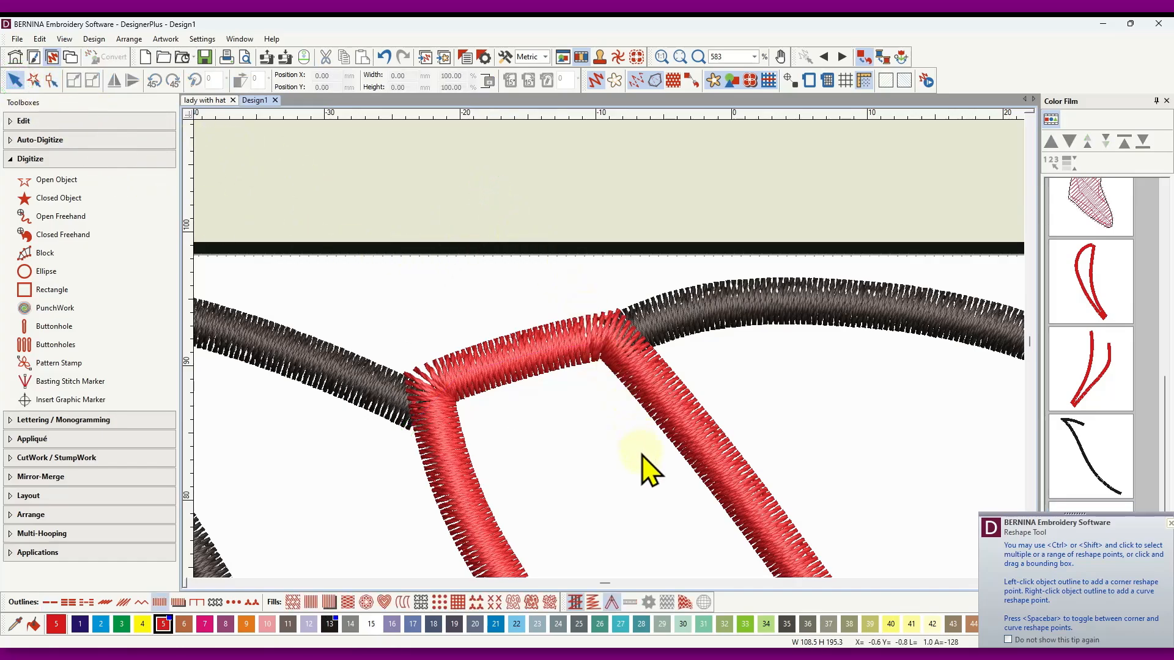
# Step: Reshape the red hat band by extending the lower end of its inner side down to the scarf knot outline
pyautogui.scroll(-3, 615, 367)
pyautogui.scroll(-1, 614, 367)
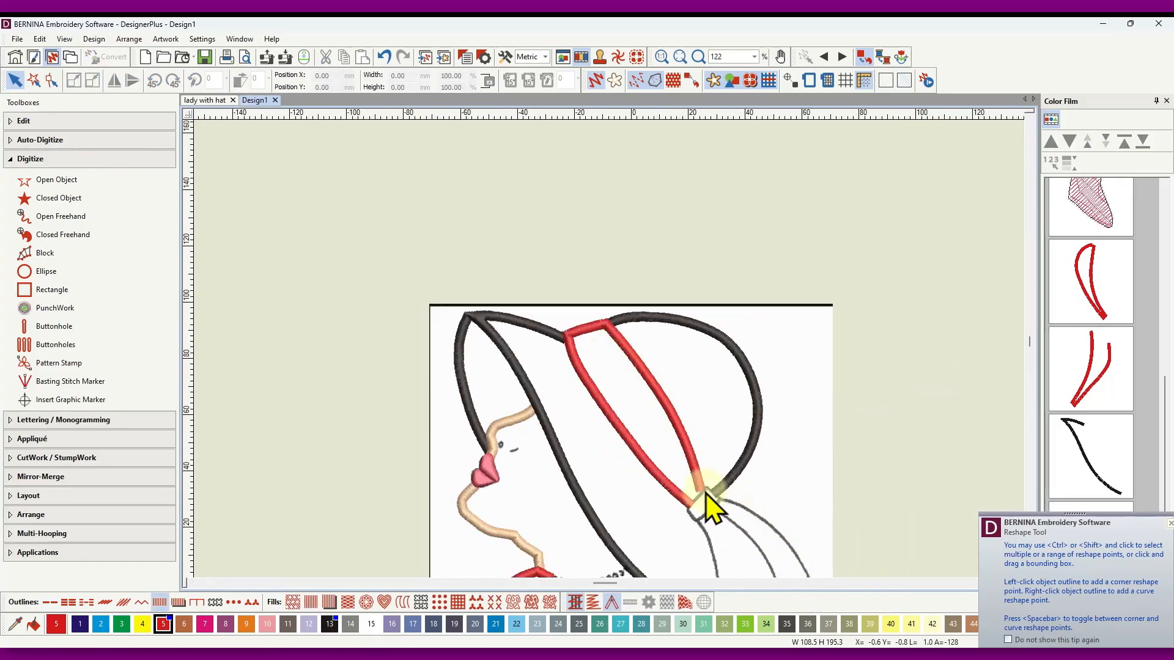
pyautogui.scroll(3, 706, 519)
pyautogui.click(597, 273)
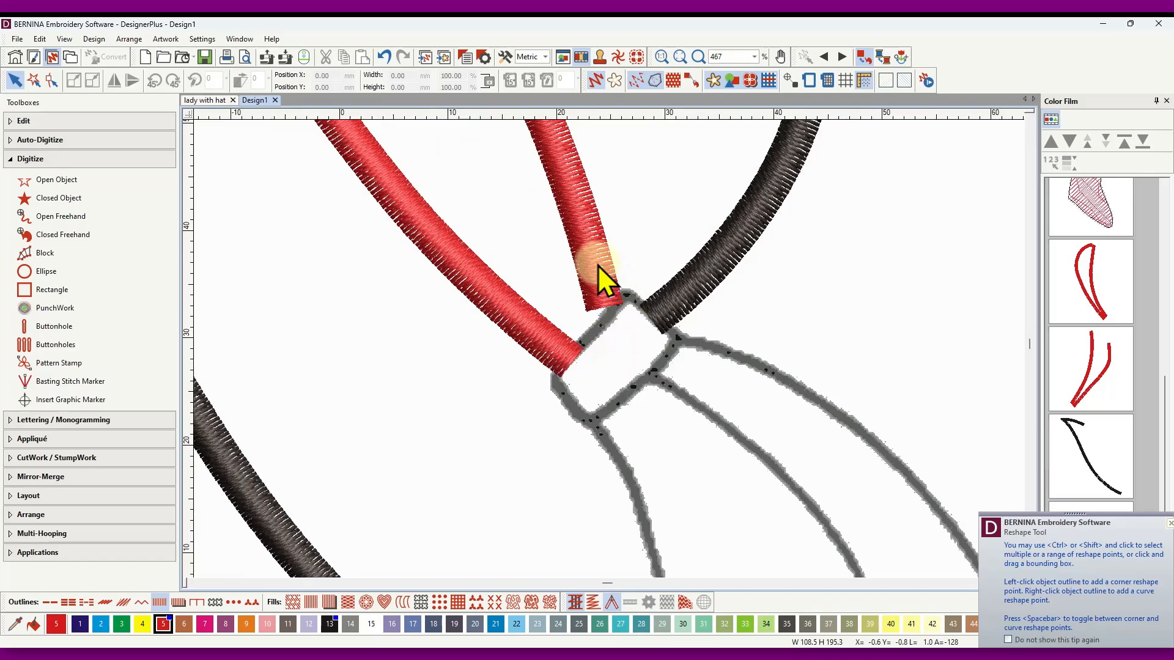
pyautogui.click(51, 80)
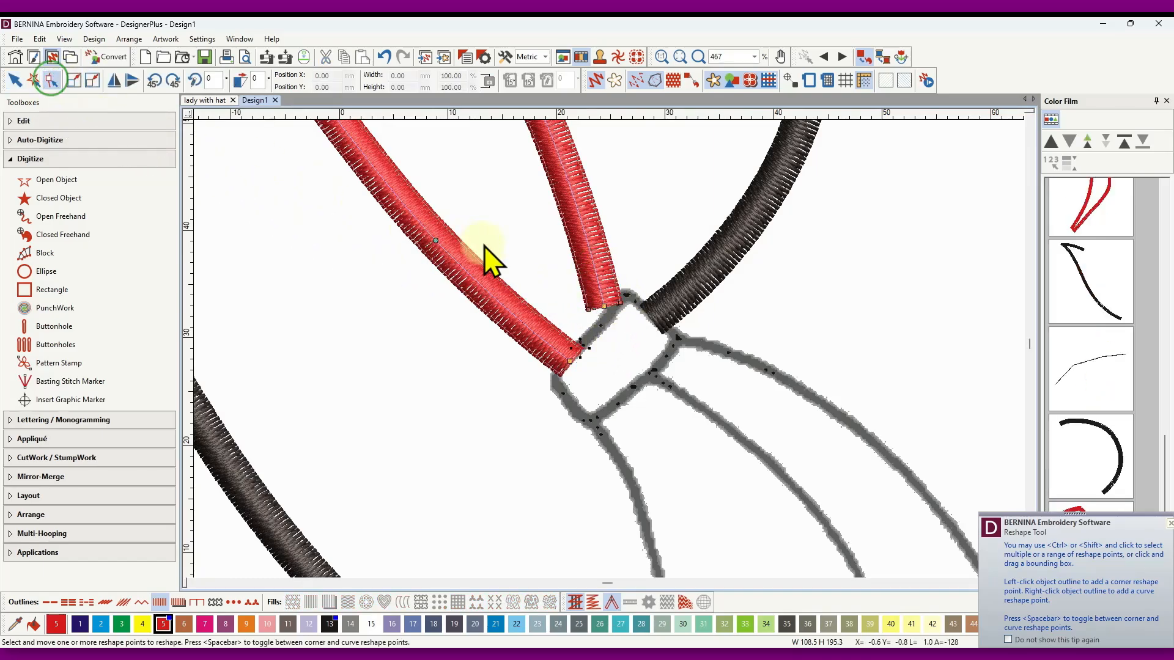
pyautogui.moveTo(604, 304); pyautogui.dragTo(615, 315)
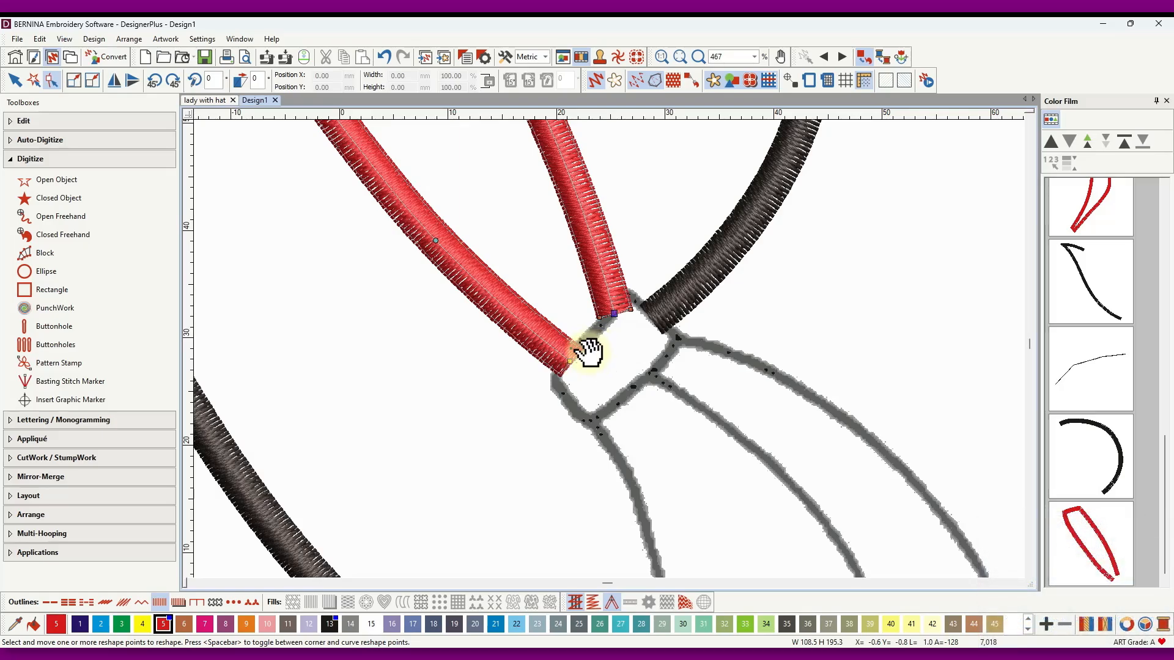
pyautogui.click(616, 314)
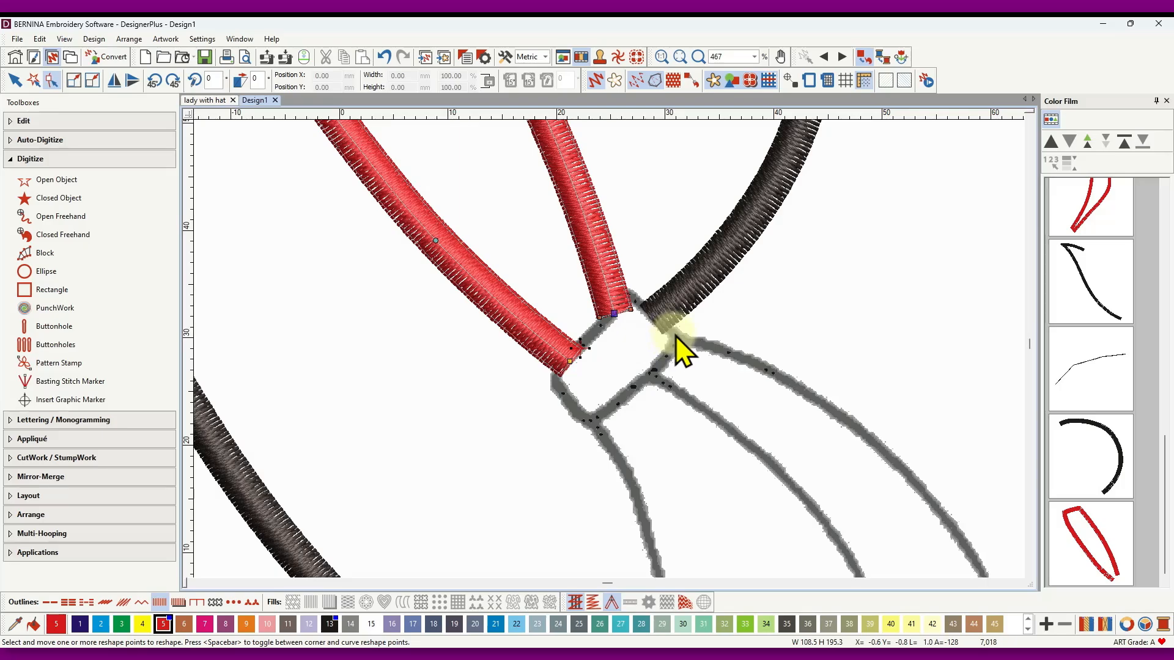
# Step: Move the hat band's stitching end marker to the tip near the black crown outline and its start marker to the other lower tip
pyautogui.scroll(-3, 602, 318)
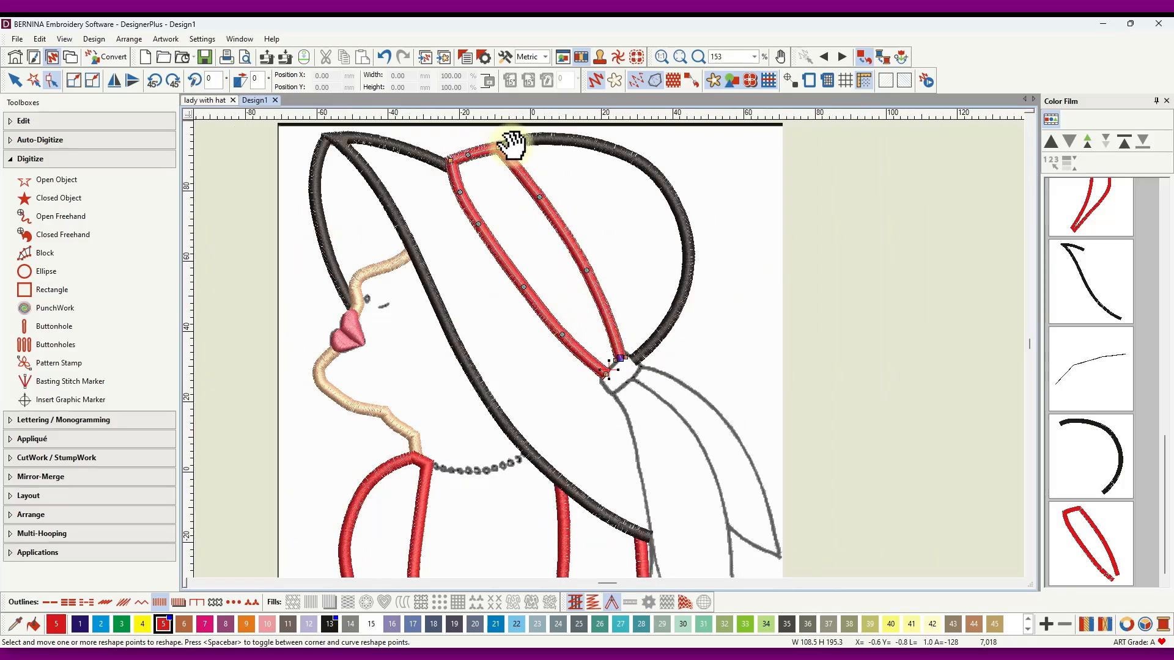
pyautogui.click(607, 374)
pyautogui.moveTo(616, 369)
pyautogui.mouseDown()
pyautogui.moveTo(626, 358)
pyautogui.moveTo(590, 384)
pyautogui.mouseUp()
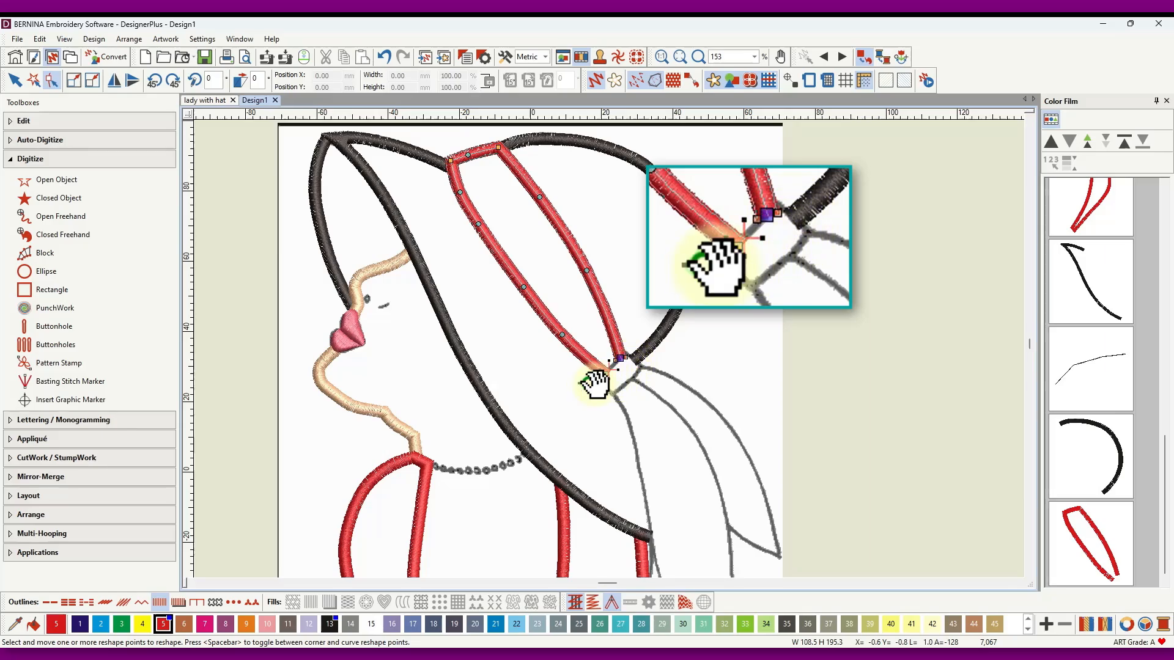
pyautogui.click(623, 357)
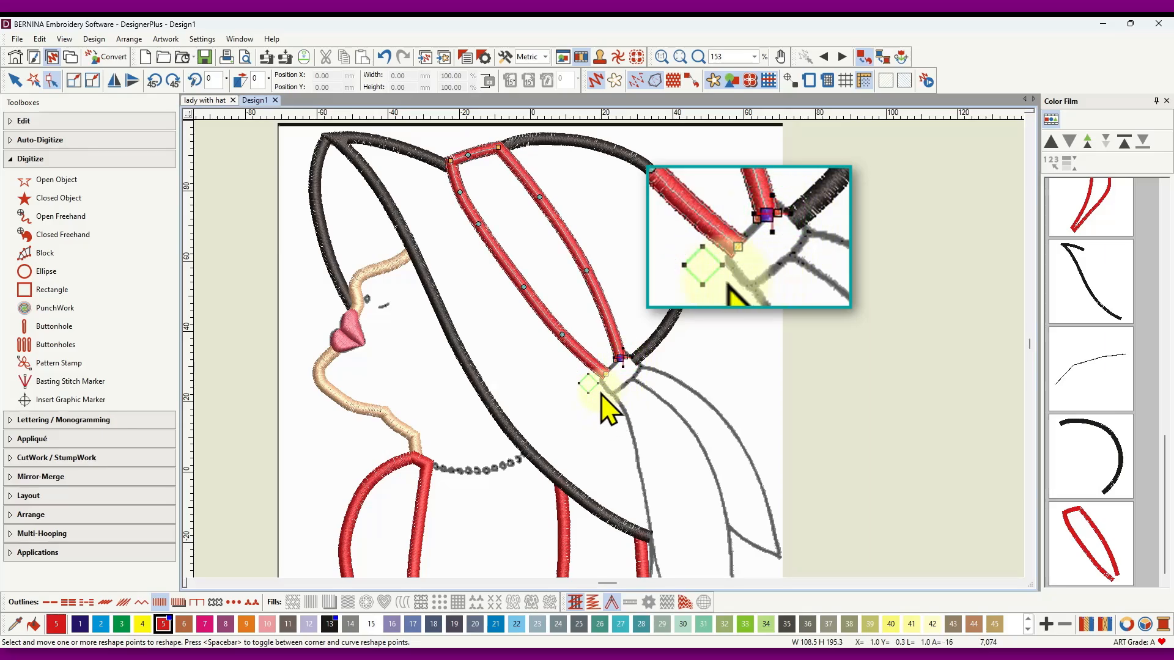
pyautogui.moveTo(589, 389); pyautogui.dragTo(603, 382)
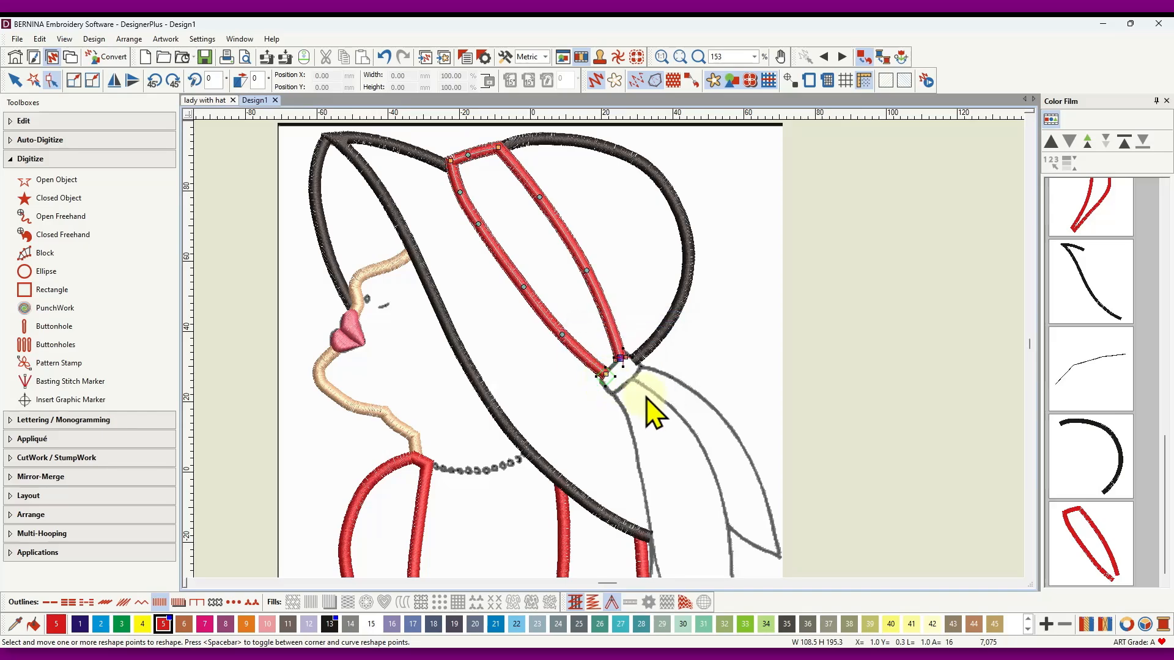
# Step: Turn off the realistic stitch view at the scarf knot and select the hat band to check where its stitching ends
pyautogui.scroll(3, 618, 361)
pyautogui.scroll(2, 616, 367)
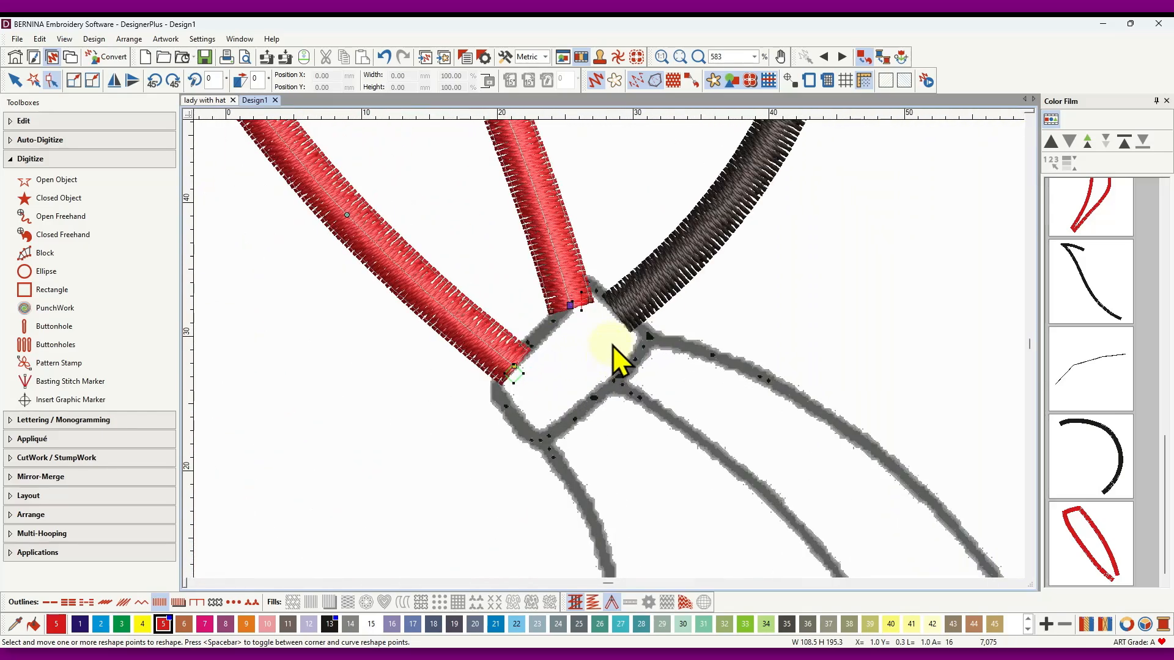
pyautogui.click(13, 81)
pyautogui.click(860, 310)
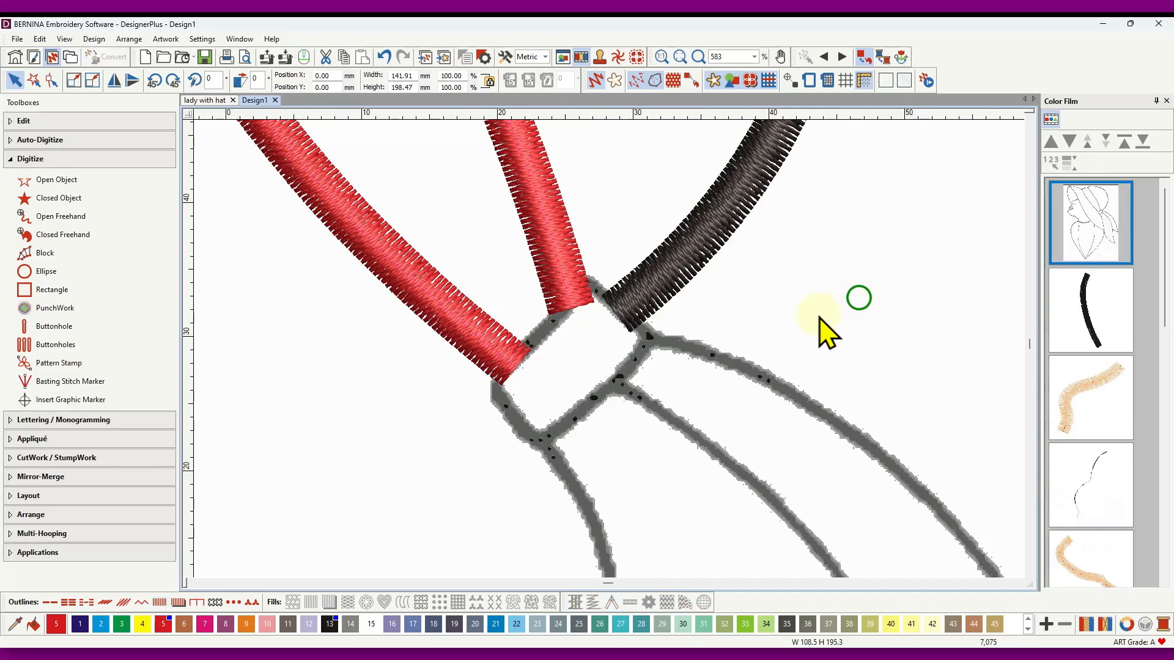
pyautogui.click(53, 602)
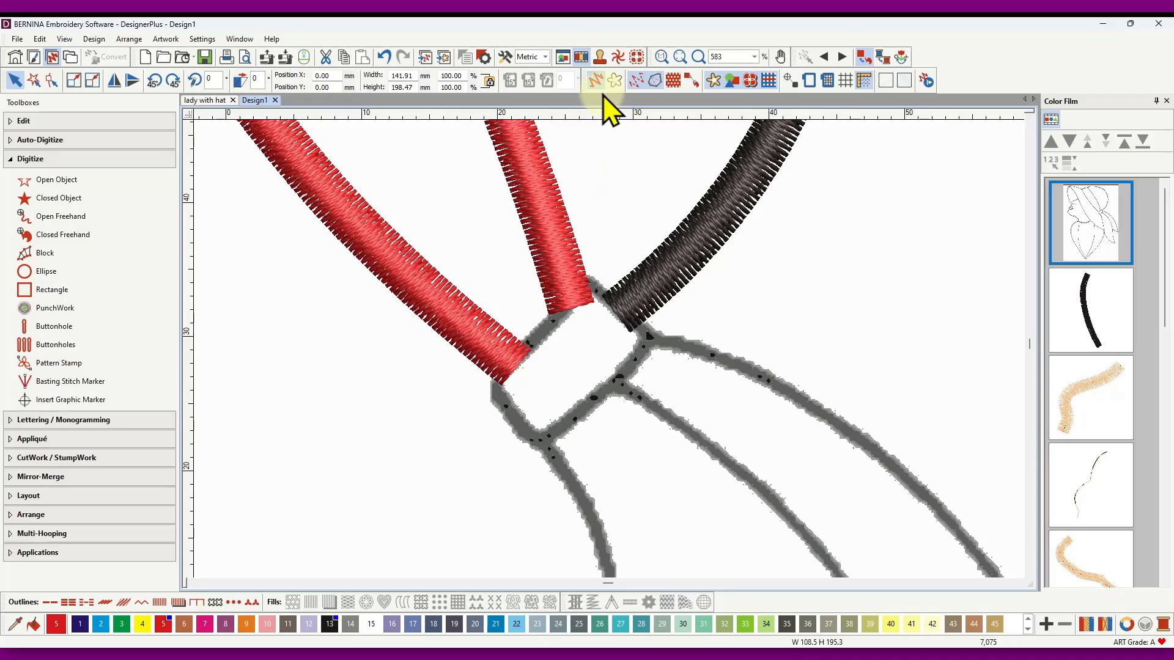
pyautogui.click(596, 81)
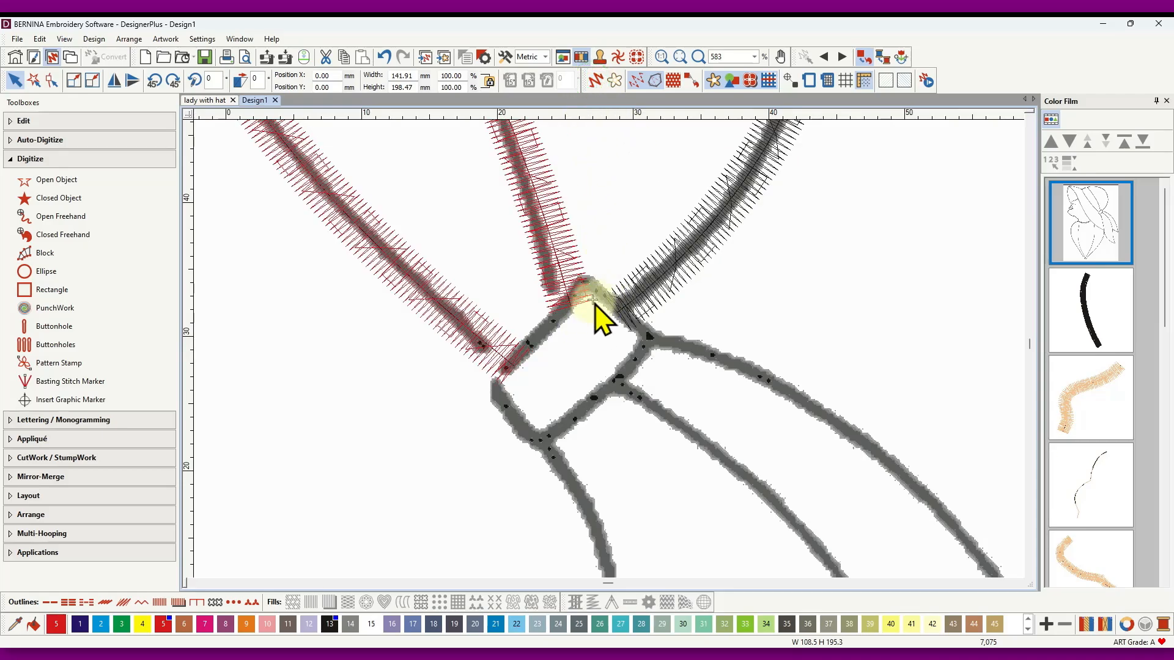
pyautogui.click(593, 301)
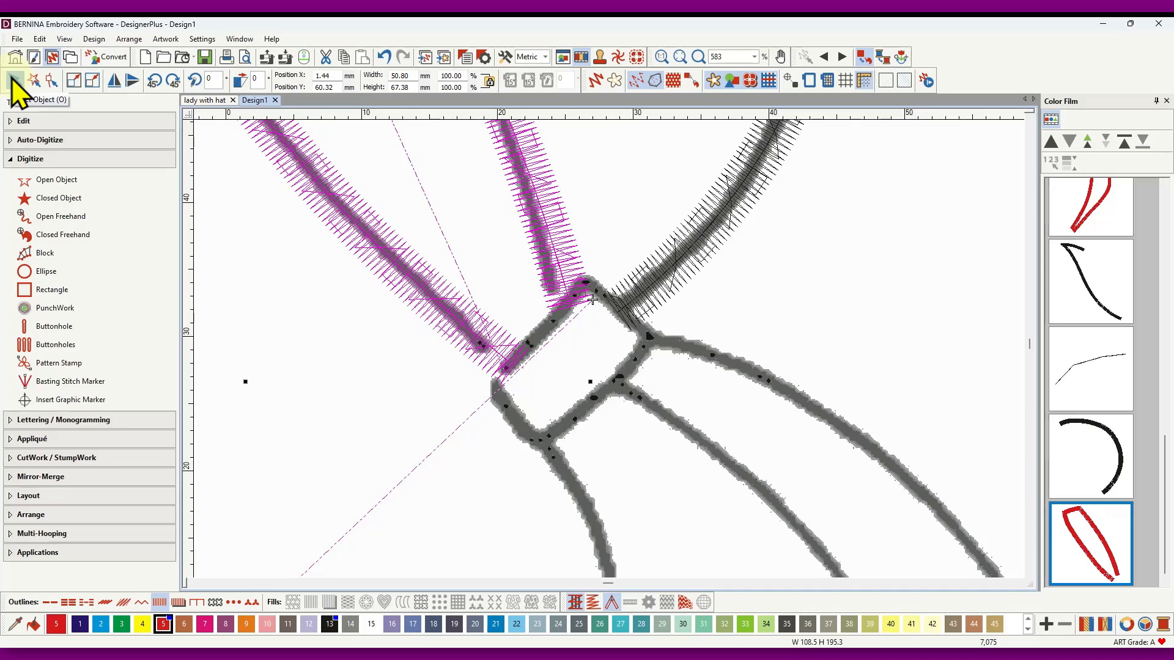
pyautogui.click(216, 301)
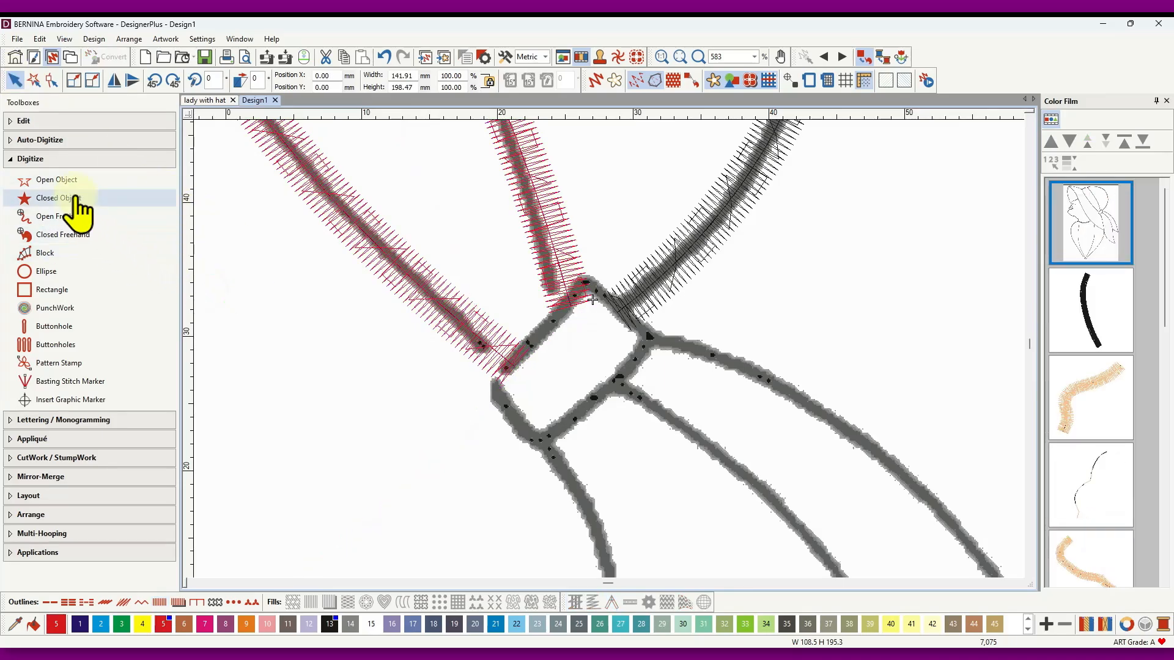
# Step: Digitize a red single-outline open object along the knot's upper edge, from the hat band's end to the outer scarf tail's starting corner
pyautogui.click(54, 180)
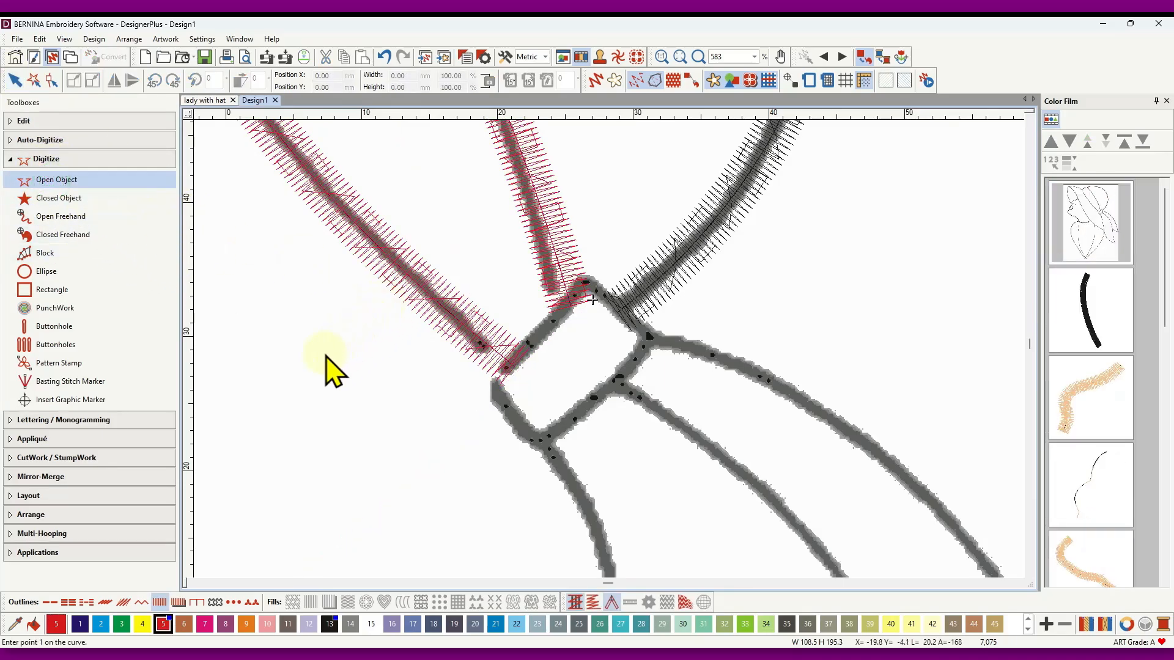
pyautogui.click(51, 602)
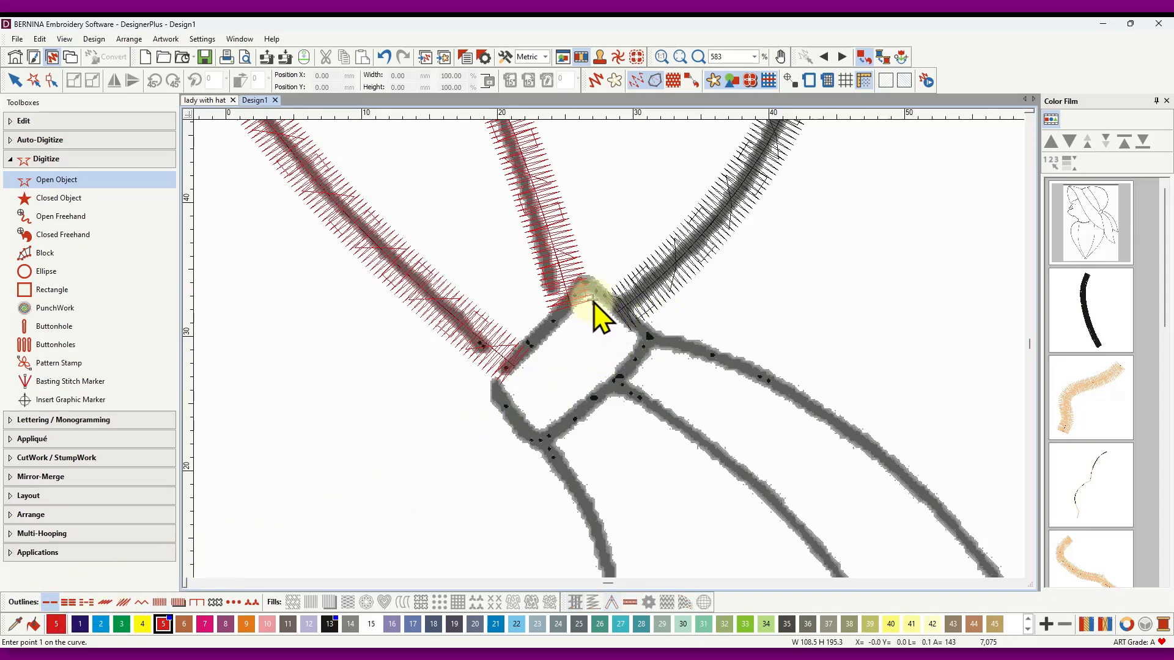
pyautogui.click(656, 345)
pyautogui.press('Return')
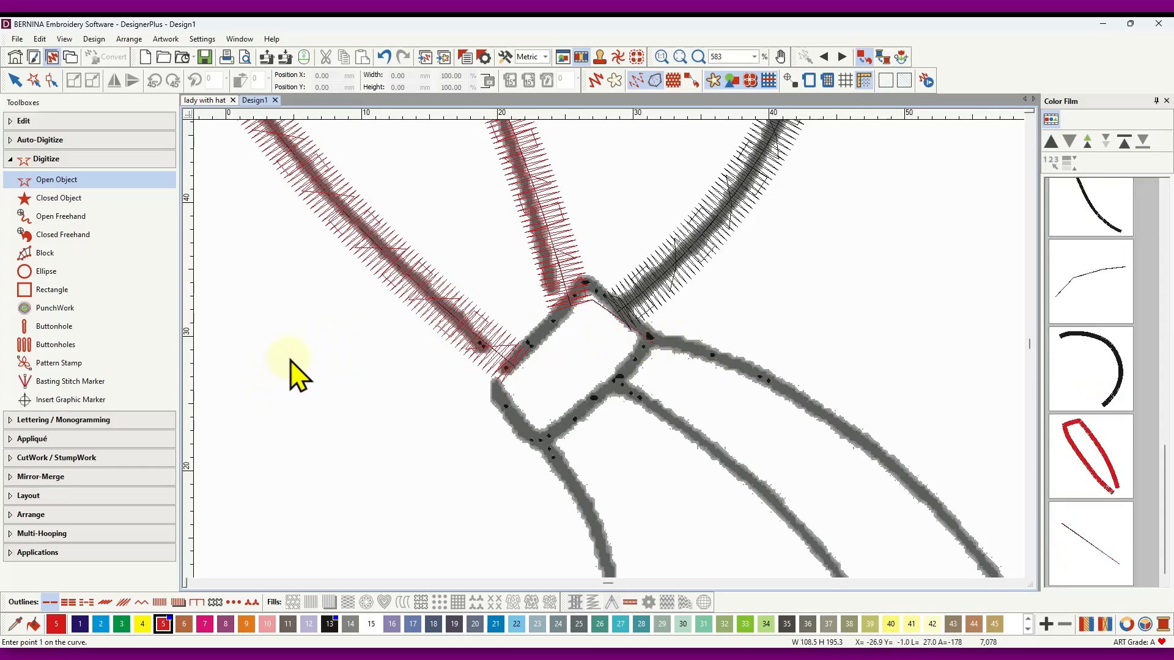
# Step: Digitize the outer scarf tail as a red satin-outline open object, from the knot's corner around the tip and back to the inner tail line
pyautogui.click(159, 604)
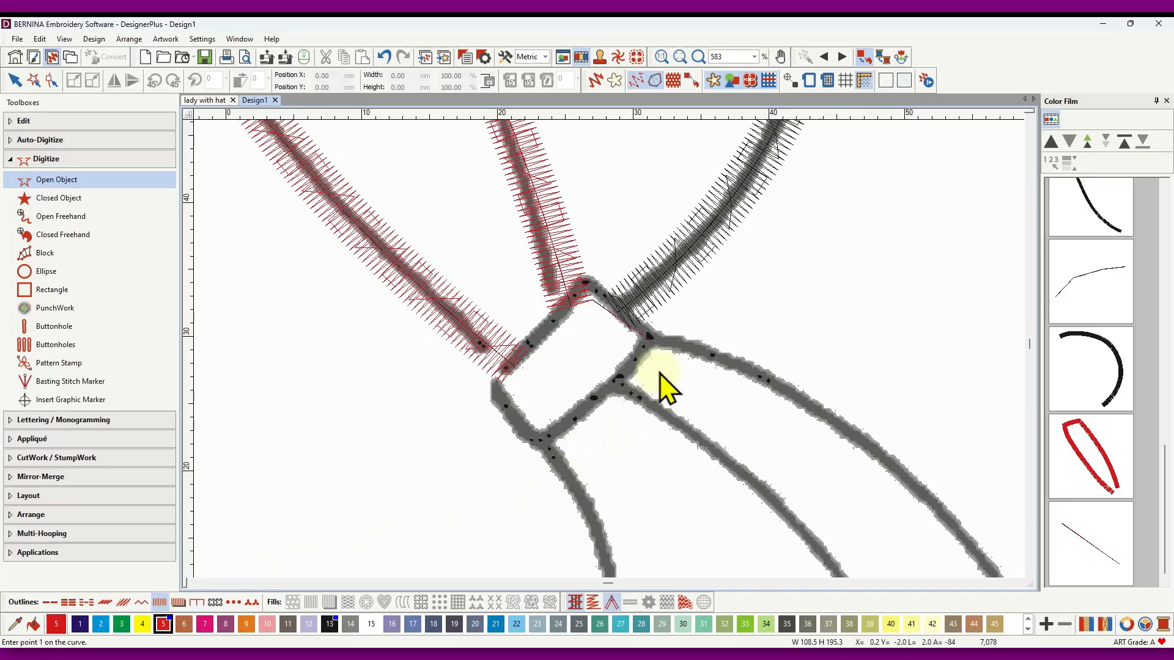
pyautogui.click(654, 344)
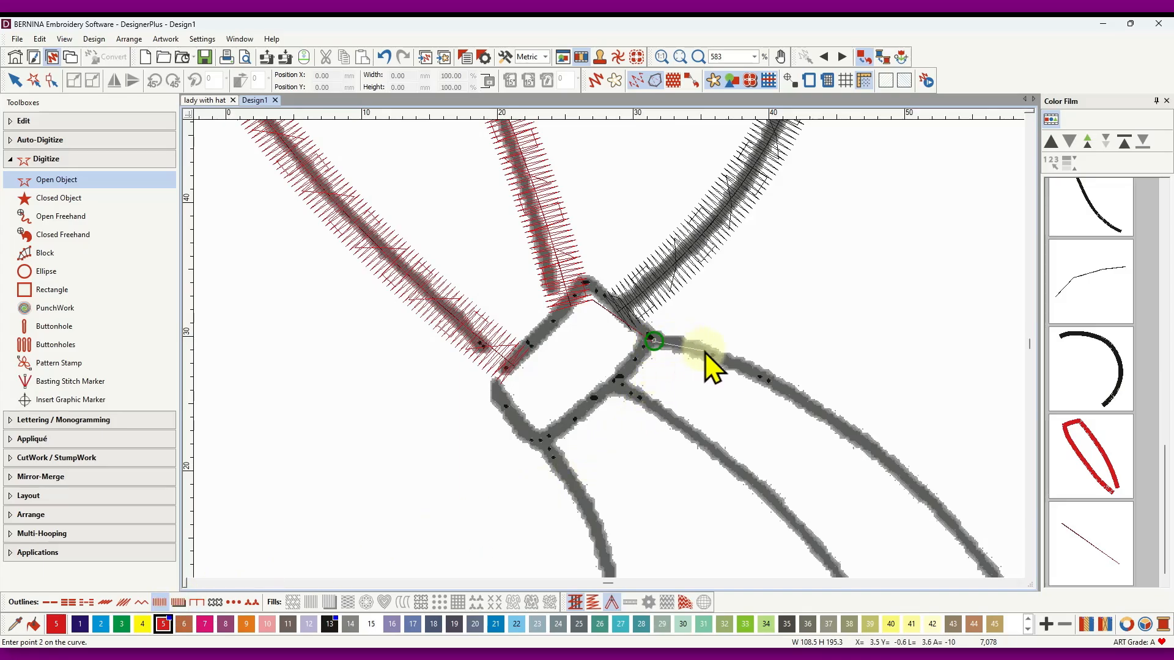
pyautogui.click(735, 362)
pyautogui.scroll(-3, 831, 428)
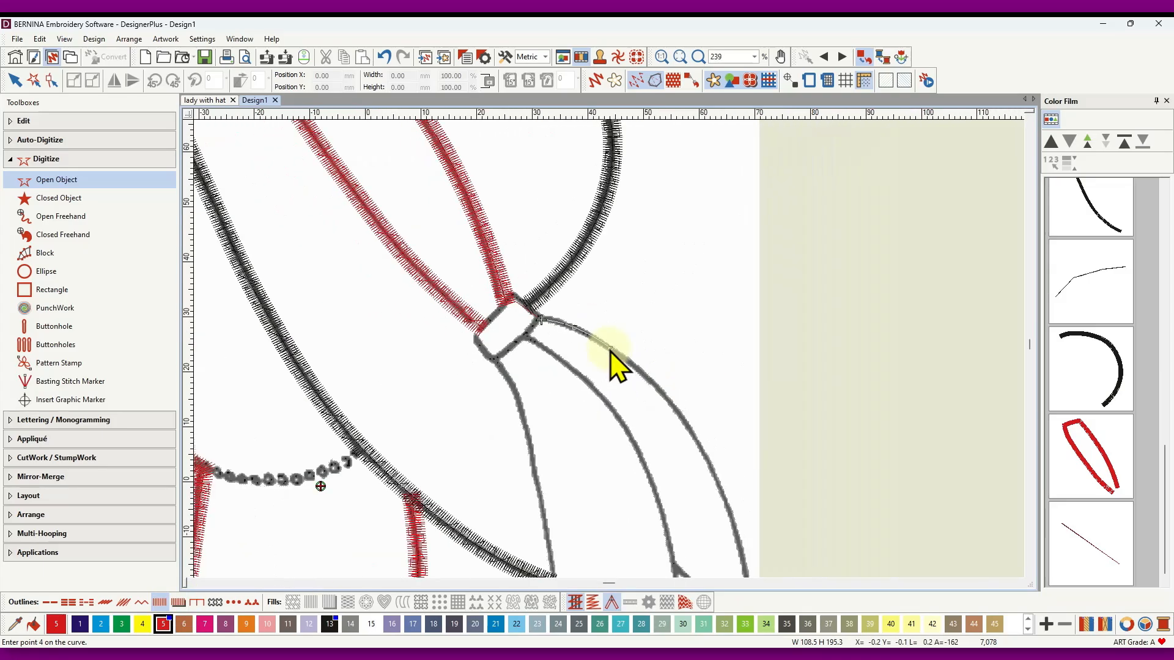
pyautogui.click(648, 383)
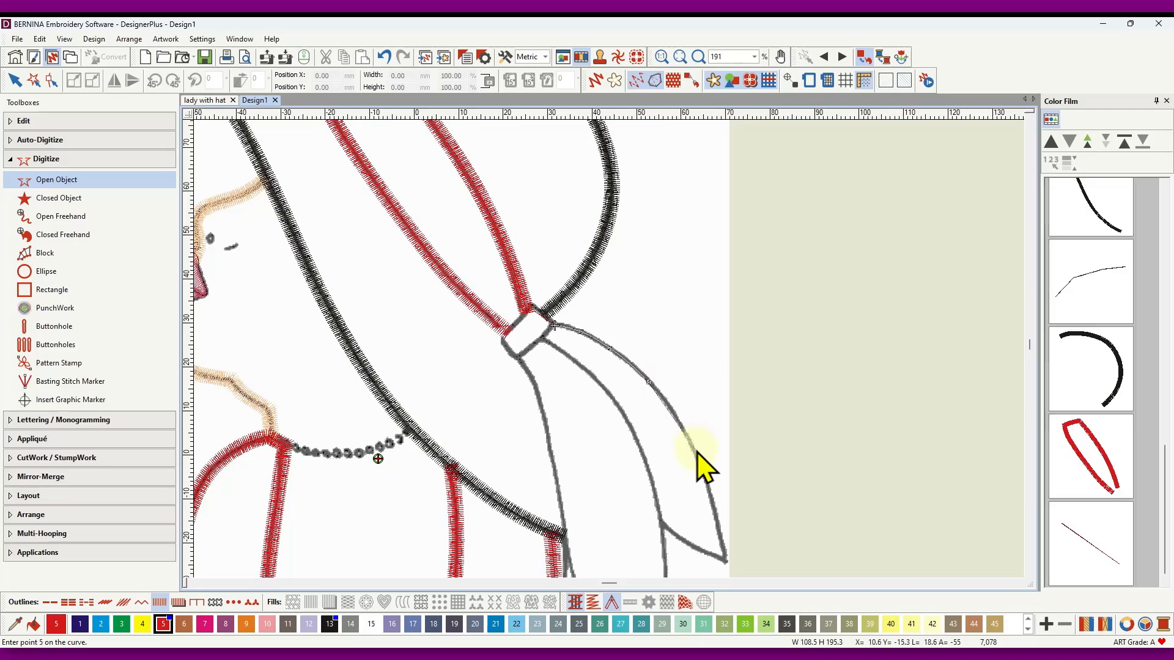
pyautogui.click(711, 504)
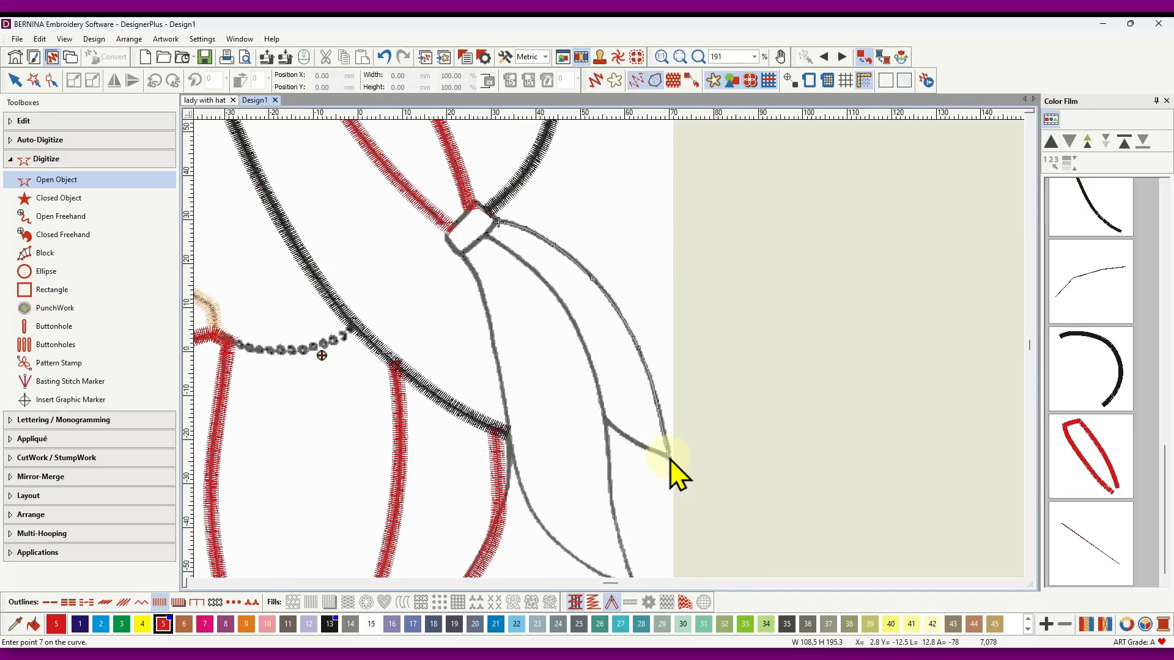
pyautogui.click(670, 458)
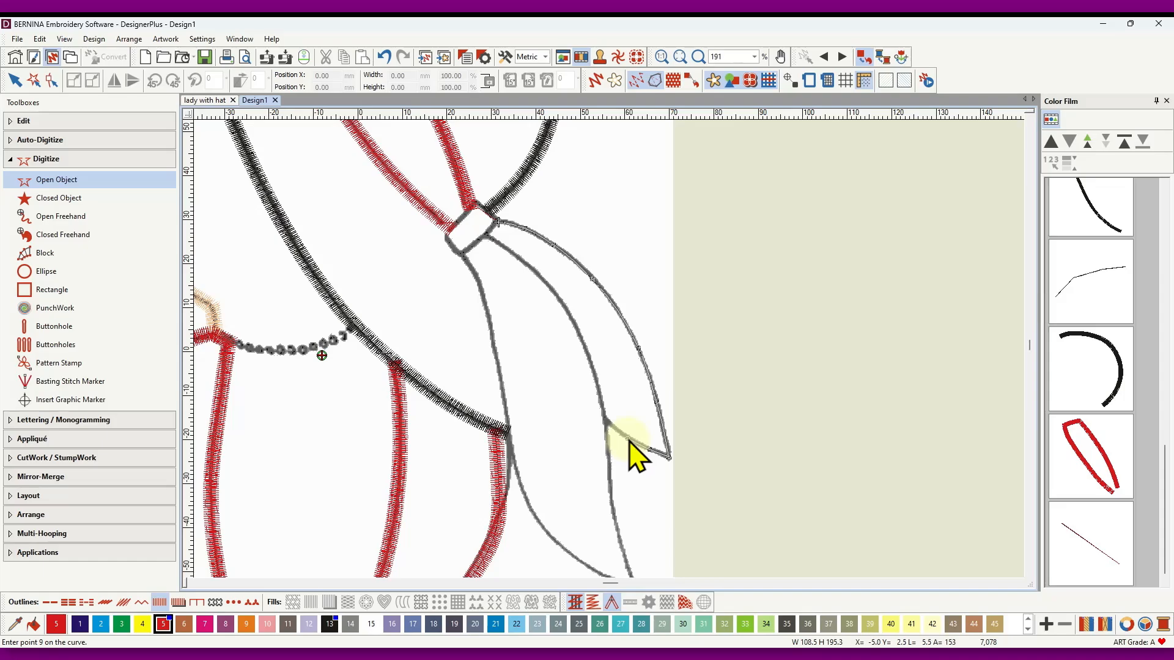
pyautogui.click(628, 440)
pyautogui.click(604, 421)
pyautogui.press('Return')
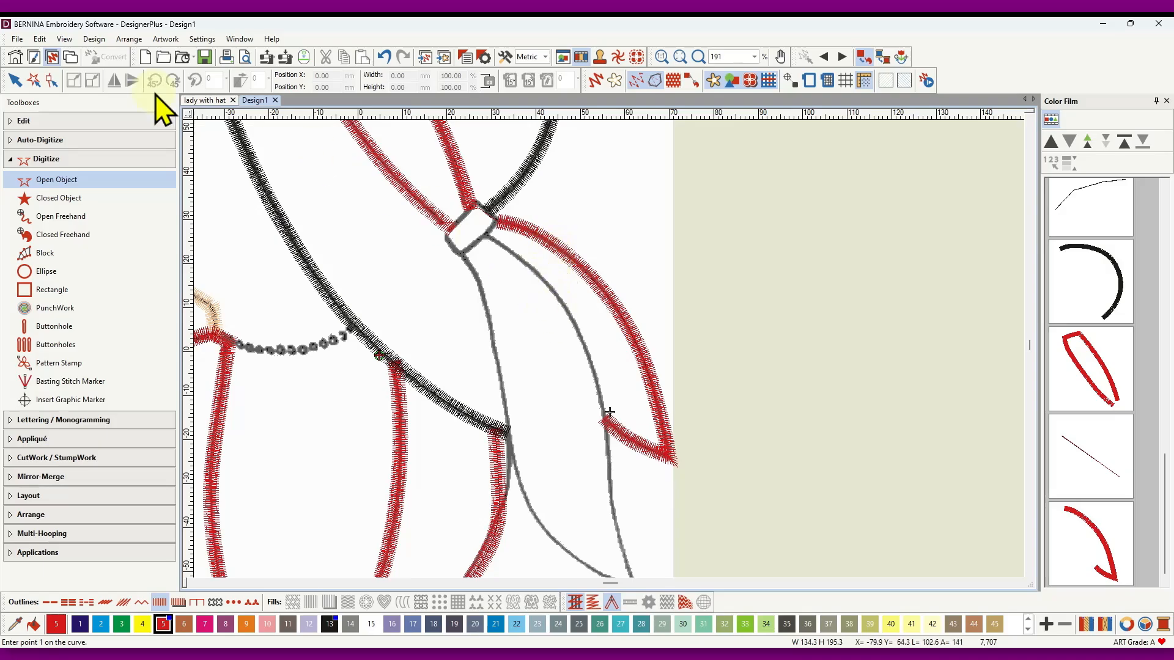
# Step: Reshape the outer scarf tail's upper end, shifting its start point into the knot outline and the nearest curve points slightly inward
pyautogui.click(15, 81)
pyautogui.click(52, 81)
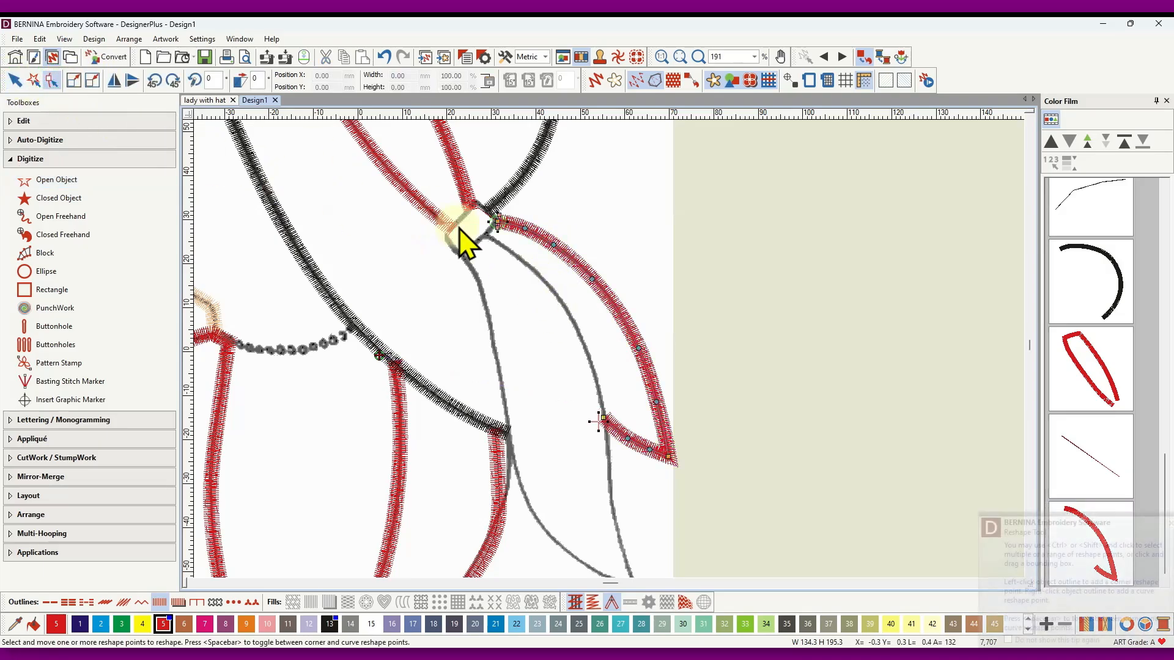
pyautogui.scroll(5, 568, 306)
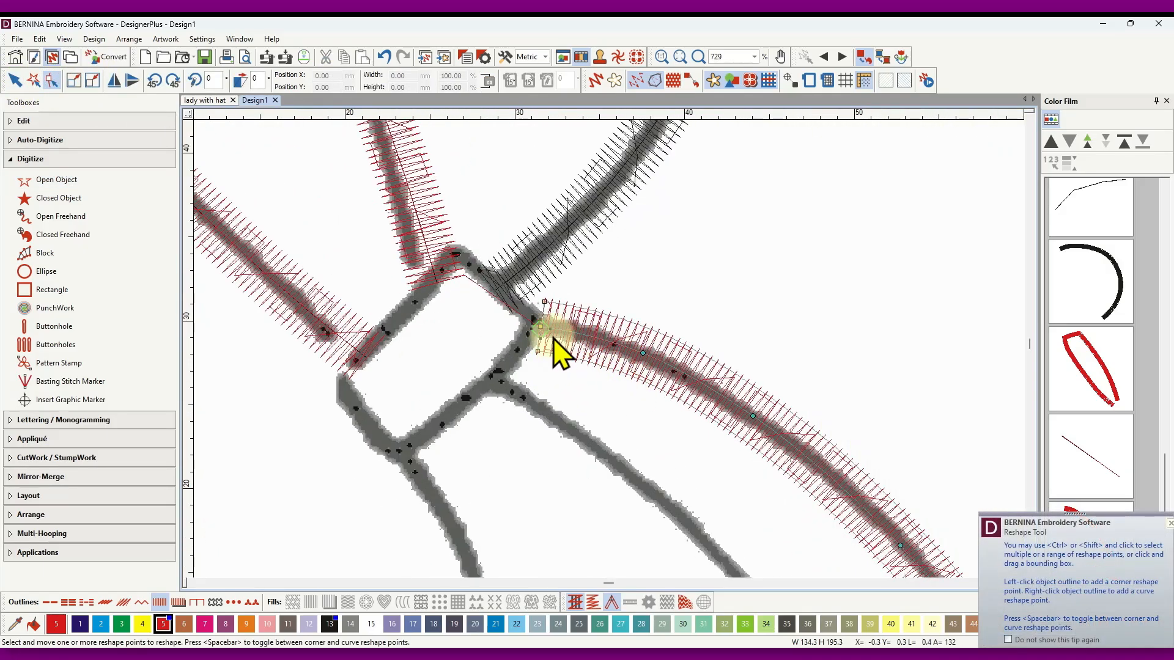
pyautogui.moveTo(541, 330); pyautogui.dragTo(529, 343)
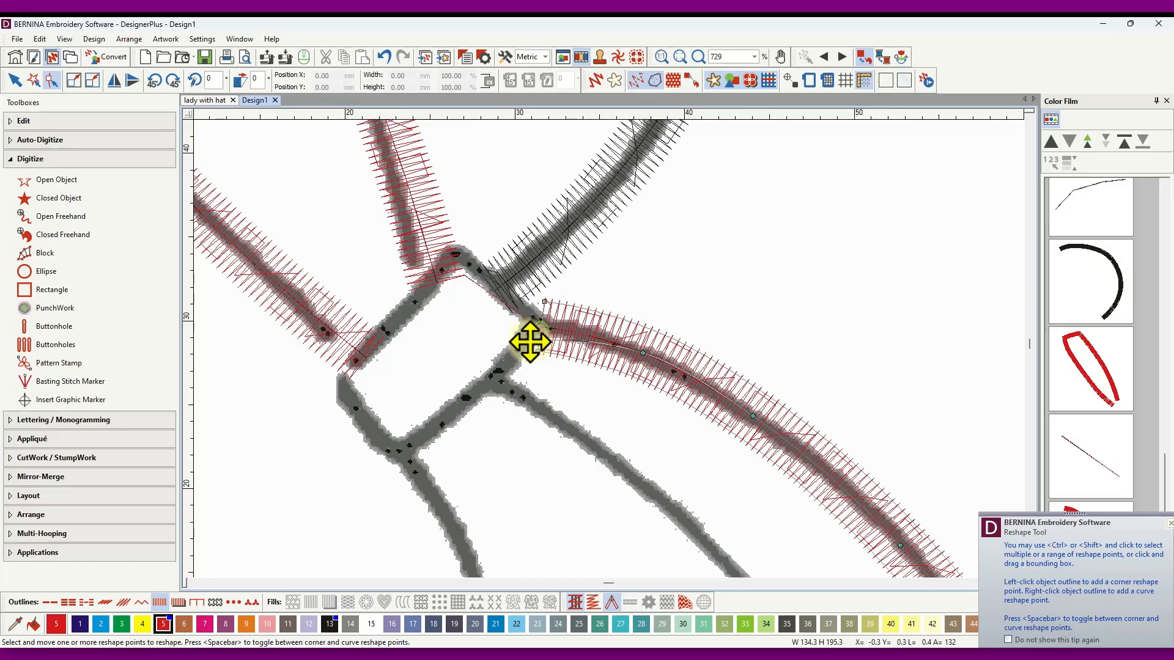
pyautogui.moveTo(643, 352); pyautogui.dragTo(636, 370)
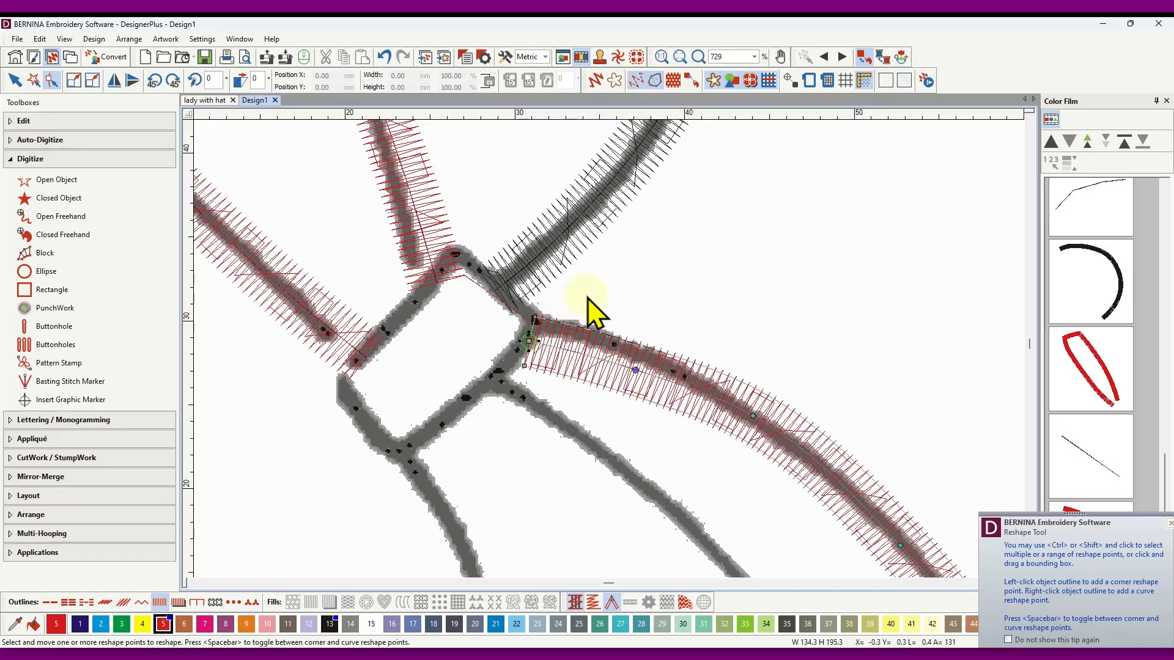
pyautogui.click(756, 418)
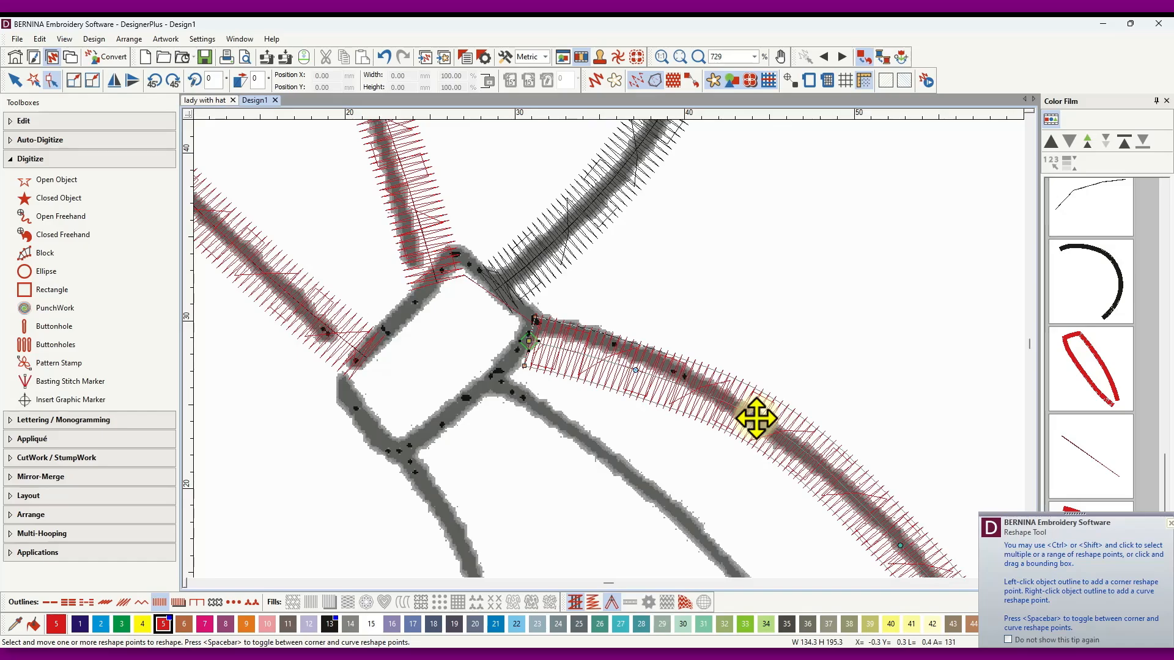
pyautogui.moveTo(756, 419); pyautogui.dragTo(752, 423)
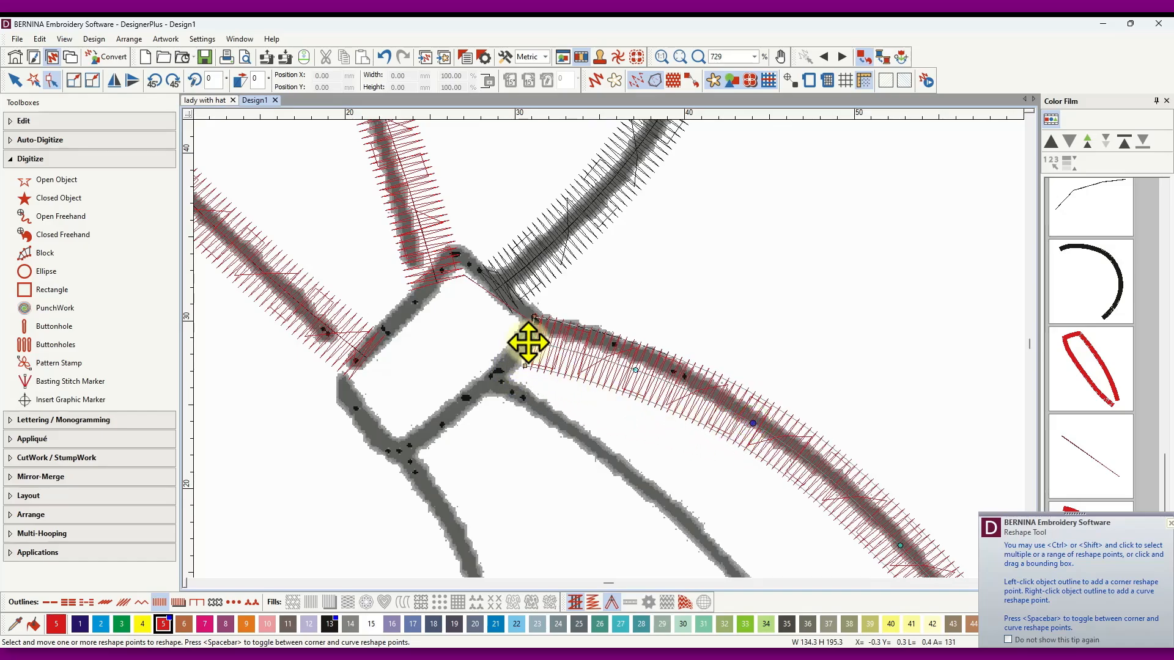
pyautogui.moveTo(527, 342); pyautogui.dragTo(517, 343)
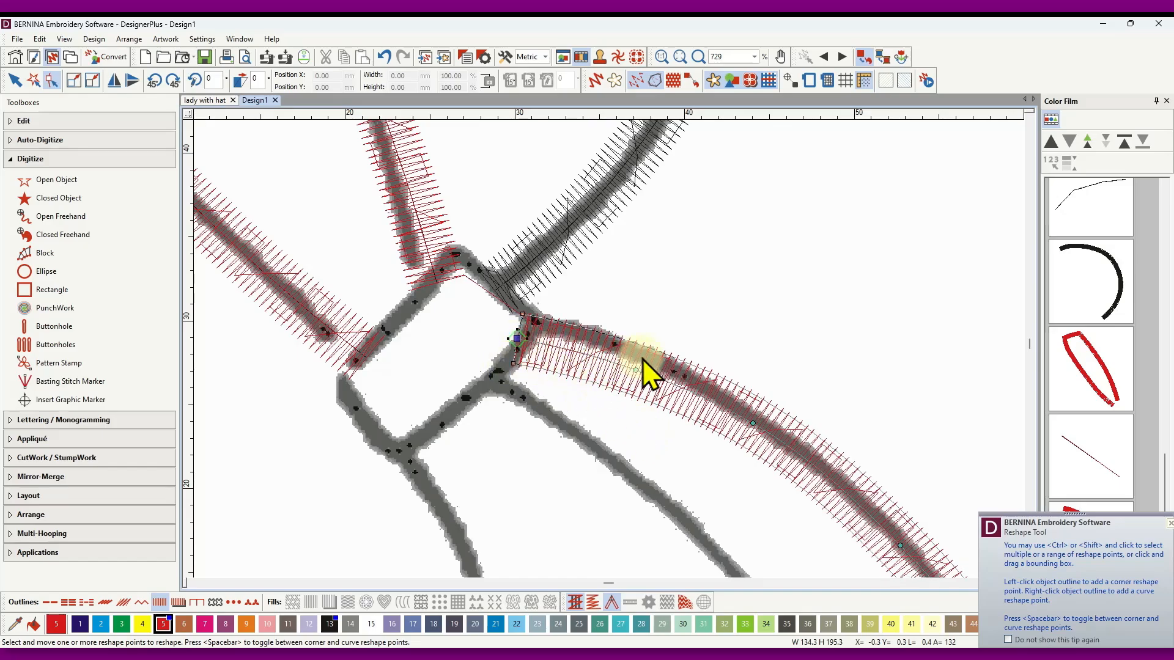
# Step: Reshape the outer scarf tail's lower end by shifting its end point slightly down along the inner tail line, then deselect it
pyautogui.scroll(-5, 651, 403)
pyautogui.scroll(4, 618, 362)
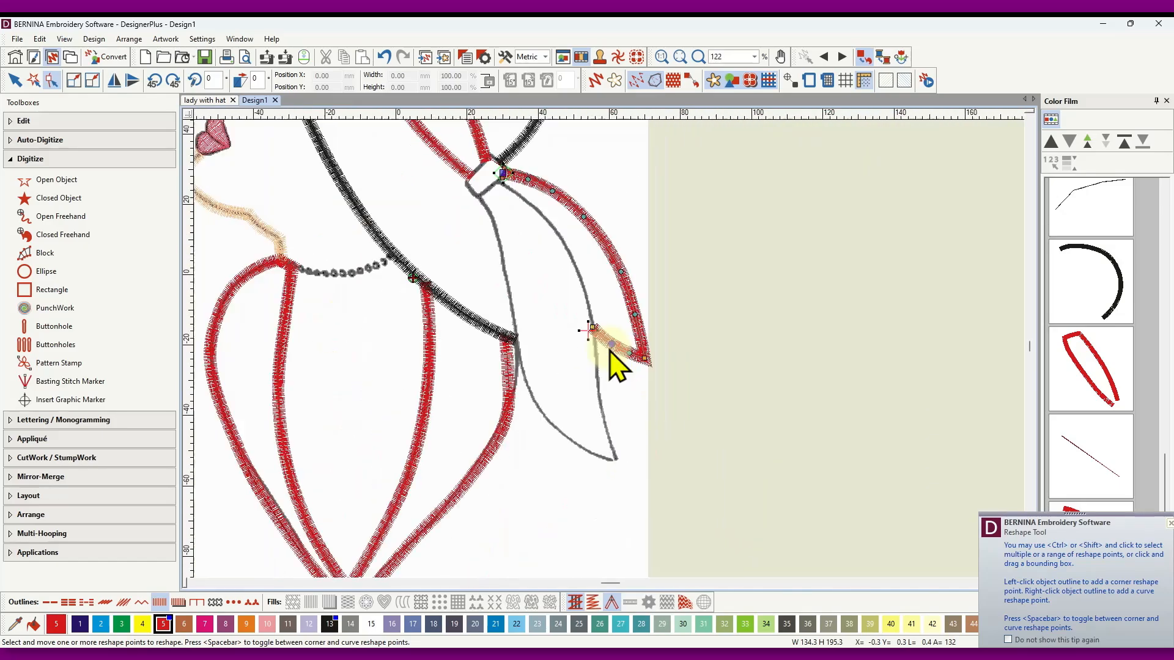
pyautogui.scroll(2, 600, 340)
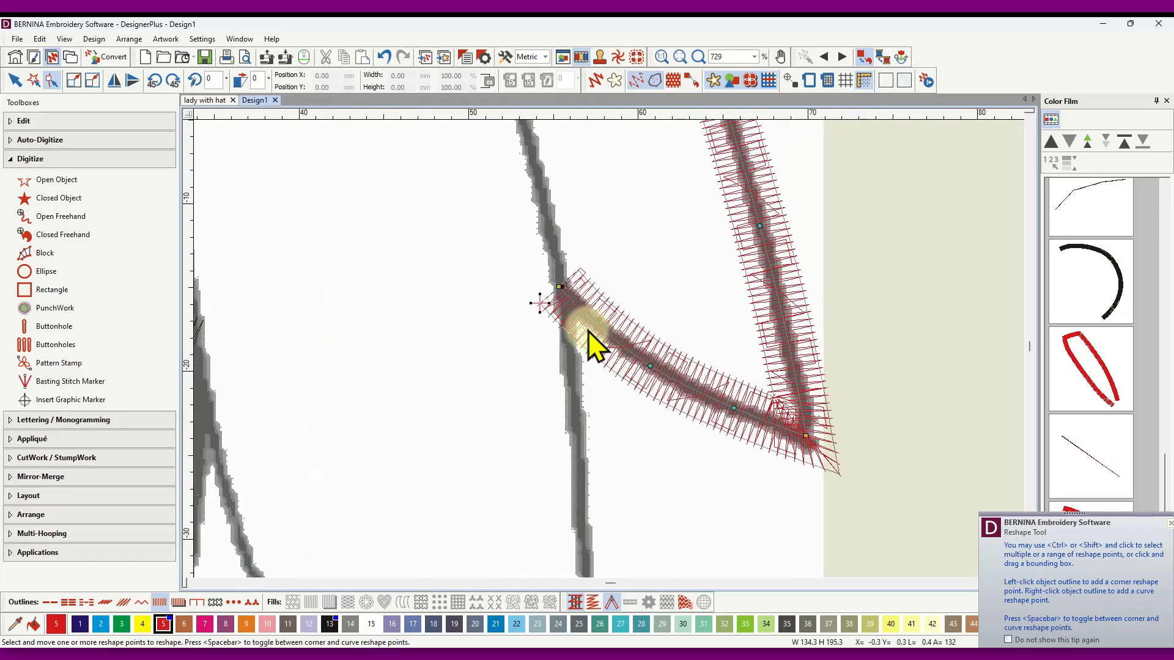
pyautogui.click(555, 304)
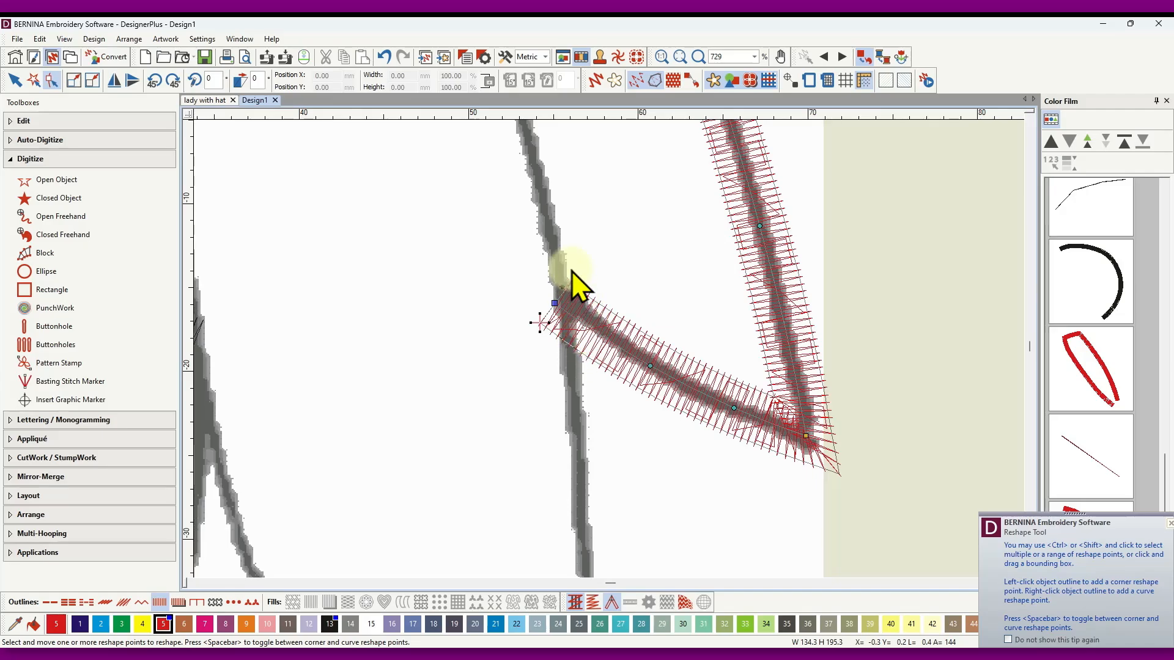
pyautogui.scroll(-5, 542, 209)
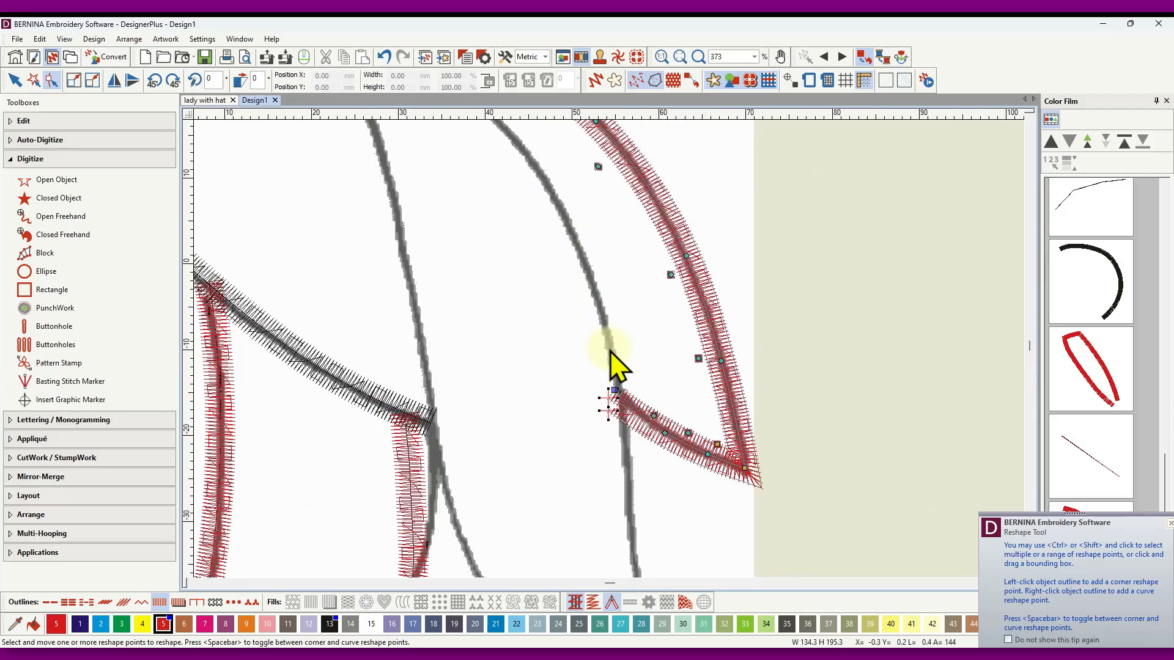
pyautogui.scroll(-2, 573, 312)
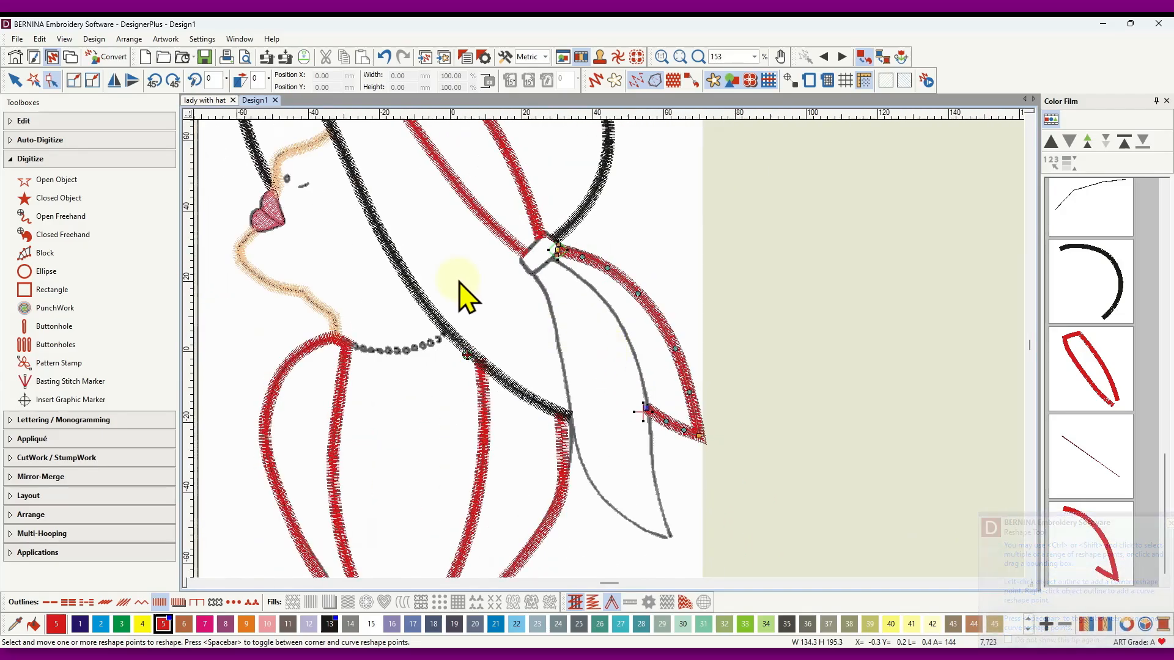
pyautogui.click(16, 80)
pyautogui.click(800, 279)
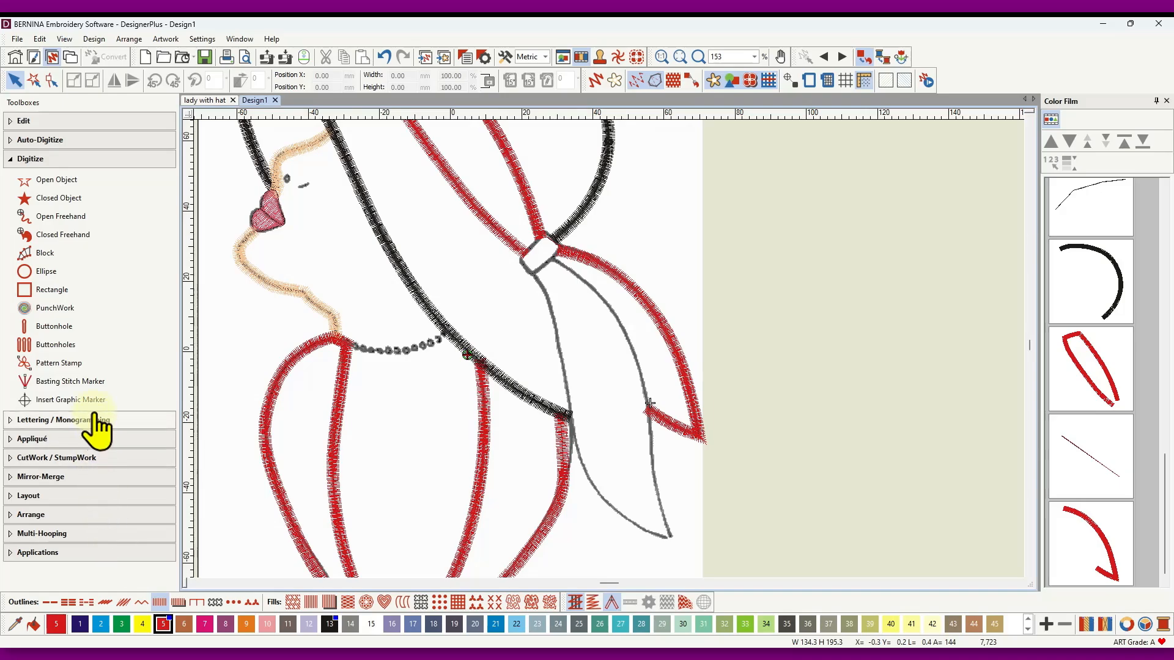
# Step: Digitize the inner scarf tail as a red satin-outline open object, from the knot down to the tip and back up to the knot's lower corner
pyautogui.click(86, 185)
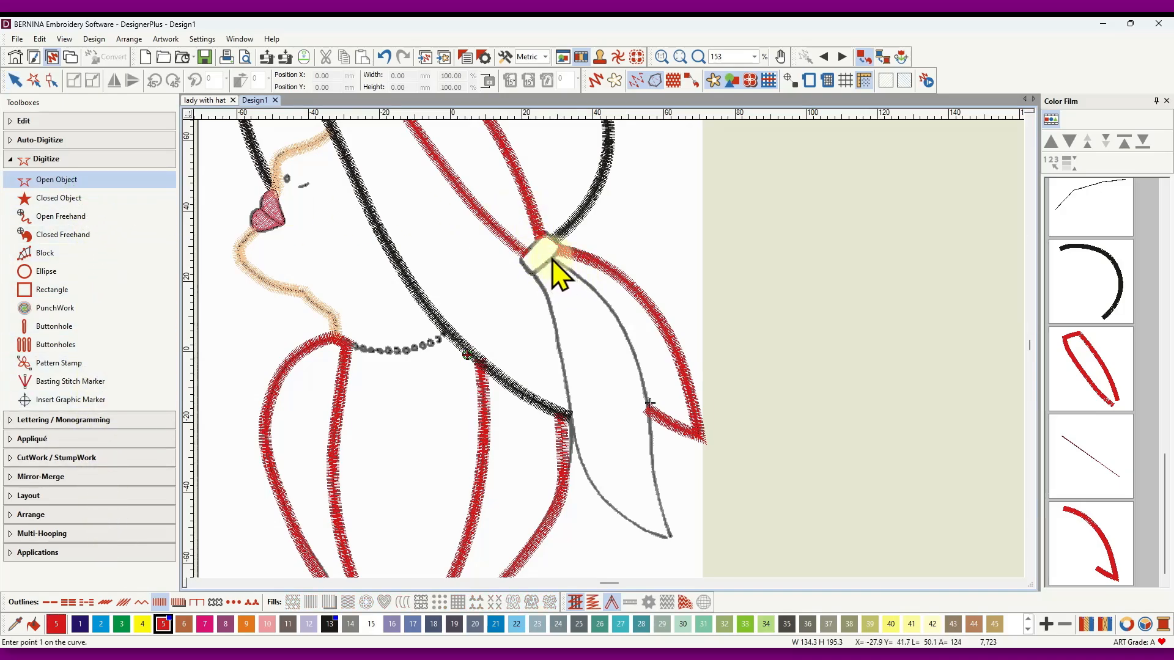
pyautogui.click(596, 292)
pyautogui.click(632, 347)
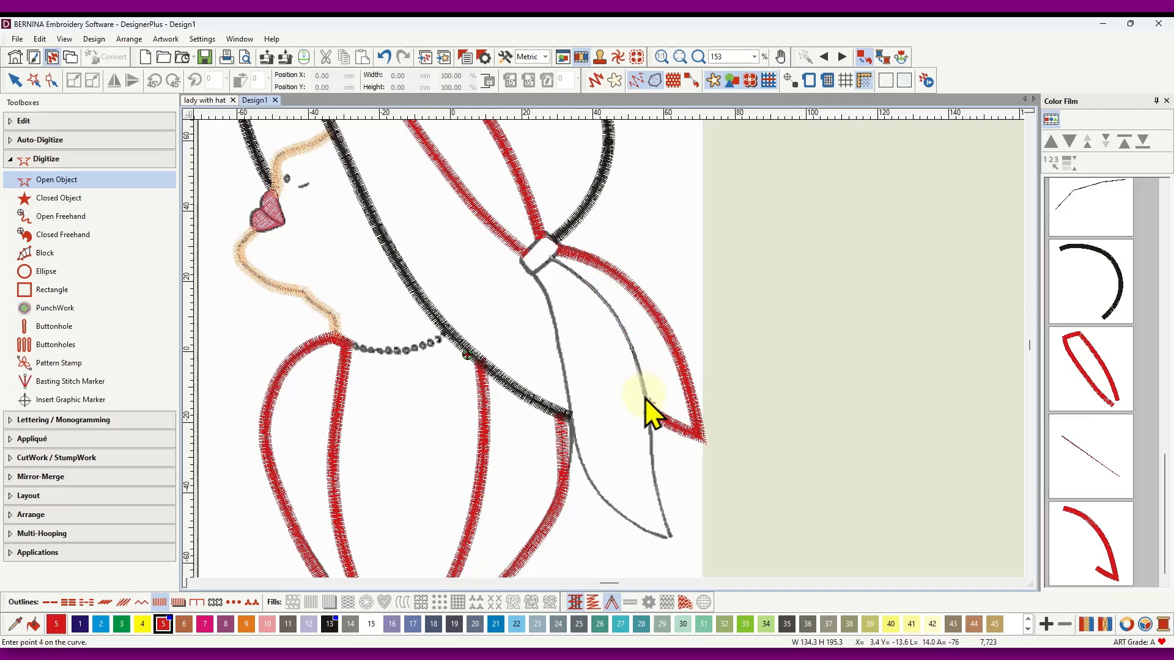
pyautogui.click(646, 397)
pyautogui.click(650, 446)
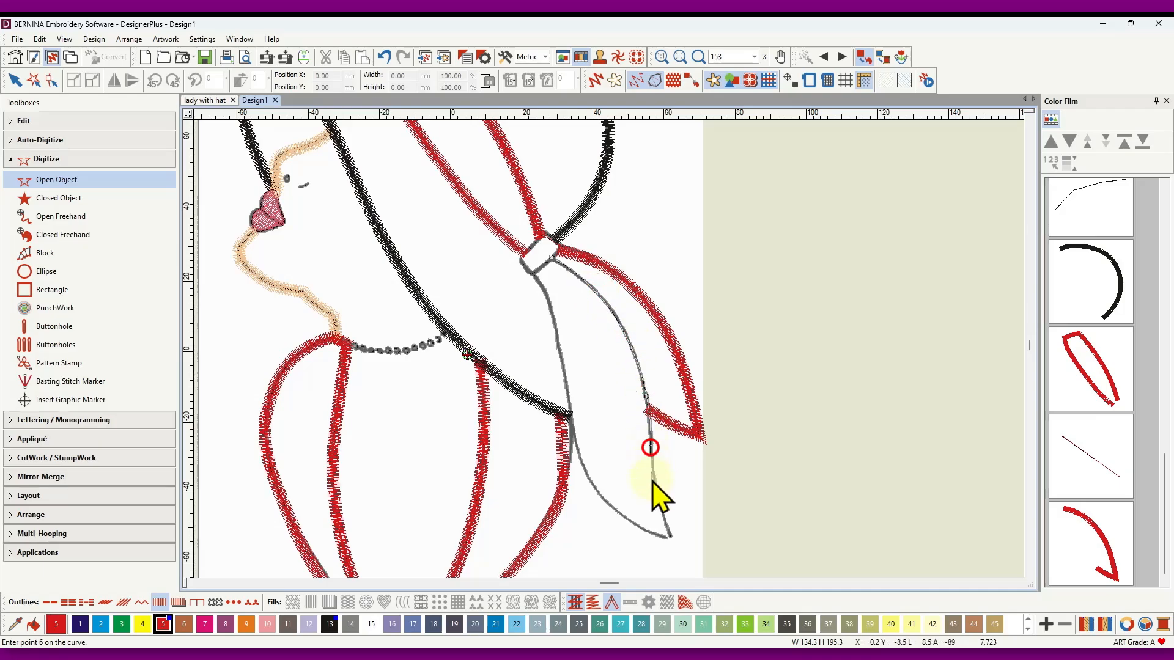
pyautogui.click(656, 492)
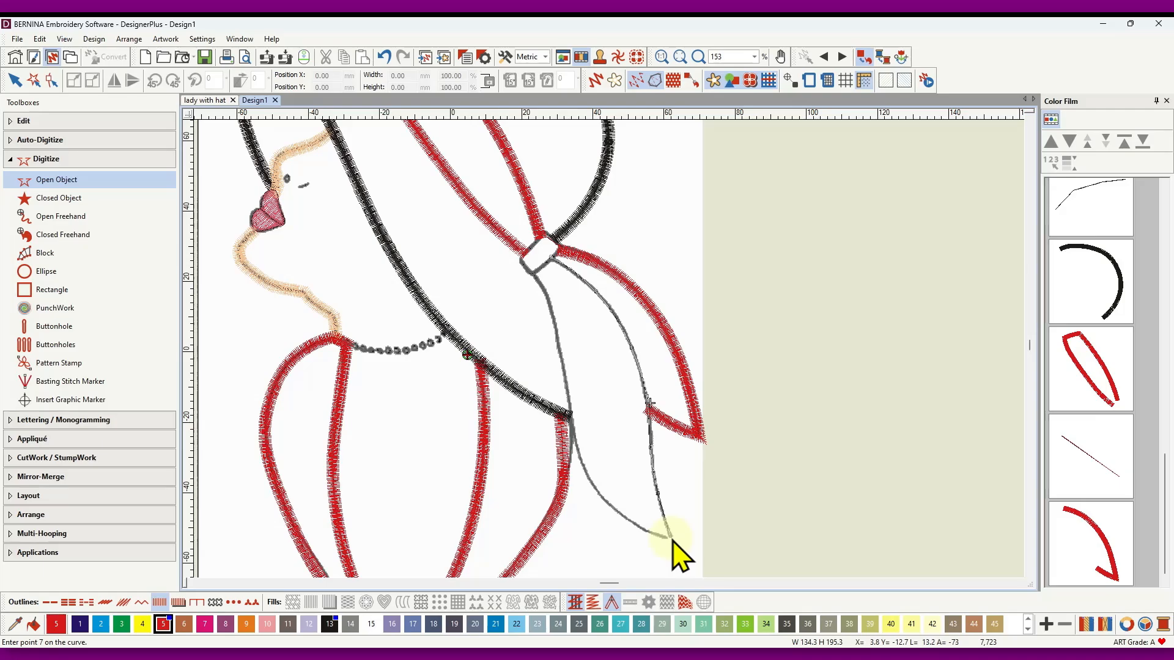
pyautogui.click(671, 537)
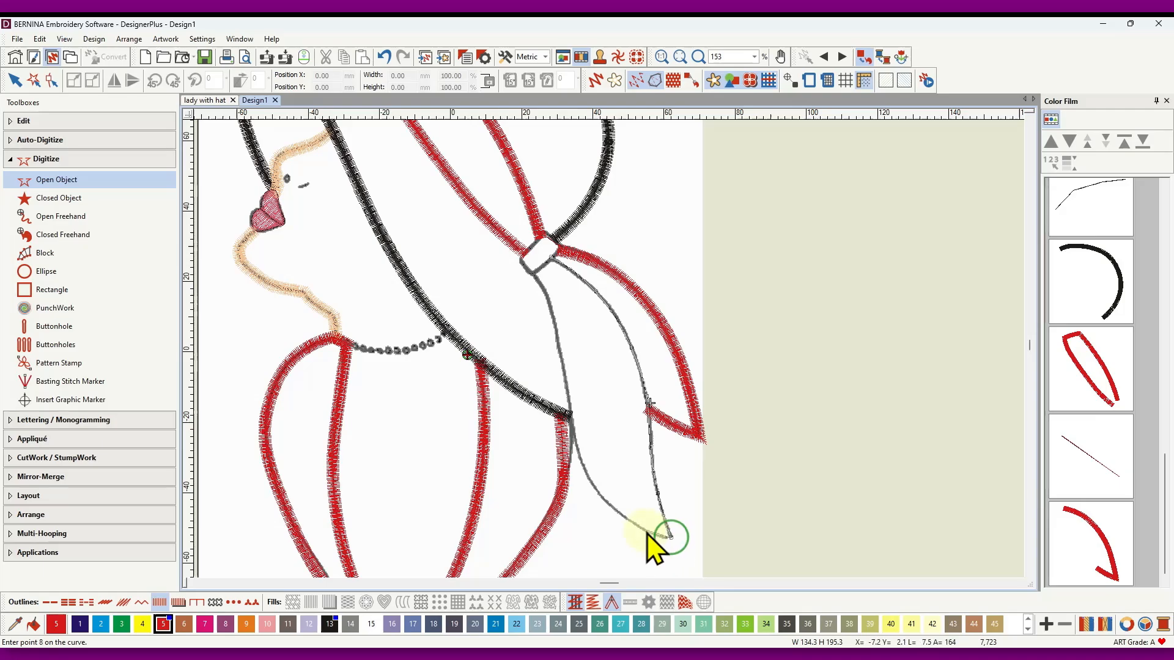
pyautogui.click(588, 478)
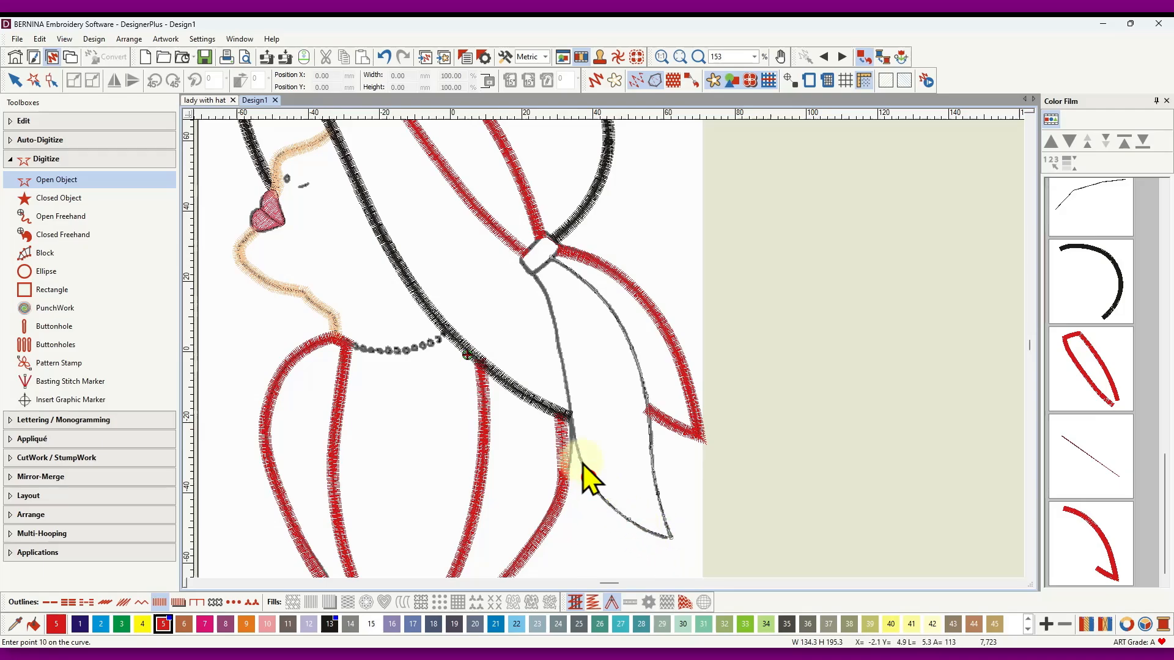
pyautogui.click(570, 427)
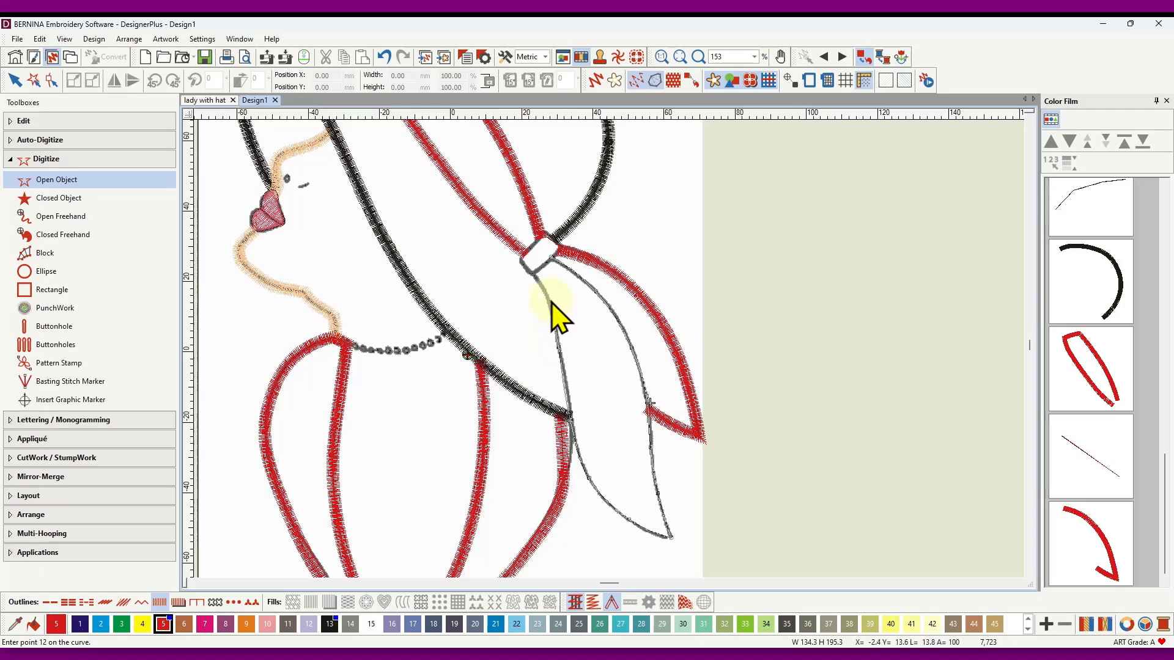
pyautogui.click(534, 273)
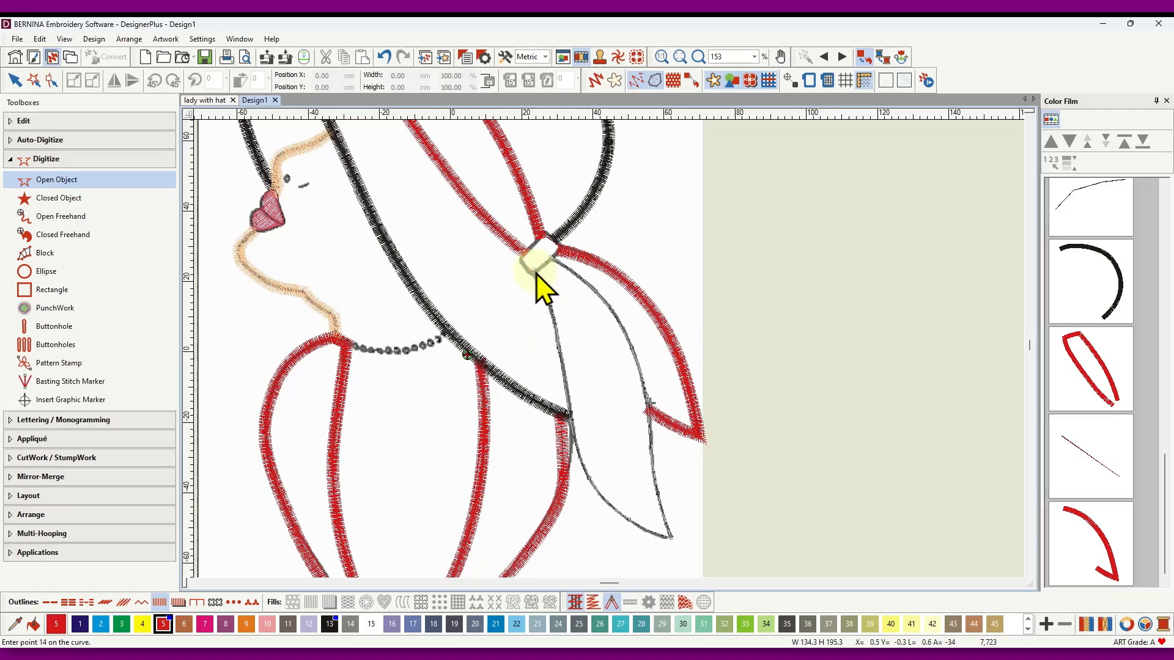
pyautogui.press('Return')
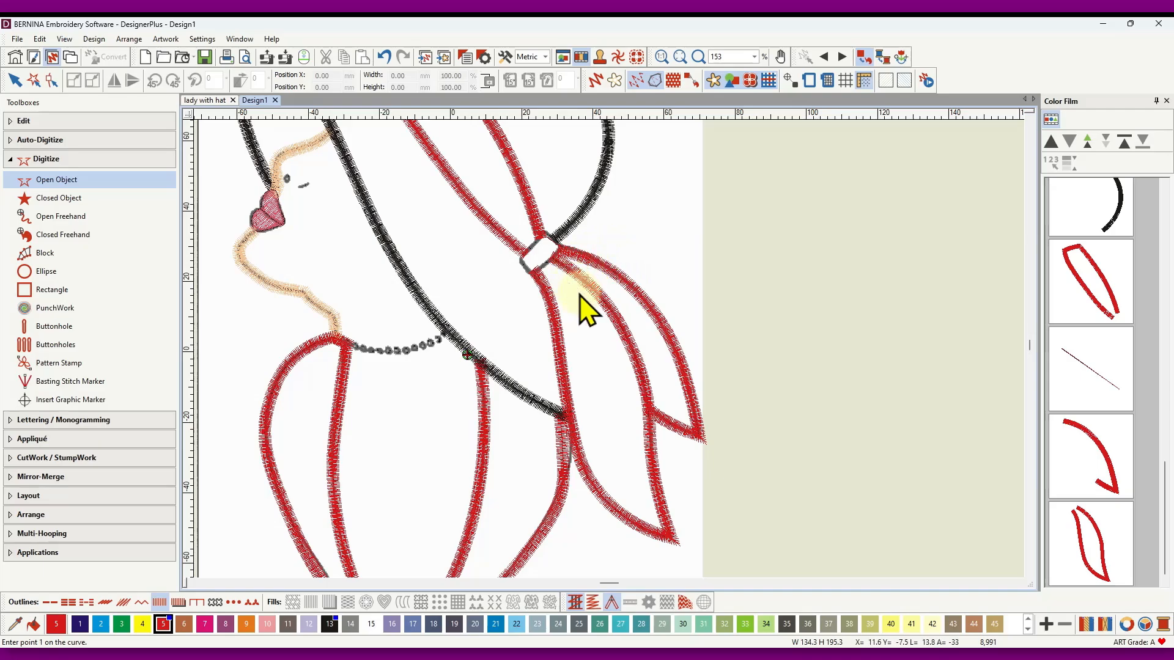
# Step: Reshape the V-shaped red outline below the hat brim so the upper end of its outer side follows the artwork and meets the inner scarf tail
pyautogui.scroll(5, 610, 350)
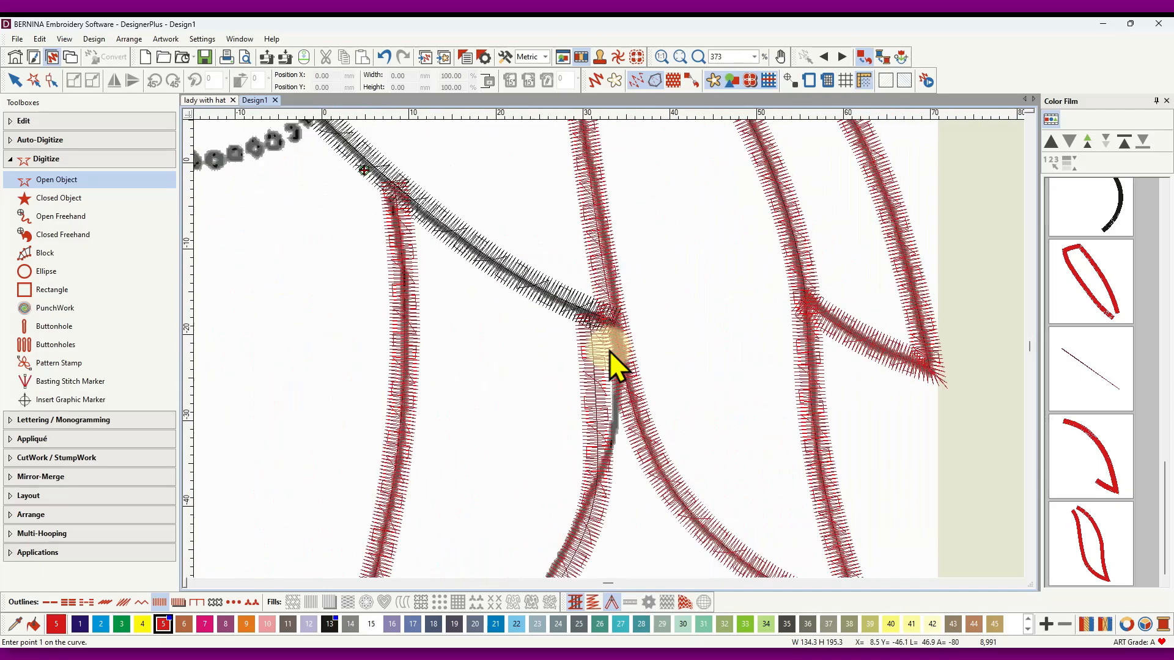
pyautogui.scroll(-4, 610, 351)
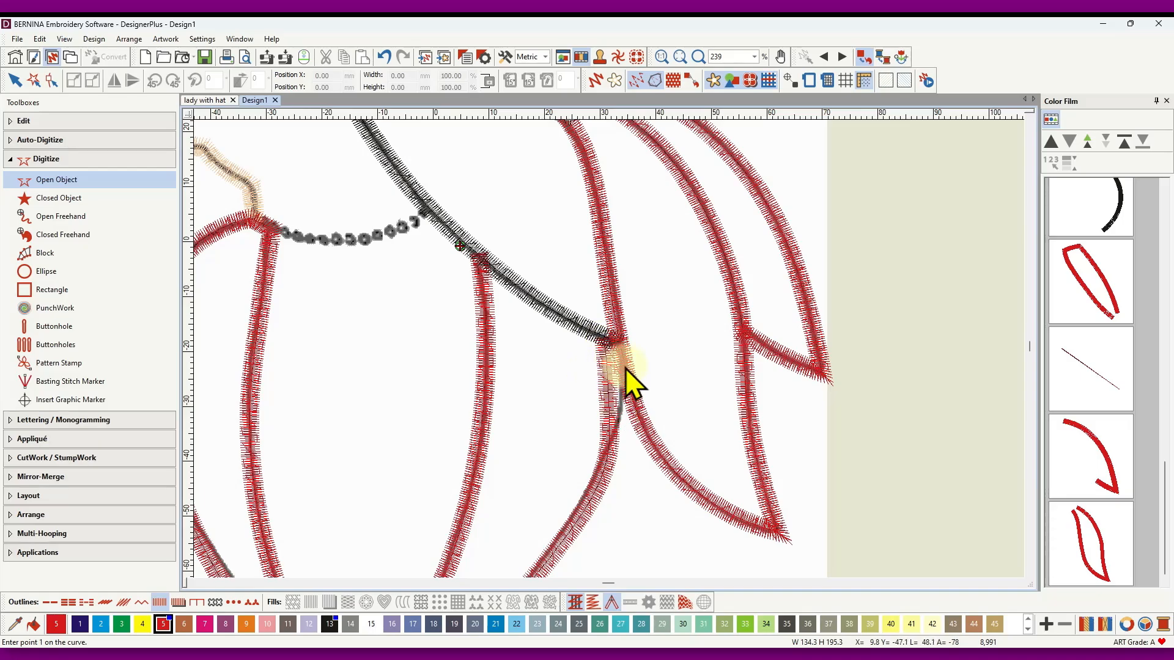
pyautogui.click(16, 79)
pyautogui.click(596, 498)
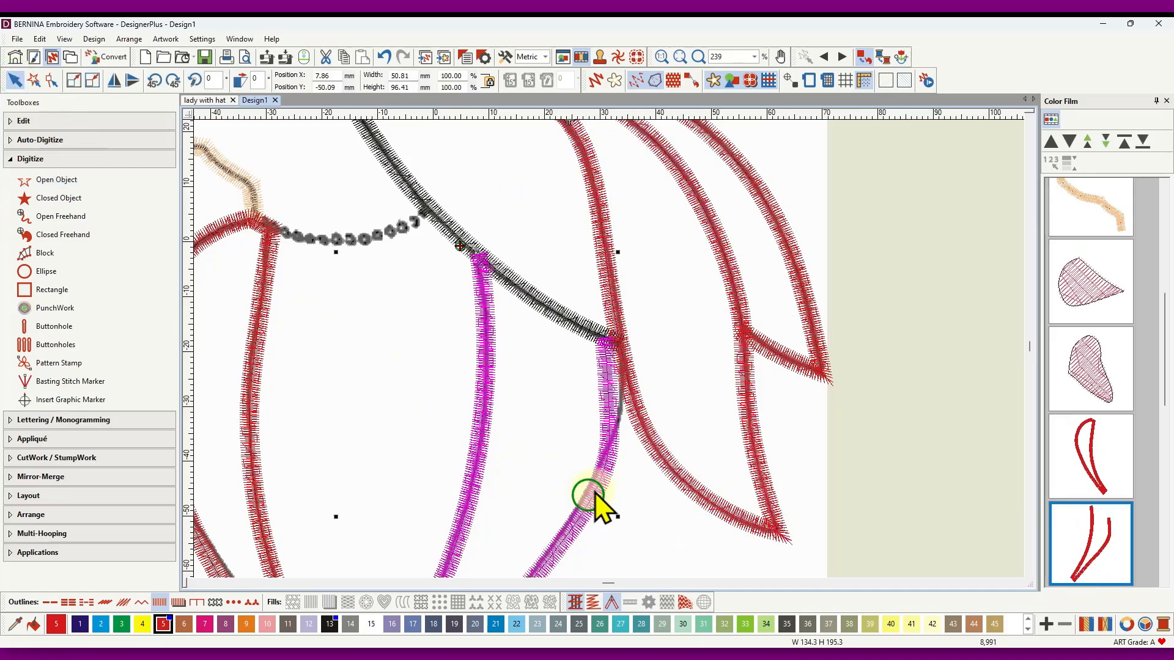
pyautogui.click(22, 123)
pyautogui.click(51, 80)
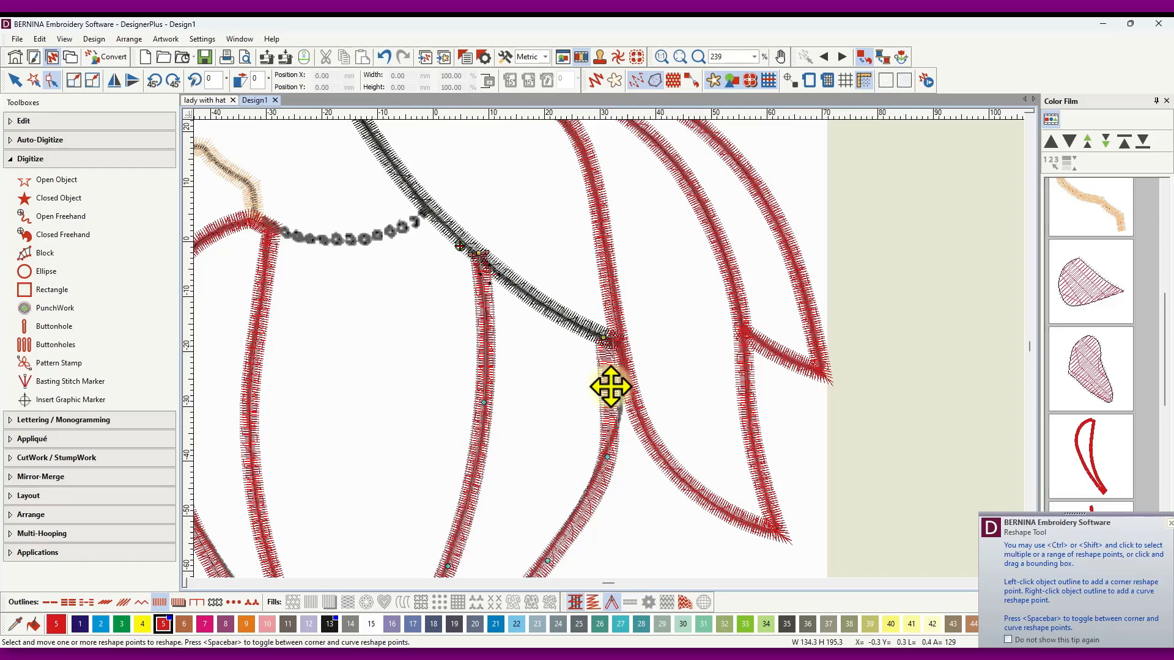
pyautogui.moveTo(618, 404); pyautogui.dragTo(619, 414)
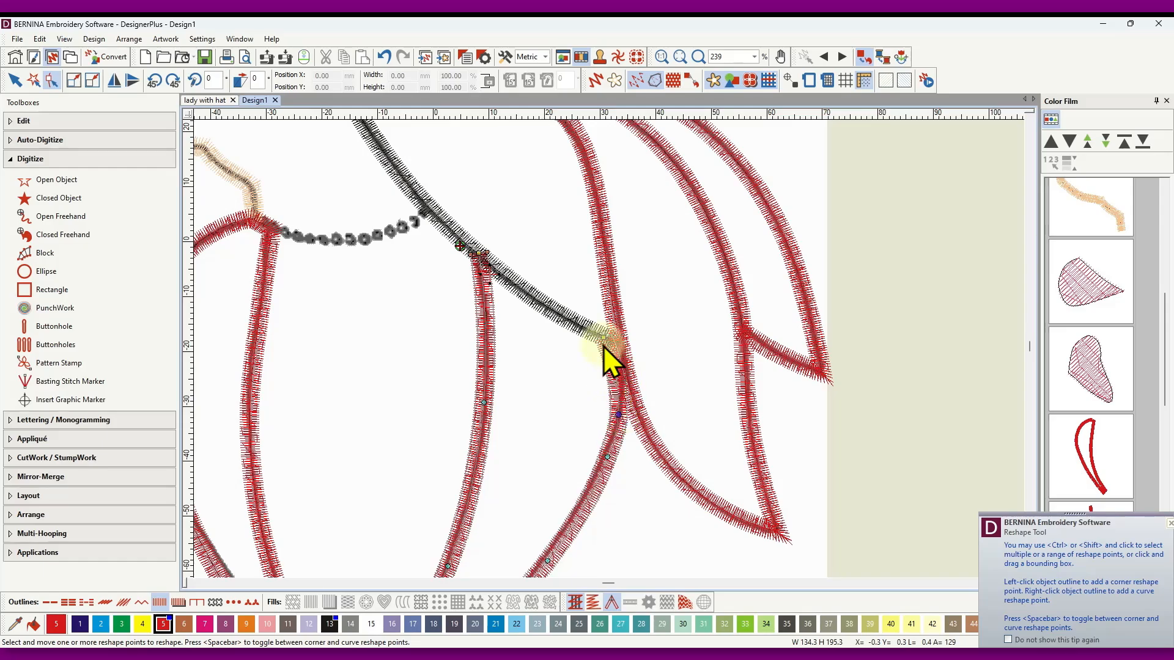
pyautogui.click(627, 383)
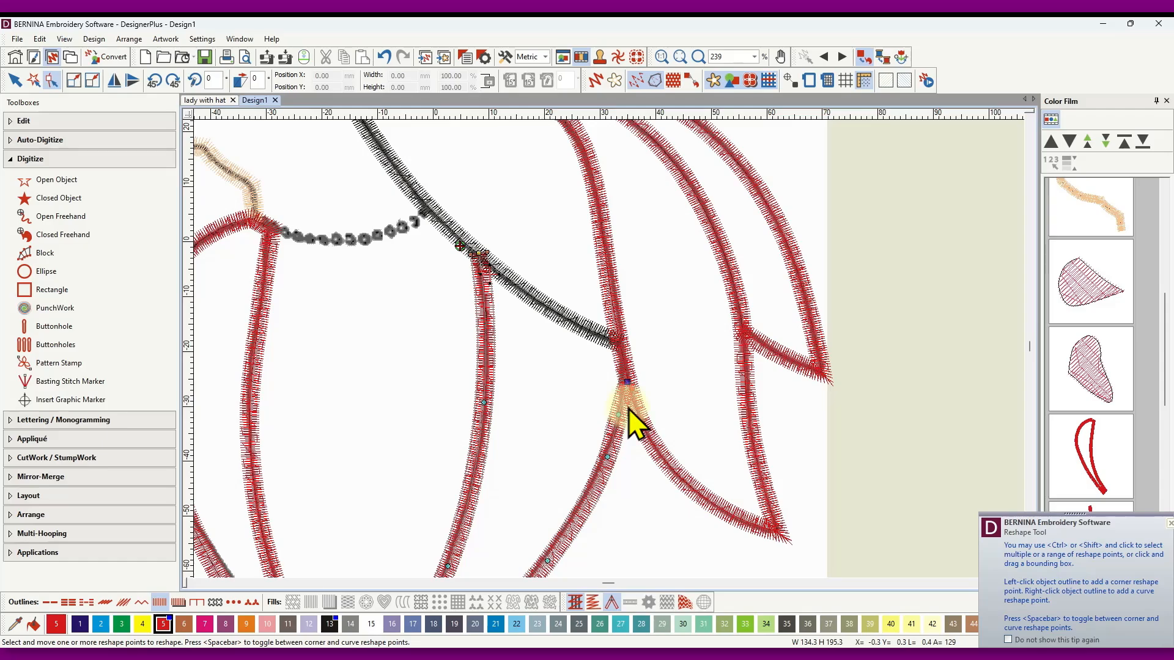
# Step: Nudge the V-shaped outline's upper end point against the inner scarf tail, review the join in realistic stitch view, and deselect the outline
pyautogui.scroll(5, 628, 408)
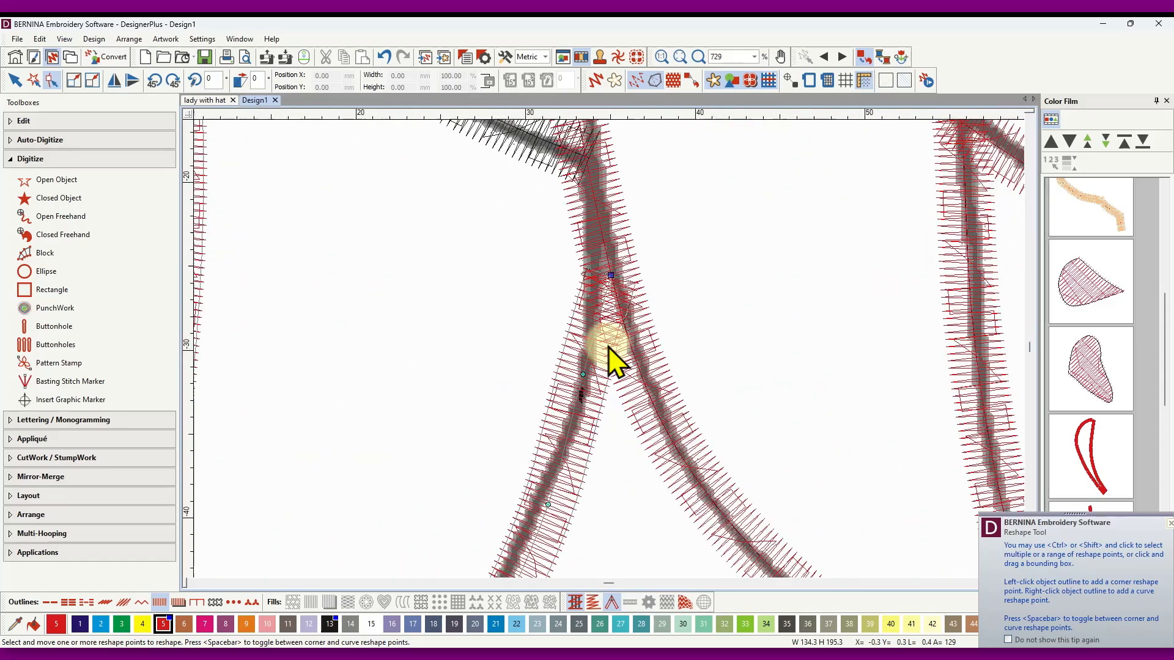
pyautogui.click(612, 276)
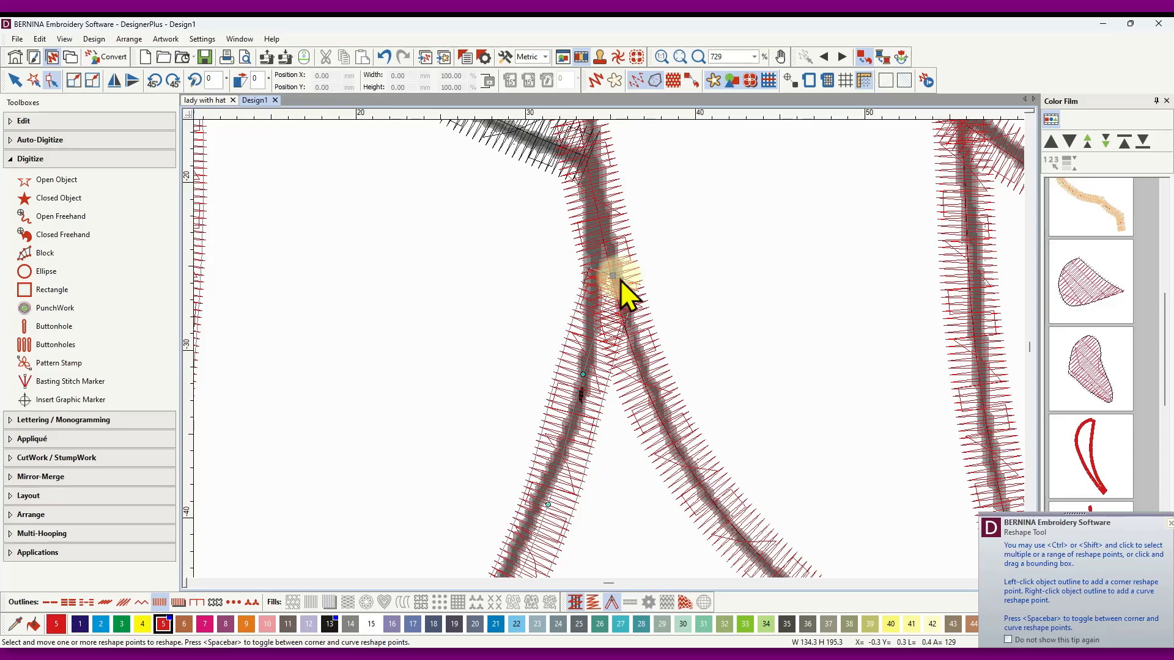
pyautogui.scroll(-7, 608, 293)
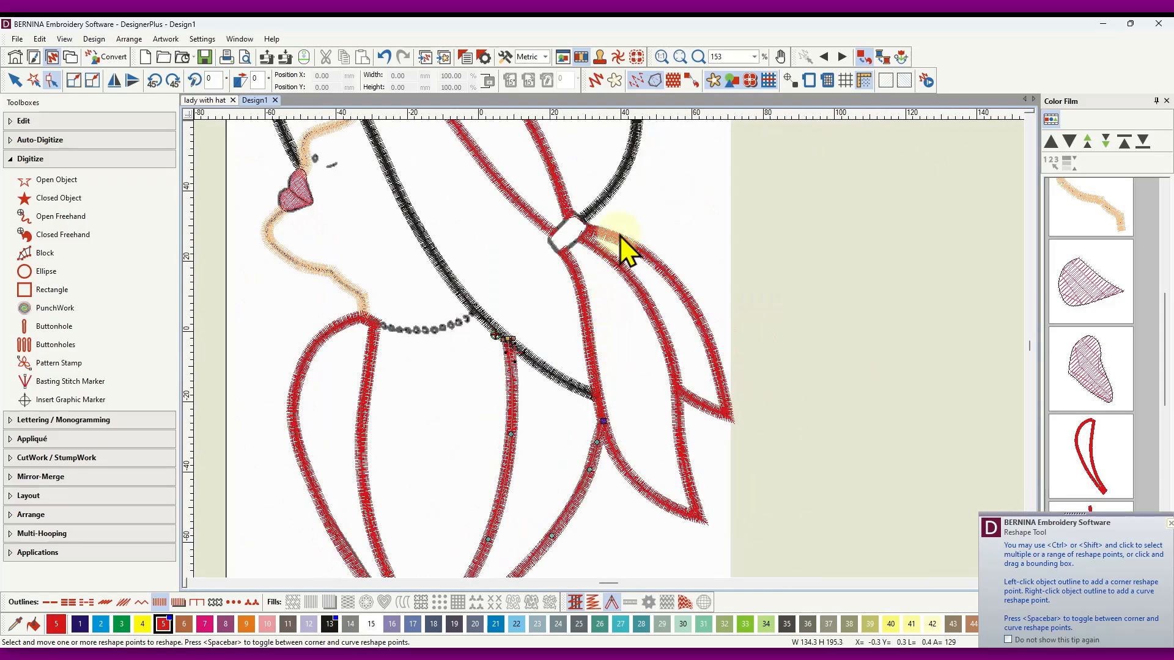
pyautogui.click(596, 80)
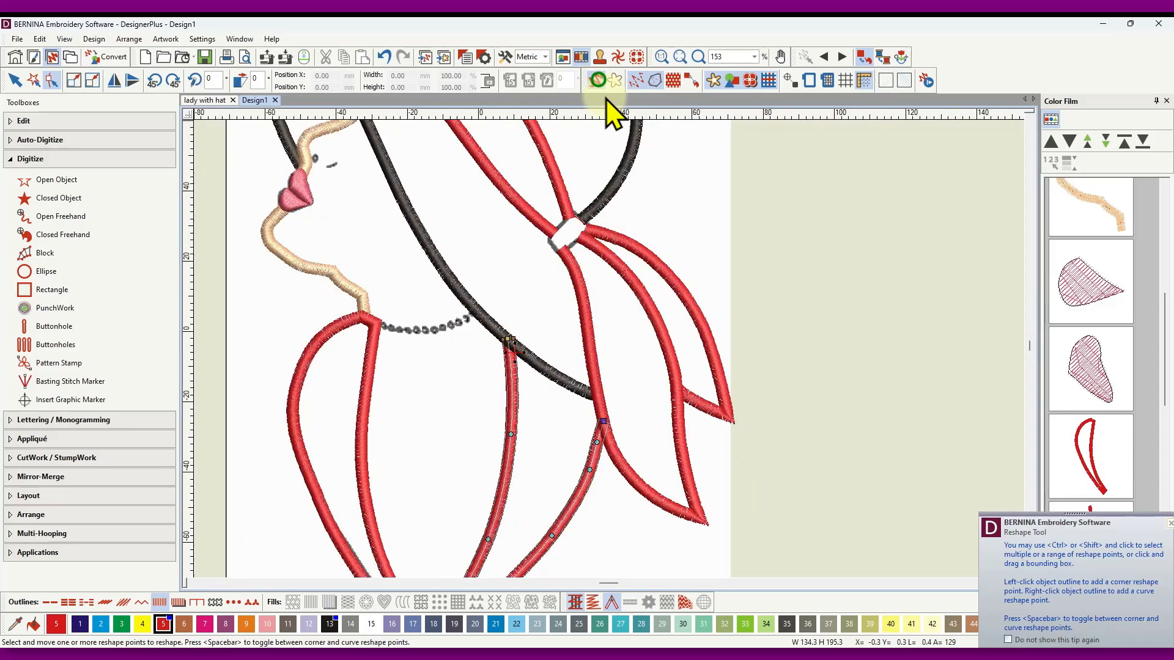
pyautogui.click(594, 475)
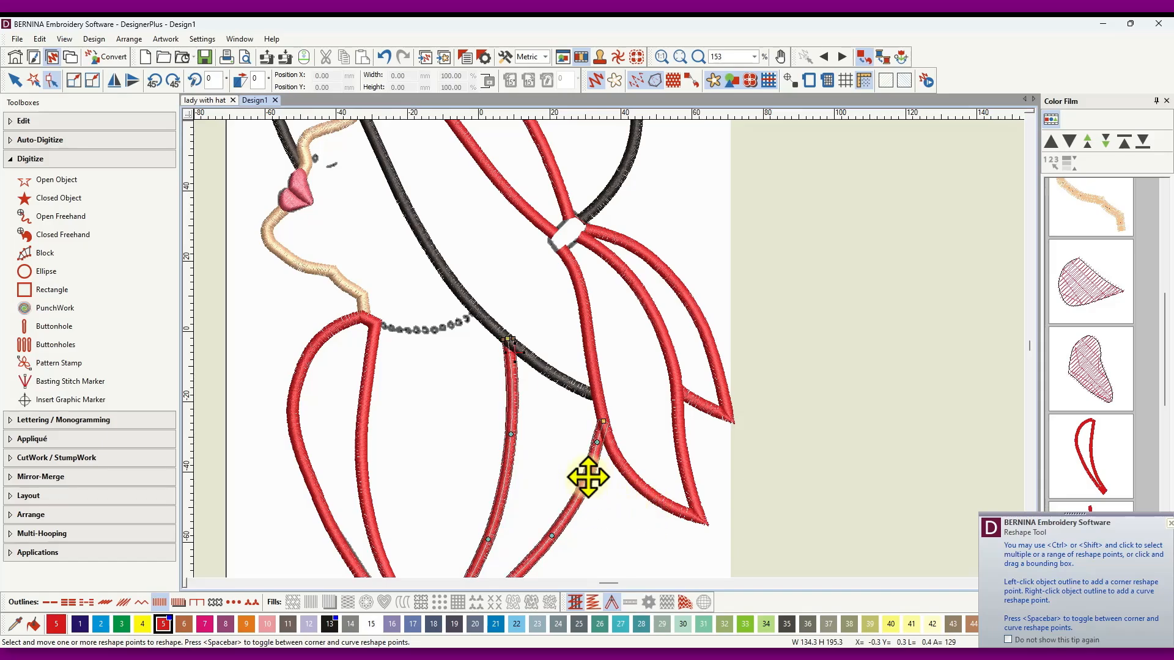
pyautogui.scroll(-2, 621, 505)
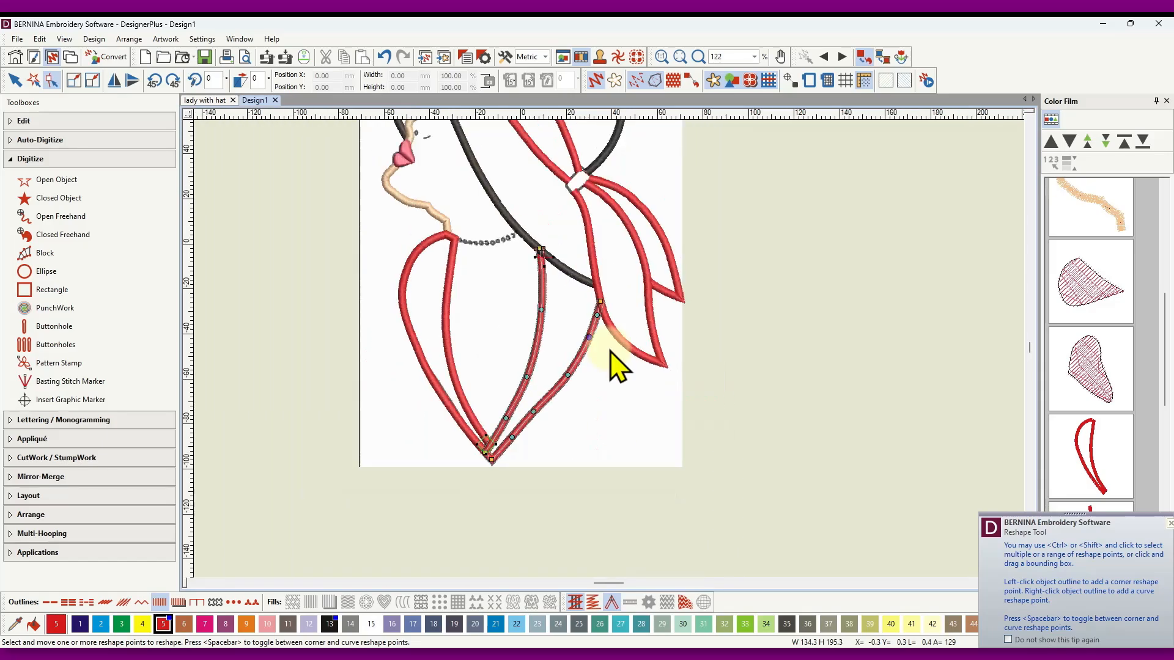
pyautogui.scroll(-3, 617, 367)
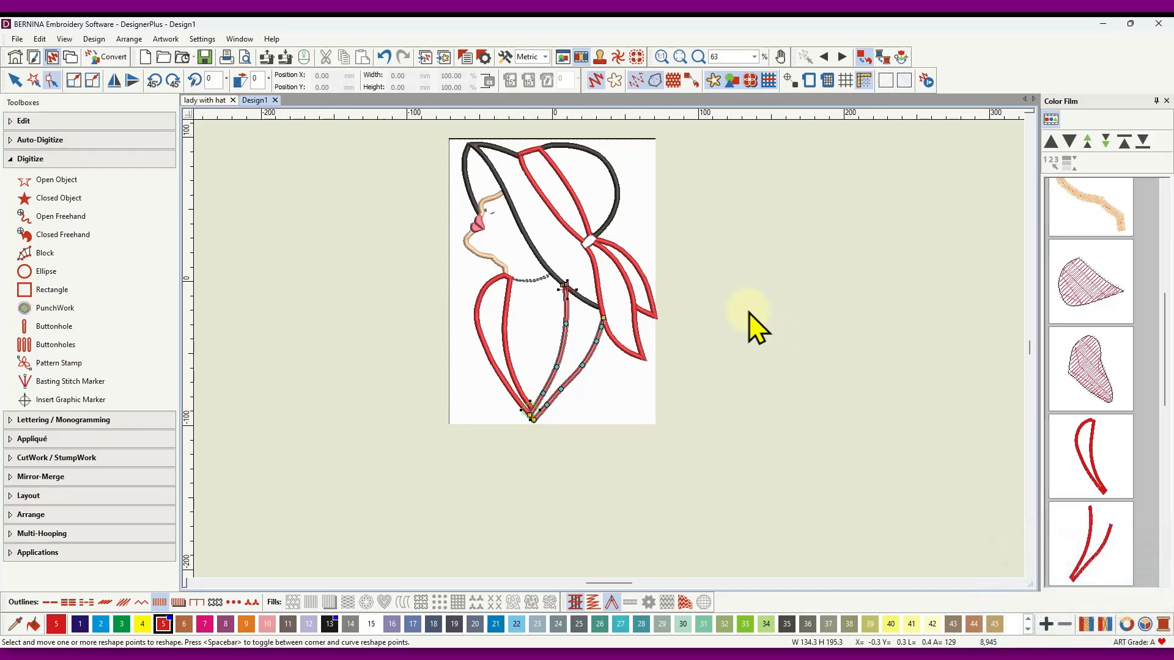
pyautogui.click(14, 80)
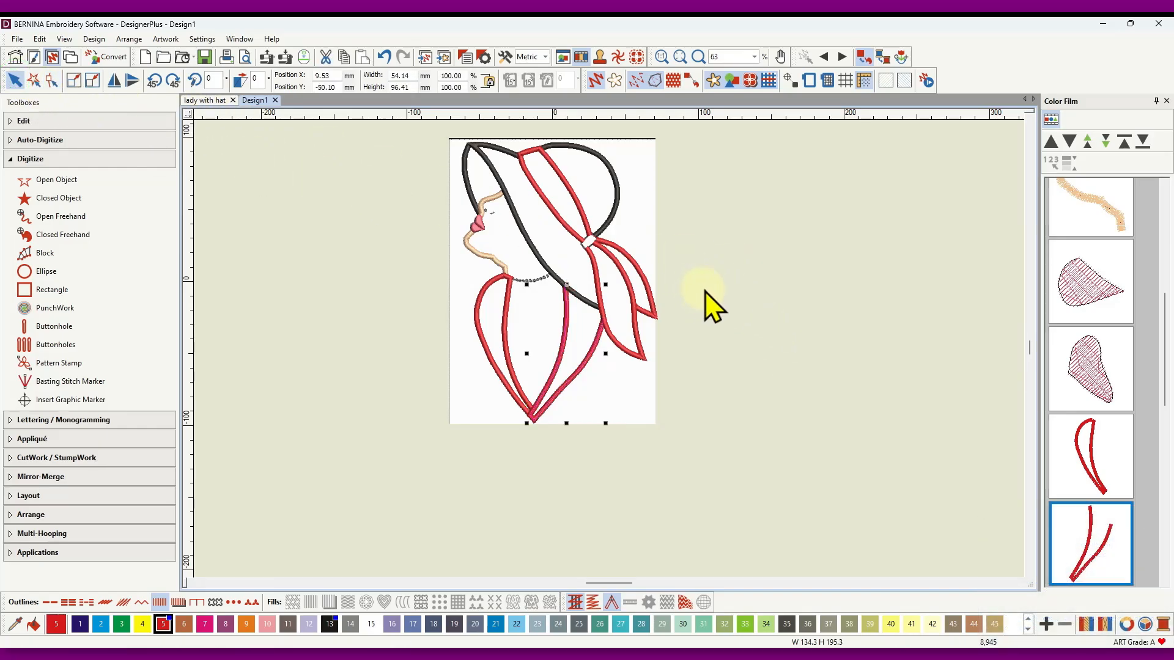
pyautogui.click(725, 300)
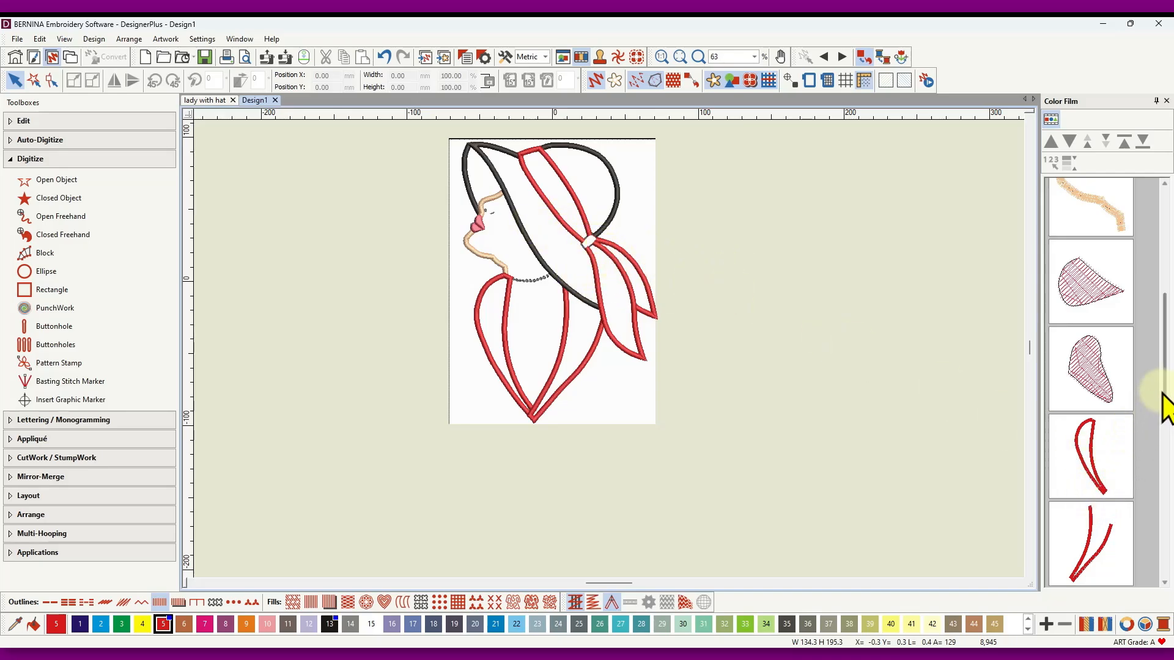
# Step: Select the inner scarf tail at the end of the stitching sequence and show the knot area as plain stitches with the artwork visible
pyautogui.moveTo(1165, 394); pyautogui.dragTo(1165, 556)
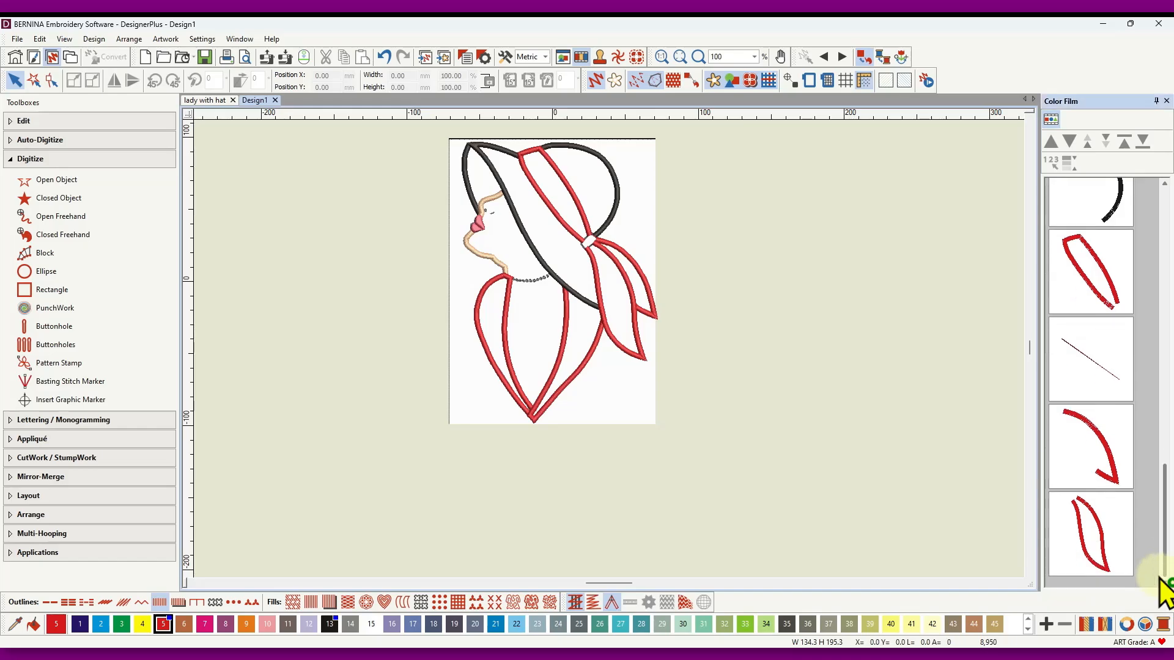
pyautogui.click(1111, 555)
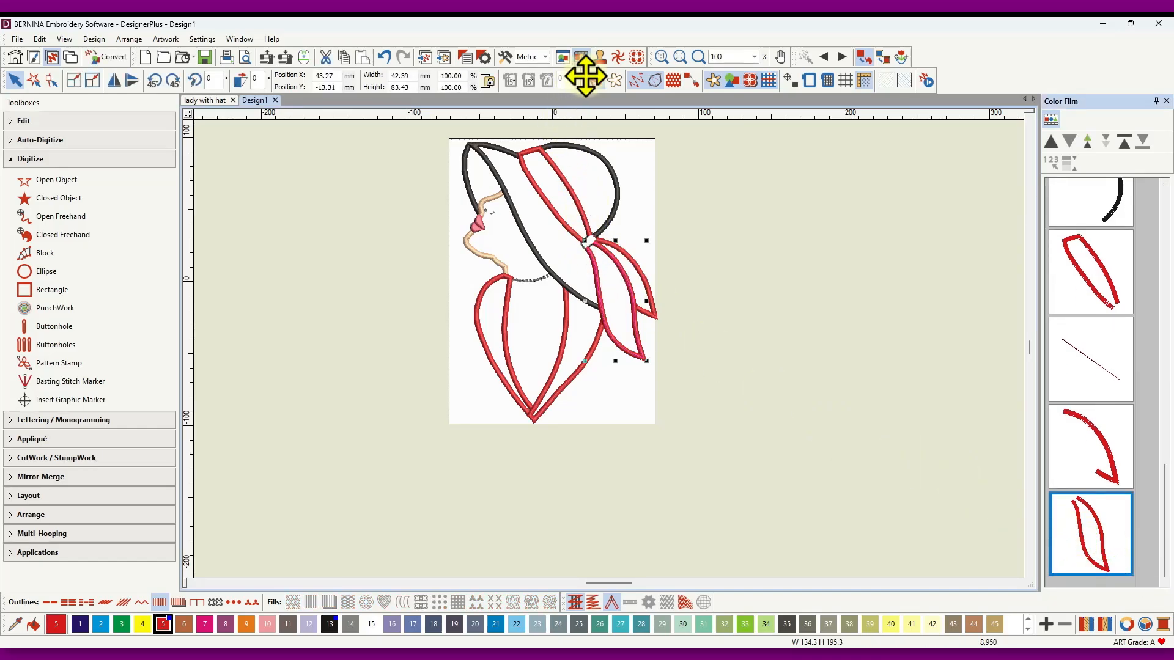
pyautogui.click(592, 81)
pyautogui.scroll(8, 588, 240)
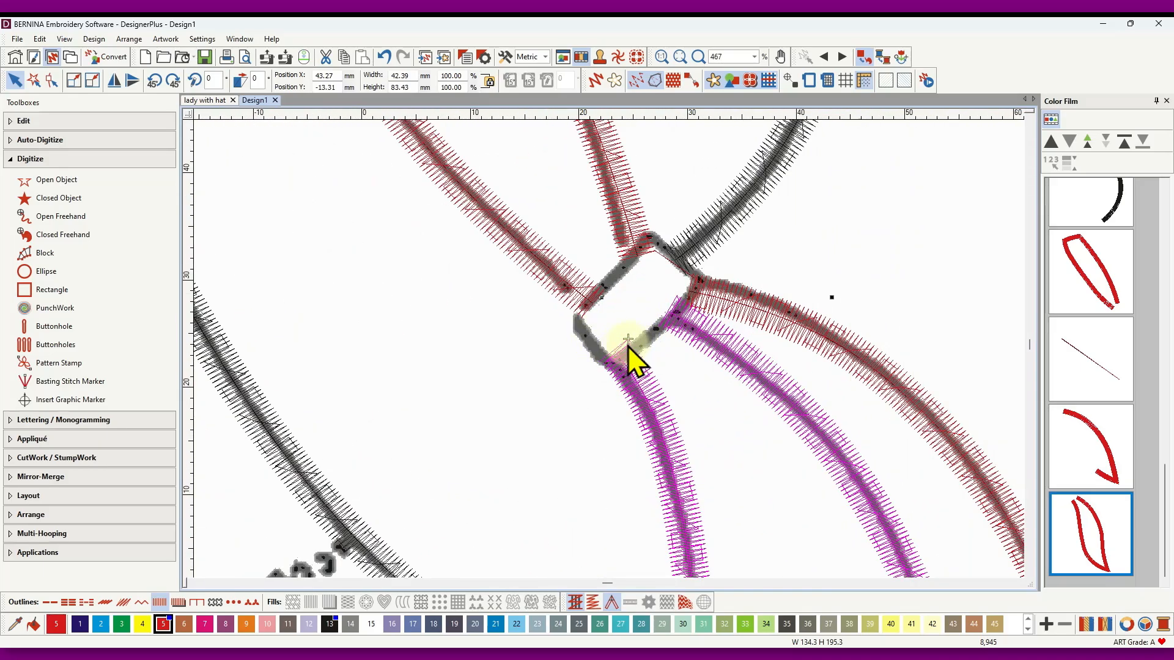
# Step: Digitize the scarf knot as a red closed object, tracing its four sides and rounded corners along the artwork
pyautogui.click(67, 199)
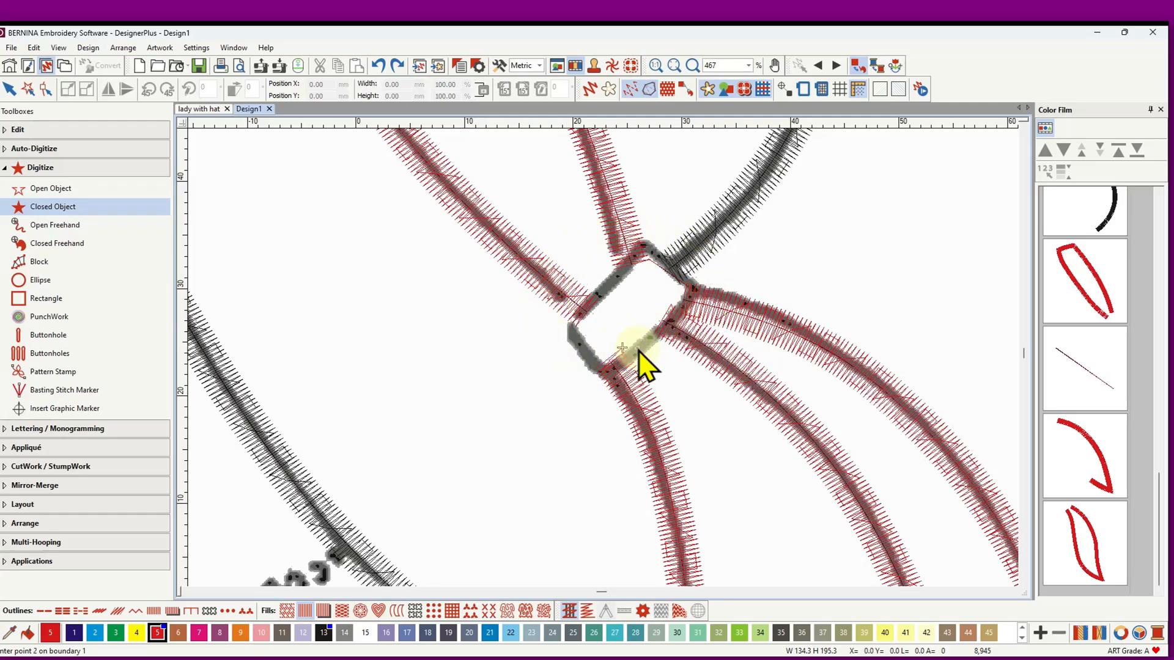
pyautogui.click(595, 364)
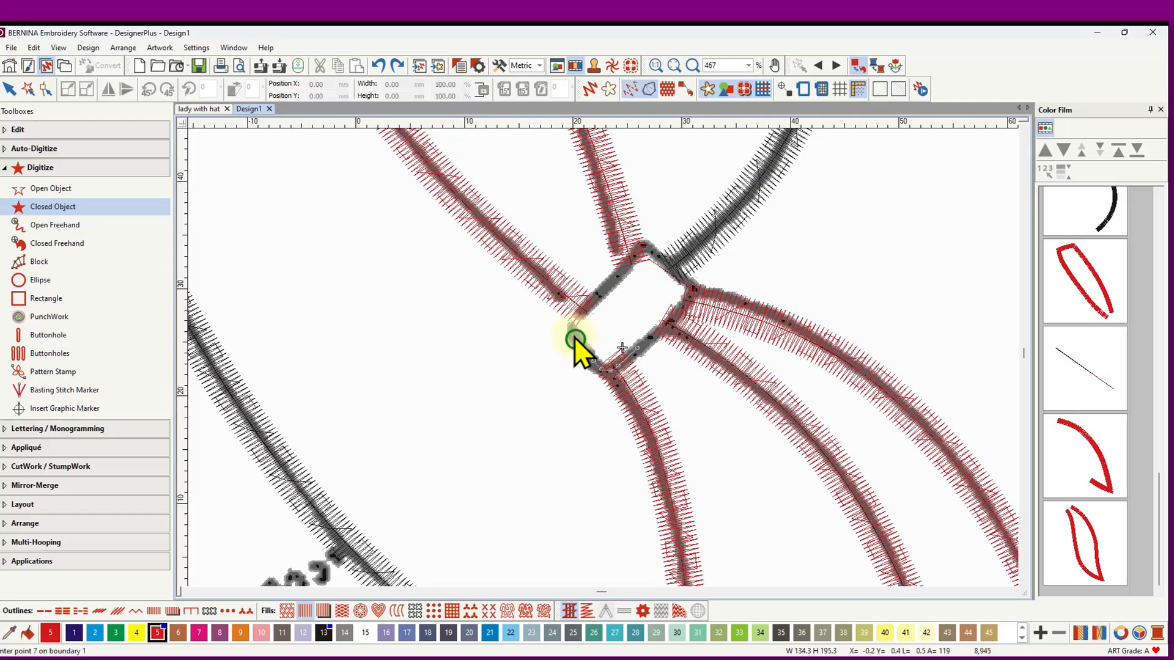
pyautogui.click(571, 334)
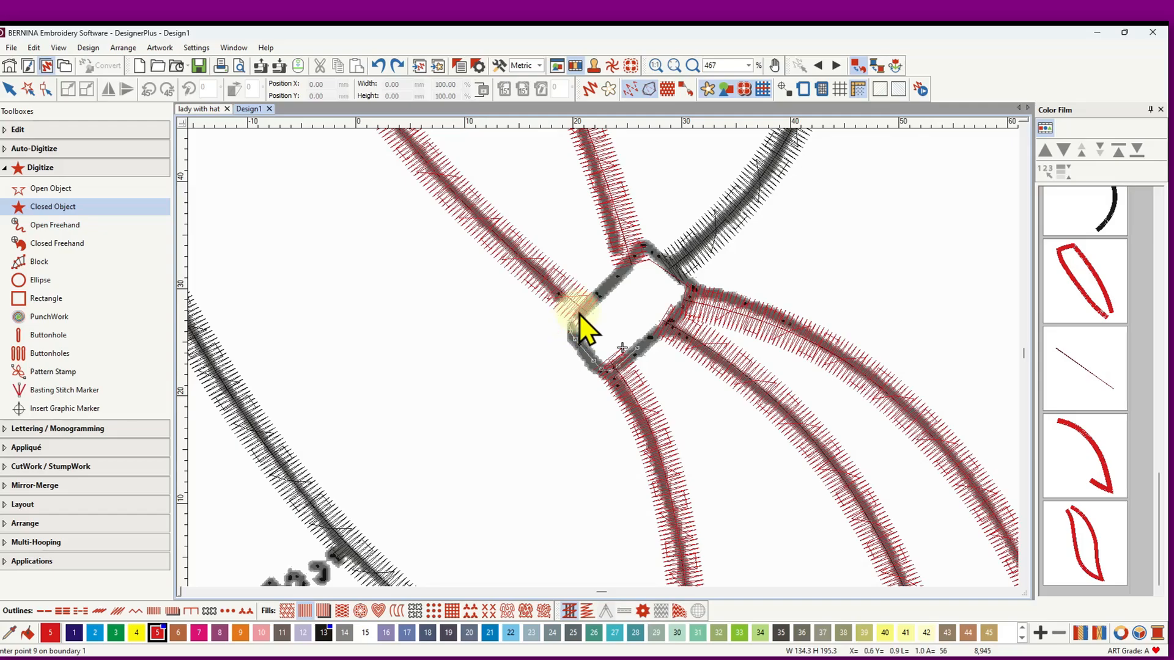
pyautogui.click(571, 319)
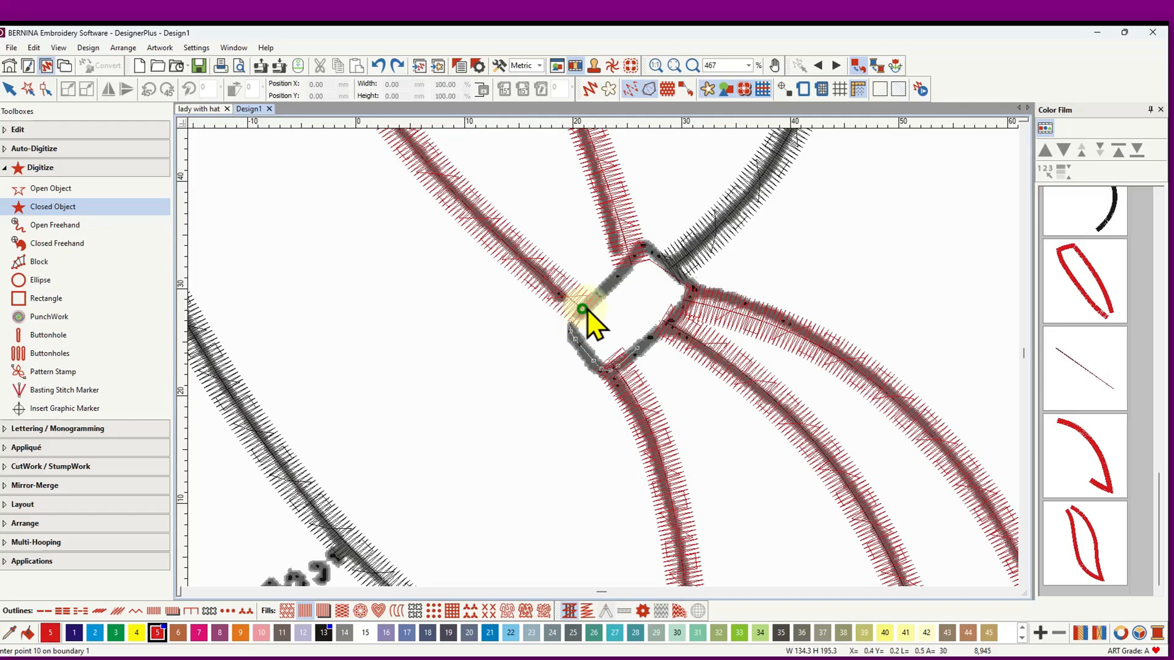
pyautogui.click(637, 255)
pyautogui.click(648, 256)
pyautogui.click(654, 255)
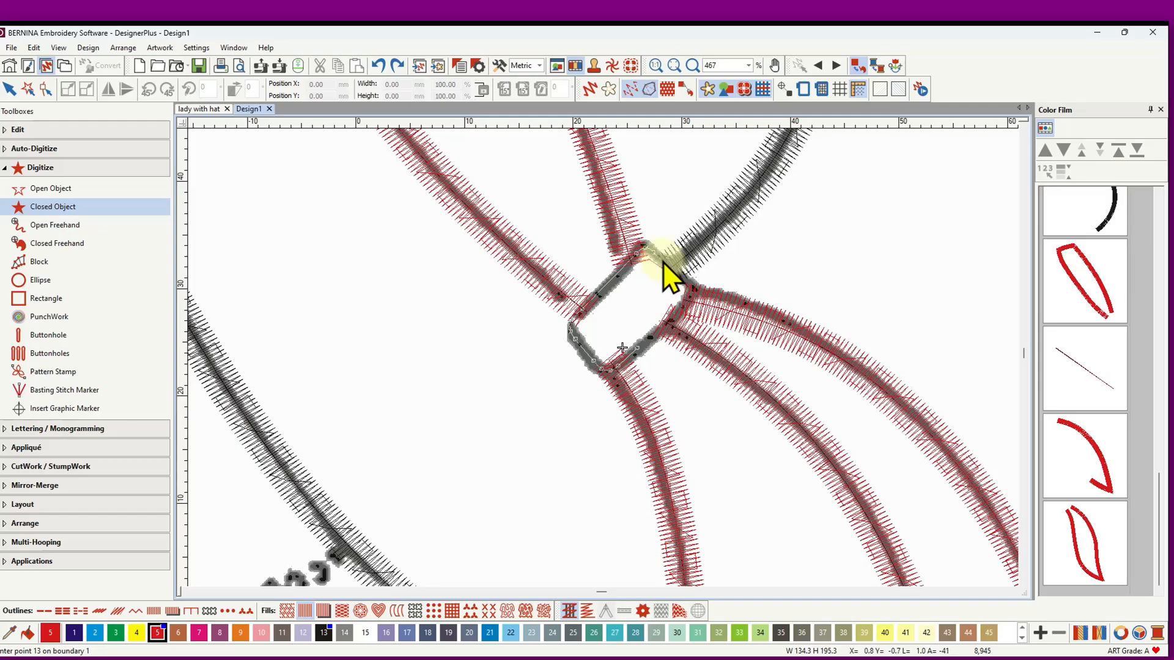
pyautogui.click(663, 259)
pyautogui.click(682, 278)
pyautogui.click(692, 288)
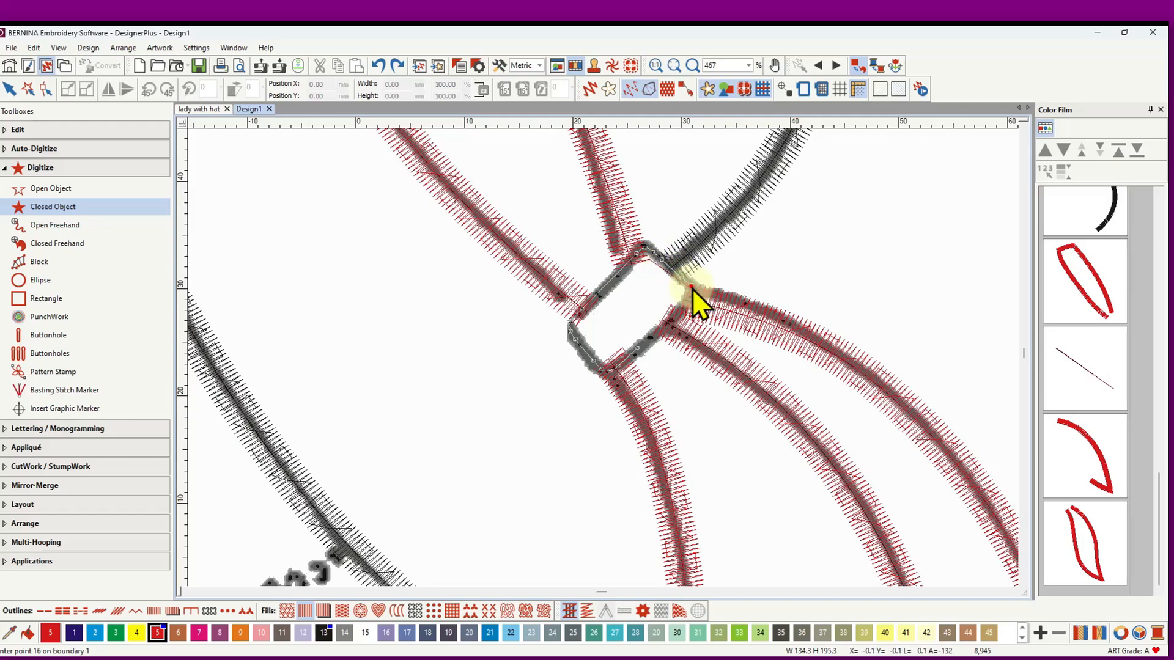
pyautogui.click(674, 317)
pyautogui.press('Return')
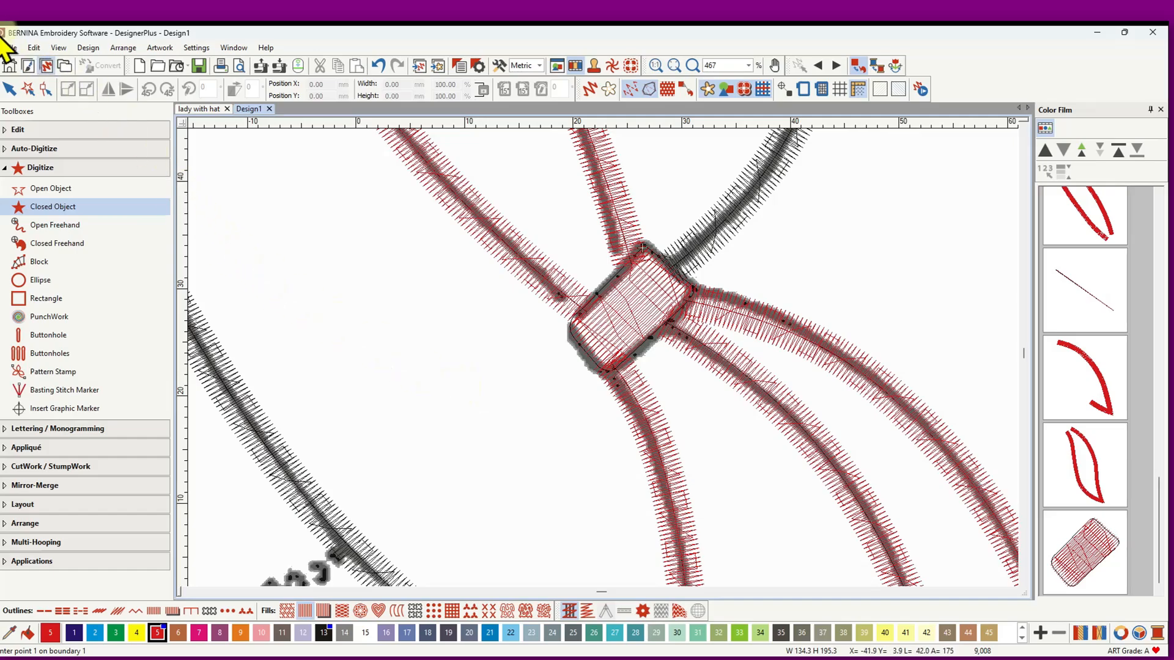
# Step: Convert the filled scarf knot to a satin outline and display it in realistic stitch view
pyautogui.click(9, 89)
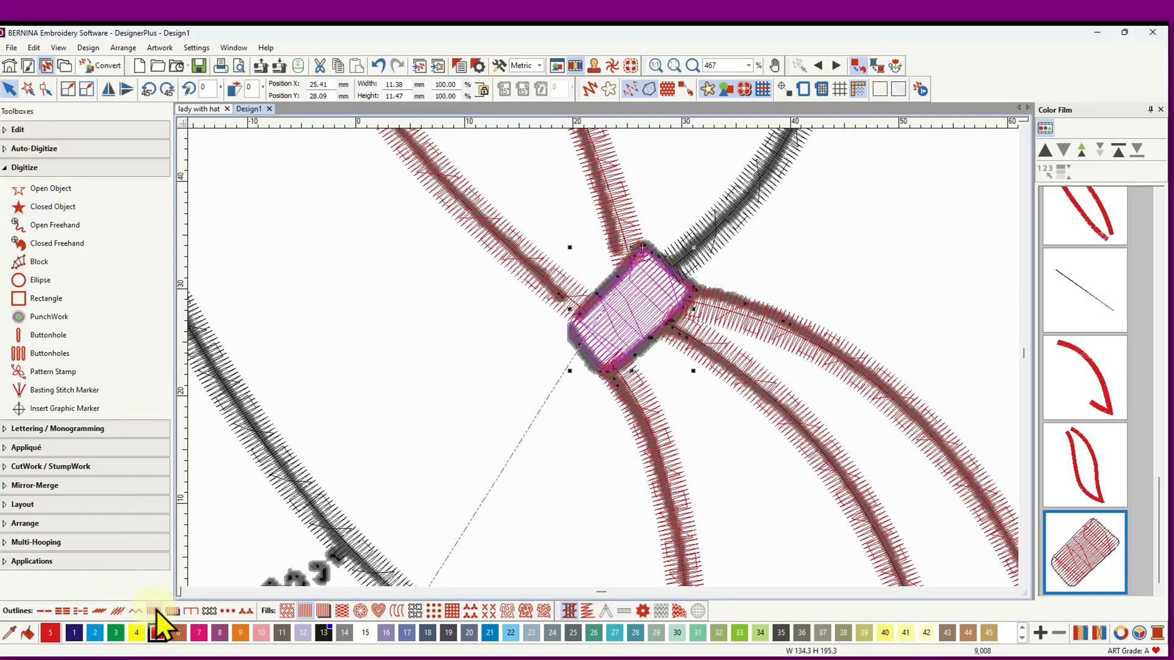
pyautogui.click(155, 611)
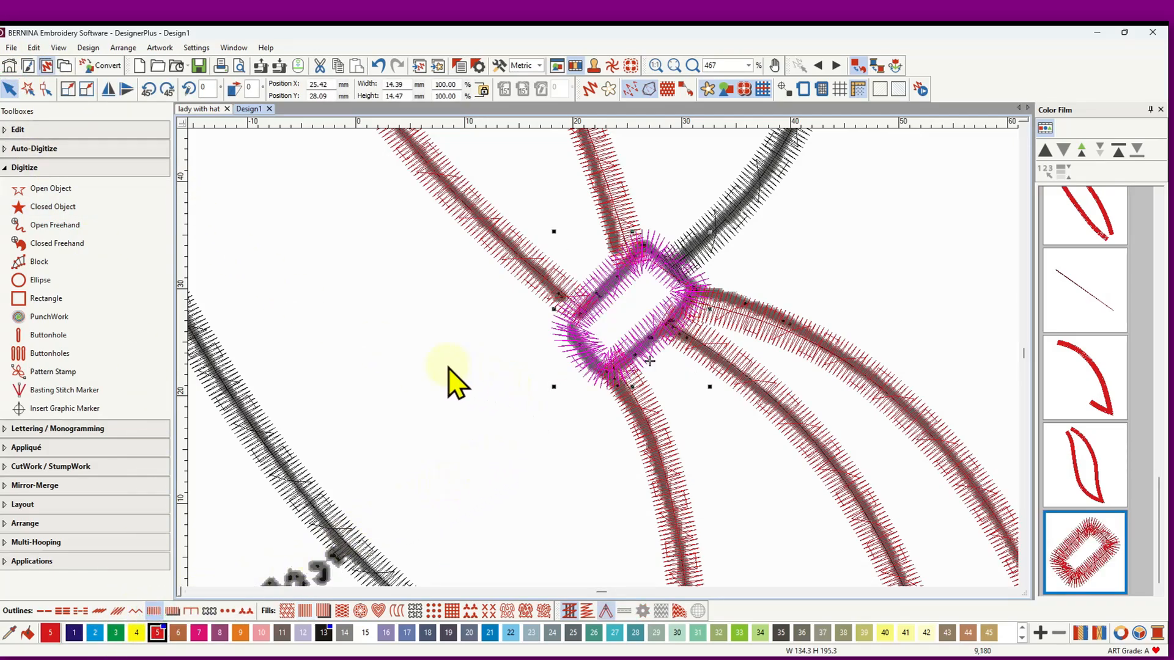
pyautogui.click(589, 90)
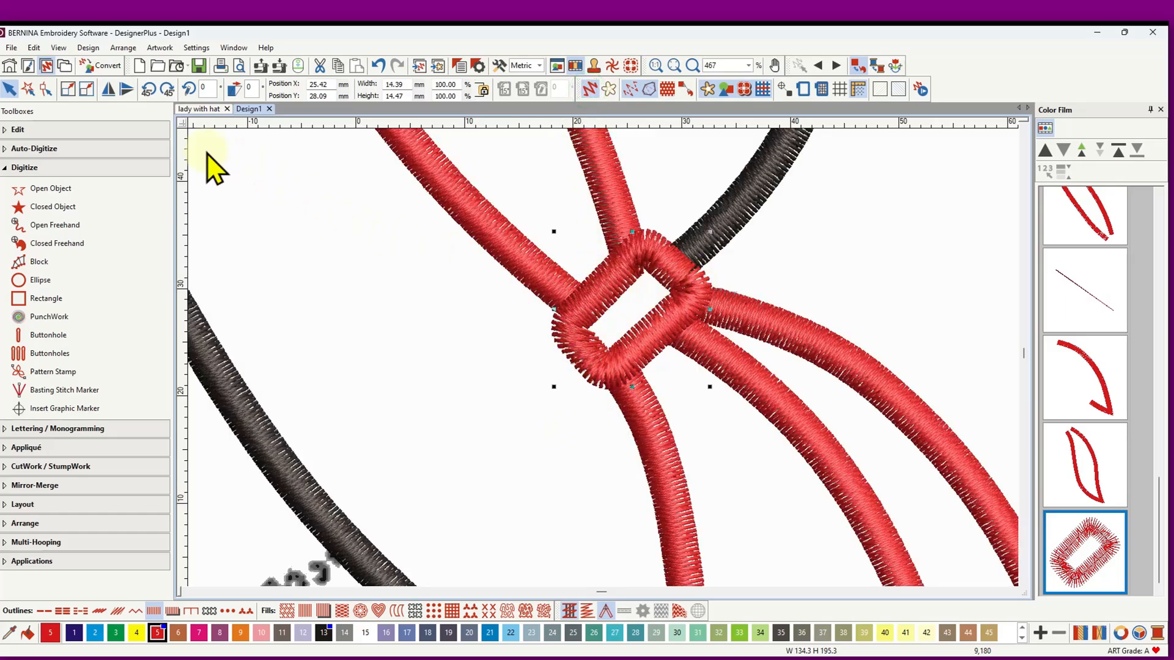
# Step: Reshape the scarf knot's satin outline at the point beside its lower-left corner, then leave reshaping
pyautogui.click(46, 89)
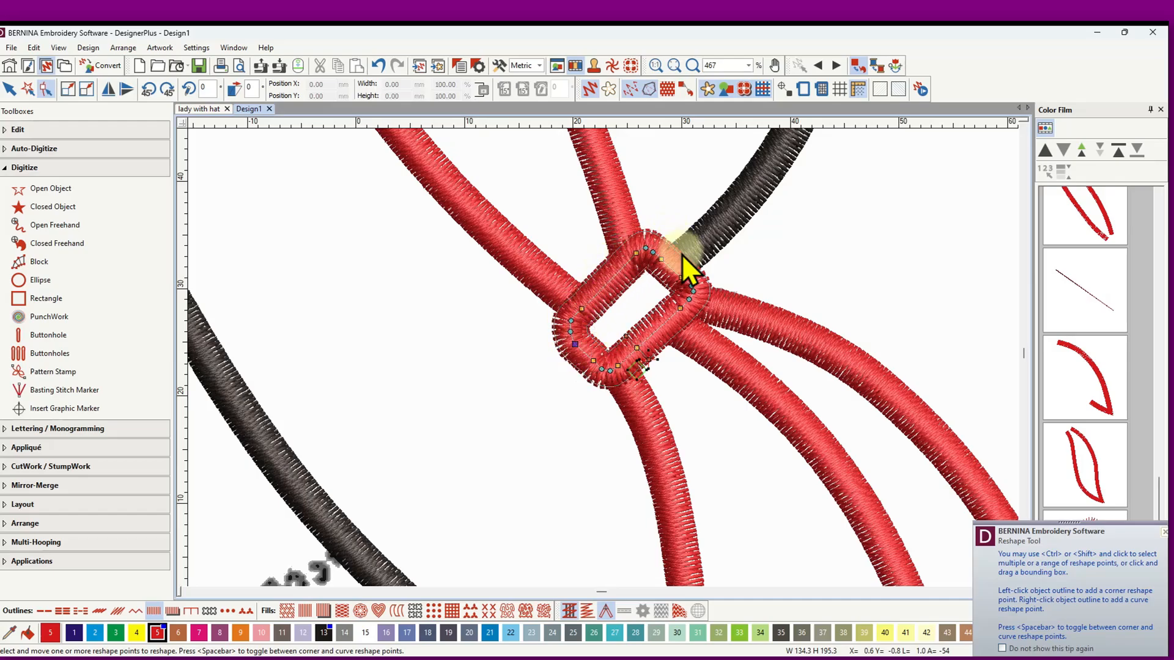
pyautogui.click(61, 131)
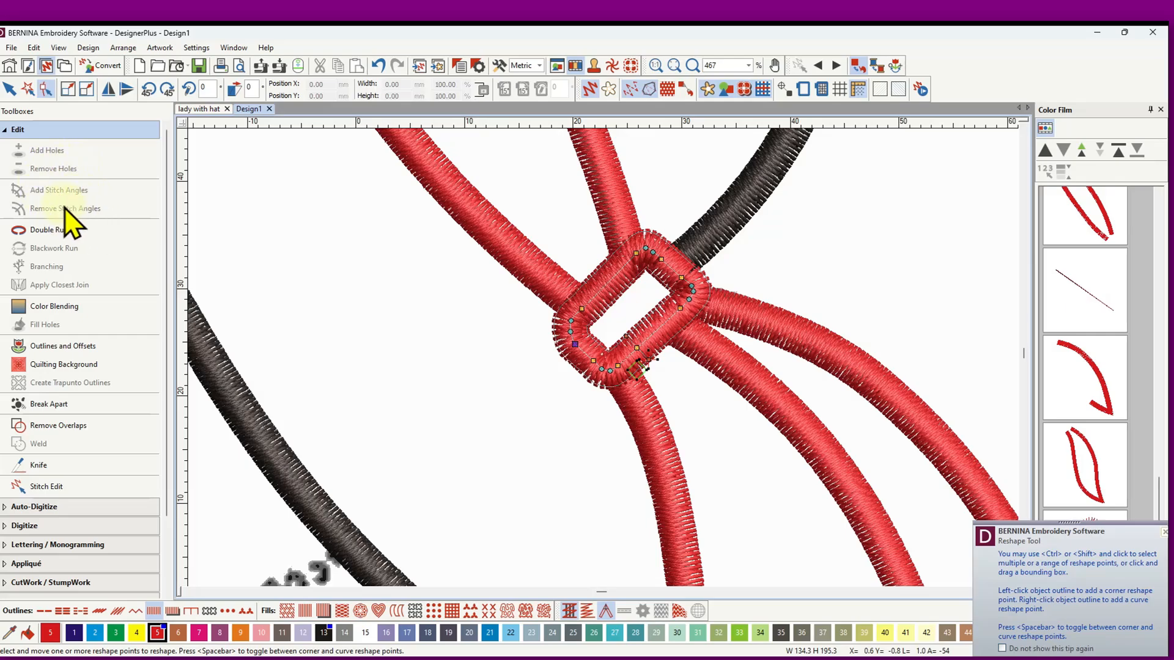
pyautogui.click(575, 344)
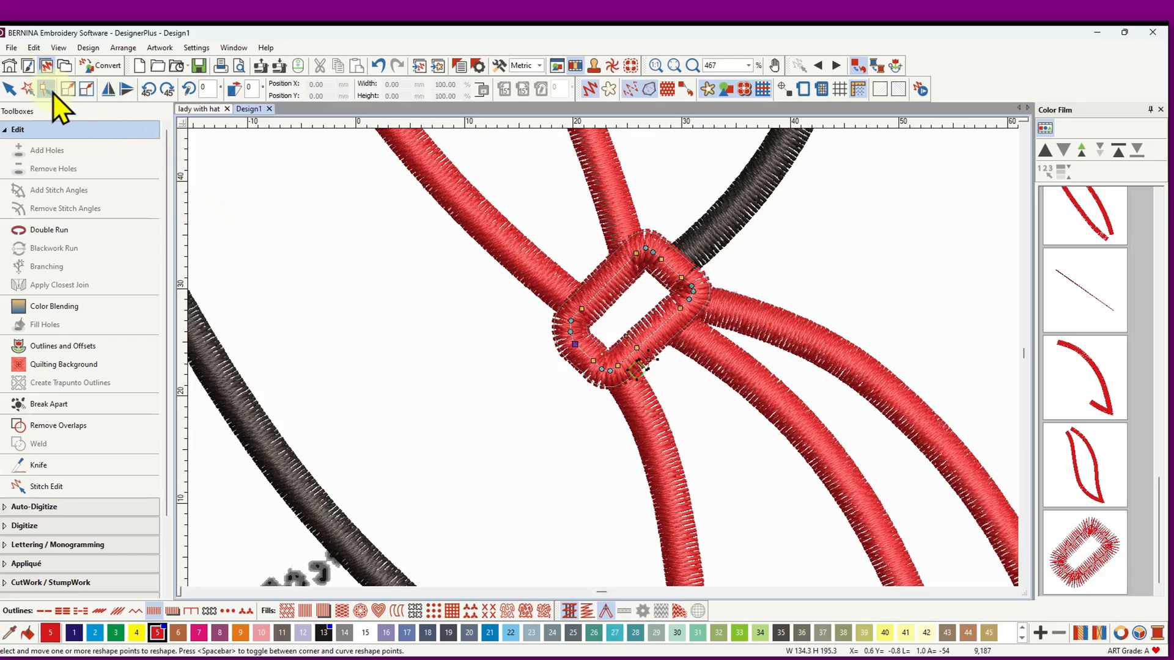
pyautogui.click(9, 91)
pyautogui.click(439, 284)
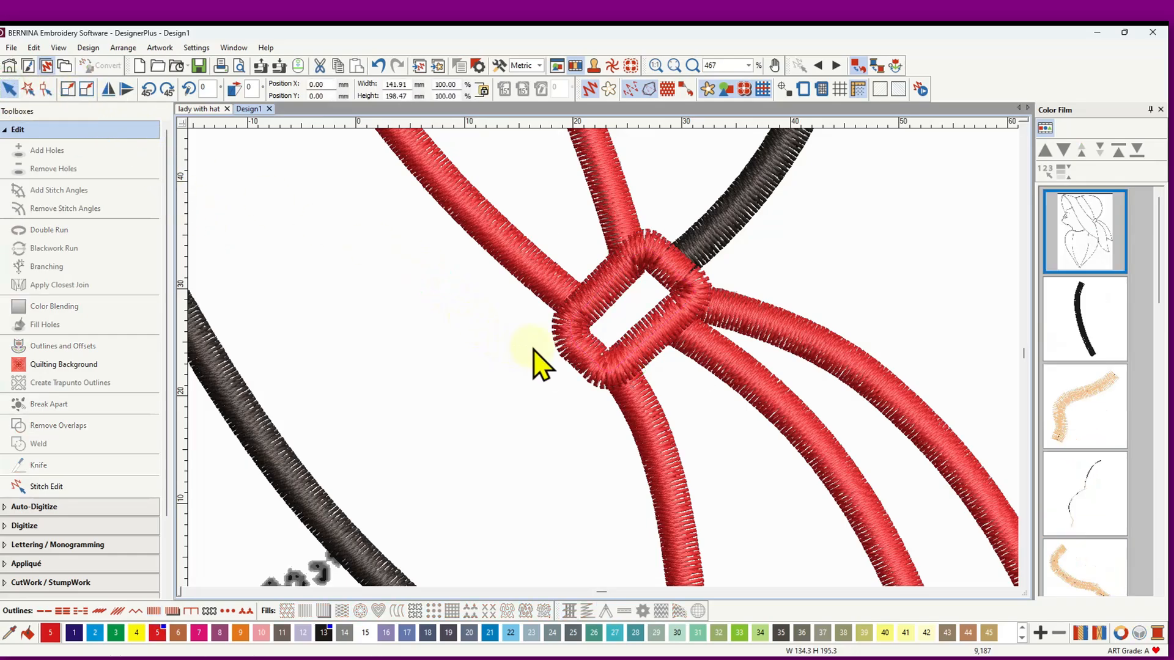
# Step: Delete the extra corner point at the top of the left dress section's outline, where it meets the neck
pyautogui.scroll(-6, 604, 359)
pyautogui.scroll(-1, 604, 360)
pyautogui.scroll(3, 559, 466)
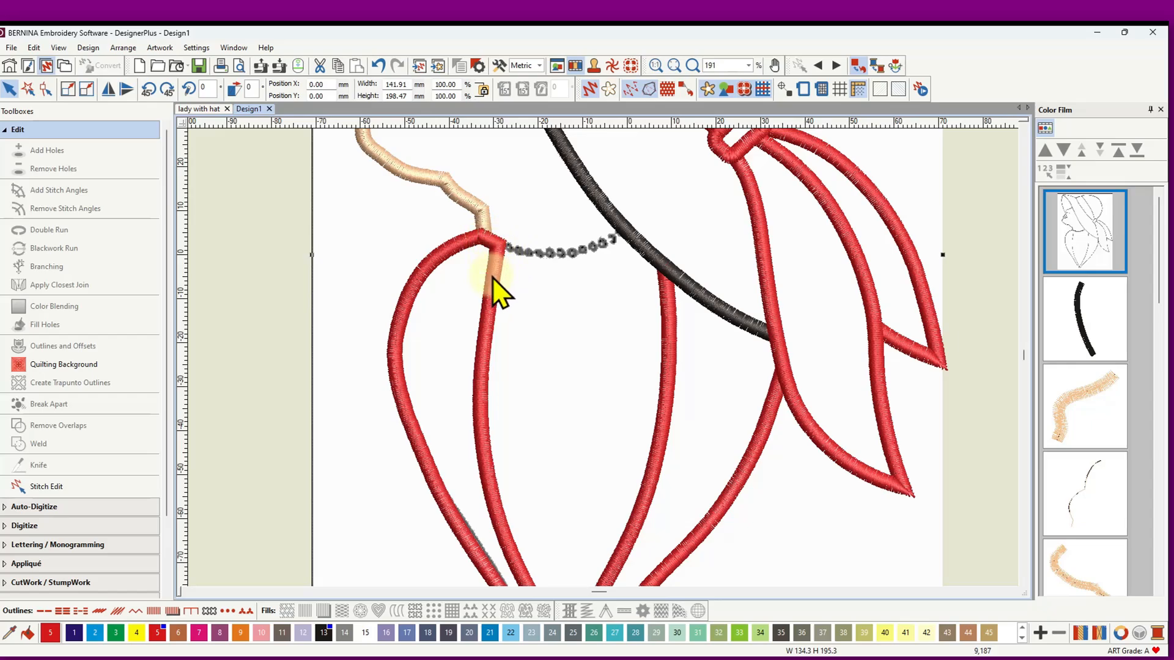
pyautogui.click(487, 299)
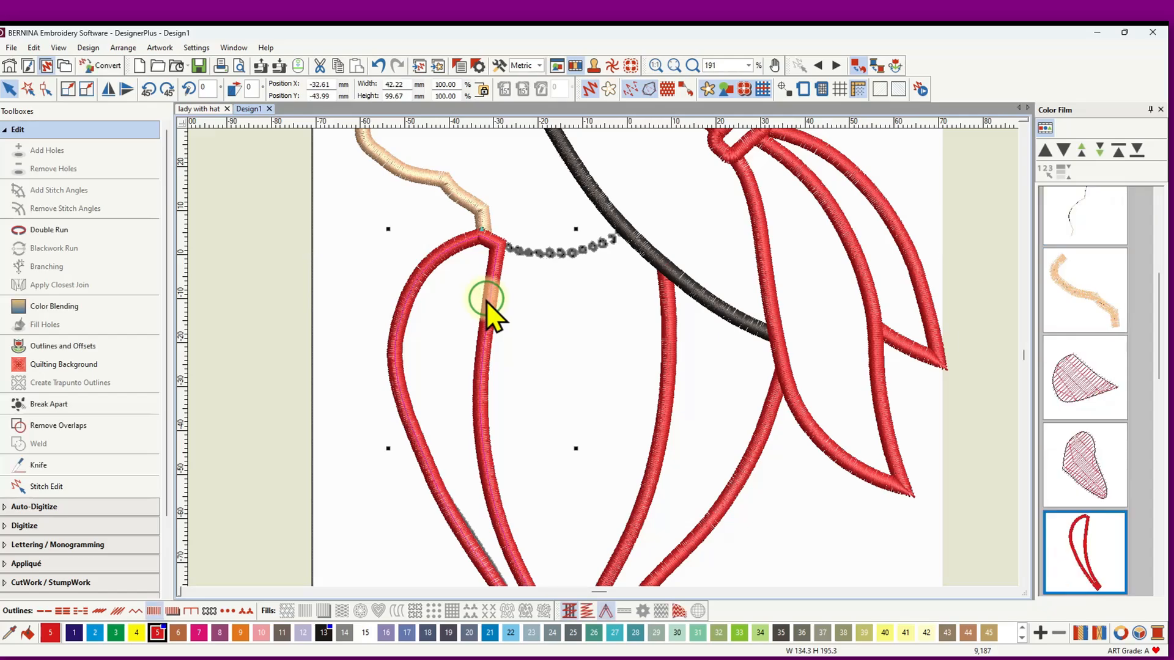
pyautogui.click(49, 90)
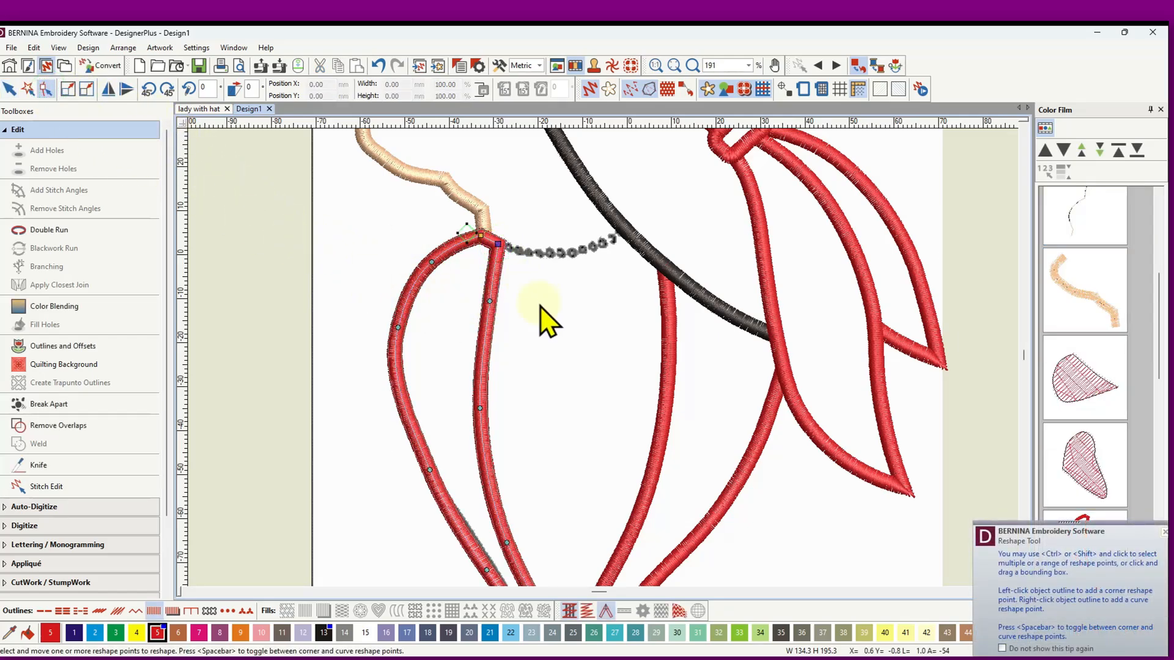
pyautogui.press('Delete')
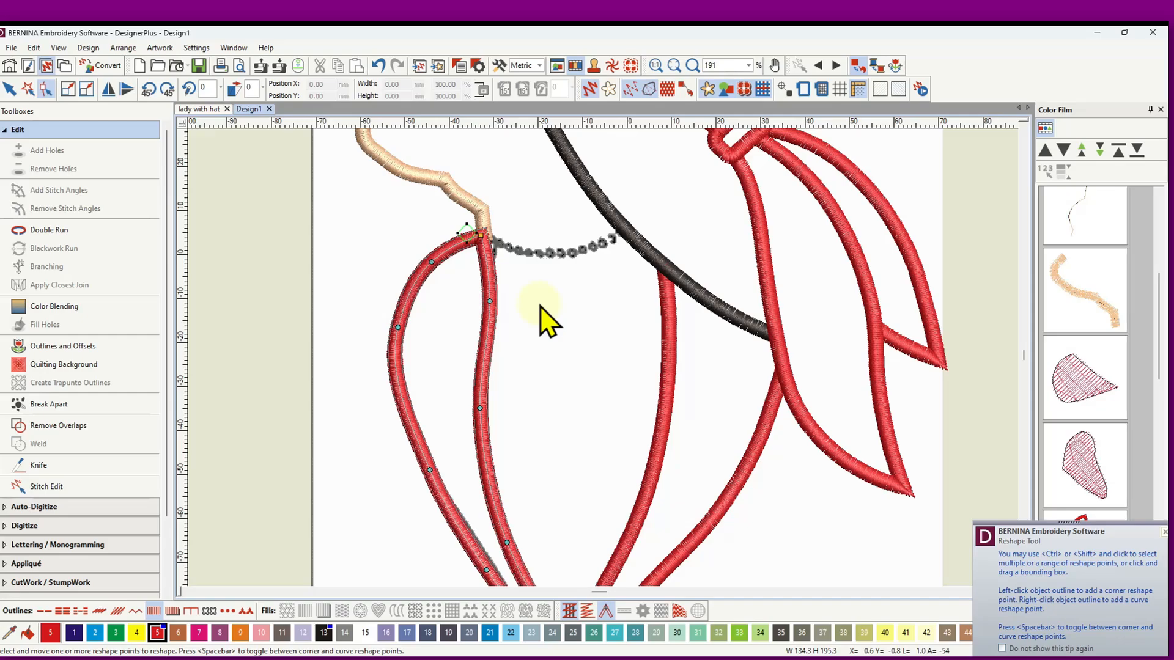
# Step: Reshape the left dress section's outline by moving its top corner and the upper curve point of its inner side slightly inward
pyautogui.click(486, 240)
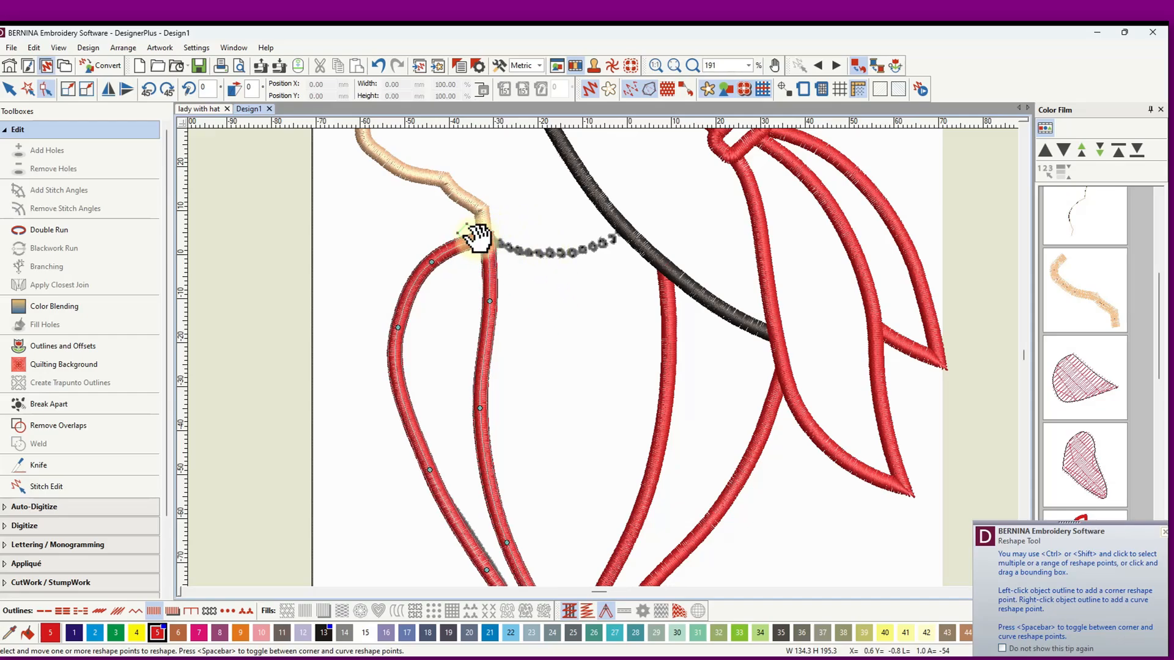
pyautogui.moveTo(489, 302); pyautogui.dragTo(483, 307)
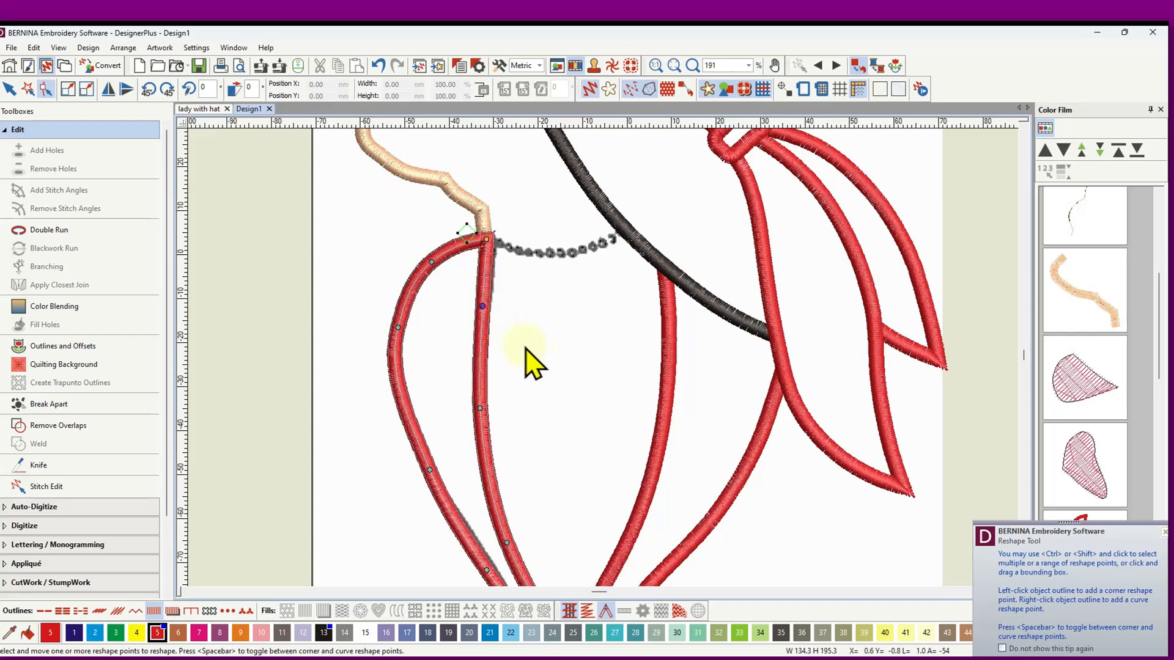
pyautogui.click(486, 243)
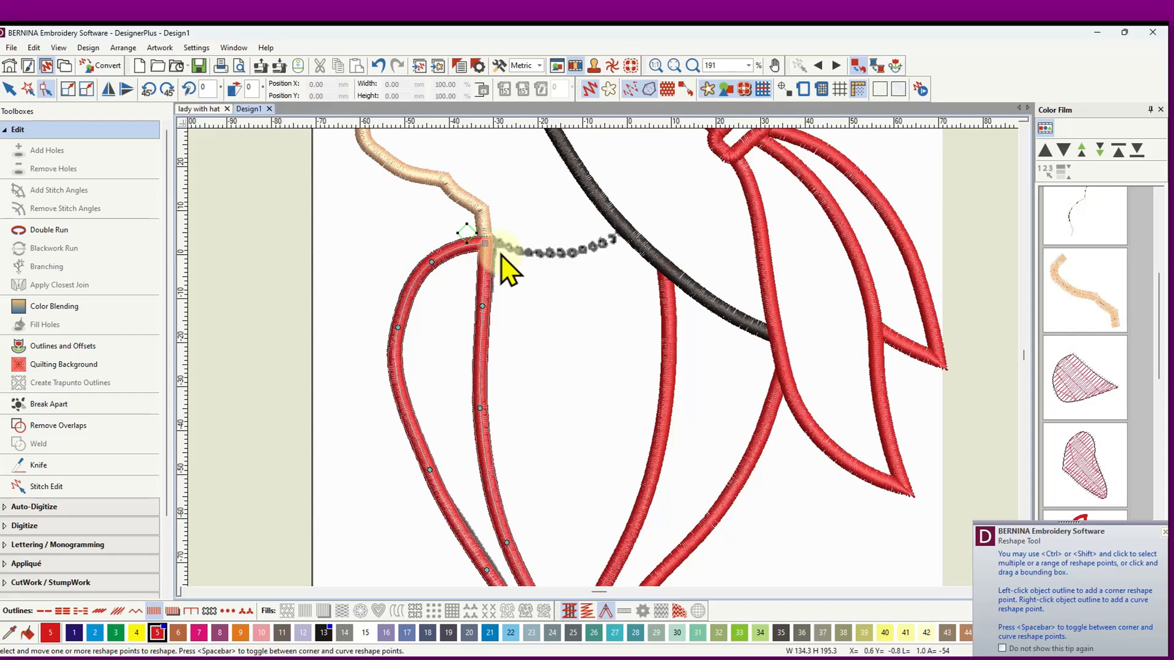
pyautogui.moveTo(486, 242); pyautogui.dragTo(485, 245)
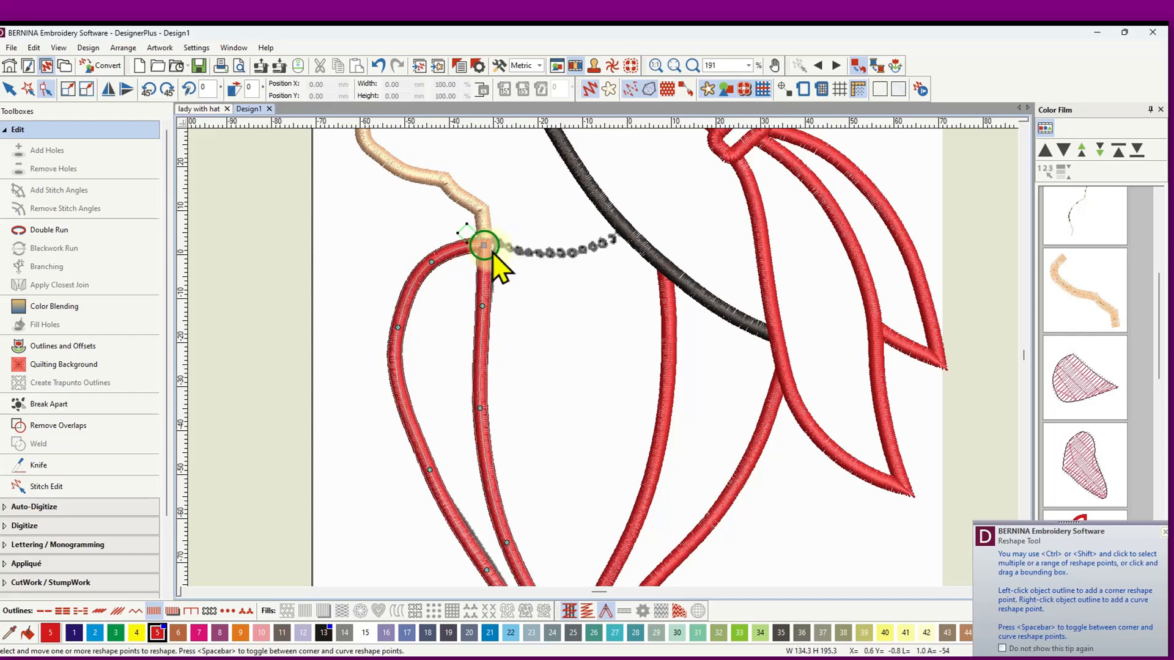
pyautogui.scroll(5, 603, 366)
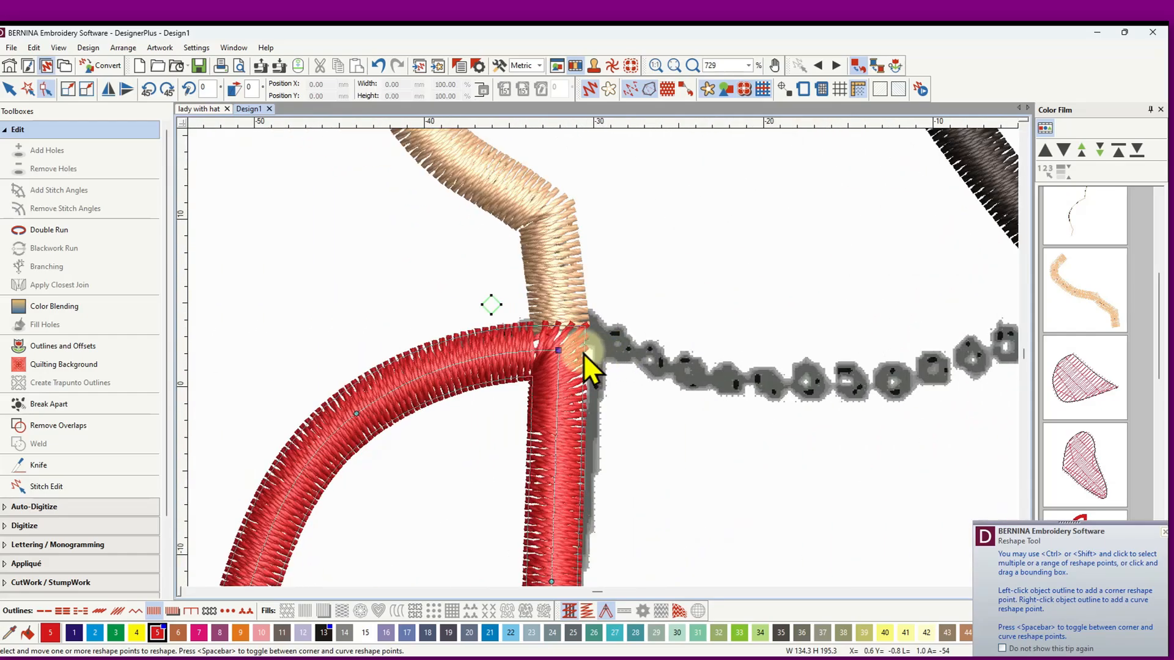
# Step: Select the skin-coloured chin and neck outline and extend its lower end point down into the dress section's top corner
pyautogui.click(561, 255)
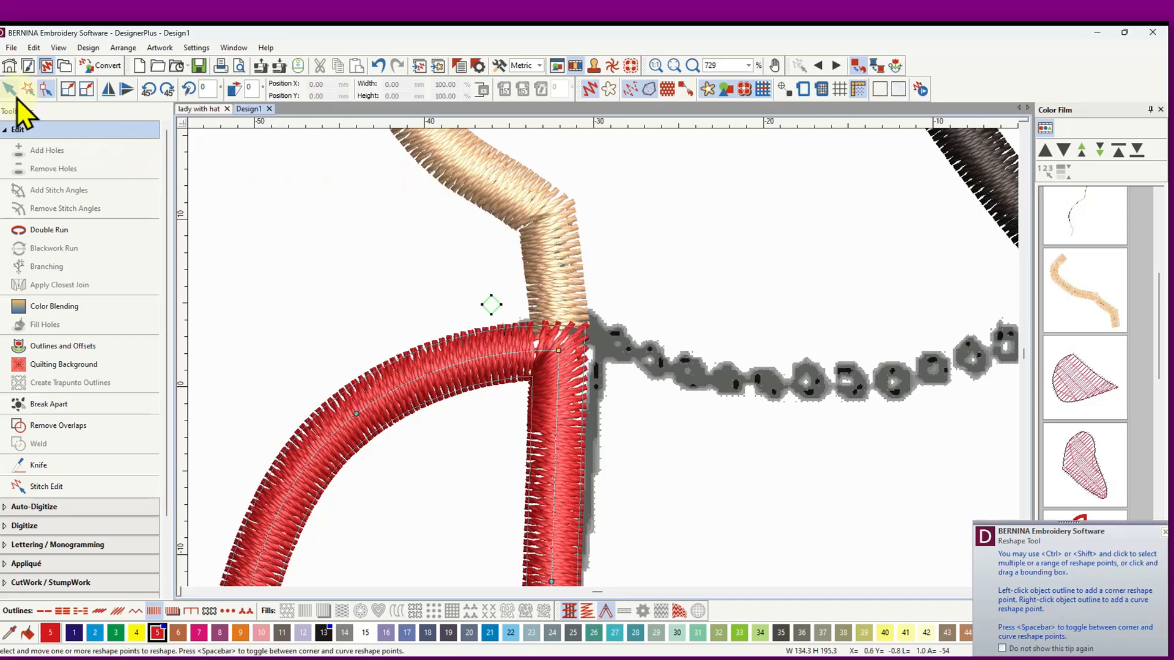
pyautogui.click(9, 90)
pyautogui.click(554, 269)
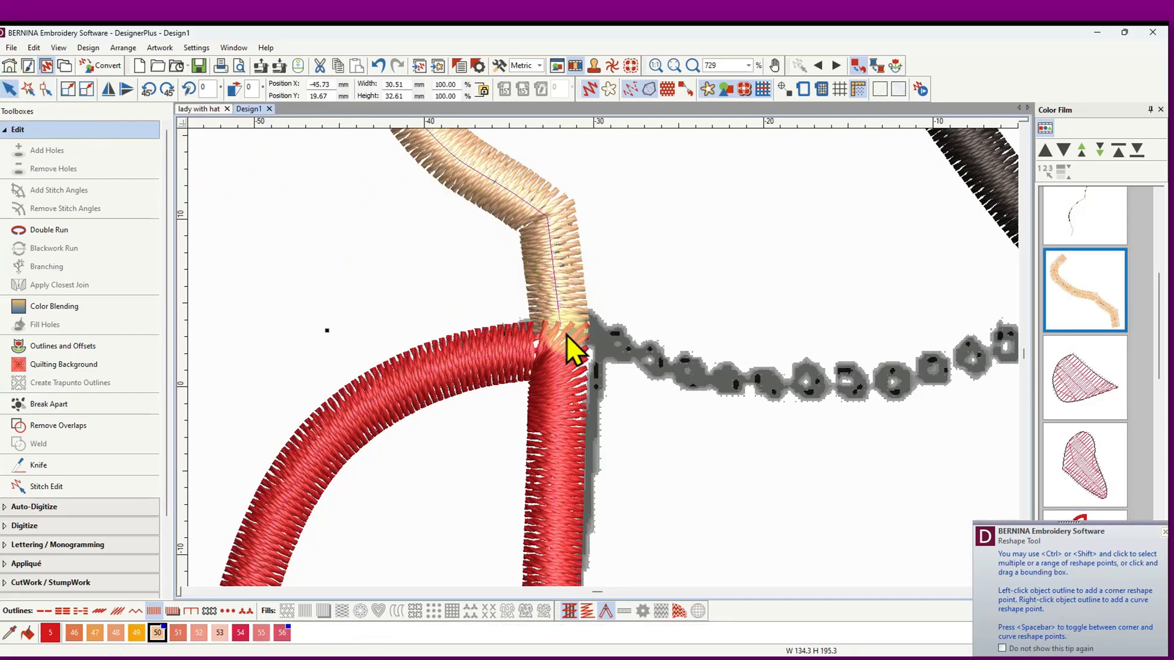
pyautogui.click(46, 90)
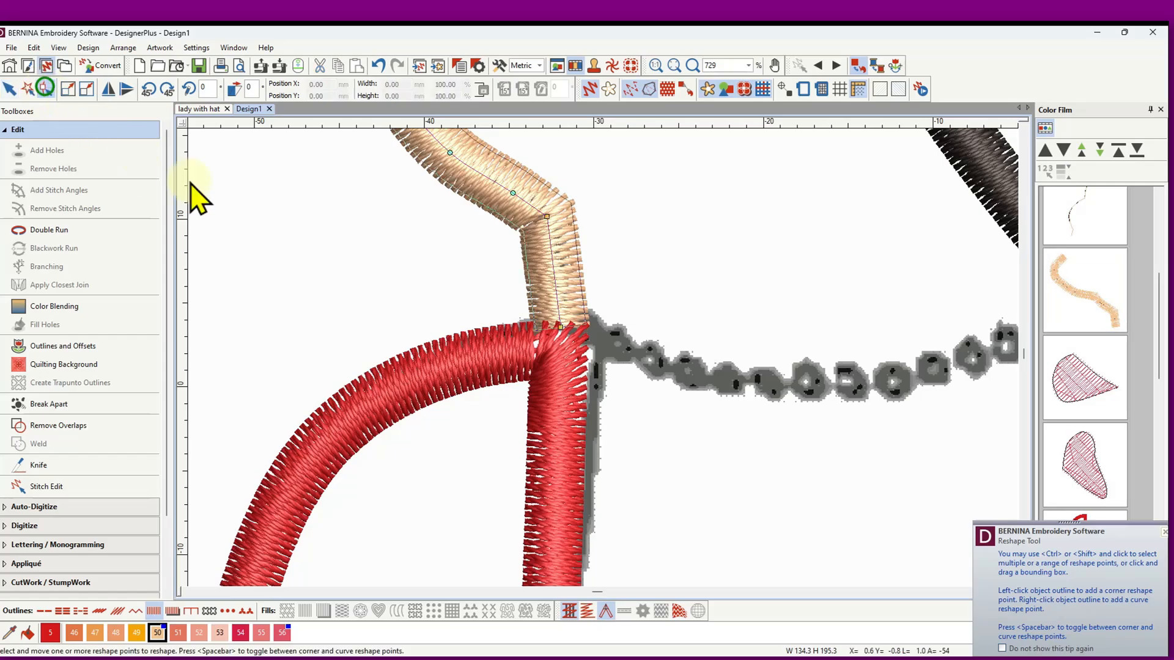
pyautogui.moveTo(562, 331); pyautogui.dragTo(560, 342)
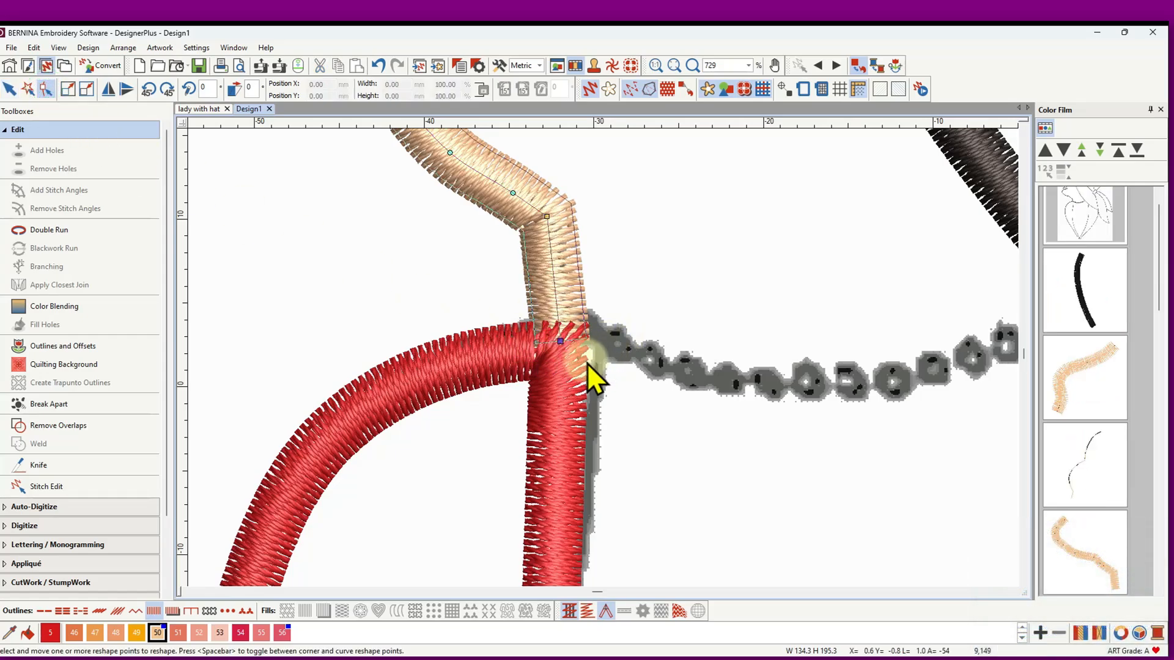
pyautogui.click(578, 346)
# Step: Reshape the left dress section's top corner point so it meets the neck outline cleanly, then leave reshaping
pyautogui.click(562, 401)
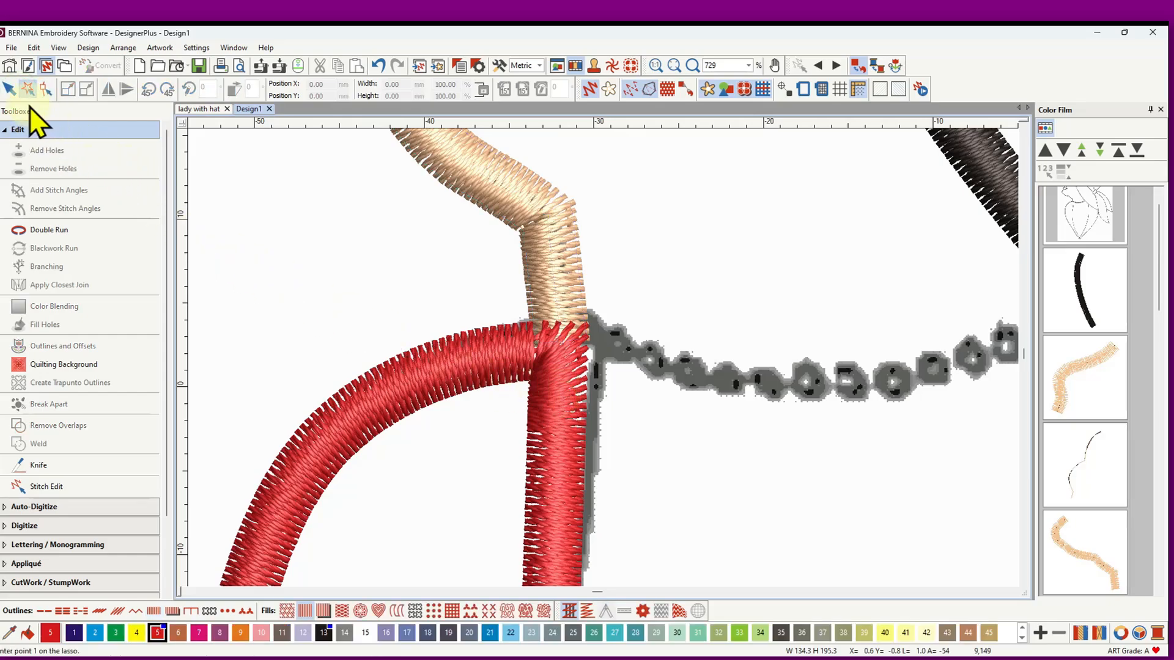
pyautogui.click(12, 91)
pyautogui.click(566, 460)
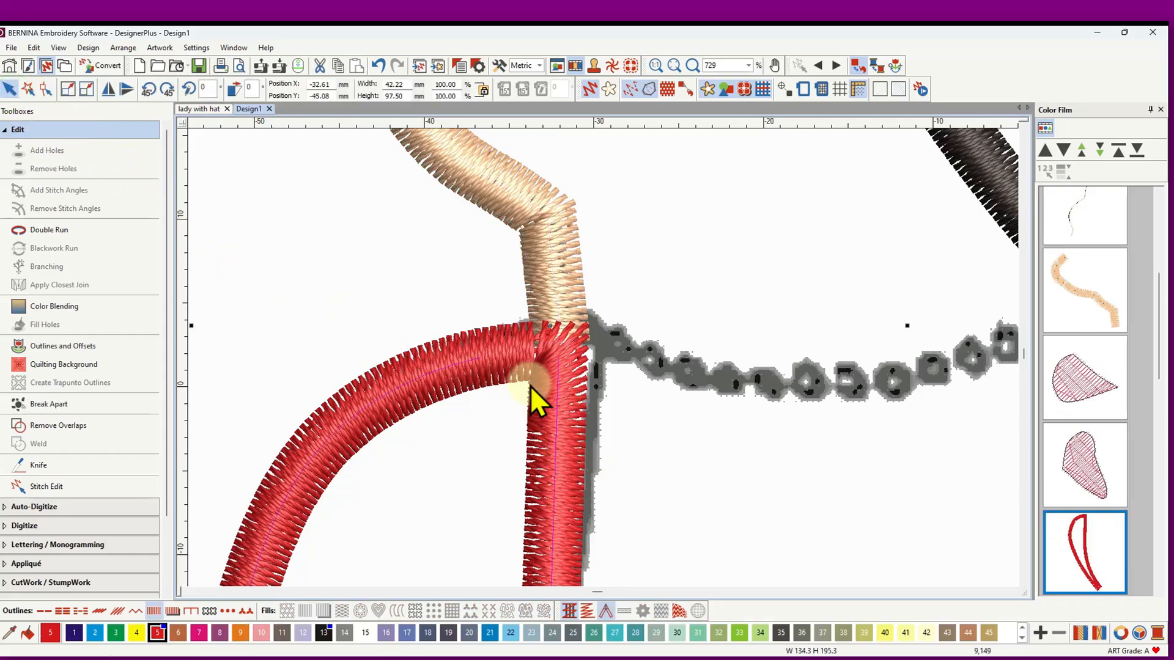
pyautogui.click(46, 90)
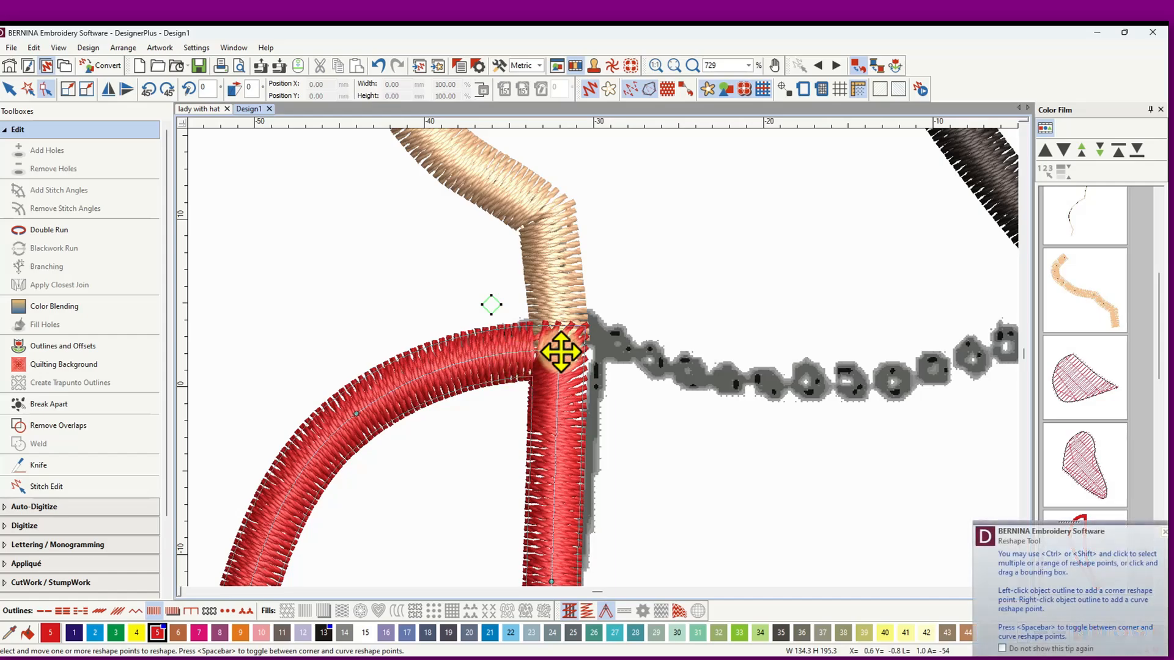
pyautogui.moveTo(559, 352); pyautogui.dragTo(561, 356)
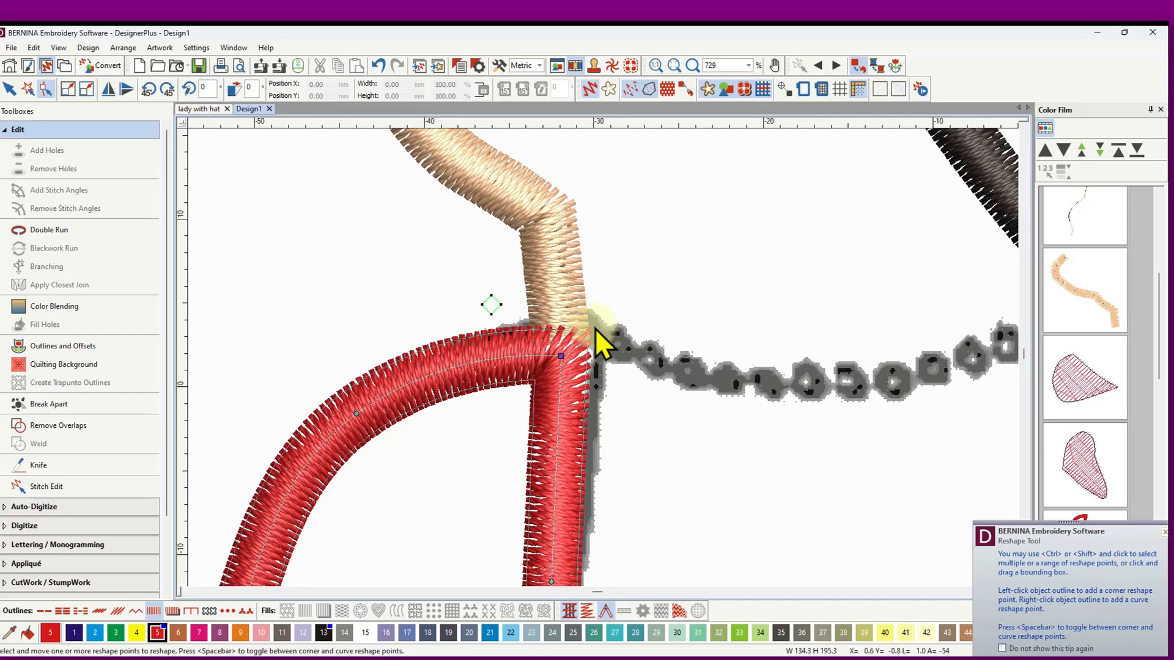
pyautogui.scroll(-5, 580, 320)
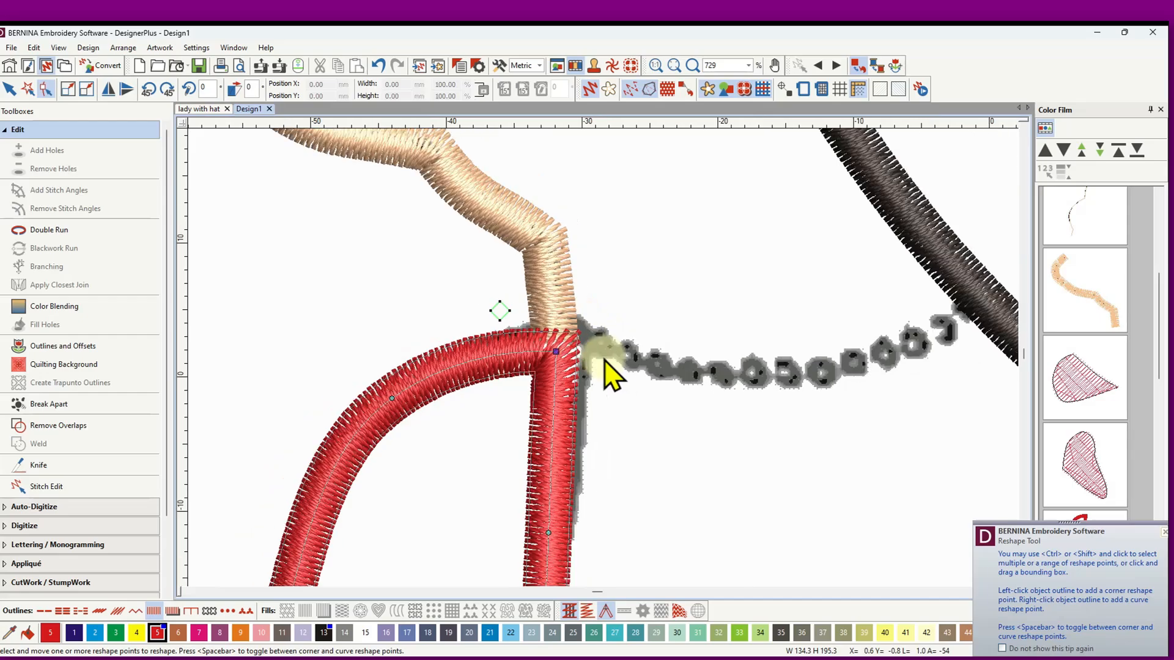
pyautogui.scroll(-3, 607, 369)
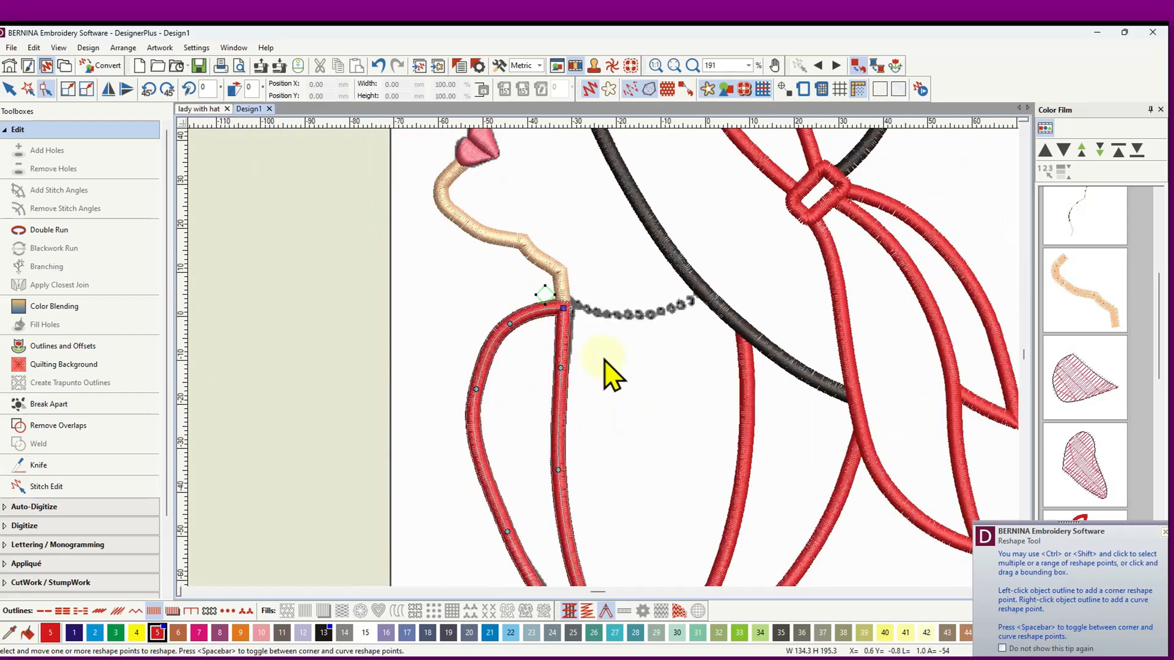
pyautogui.click(9, 89)
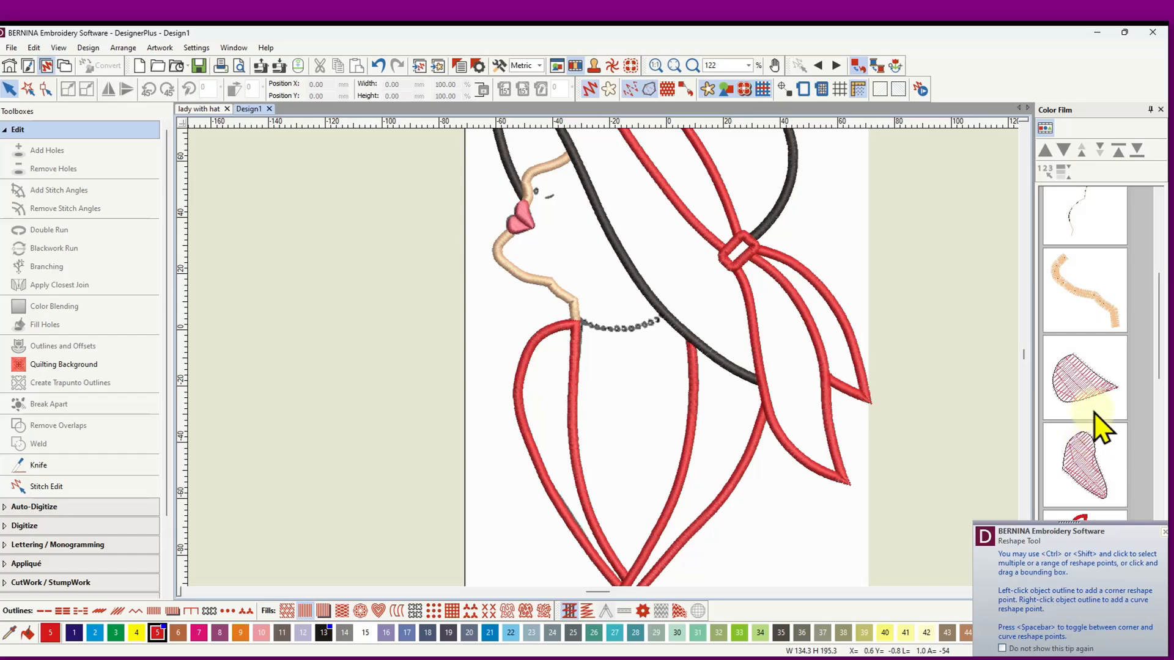
# Step: Show the Color Film by colors only and display the whole design without the realistic stitch view
pyautogui.click(1046, 128)
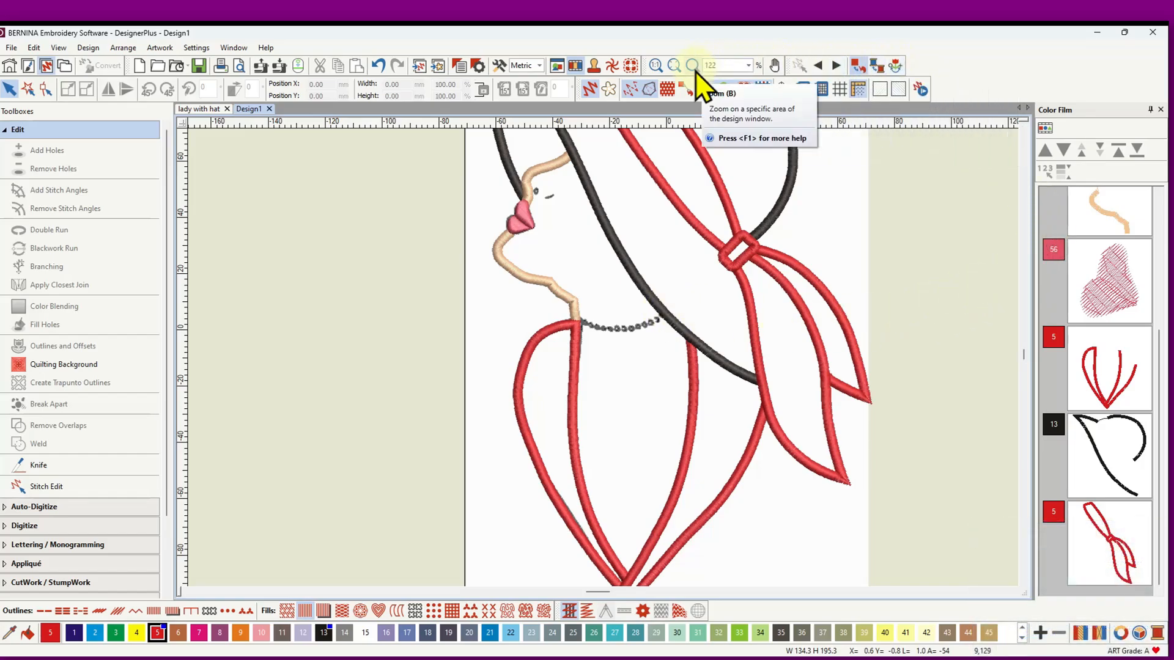
pyautogui.scroll(-2, 626, 172)
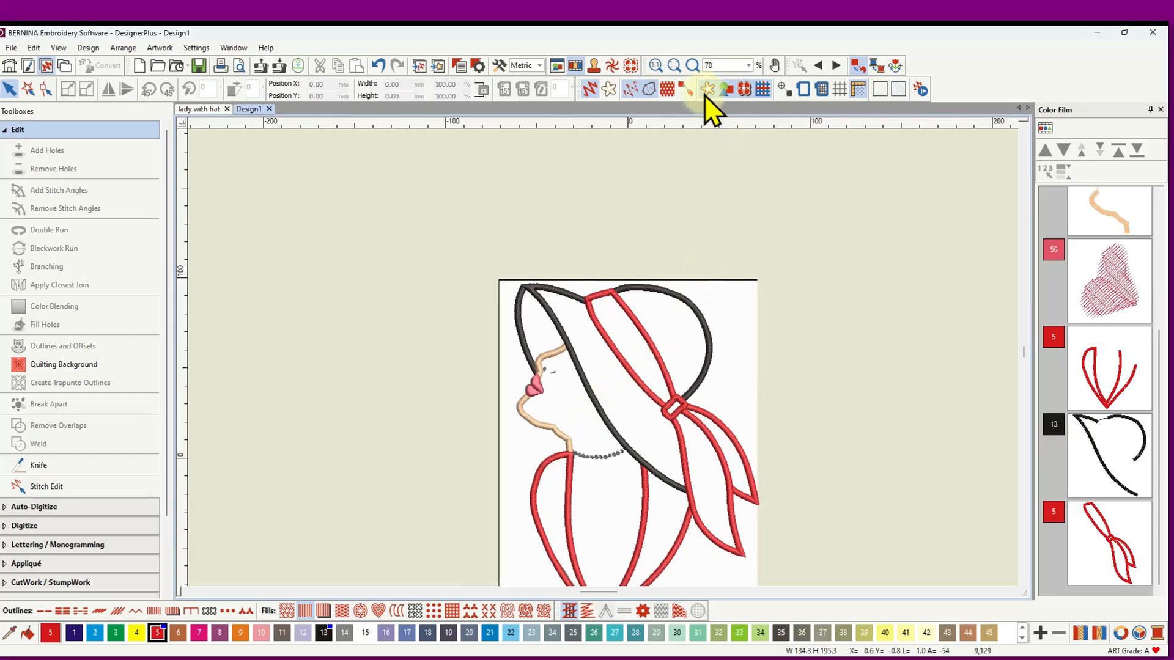
pyautogui.click(674, 65)
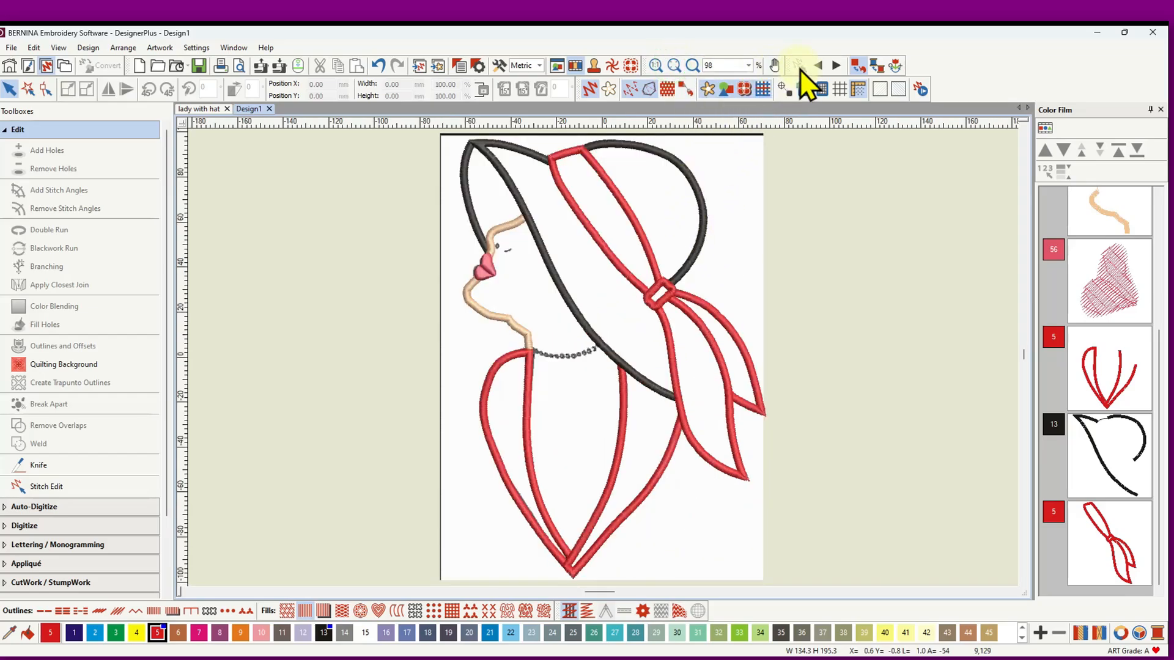
pyautogui.click(589, 90)
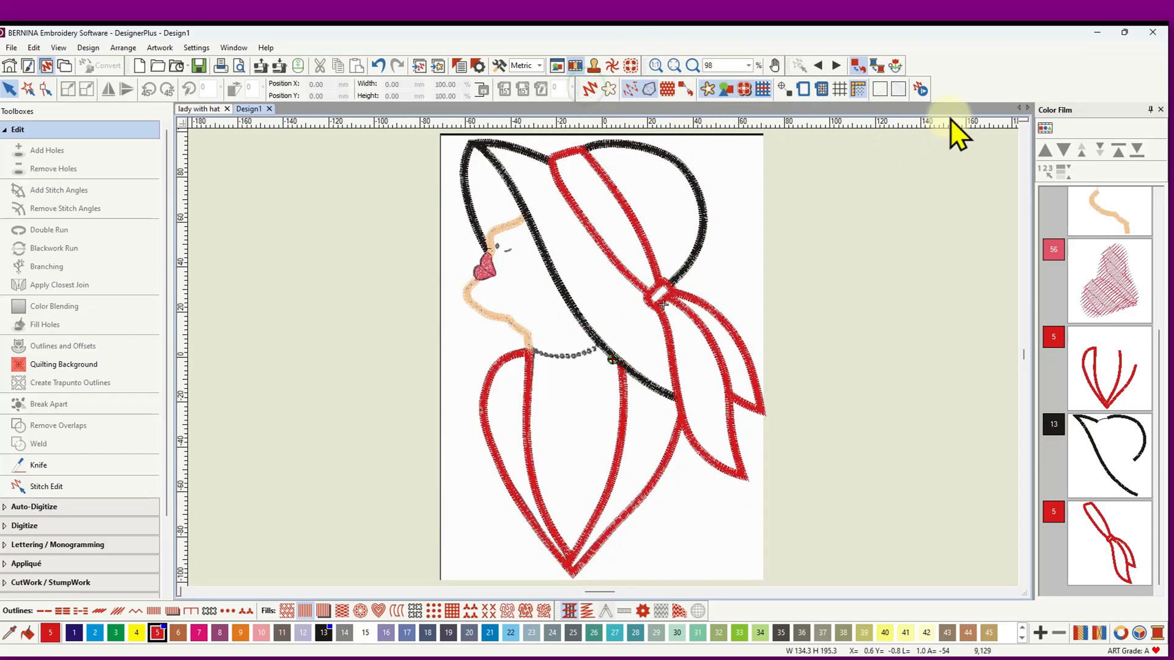
# Step: Travel to the start of the design, then forward by color to the end of the pink lips
pyautogui.click(895, 65)
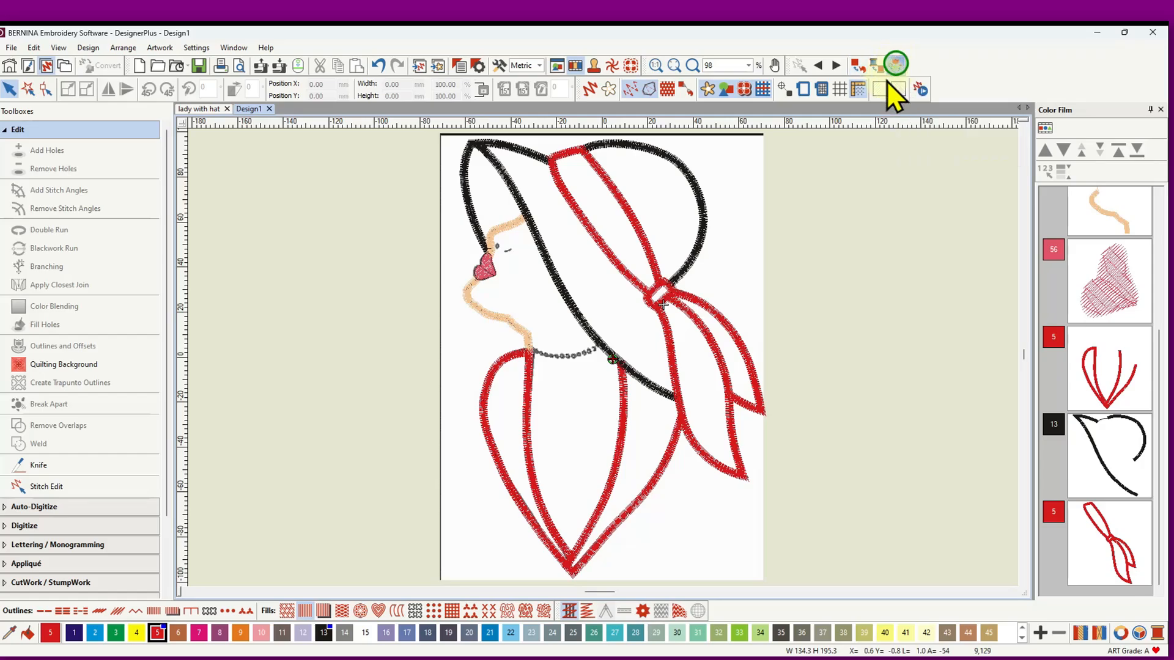
pyautogui.click(819, 67)
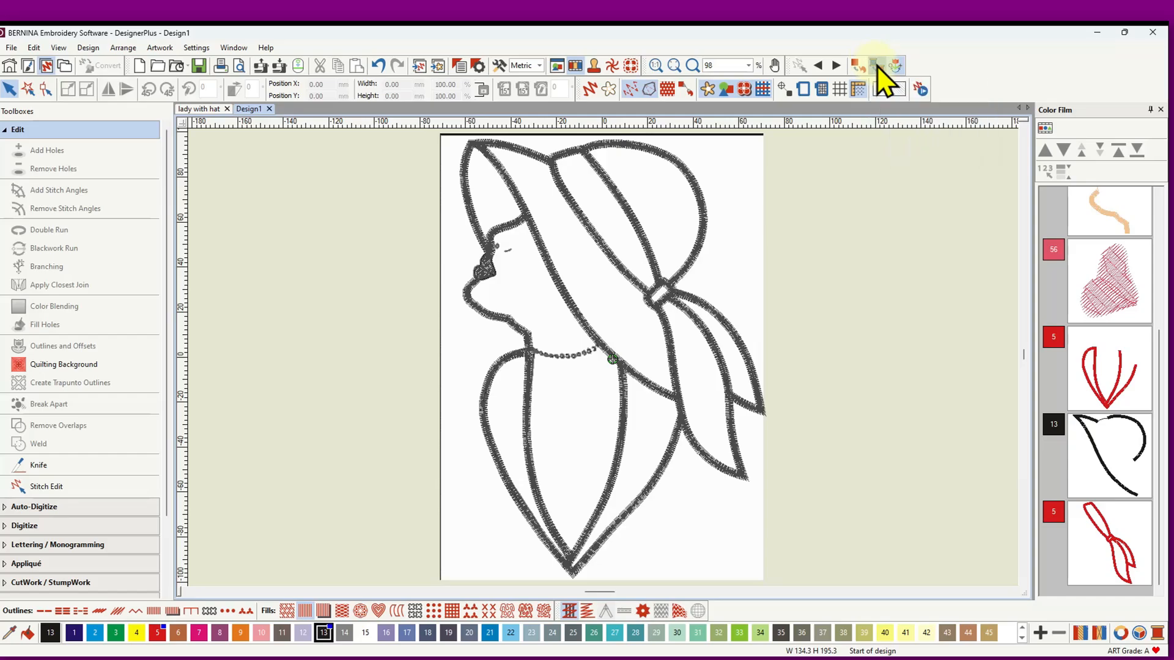
pyautogui.click(835, 66)
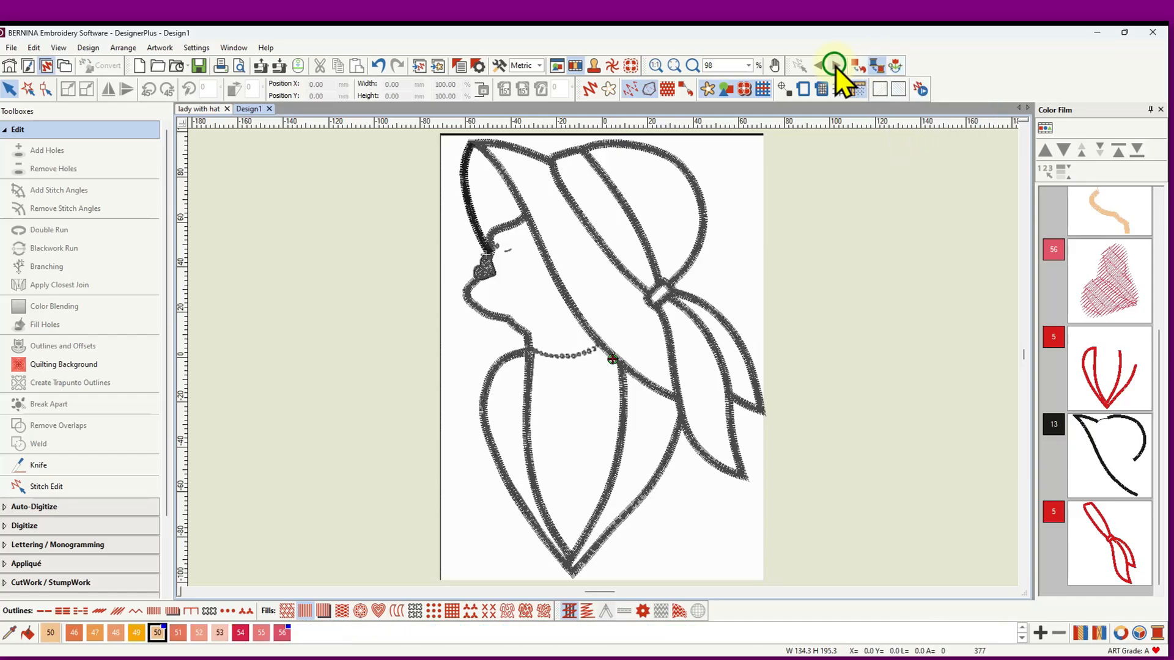
pyautogui.click(835, 66)
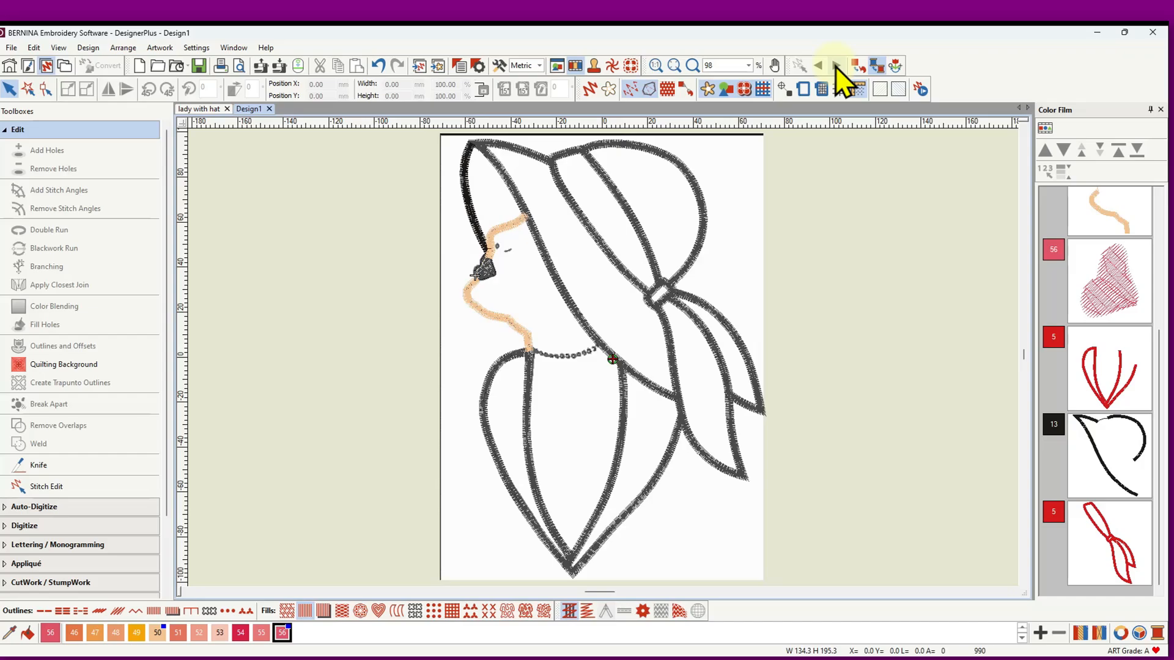
pyautogui.click(834, 66)
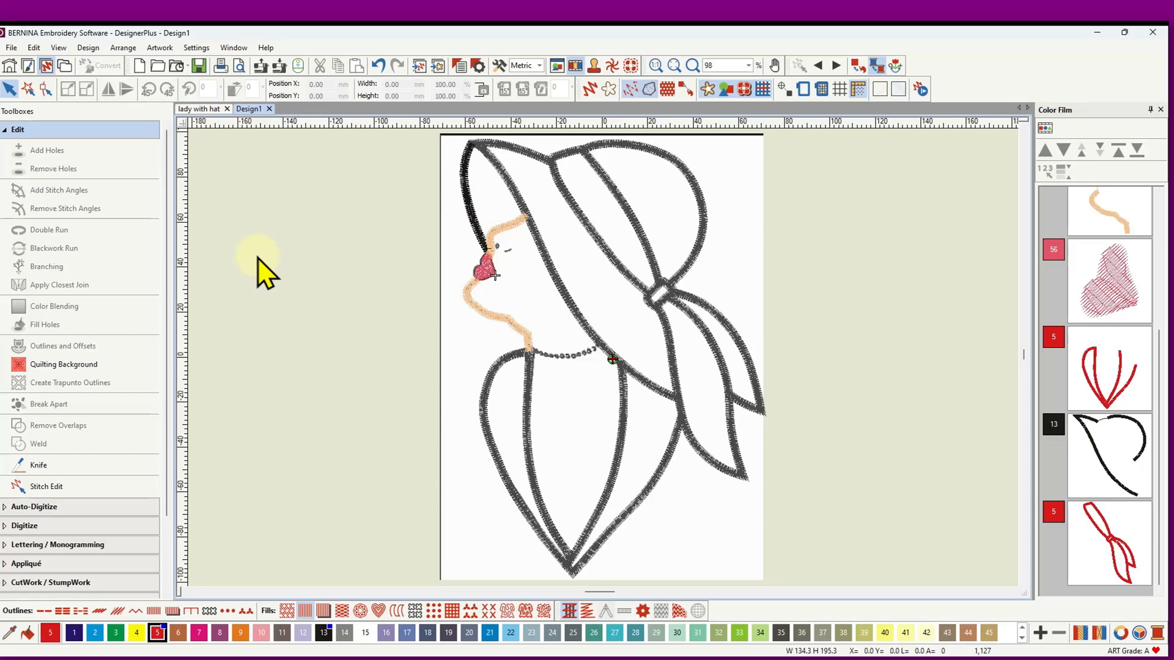
# Step: Digitize the necklace as a red open object with a Candlewicking Border outline, following the beads from the neck to the hat brim
pyautogui.click(32, 527)
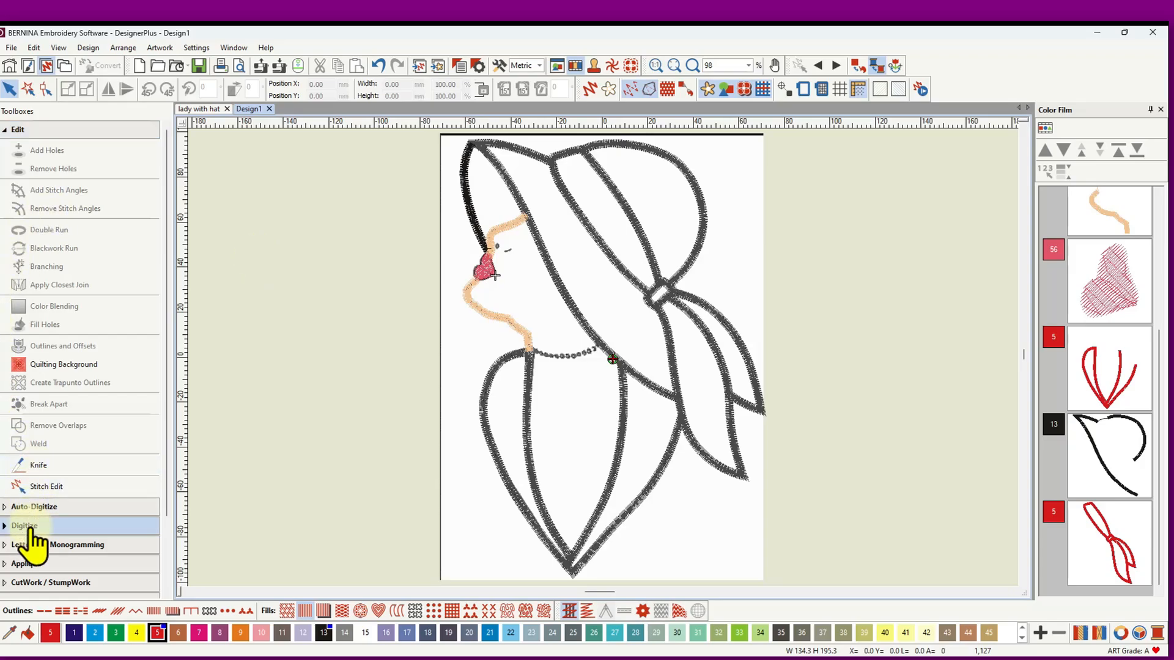
pyautogui.click(61, 188)
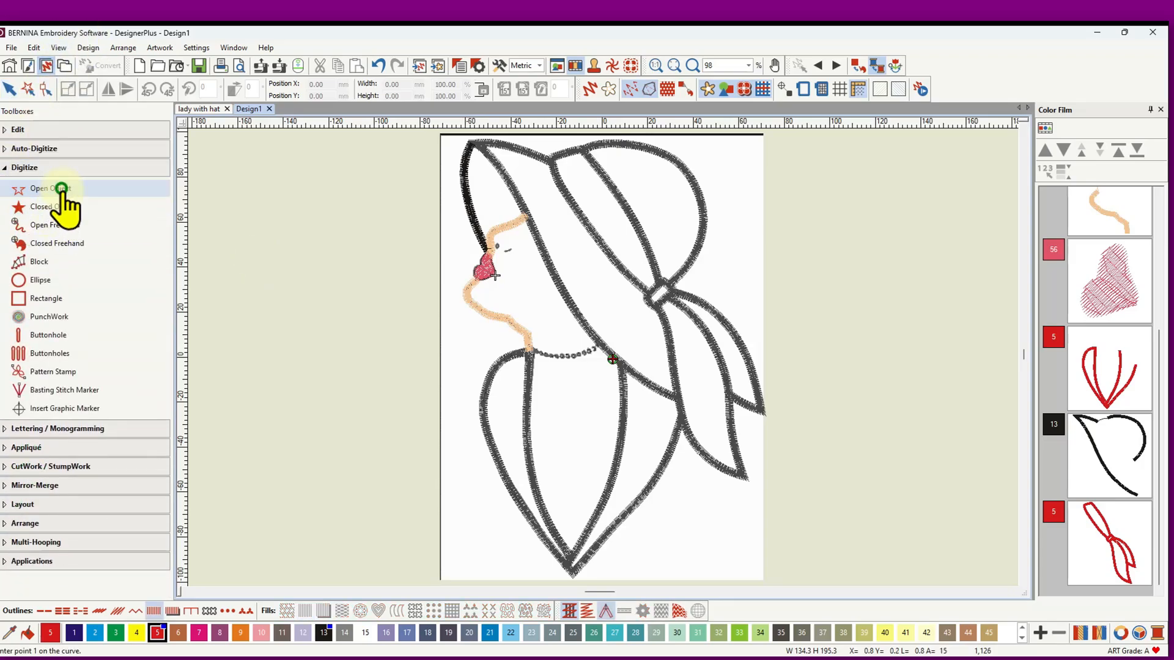
pyautogui.click(229, 611)
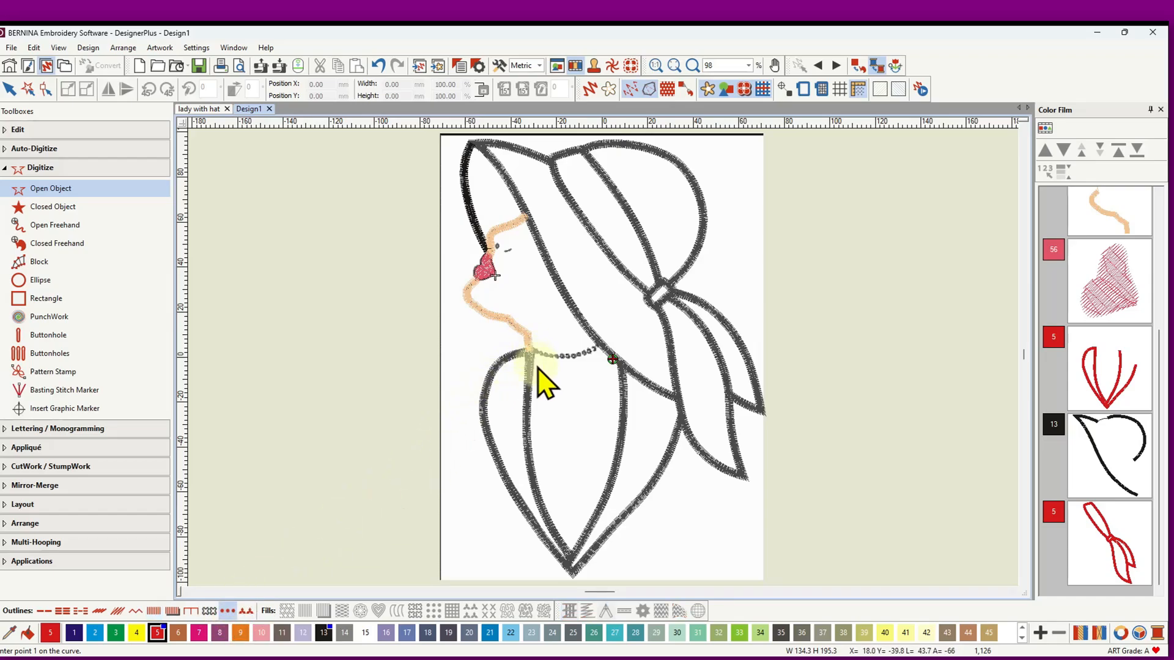
pyautogui.scroll(5, 538, 366)
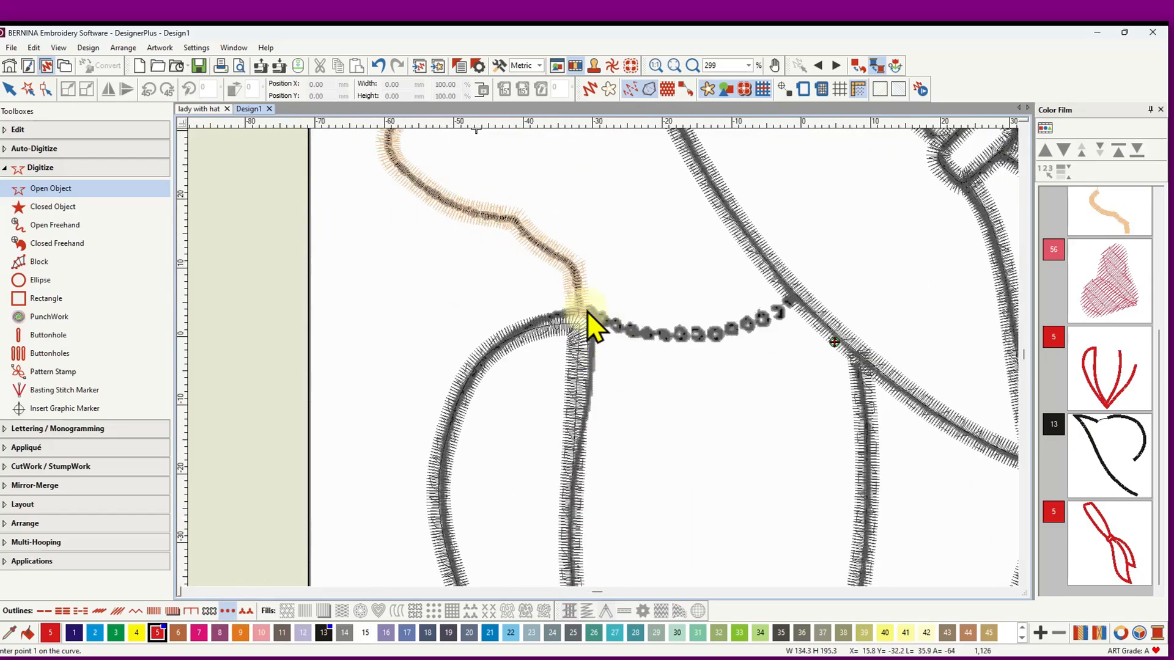
pyautogui.click(585, 313)
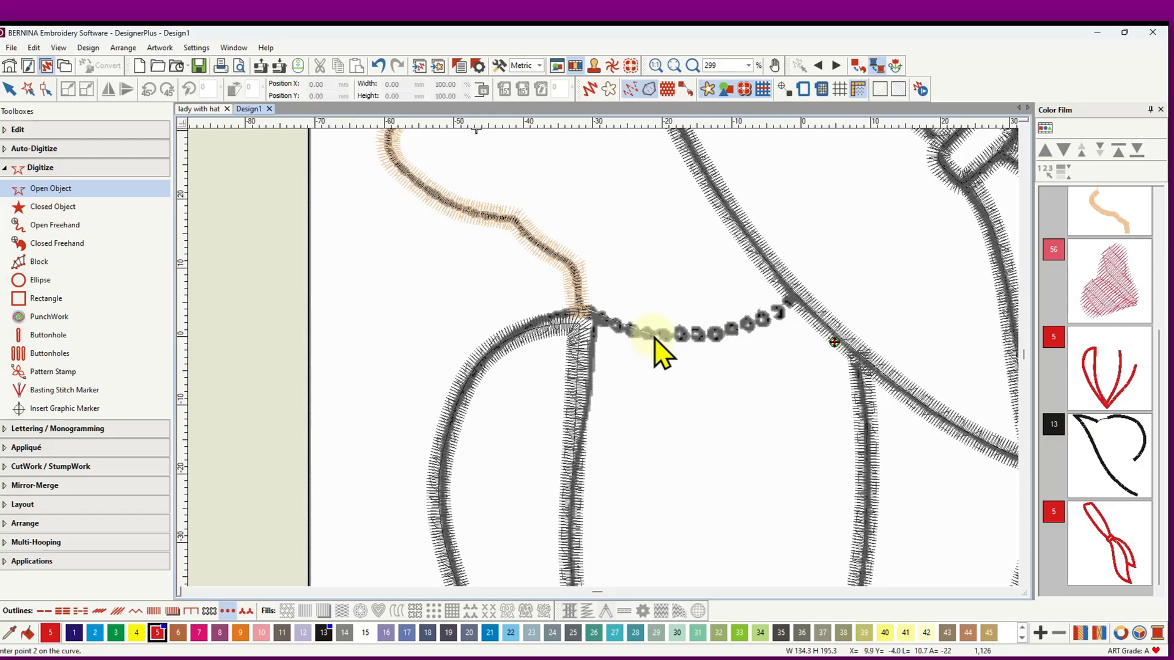
pyautogui.click(652, 334)
pyautogui.click(724, 335)
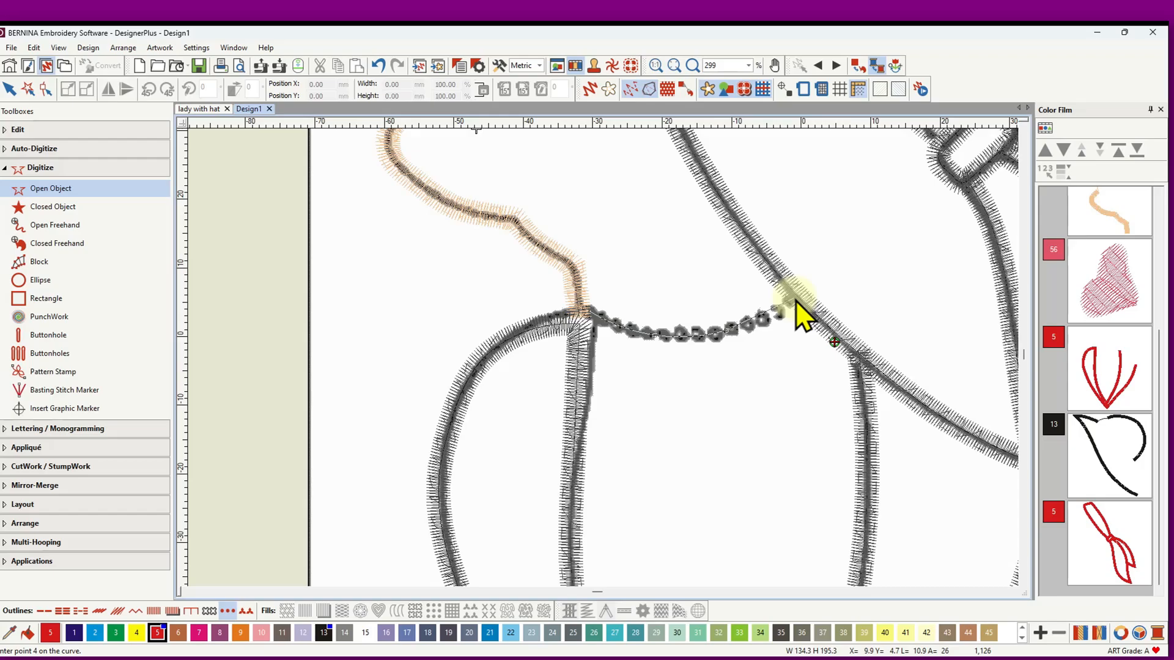
pyautogui.press('Return')
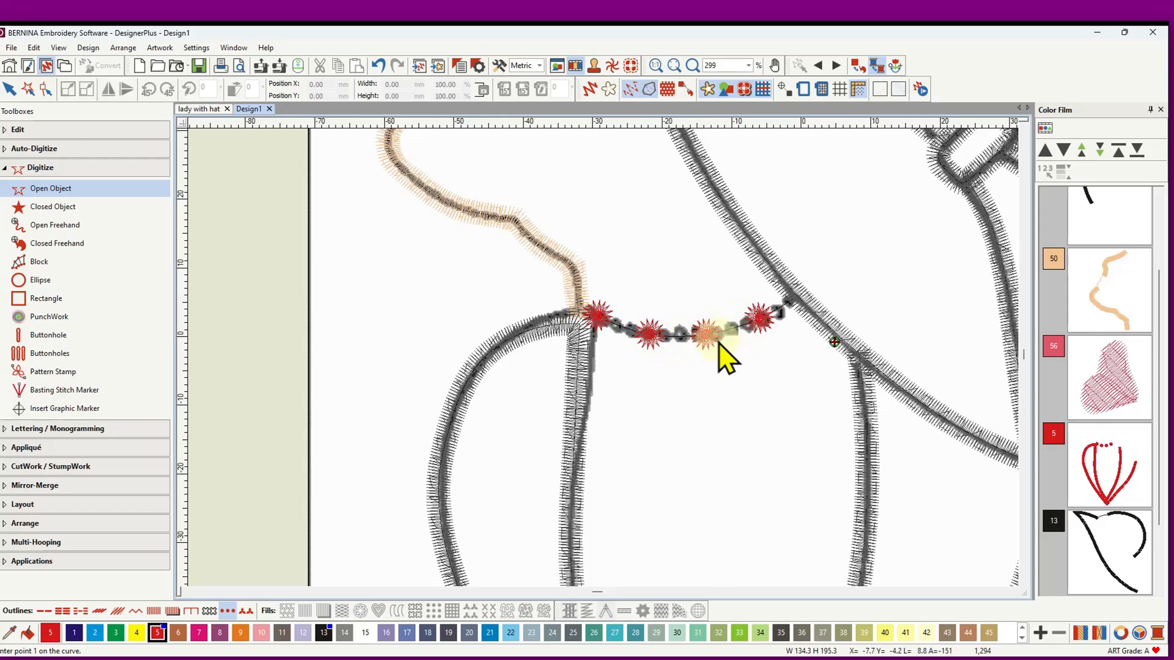
# Step: Open the beaded necklace's outline stitch properties and move the dialog clear of the necklace
pyautogui.click(7, 87)
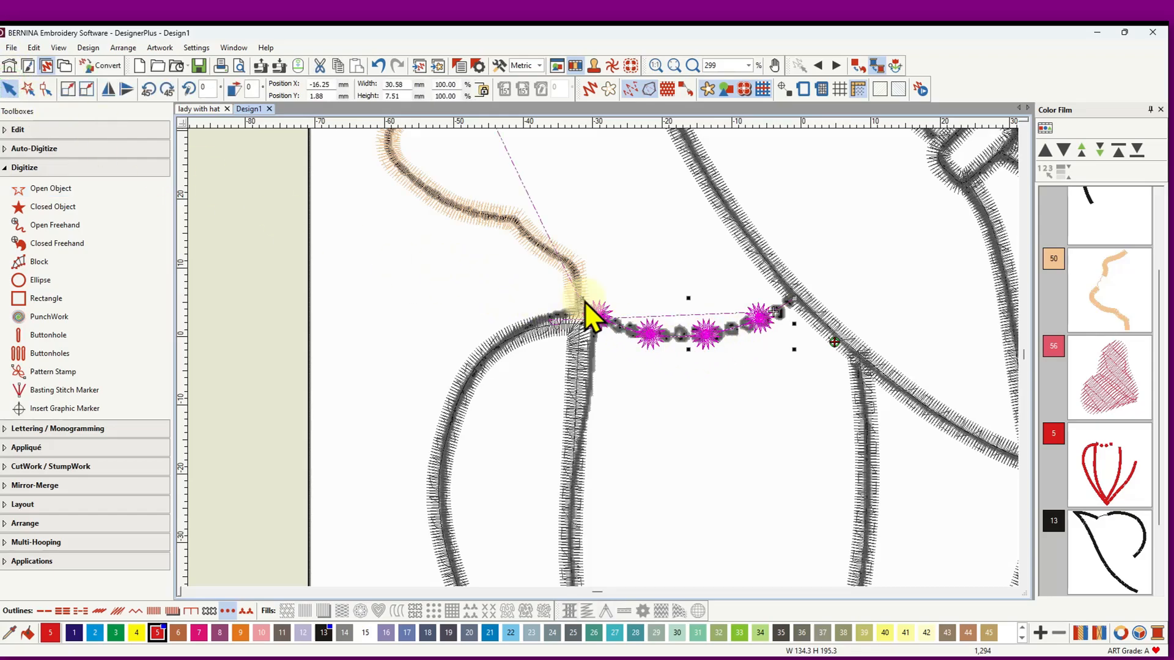
pyautogui.rightClick(652, 330)
pyautogui.click(691, 338)
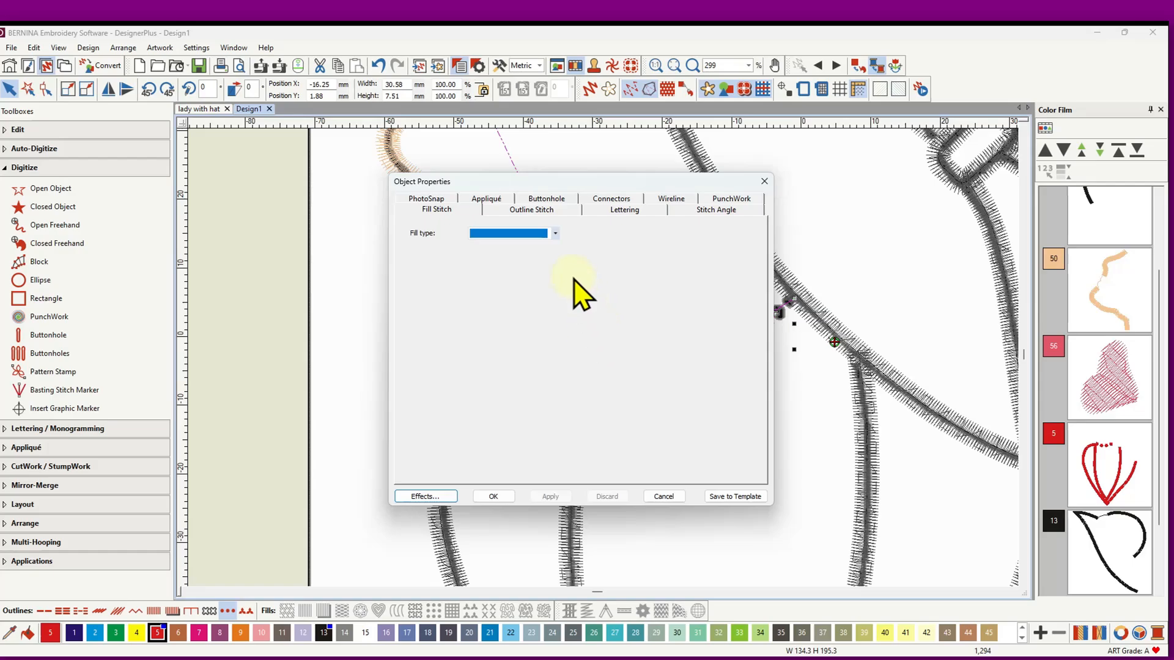
pyautogui.click(534, 212)
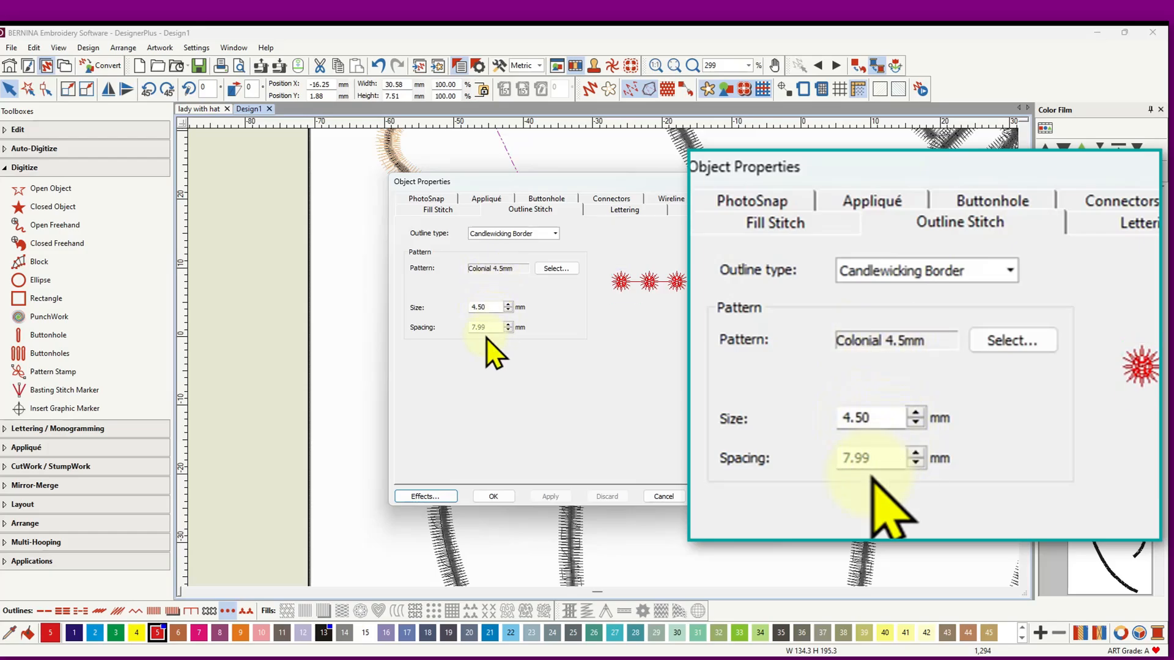
pyautogui.moveTo(470, 328)
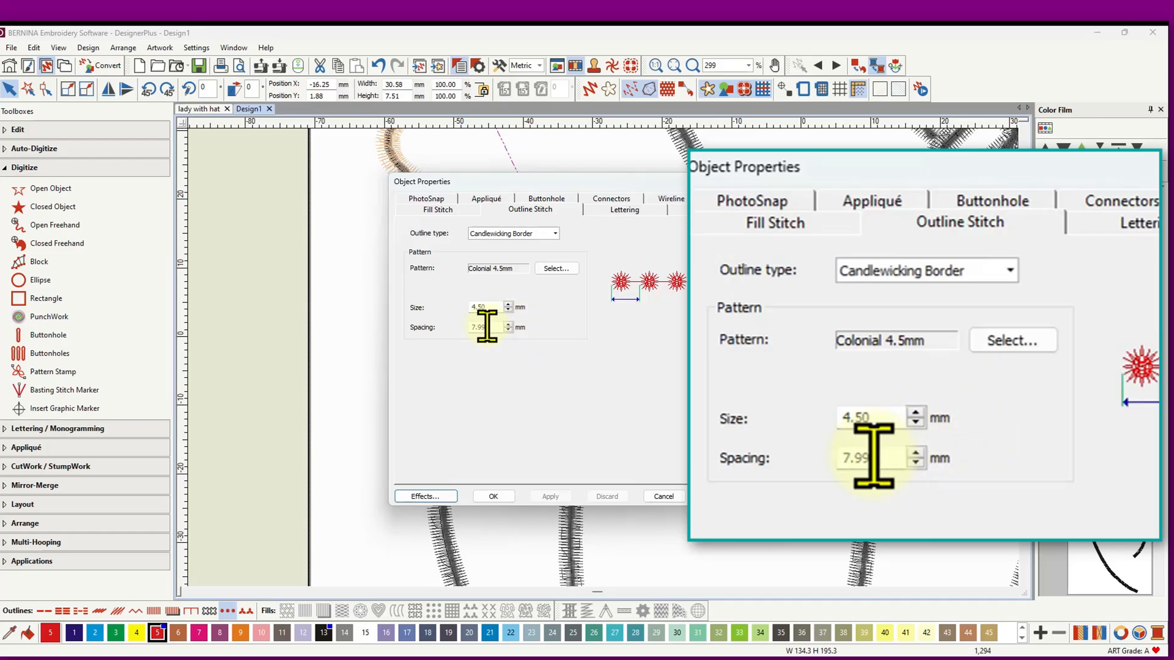
pyautogui.moveTo(488, 329); pyautogui.dragTo(464, 331)
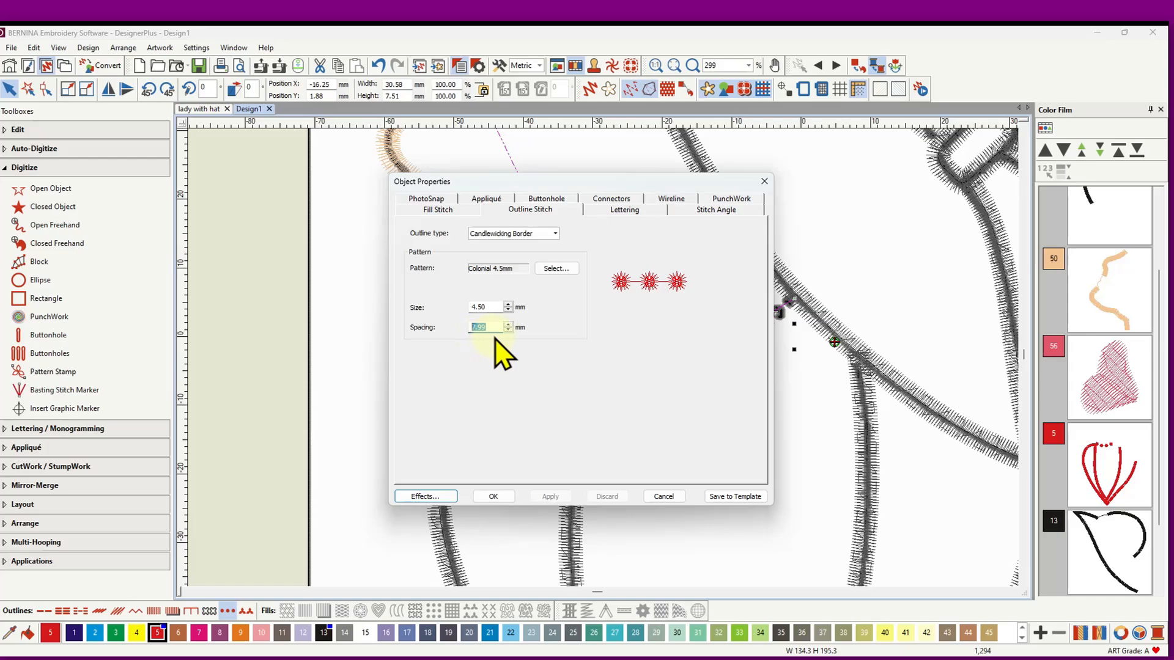
pyautogui.moveTo(638, 182); pyautogui.dragTo(406, 261)
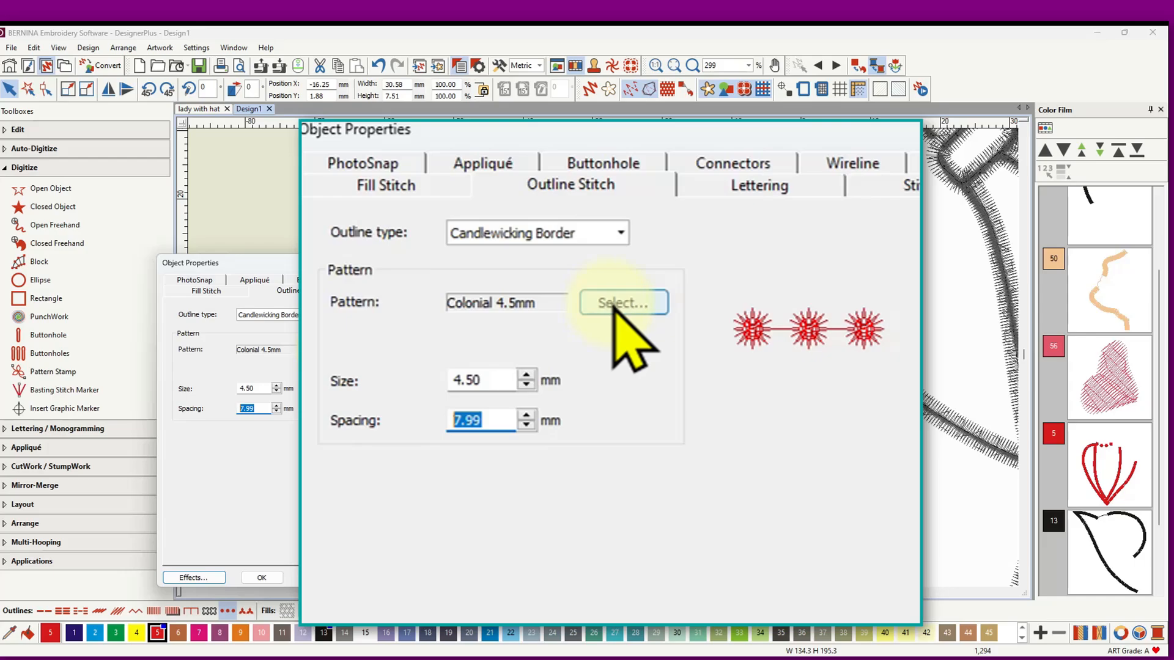
# Step: Change the necklace's candlewicking pattern to Knot-3mm, apply it, and accept the properties
pyautogui.click(327, 348)
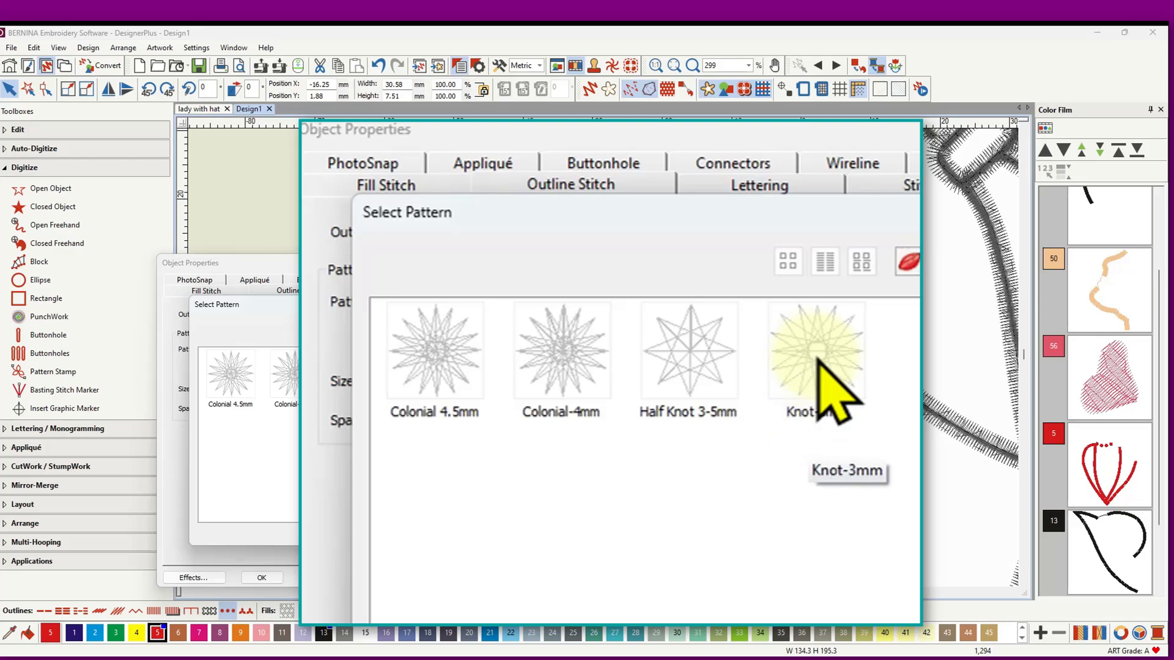
pyautogui.doubleClick(403, 379)
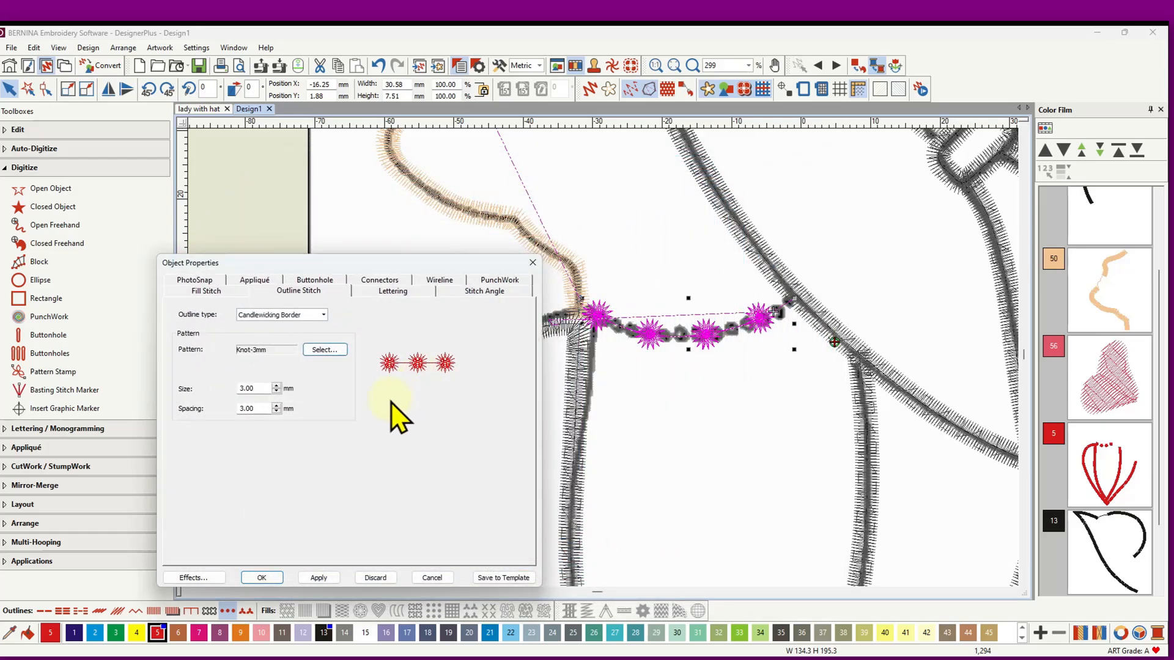
pyautogui.click(320, 579)
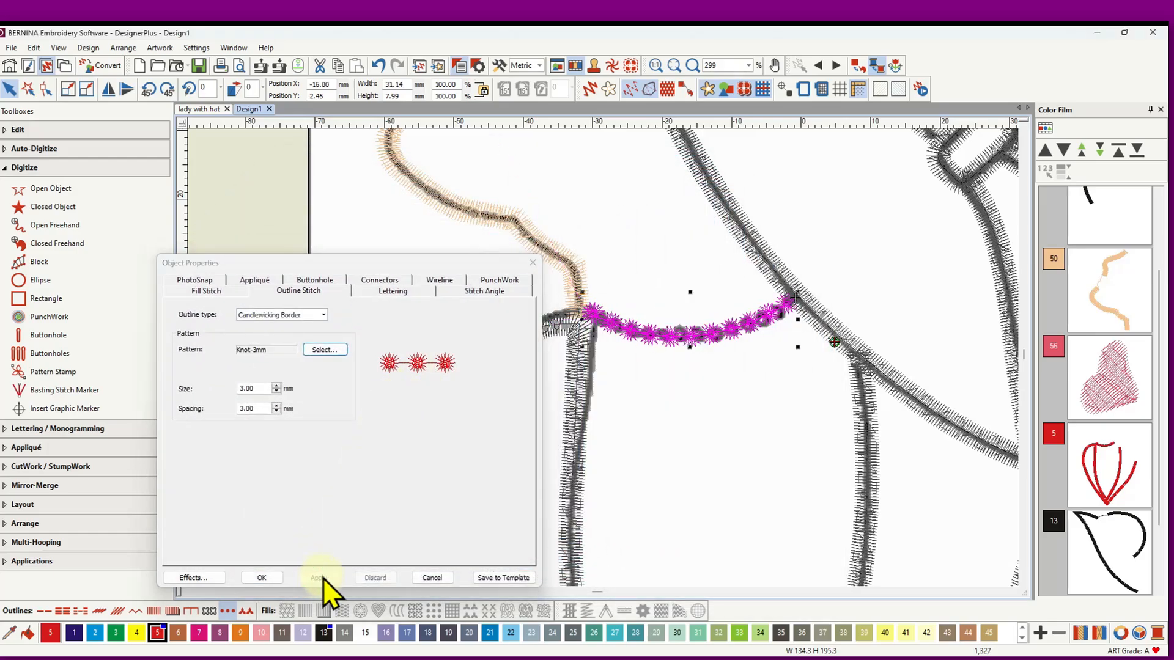
pyautogui.click(721, 355)
pyautogui.scroll(5, 713, 355)
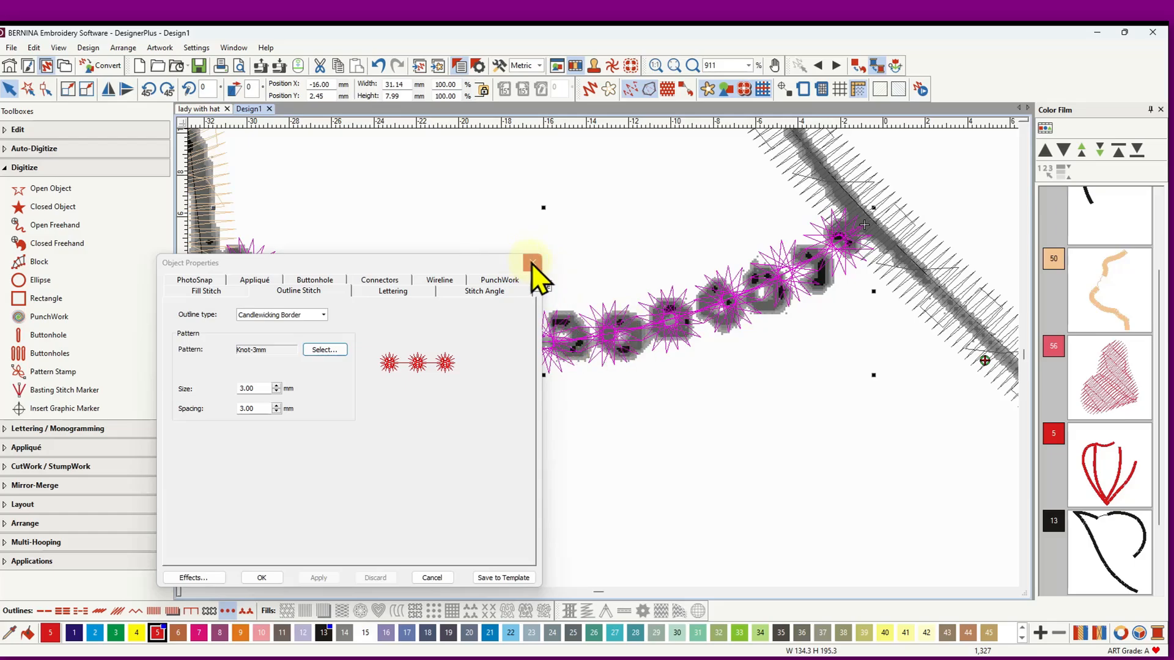
pyautogui.click(261, 578)
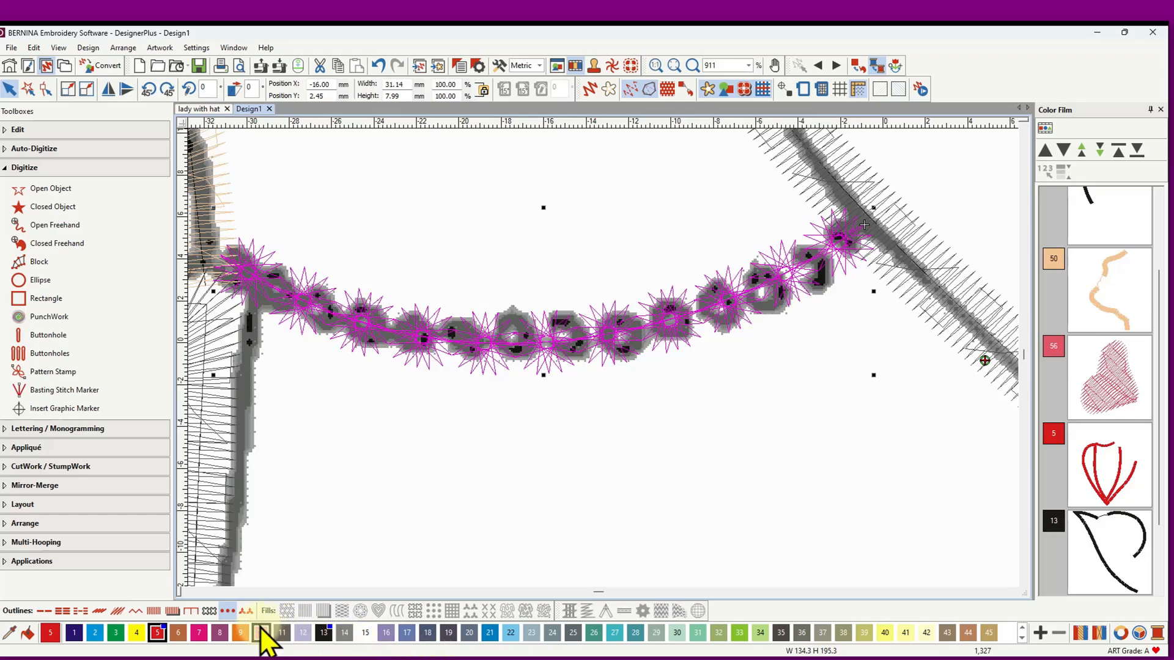
# Step: Recolor the necklace with orange color 9, then display the whole design in its thread colors
pyautogui.click(240, 633)
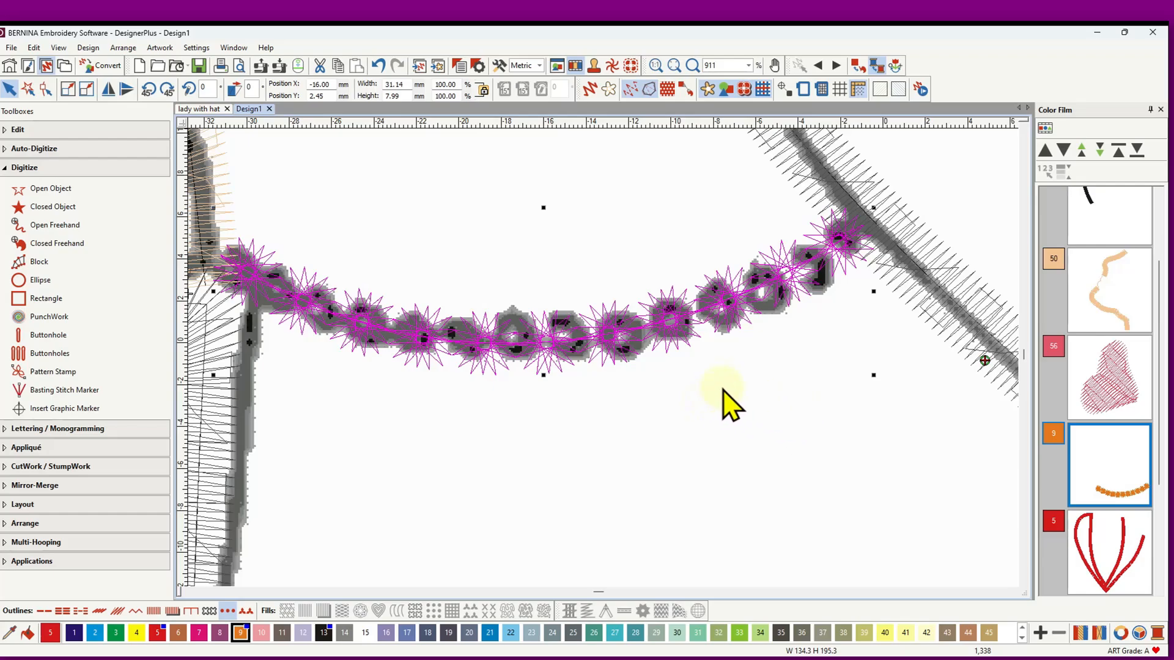
pyautogui.click(376, 476)
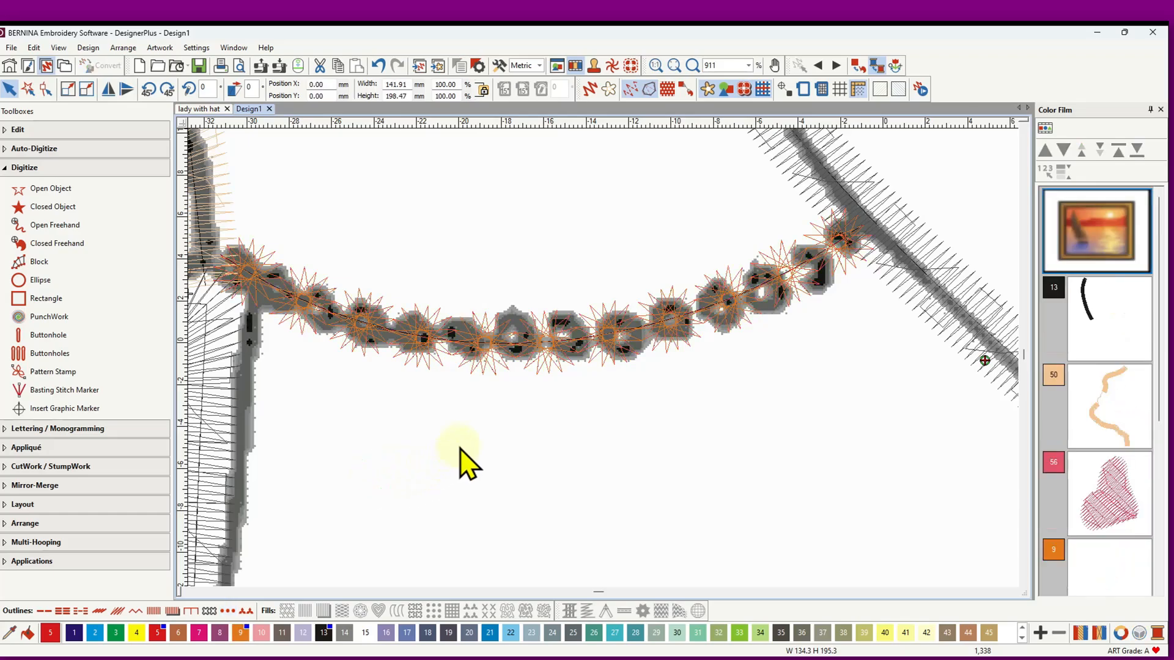
pyautogui.scroll(-5, 611, 367)
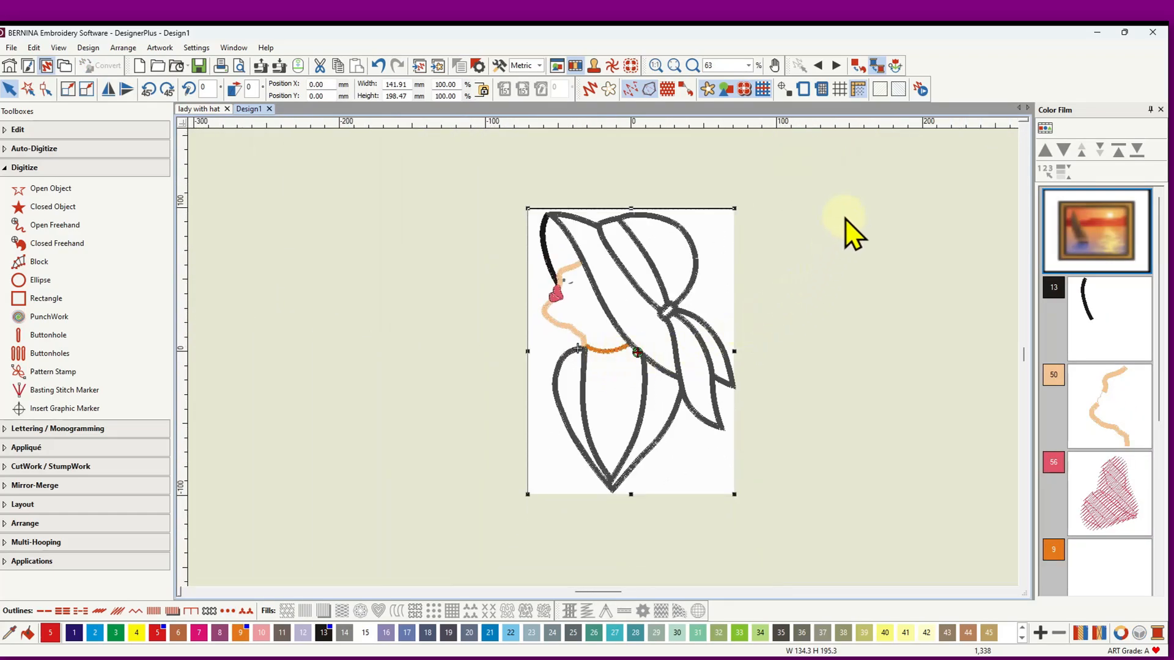
pyautogui.click(896, 64)
pyautogui.click(835, 65)
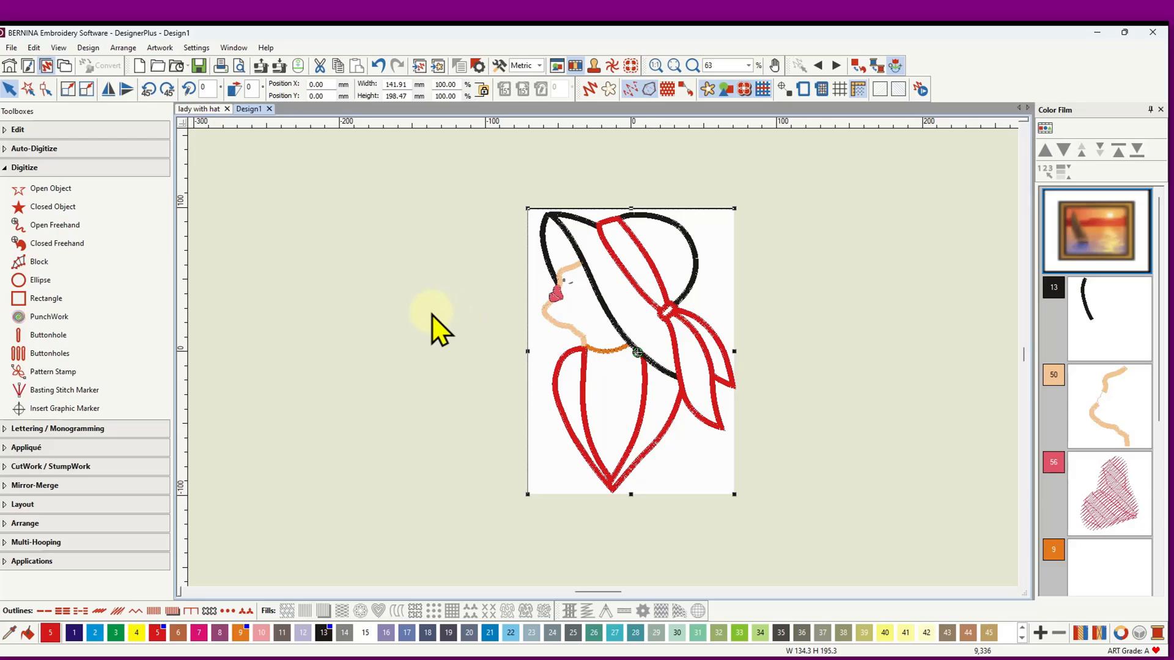
# Step: Hide the background artwork and display the connectors between objects
pyautogui.click(706, 90)
pyautogui.scroll(3, 681, 389)
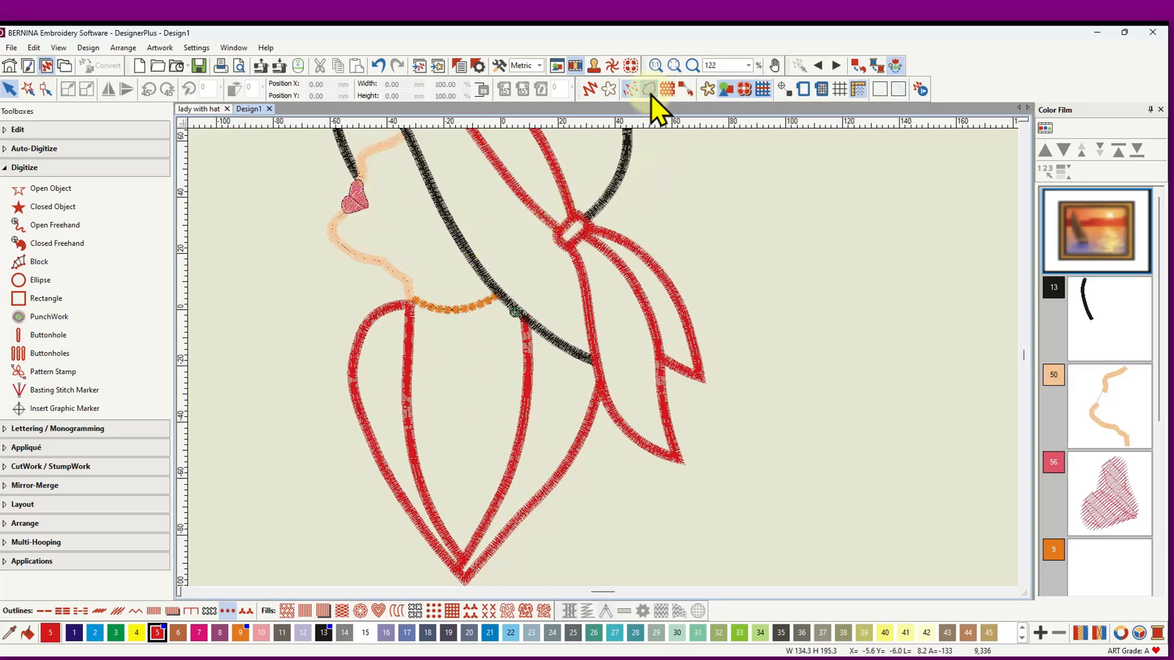
pyautogui.click(683, 88)
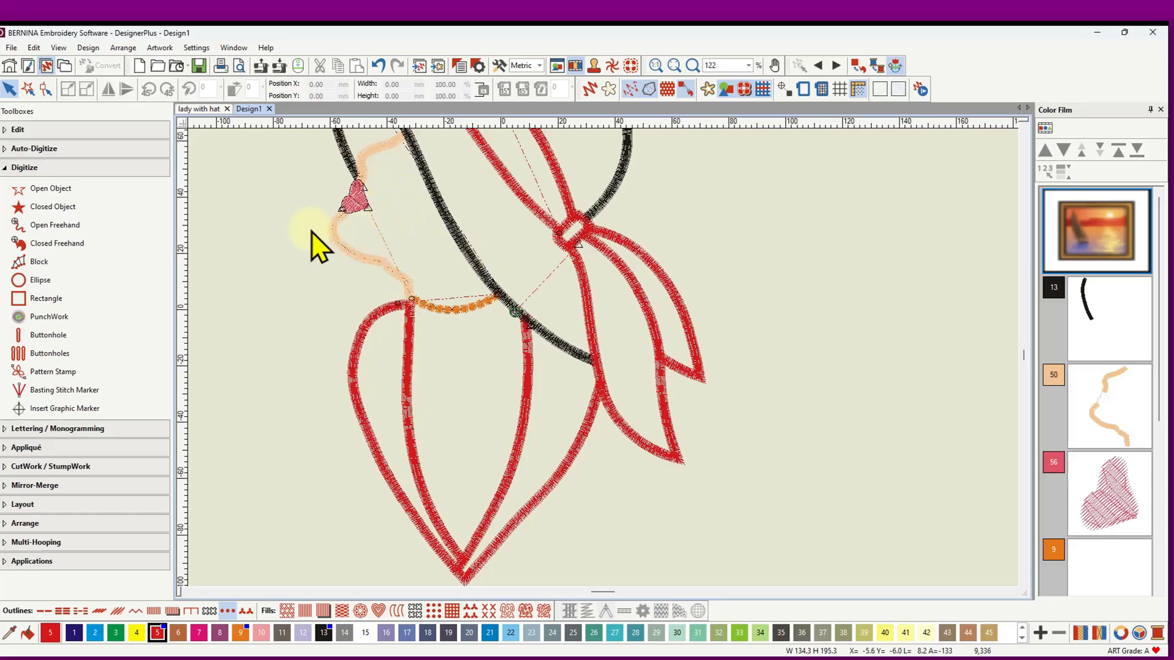
# Step: Reshape the running stitch under the lips so its ends meet the upper and lower face outlines, deleting the extra point near its lower end
pyautogui.scroll(5, 351, 202)
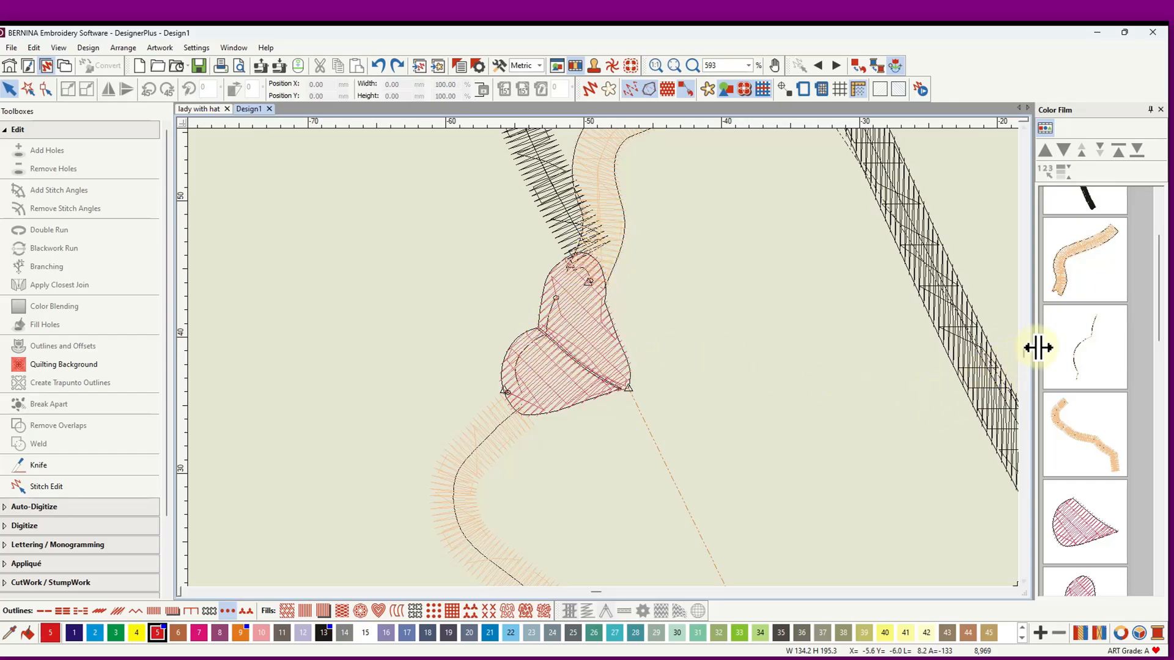
pyautogui.click(1069, 348)
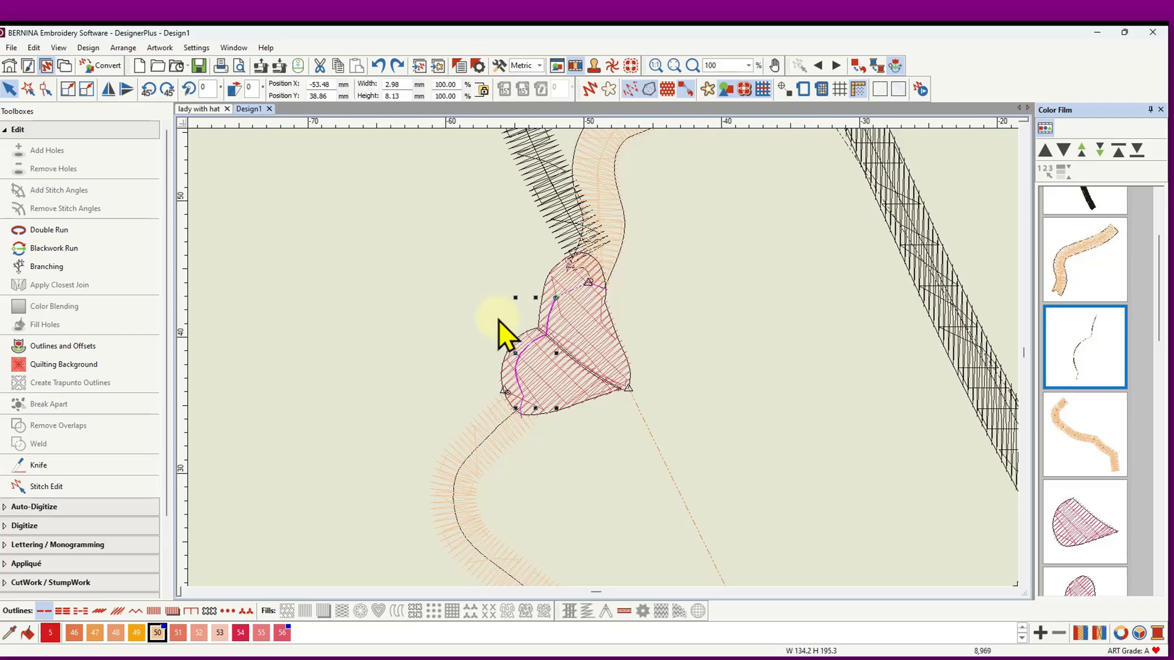
pyautogui.click(44, 89)
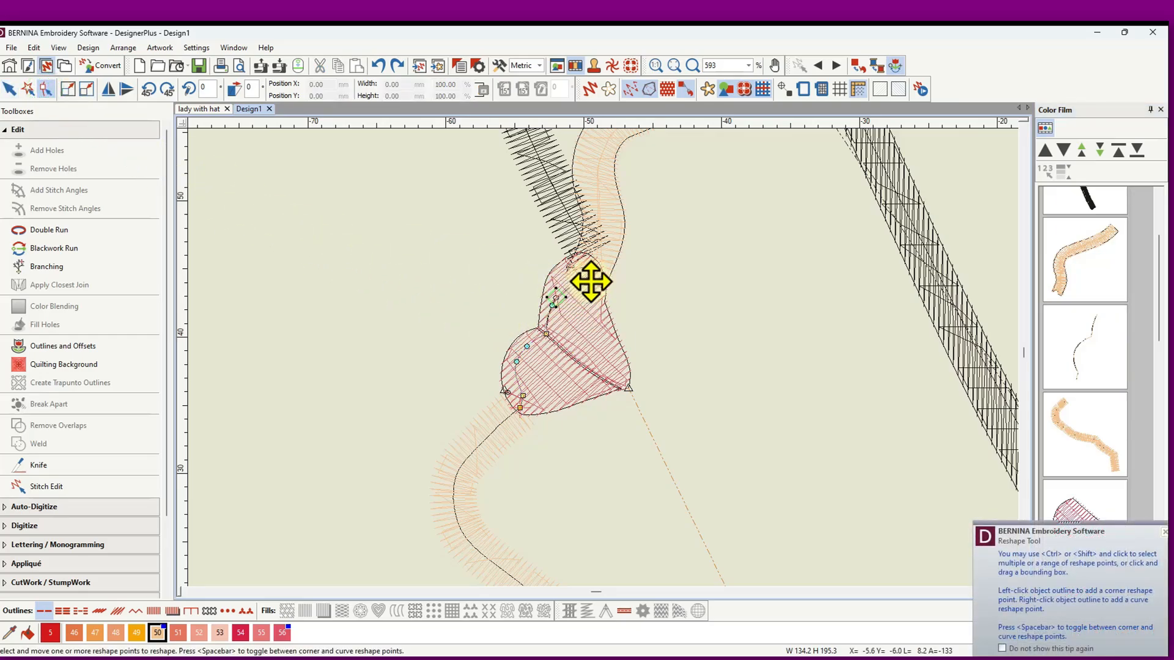
pyautogui.click(591, 281)
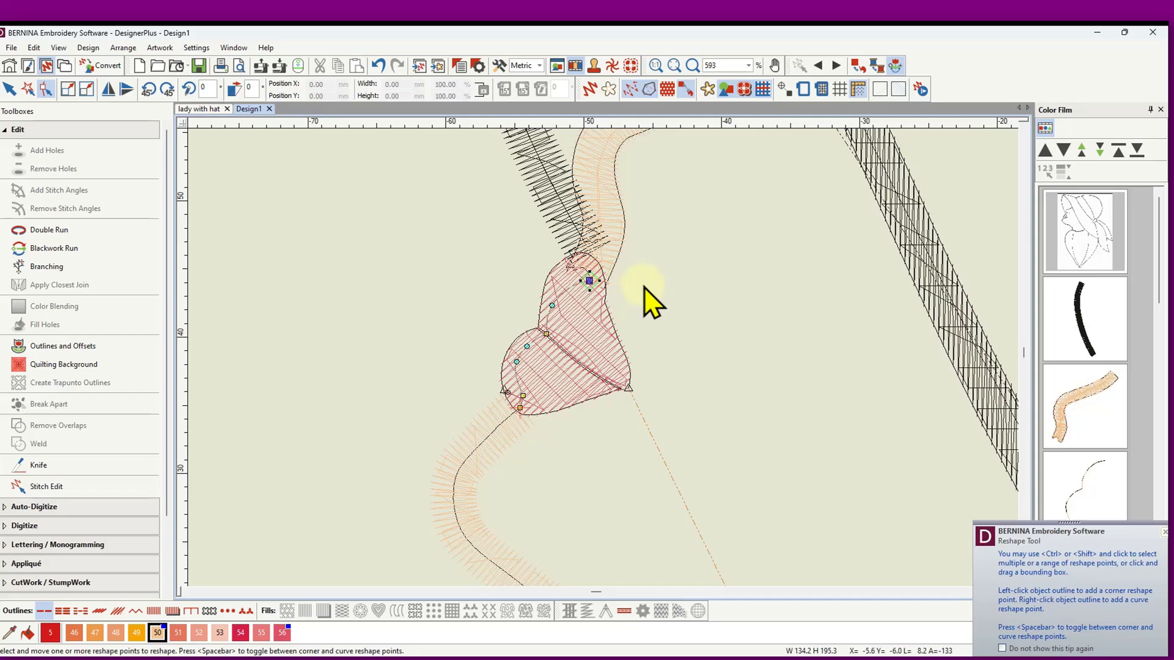
pyautogui.click(520, 406)
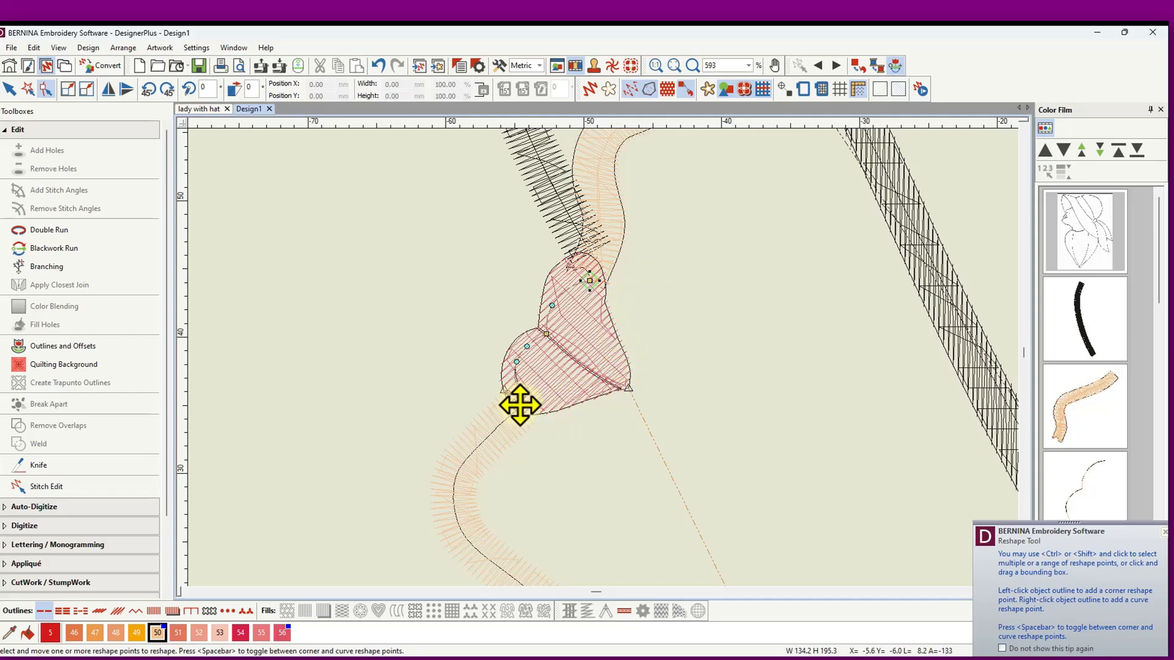
pyautogui.click(511, 394)
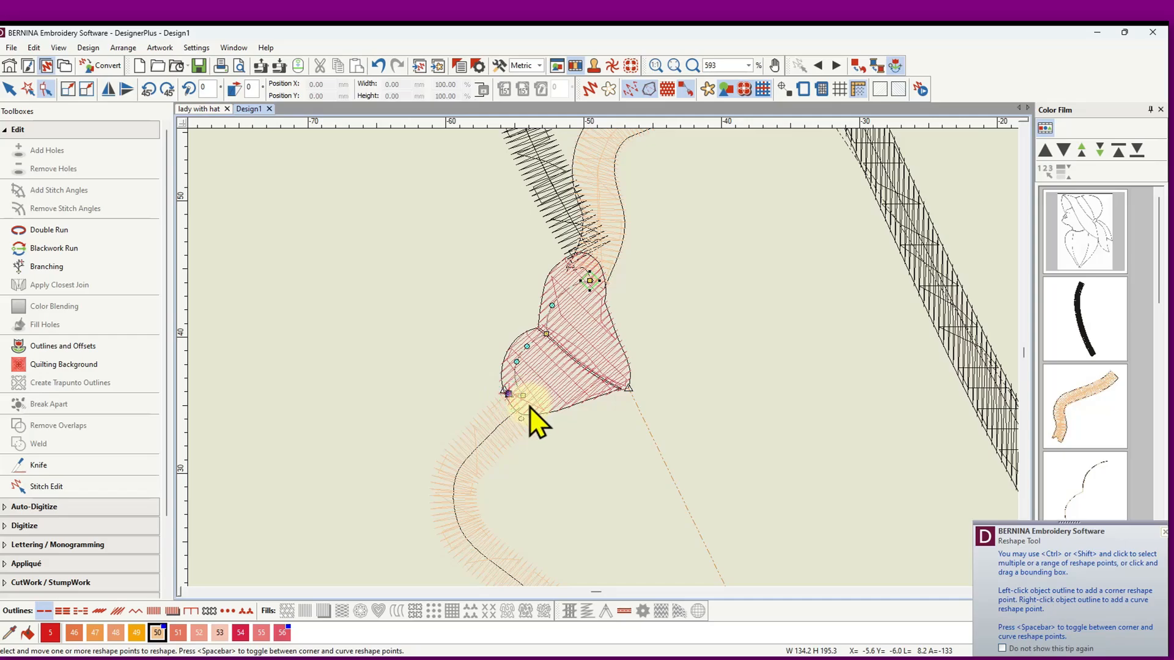
pyautogui.click(522, 396)
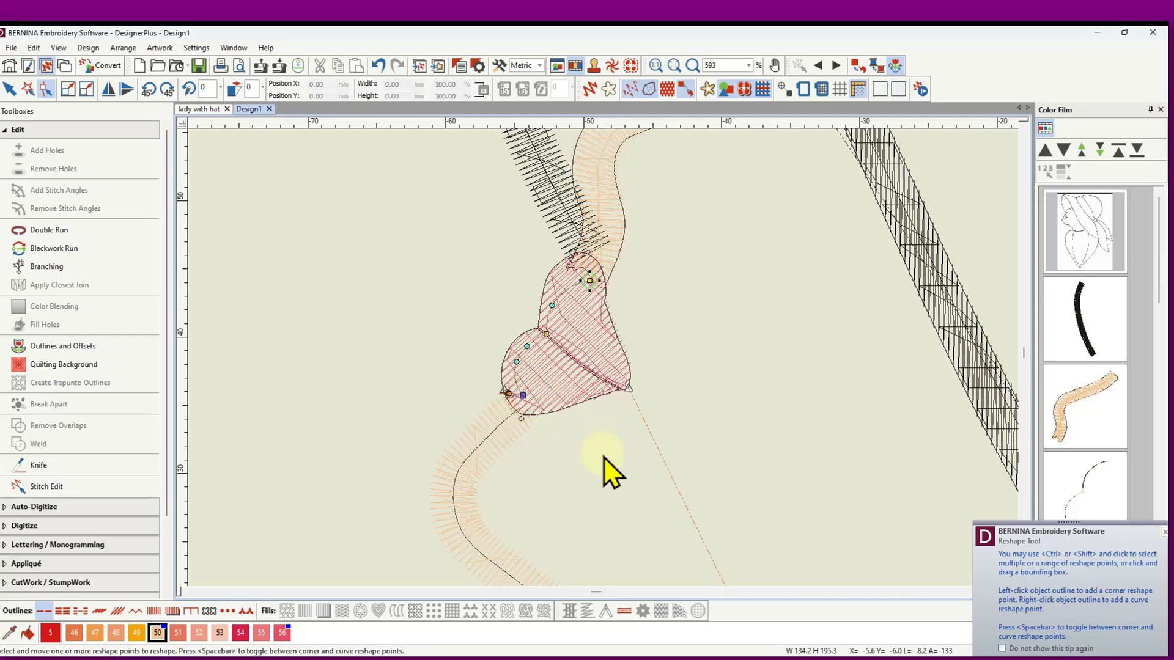
pyautogui.press('Delete')
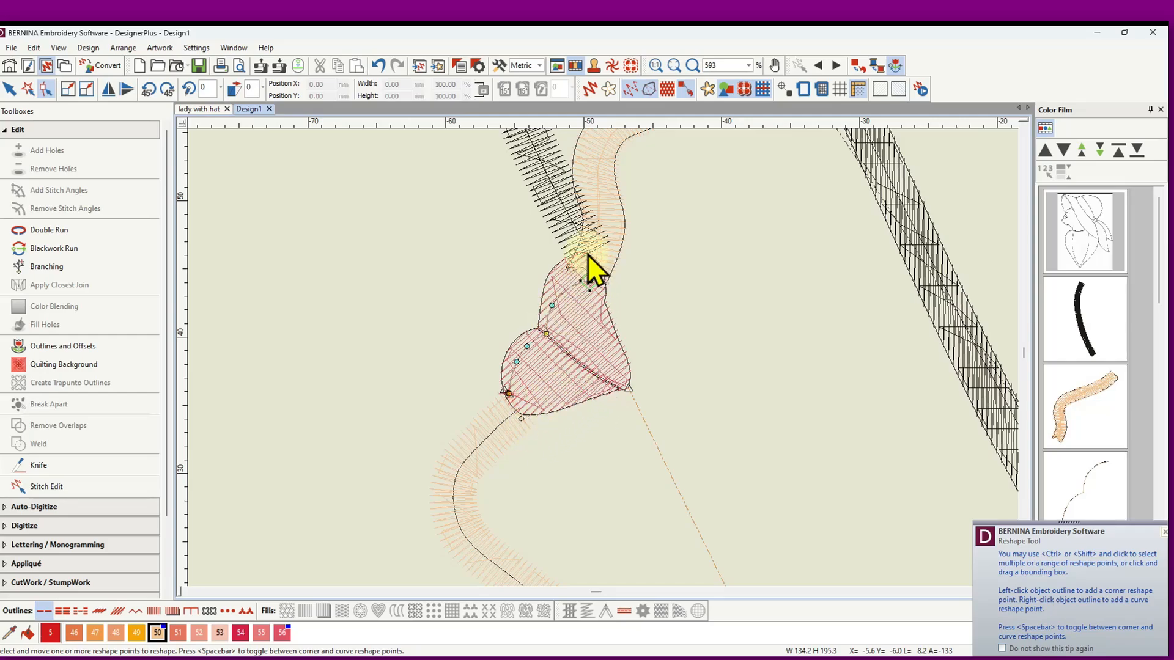
pyautogui.click(9, 89)
# Step: Reshape the lower face outline by moving its upper end point farther under the lower lip
pyautogui.click(489, 428)
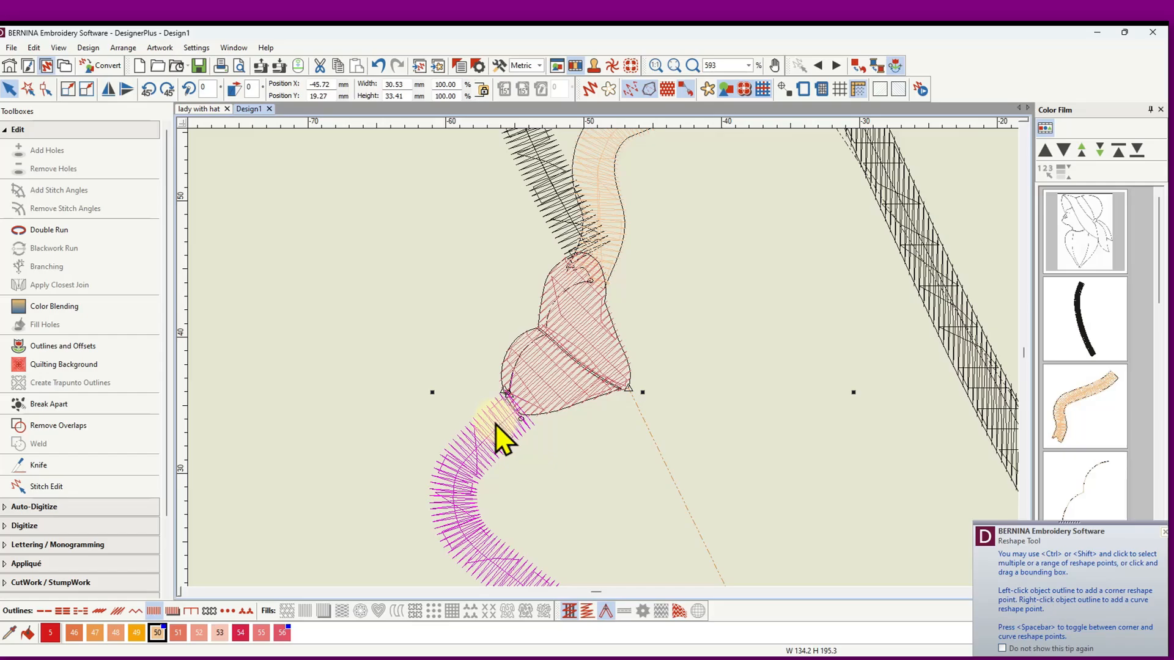
pyautogui.click(45, 88)
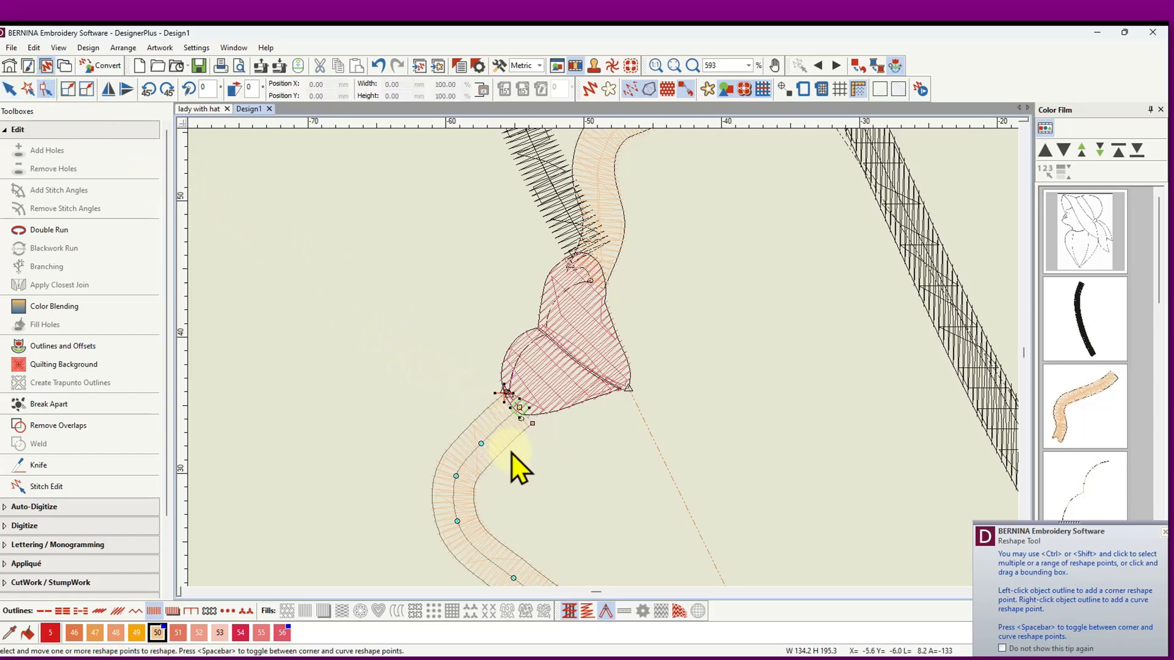
pyautogui.scroll(5, 604, 360)
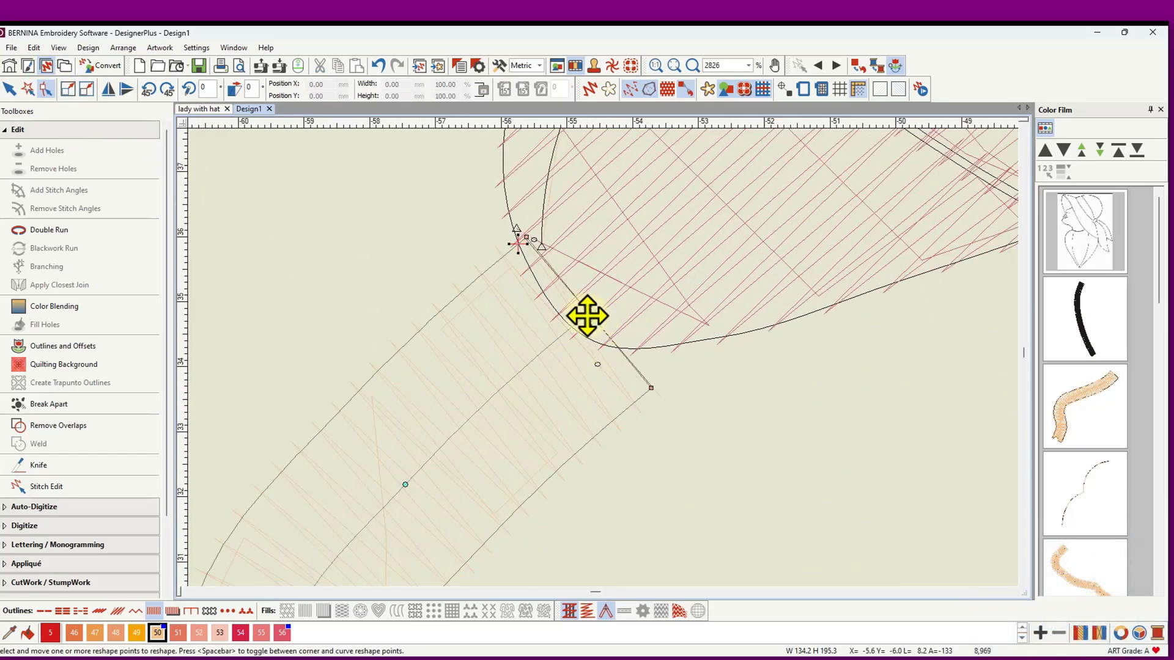
pyautogui.moveTo(590, 315); pyautogui.dragTo(632, 265)
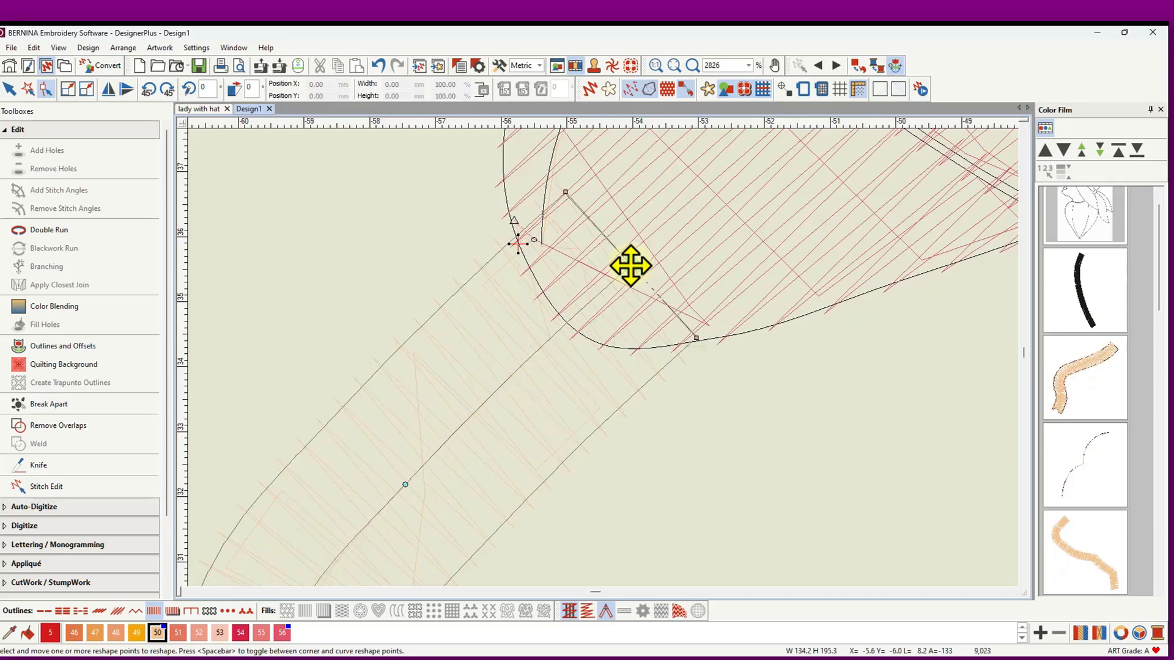
pyautogui.scroll(-5, 611, 367)
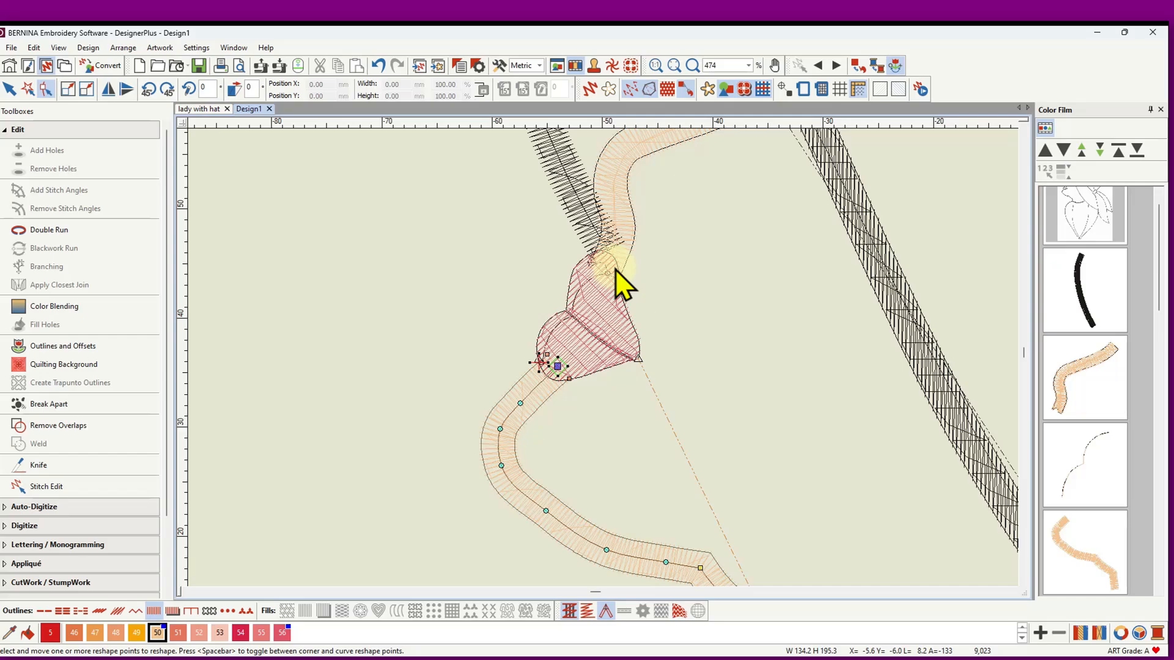
# Step: Turn on the realistic stitch view, leave reshaping, and display the whole design with nothing selected
pyautogui.click(593, 88)
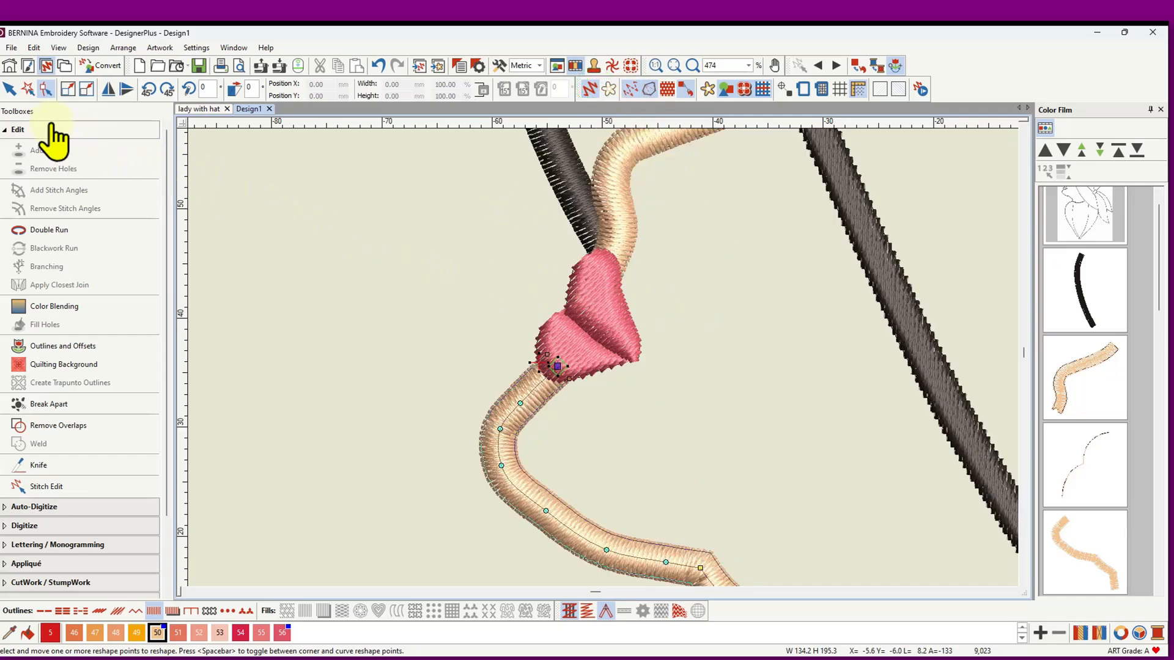
pyautogui.click(10, 89)
pyautogui.click(354, 249)
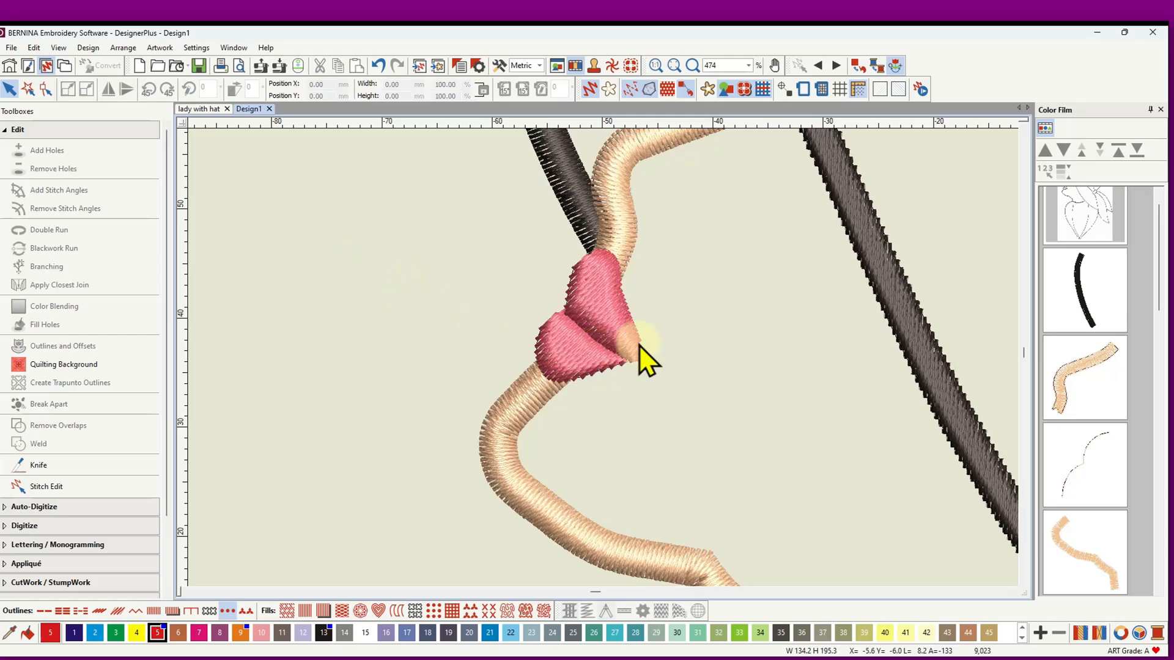
pyautogui.scroll(-3, 605, 359)
pyautogui.scroll(-2, 618, 359)
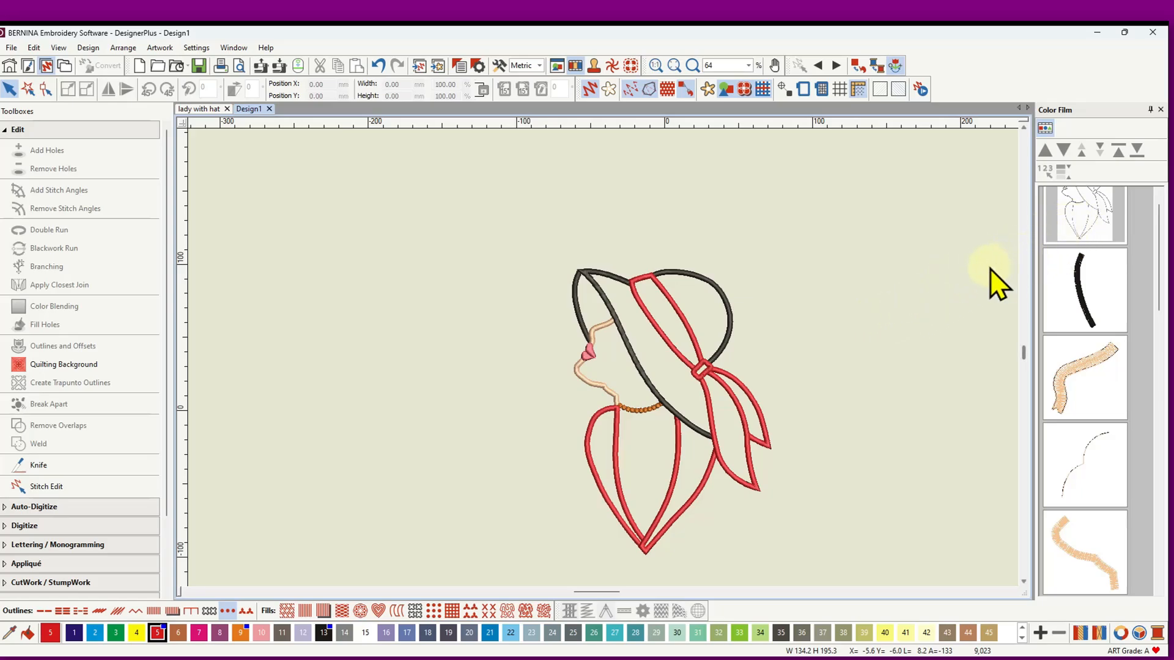
# Step: Group the stitching sequence by colour, select the entire design, and start Advanced Appliqué on it
pyautogui.click(1045, 127)
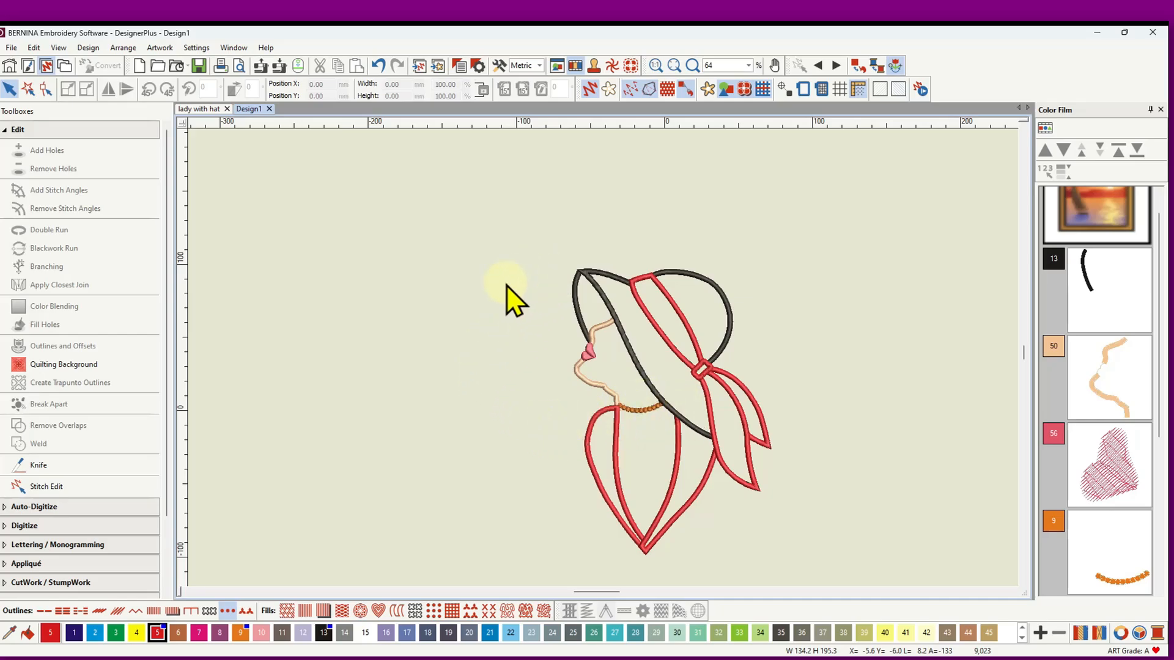
pyautogui.hotkey('ctrl', 'a')
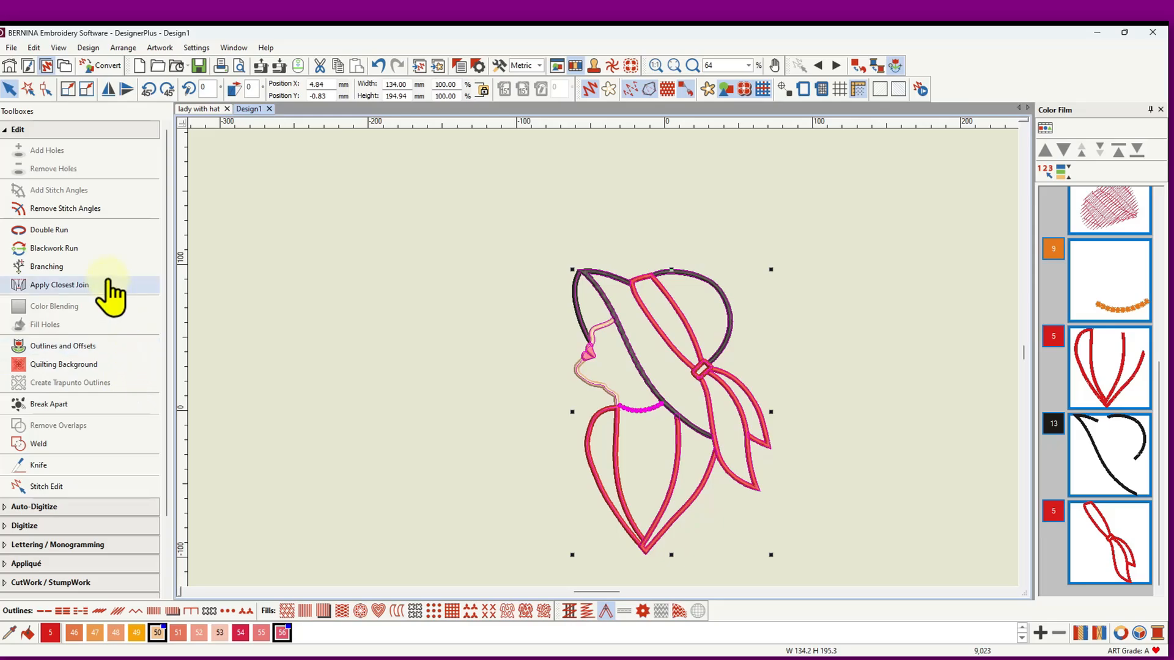
pyautogui.click(43, 563)
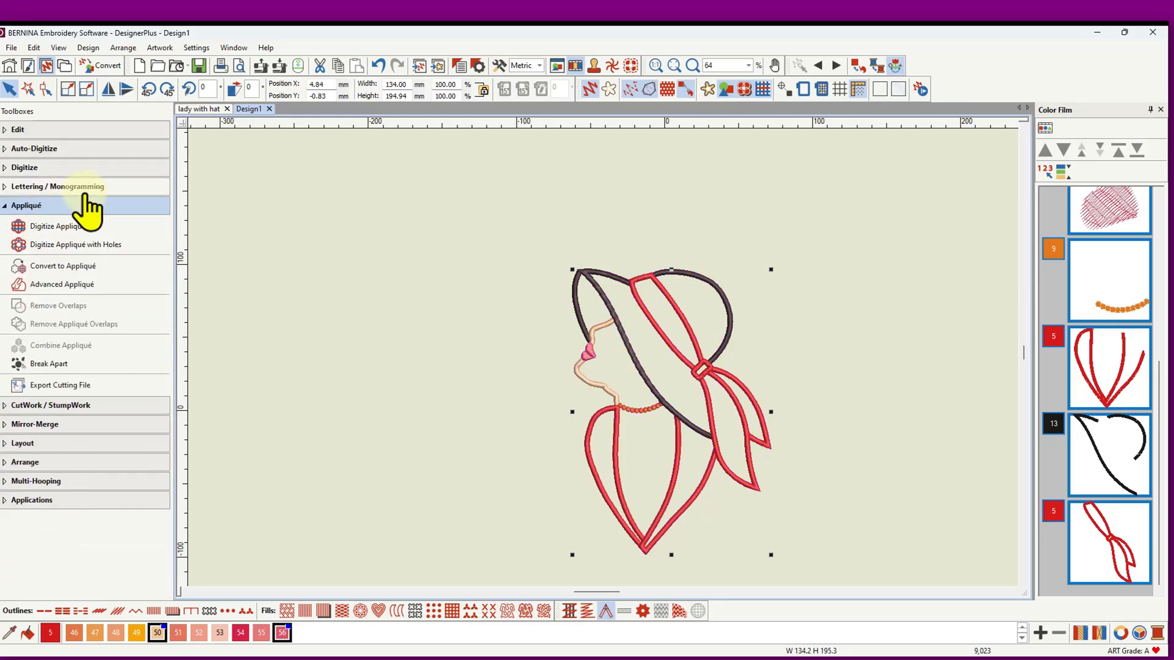
pyautogui.click(65, 286)
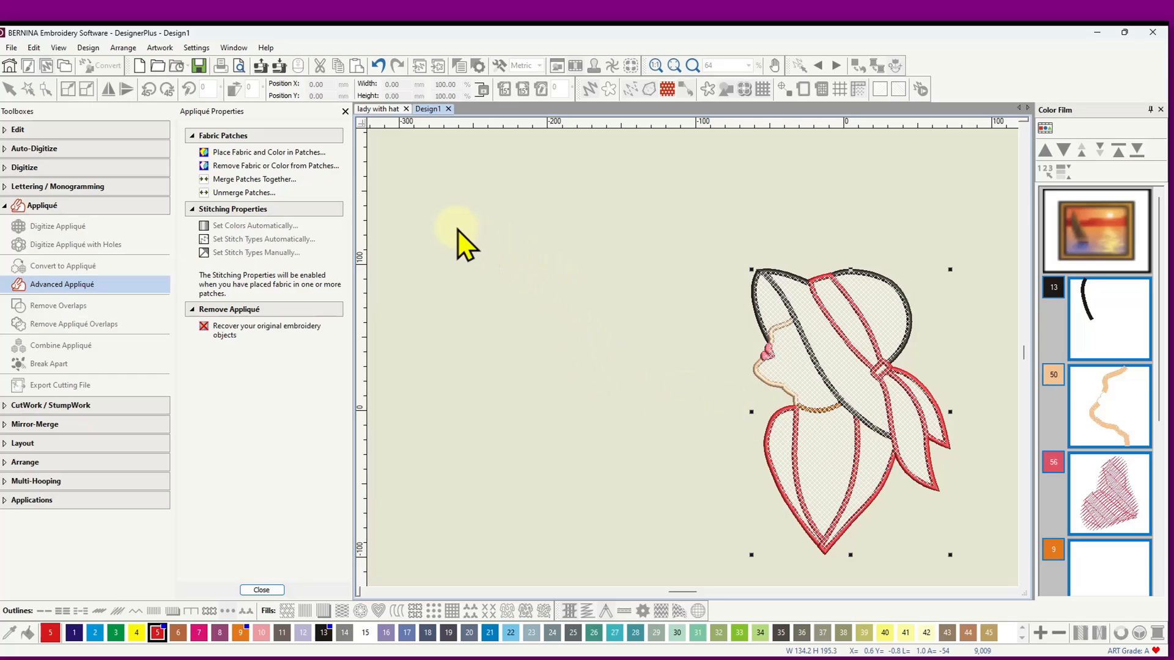
# Step: Fill the face patch and the neck patch between the collar pieces with a solid tan colour
pyautogui.click(261, 156)
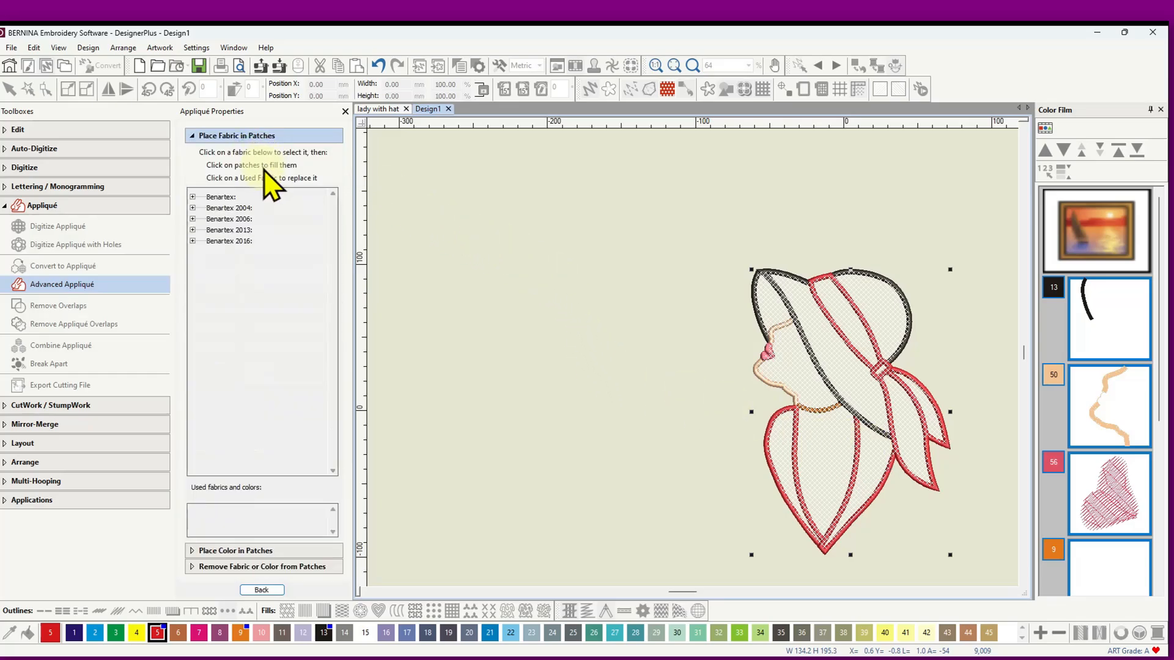
pyautogui.click(248, 552)
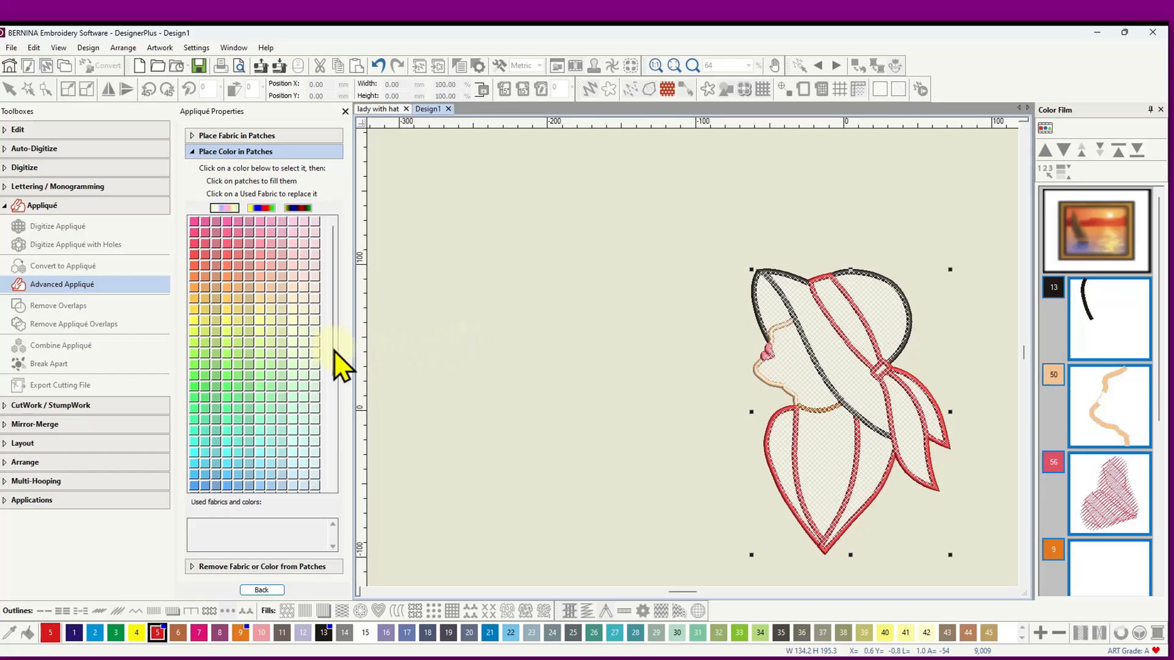
pyautogui.click(248, 299)
pyautogui.click(789, 362)
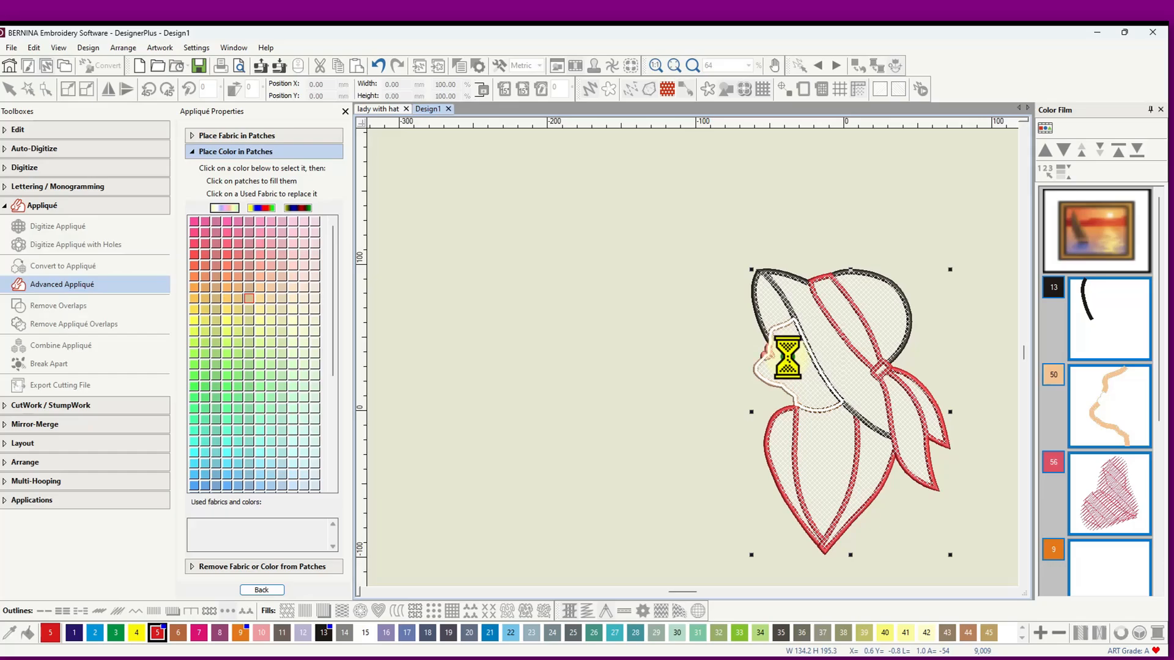
pyautogui.click(820, 445)
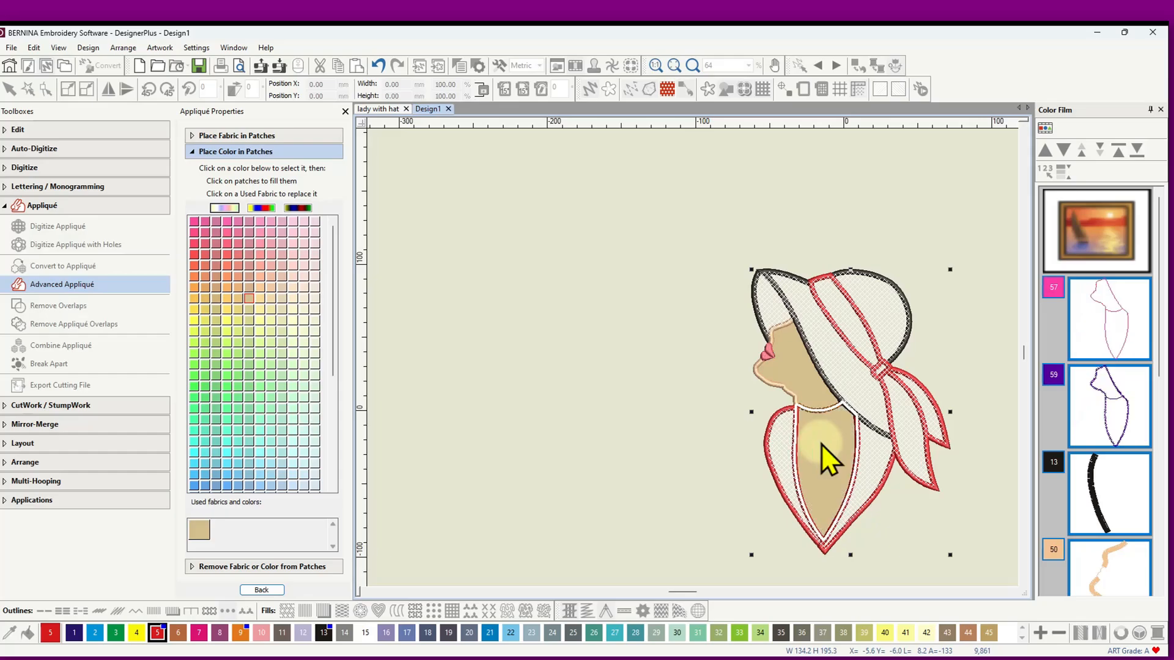
# Step: Fill the hat's brim underside, upper brim and crown patches with solid black
pyautogui.moveTo(338, 336); pyautogui.dragTo(333, 477)
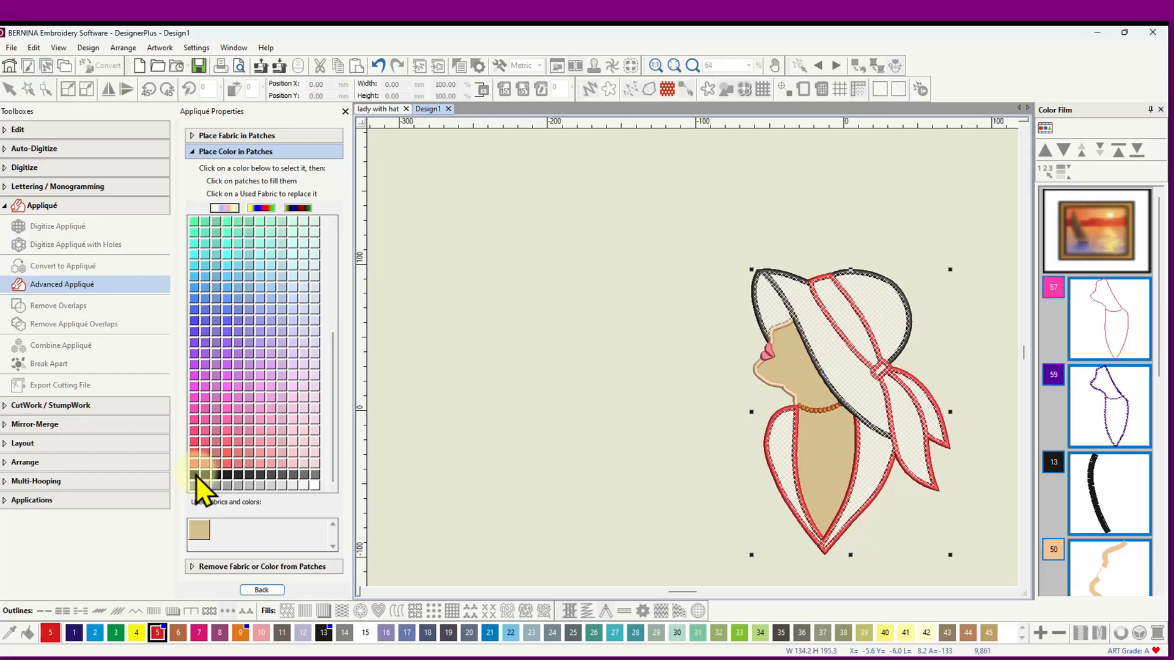
pyautogui.click(773, 303)
pyautogui.click(801, 300)
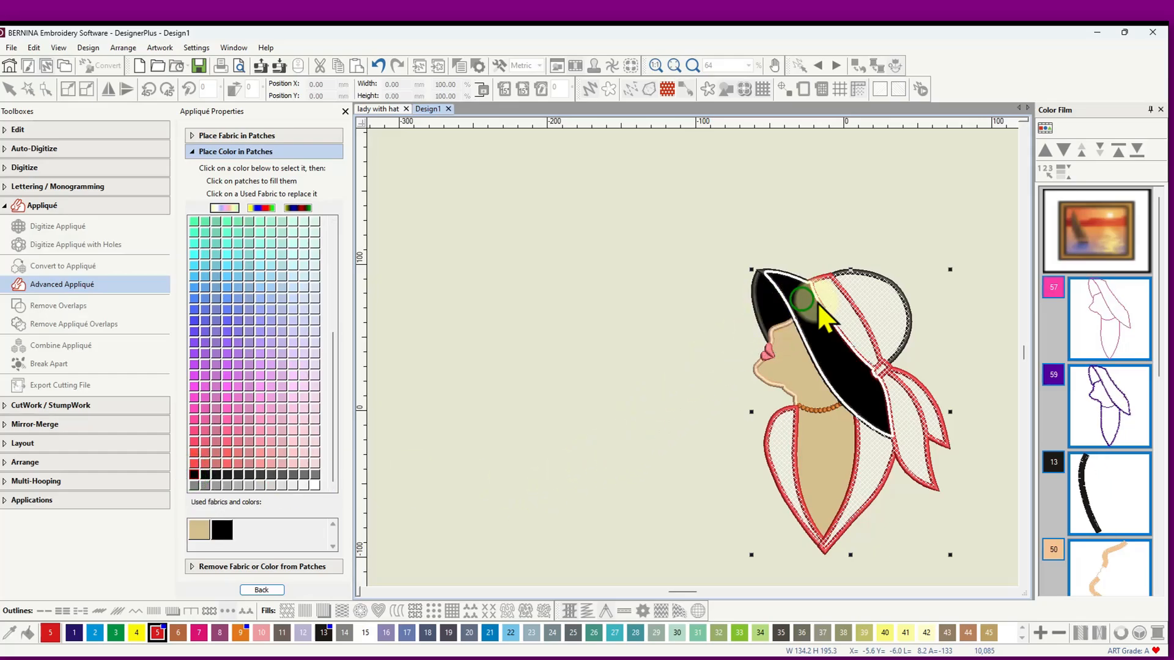
pyautogui.click(883, 300)
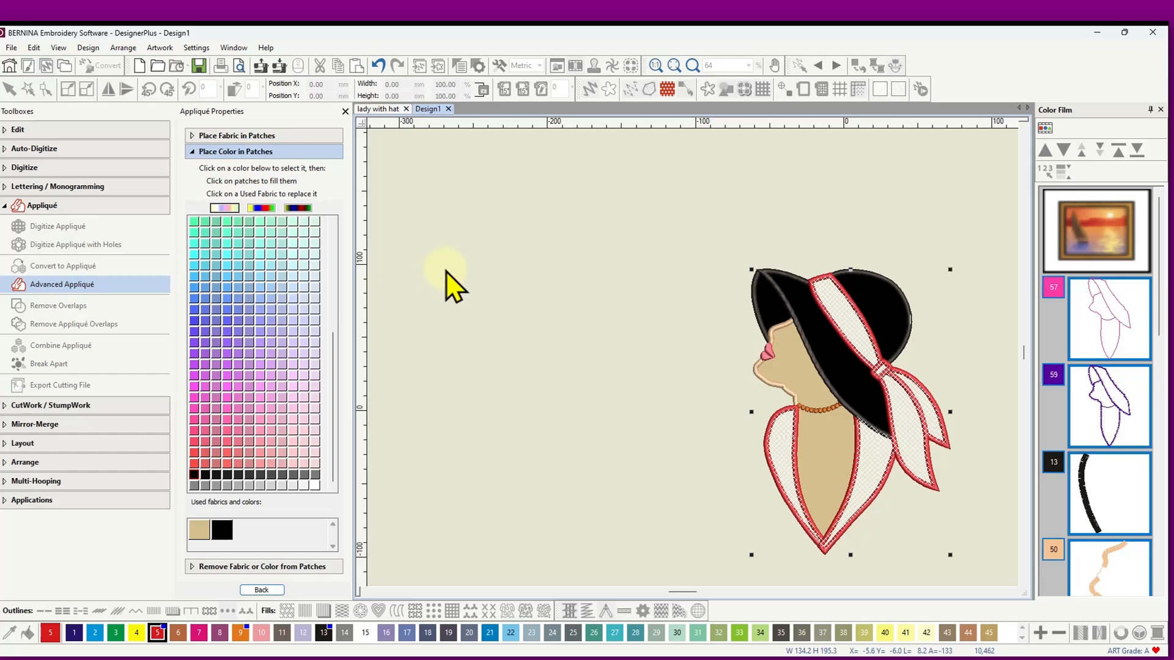
# Step: Fill both collar patches with the red patterned fabric from the Benartex 2016 Glass House - New 2016 collection
pyautogui.click(243, 137)
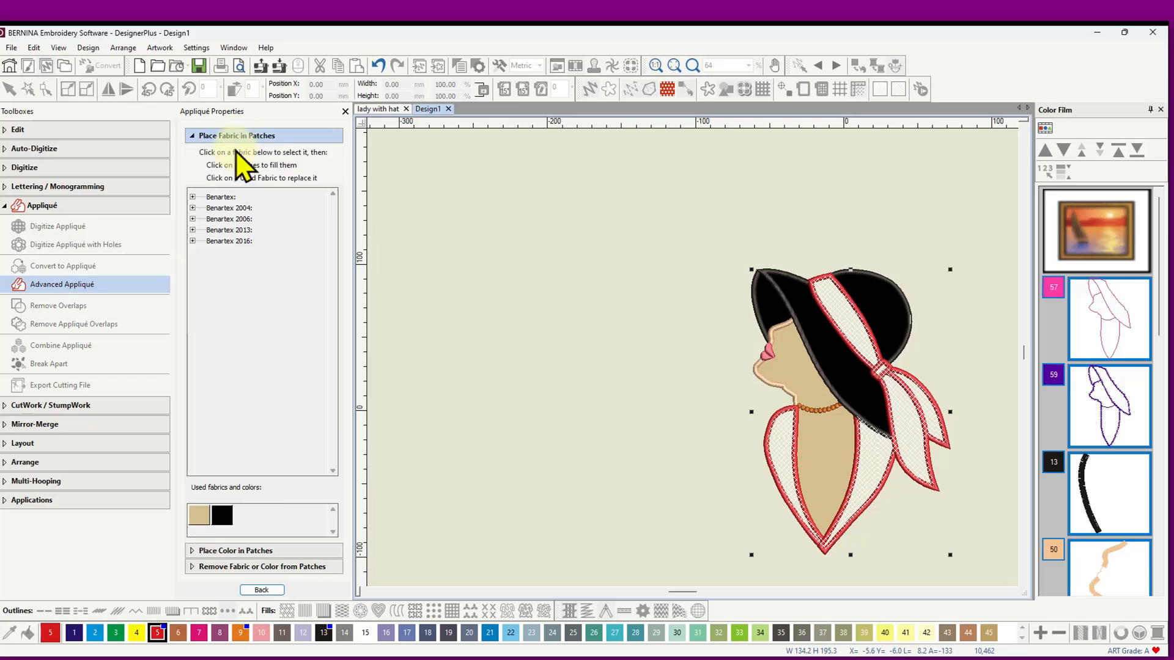
pyautogui.click(193, 240)
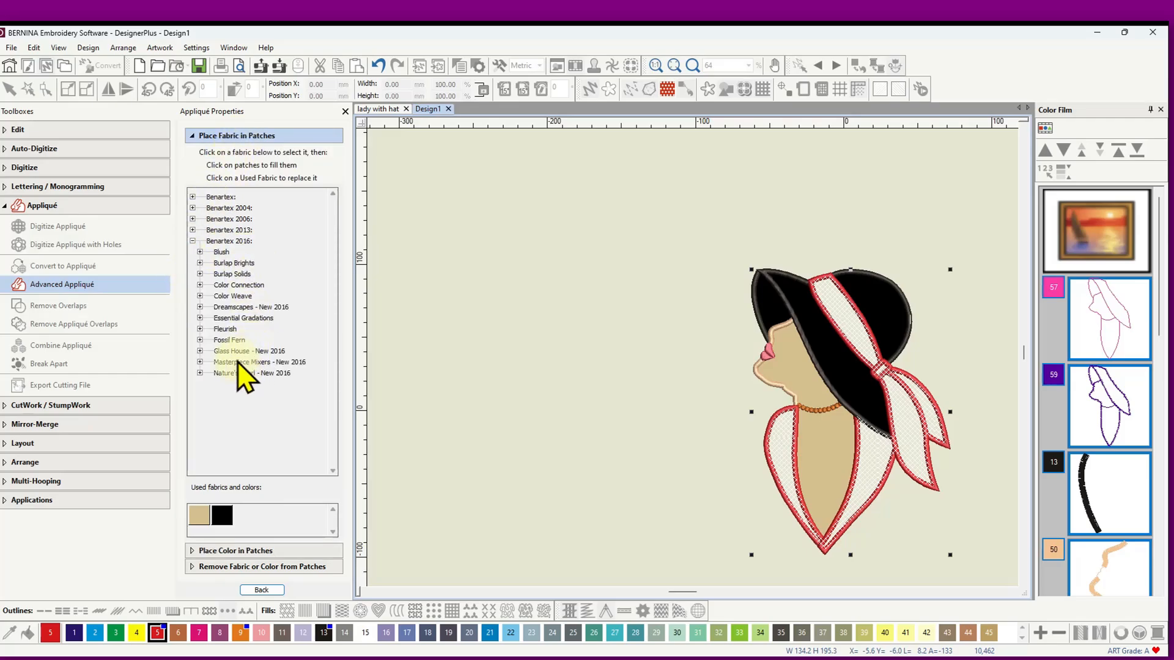
pyautogui.click(200, 351)
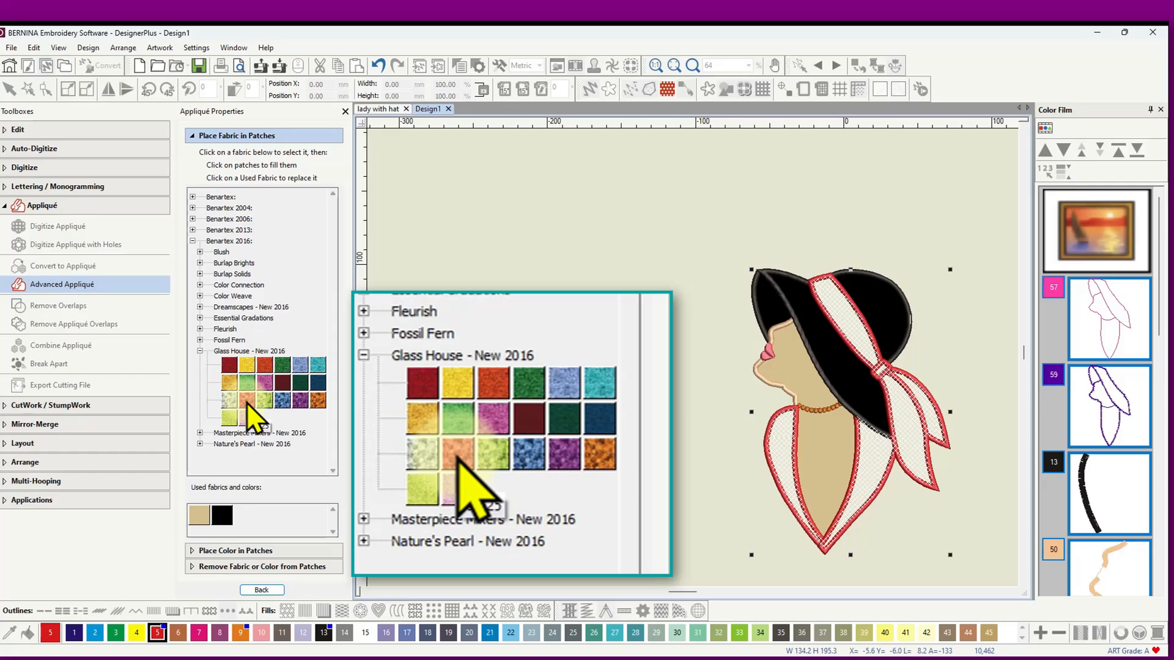
pyautogui.click(247, 405)
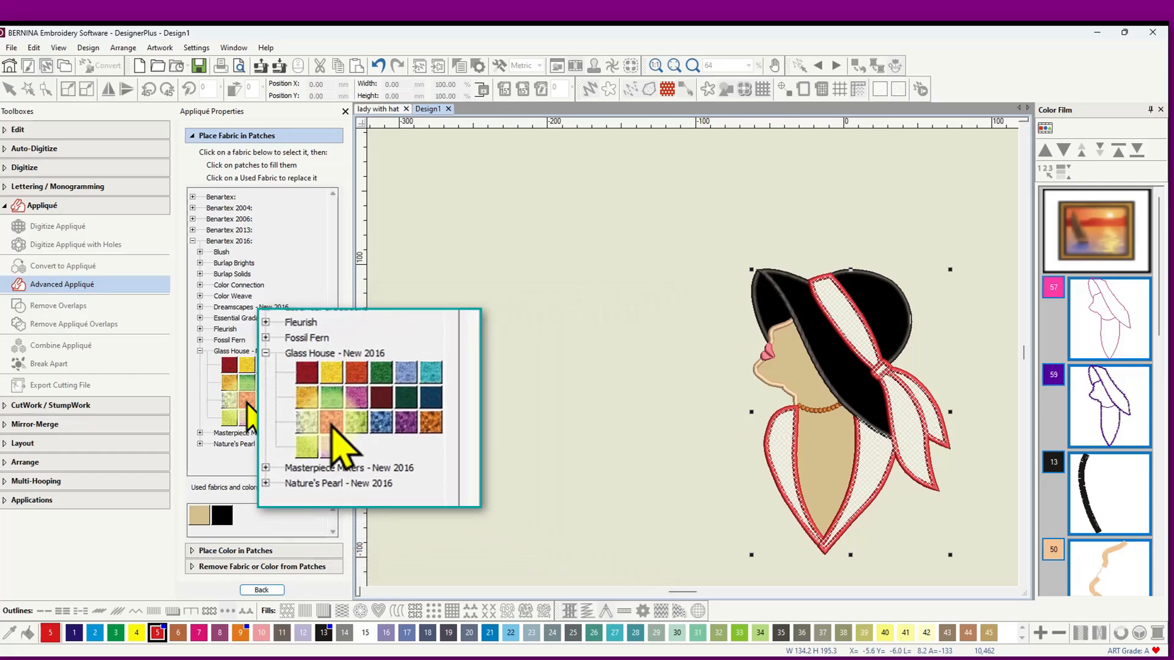
pyautogui.click(783, 451)
pyautogui.click(871, 453)
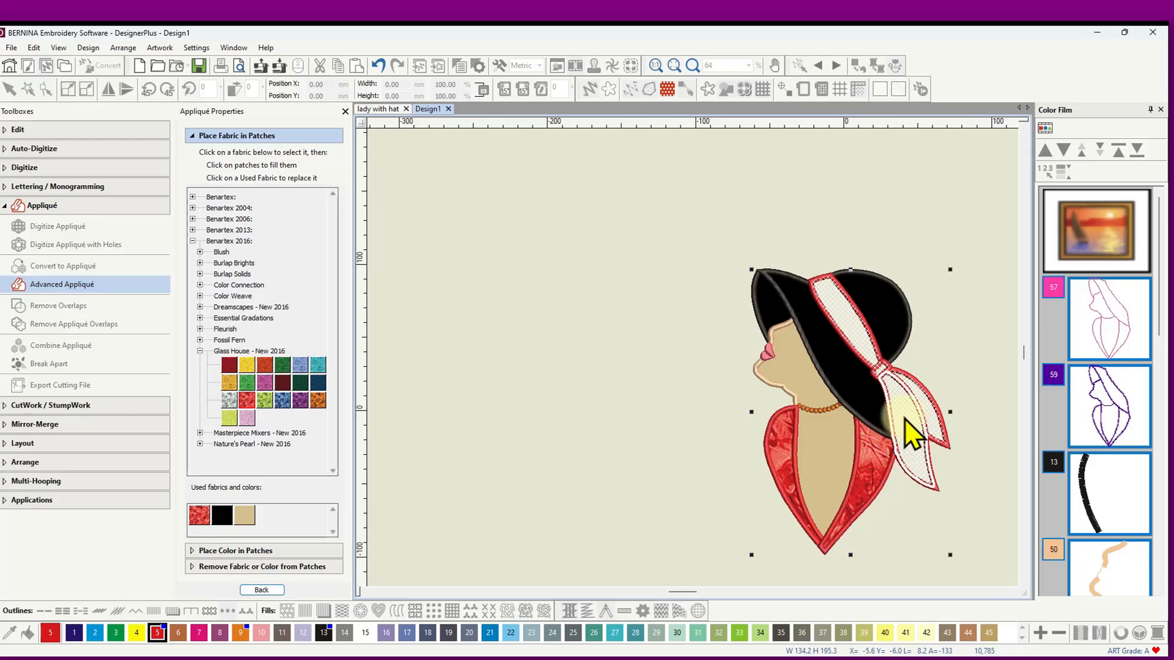
# Step: Fill the two scarf tails, the hatband and the scarf knot with the same red Glass House fabric
pyautogui.click(919, 428)
pyautogui.click(929, 415)
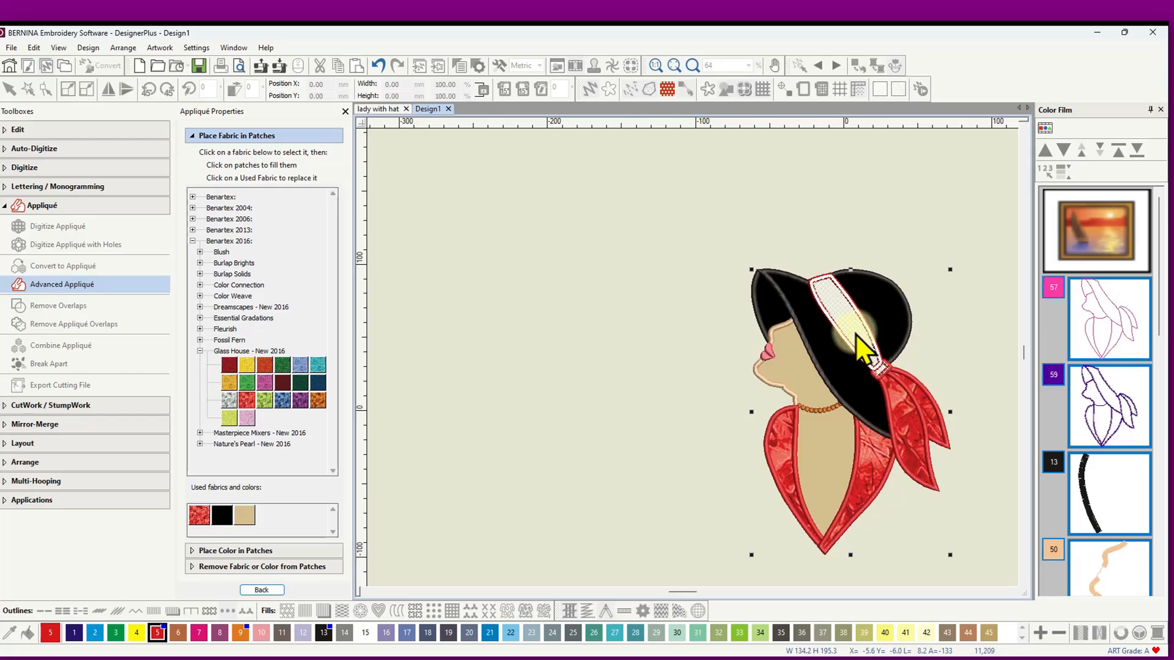
pyautogui.click(863, 340)
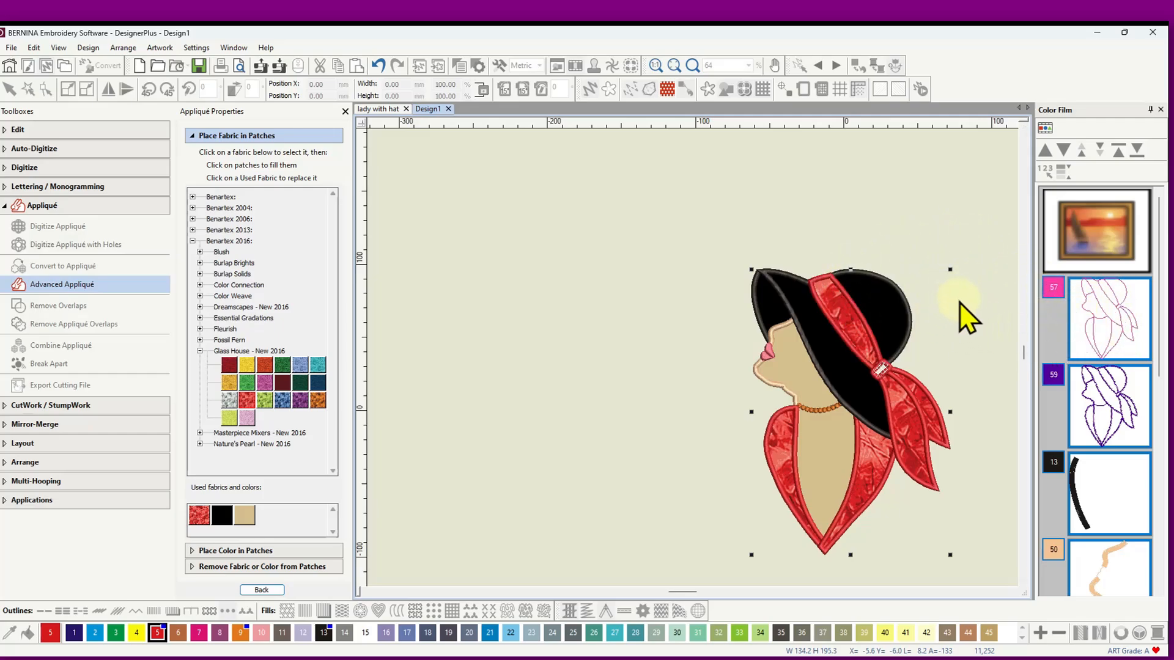
pyautogui.click(877, 368)
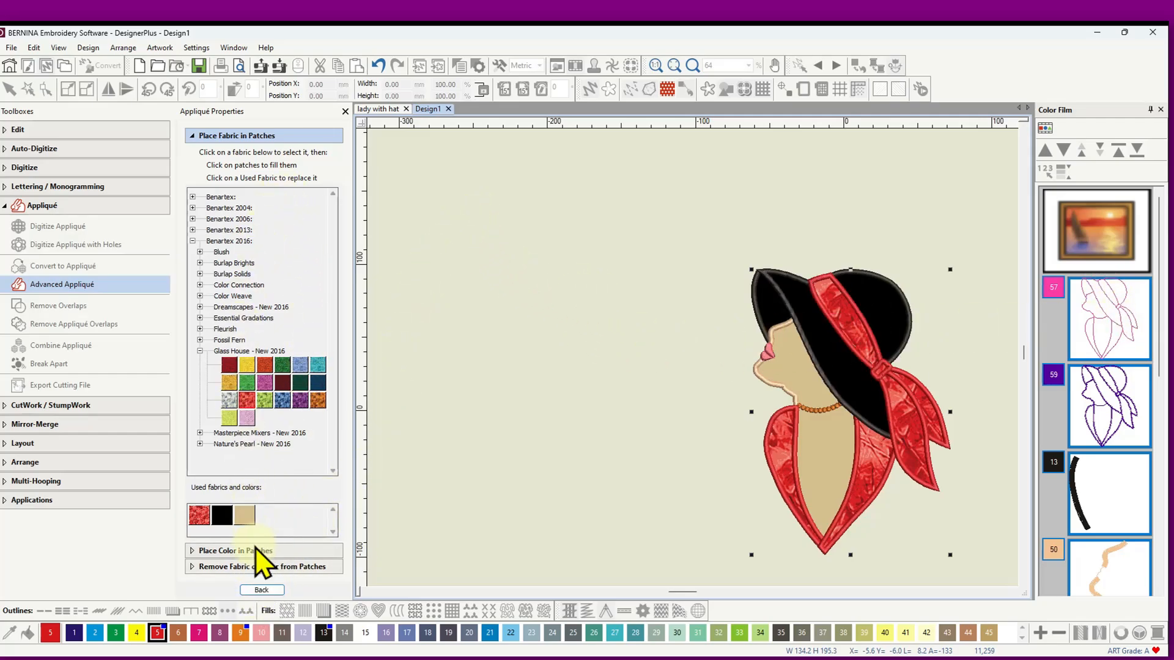
# Step: Merge the brim underside with the upper brim, and merge the two red collar patches together
pyautogui.click(261, 590)
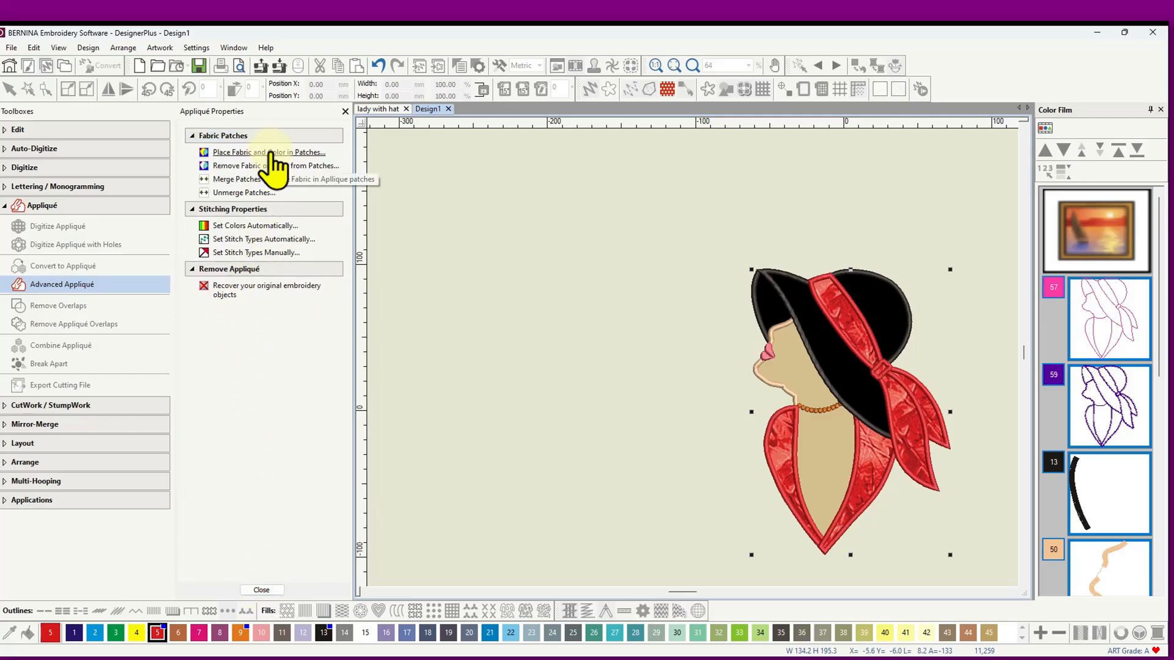
pyautogui.click(242, 181)
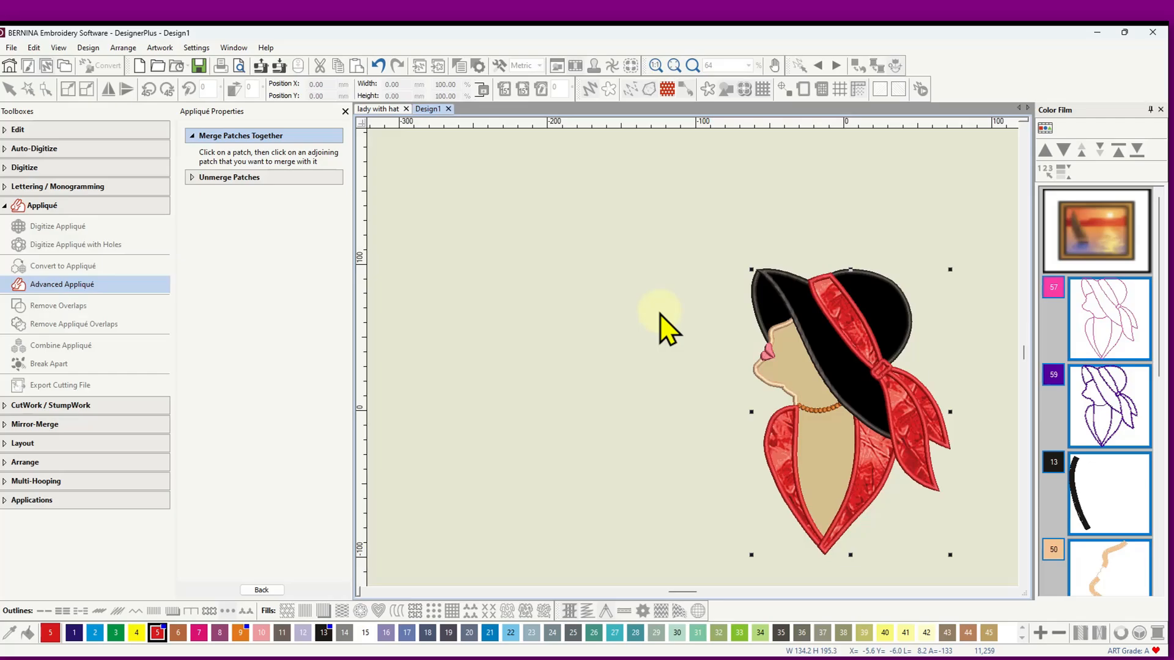
pyautogui.click(766, 294)
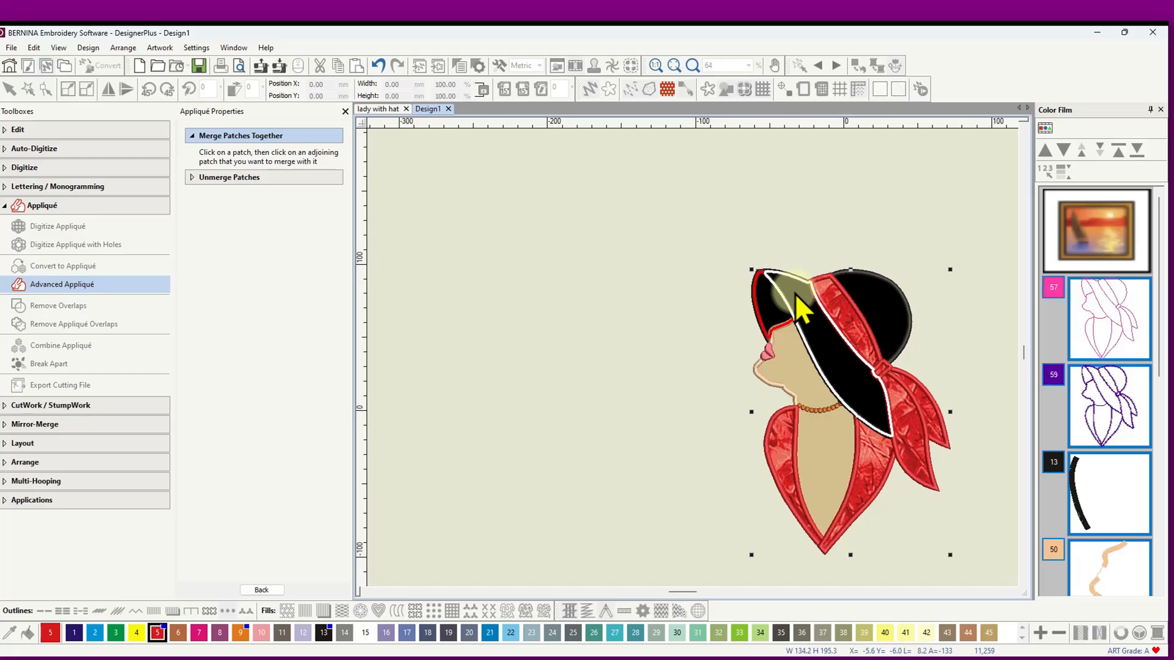
pyautogui.click(795, 292)
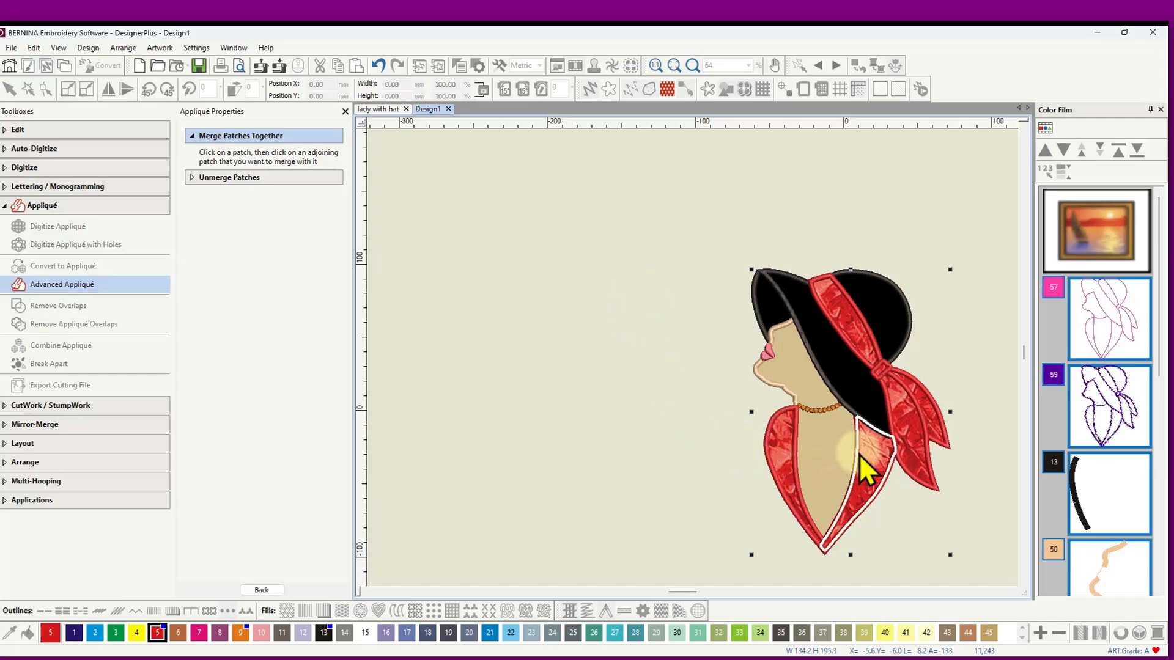
pyautogui.click(779, 446)
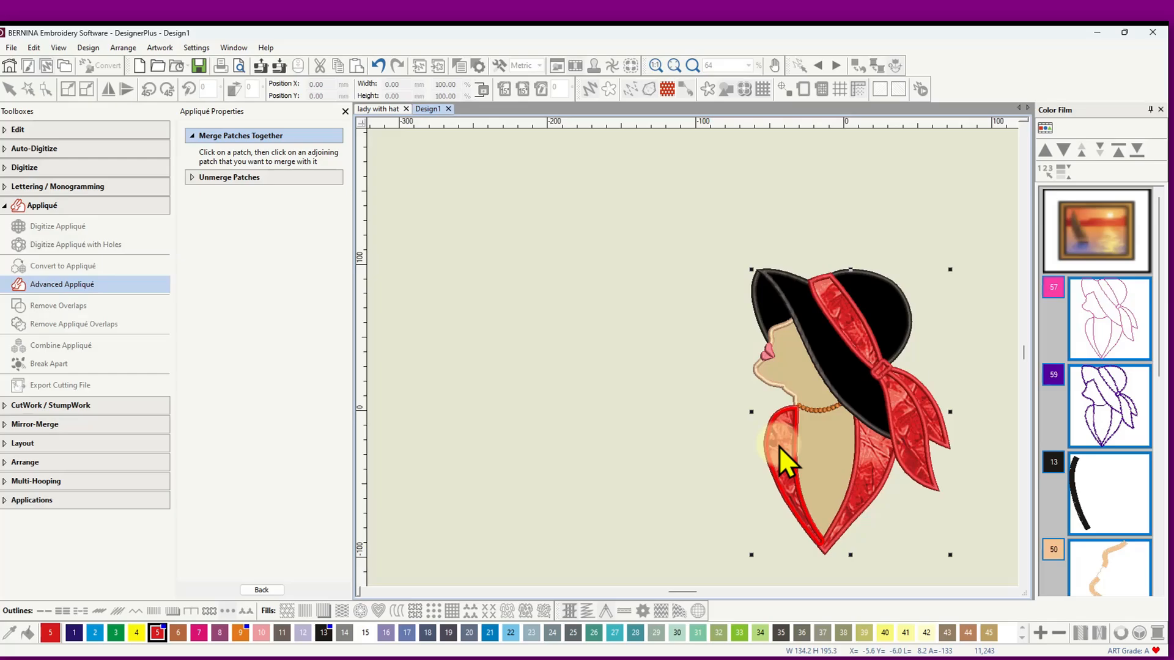
pyautogui.click(871, 471)
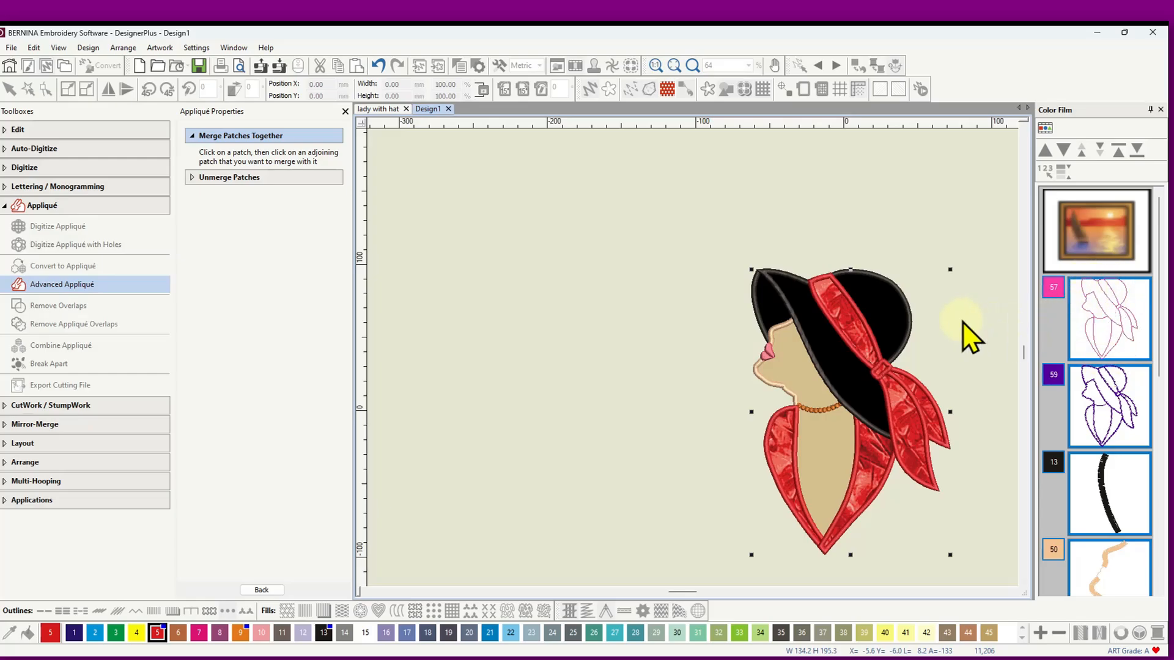
# Step: Merge the hatband, scarf knot and both scarf tails into one appliqué patch
pyautogui.click(840, 300)
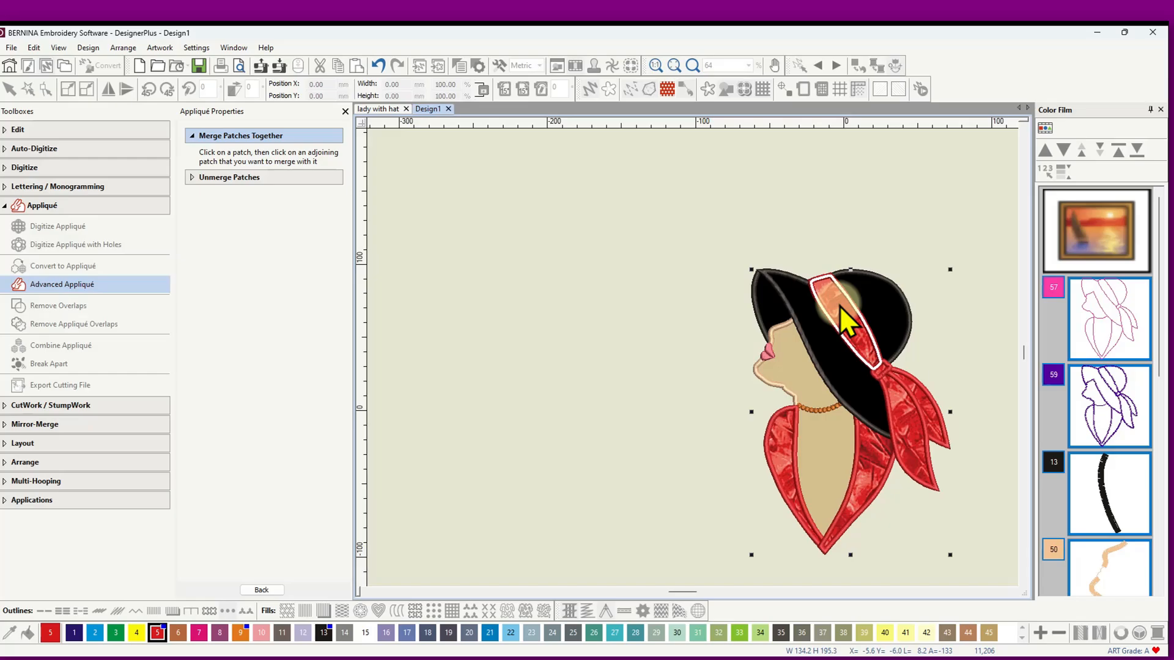
pyautogui.click(847, 323)
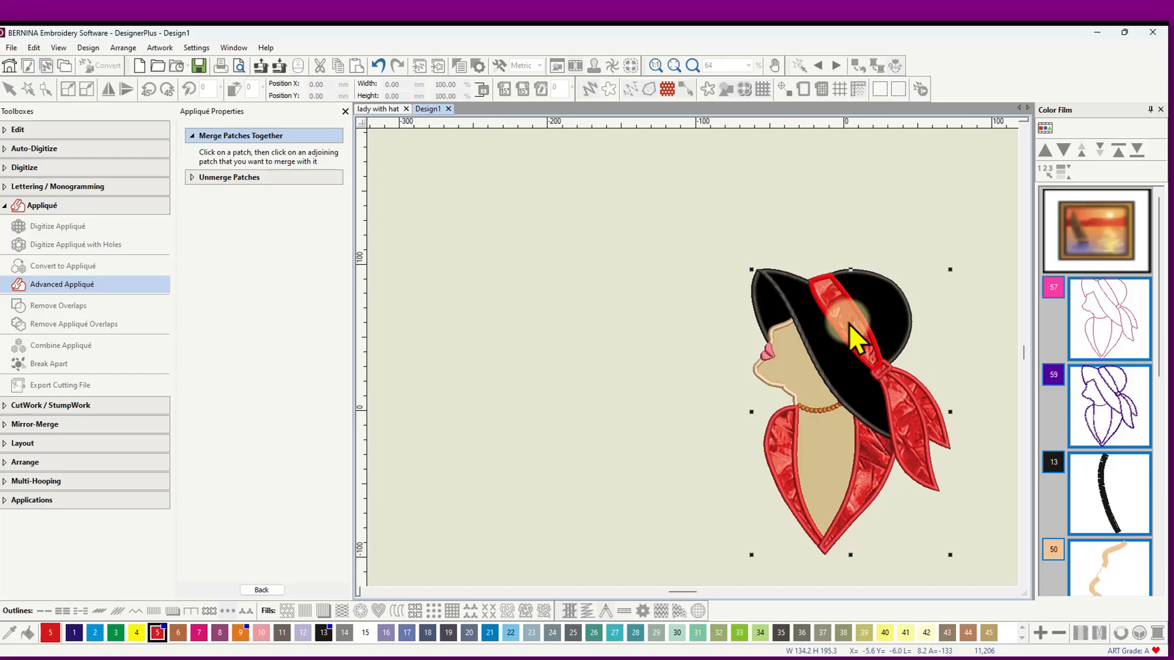
pyautogui.click(875, 361)
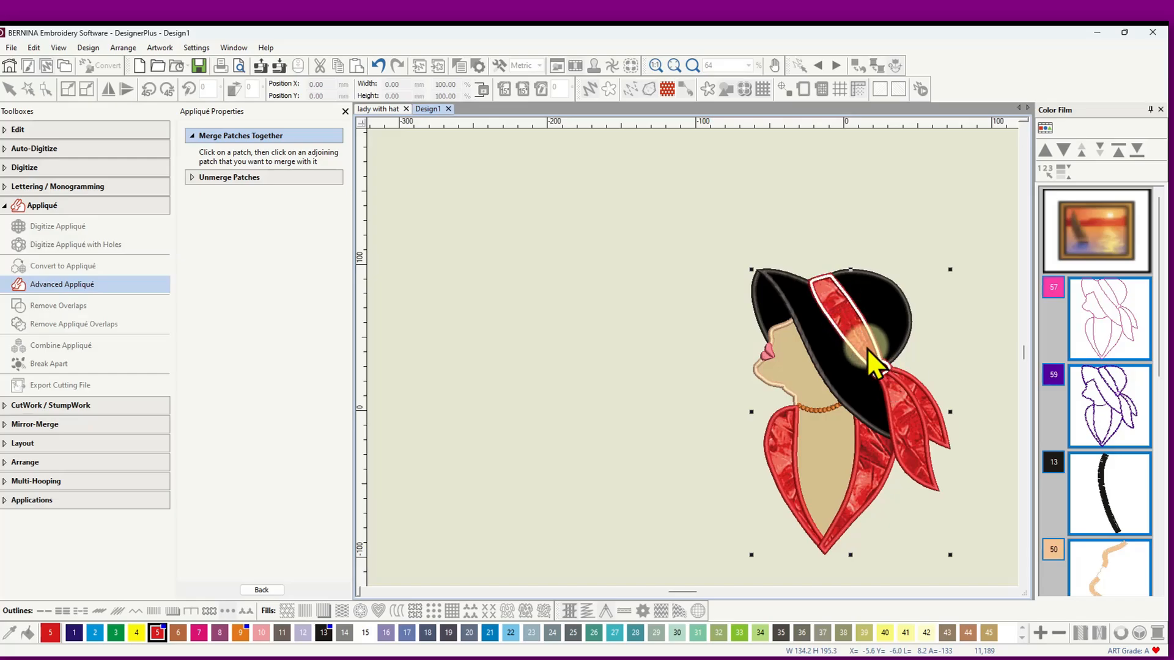
pyautogui.click(881, 368)
pyautogui.click(851, 325)
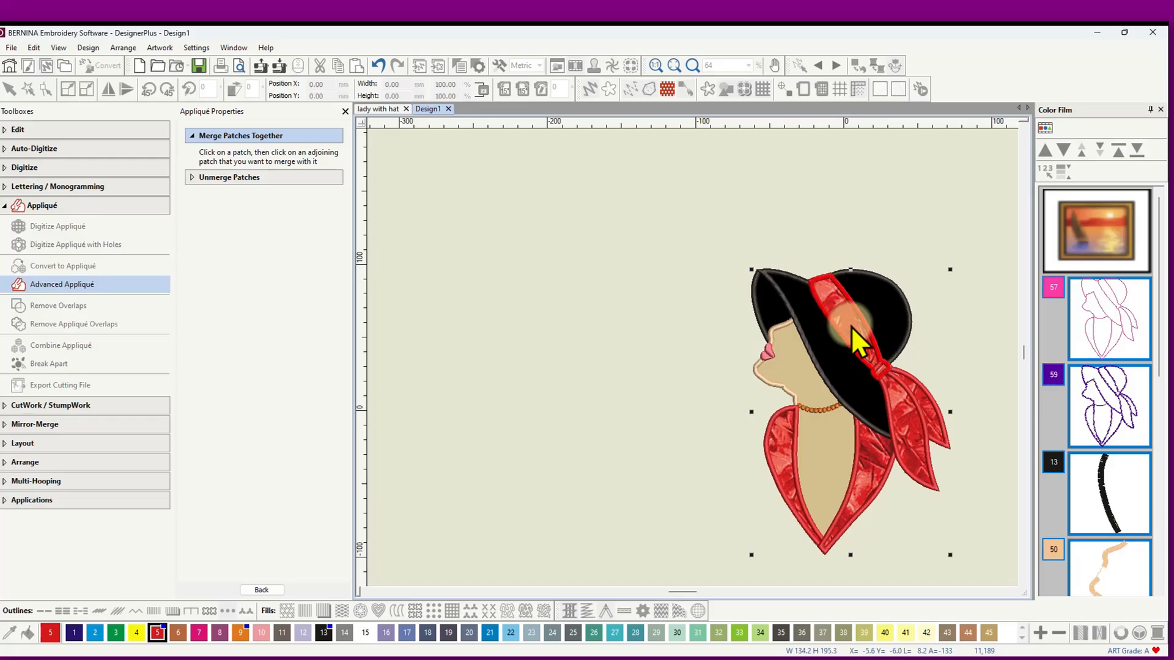
pyautogui.click(912, 391)
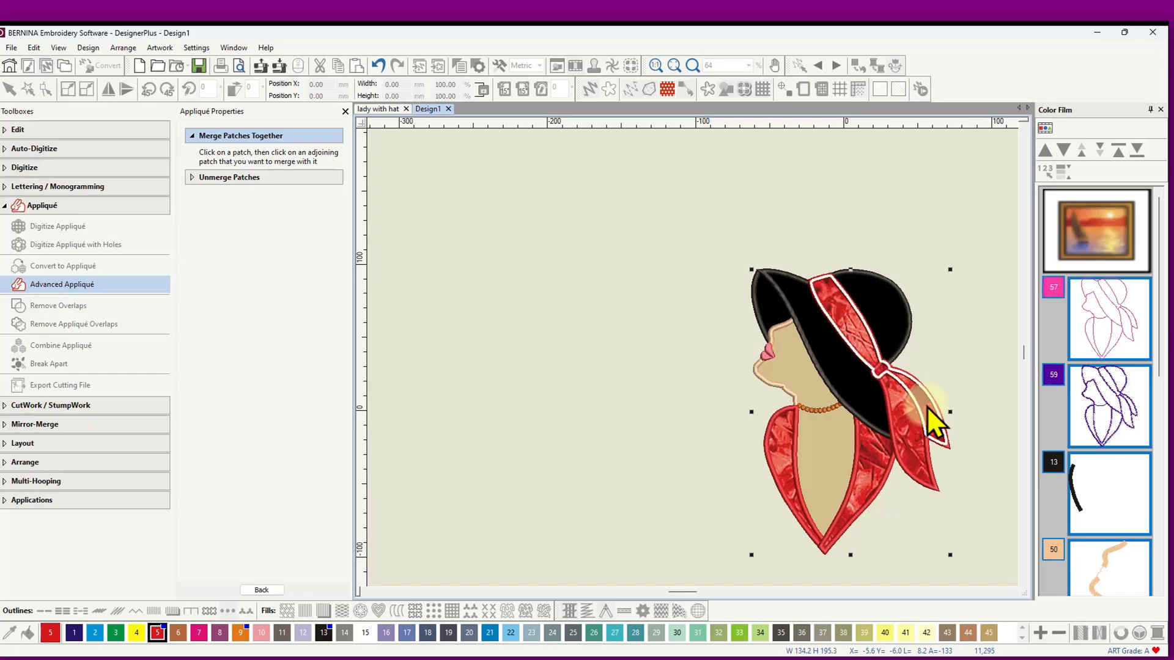
pyautogui.click(907, 419)
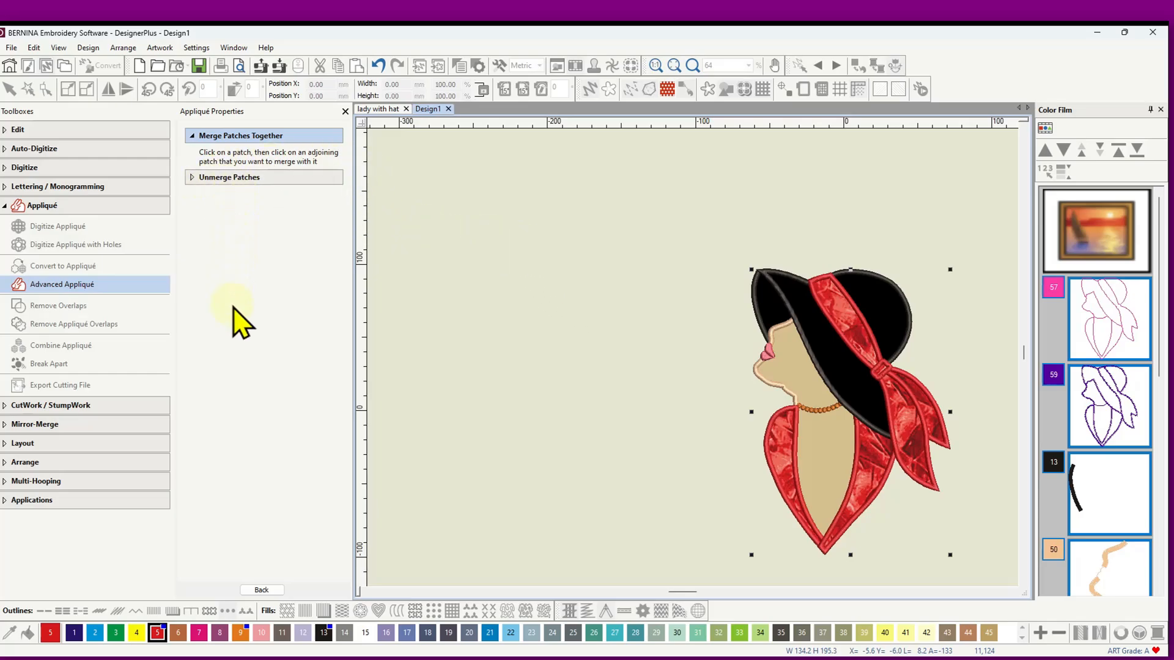
# Step: Look over the manual stitch type settings for the appliqué boundary segments, leaving them without changes
pyautogui.click(270, 591)
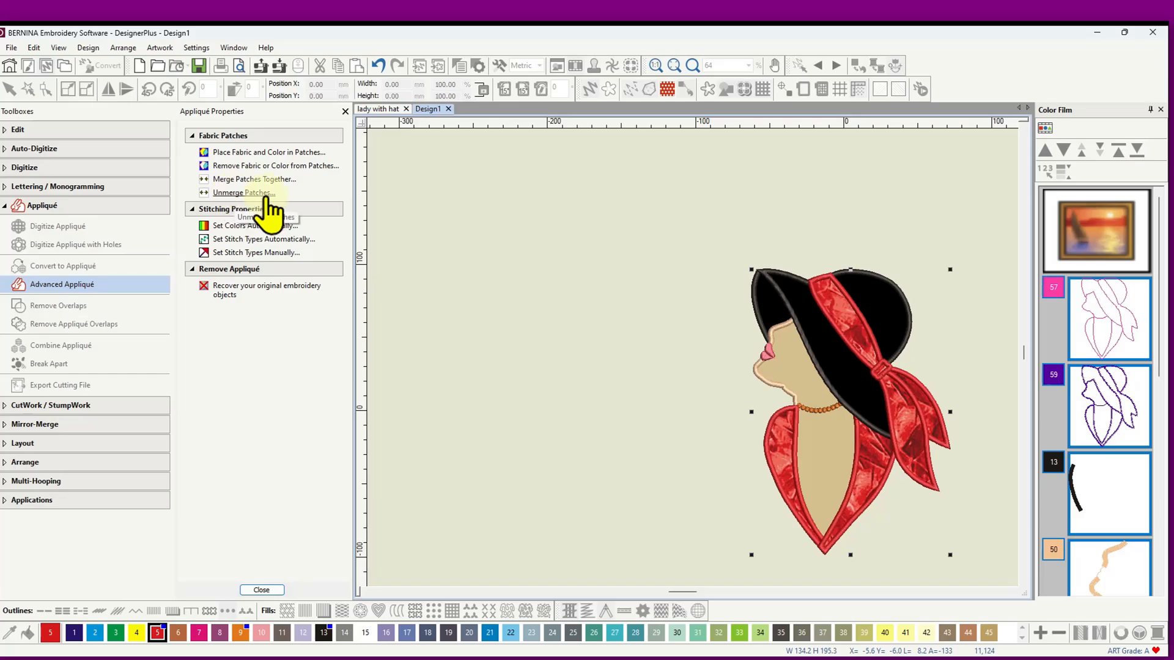
pyautogui.click(246, 254)
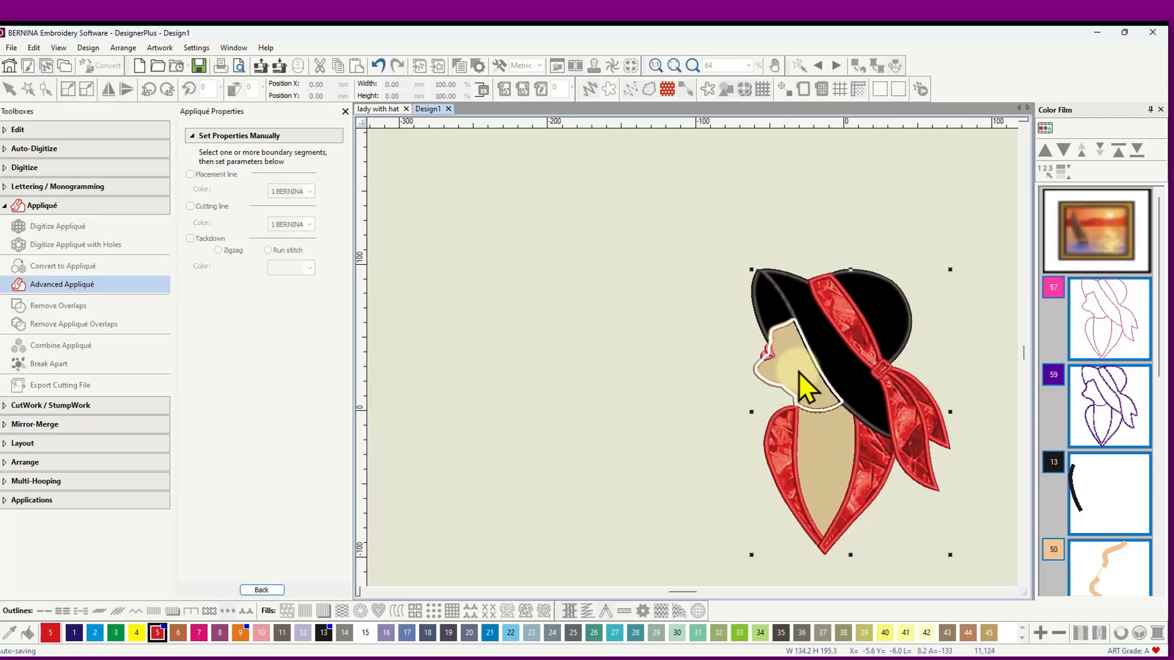
pyautogui.click(257, 592)
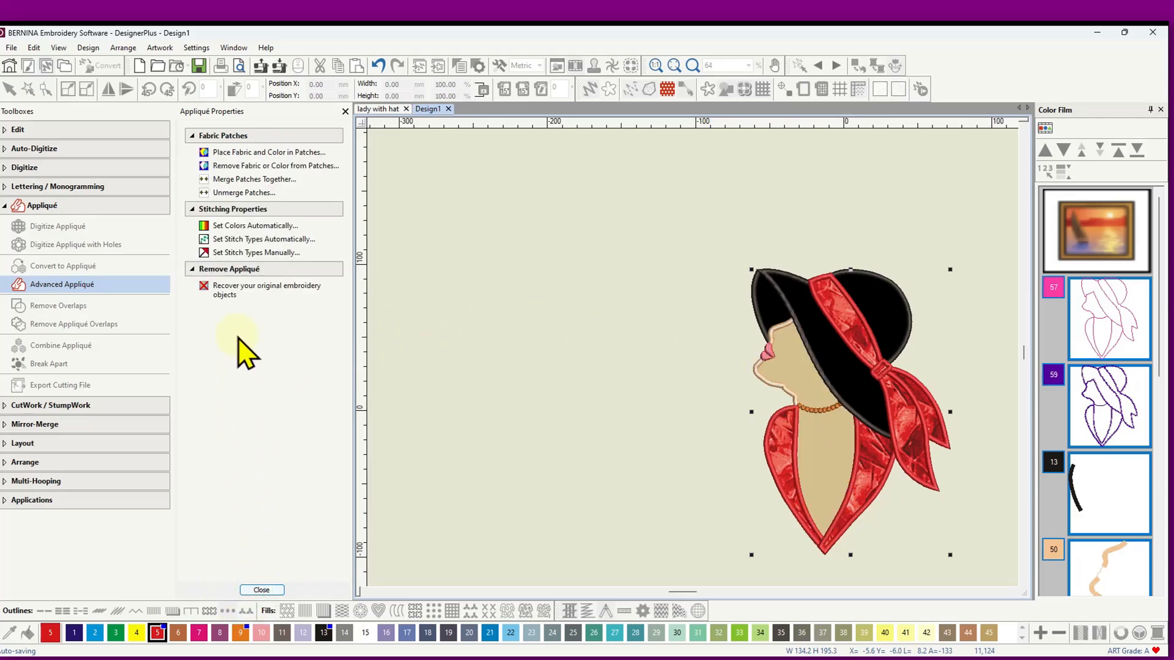
# Step: Merge the tan face patch with the tan neck and chest patch
pyautogui.click(237, 182)
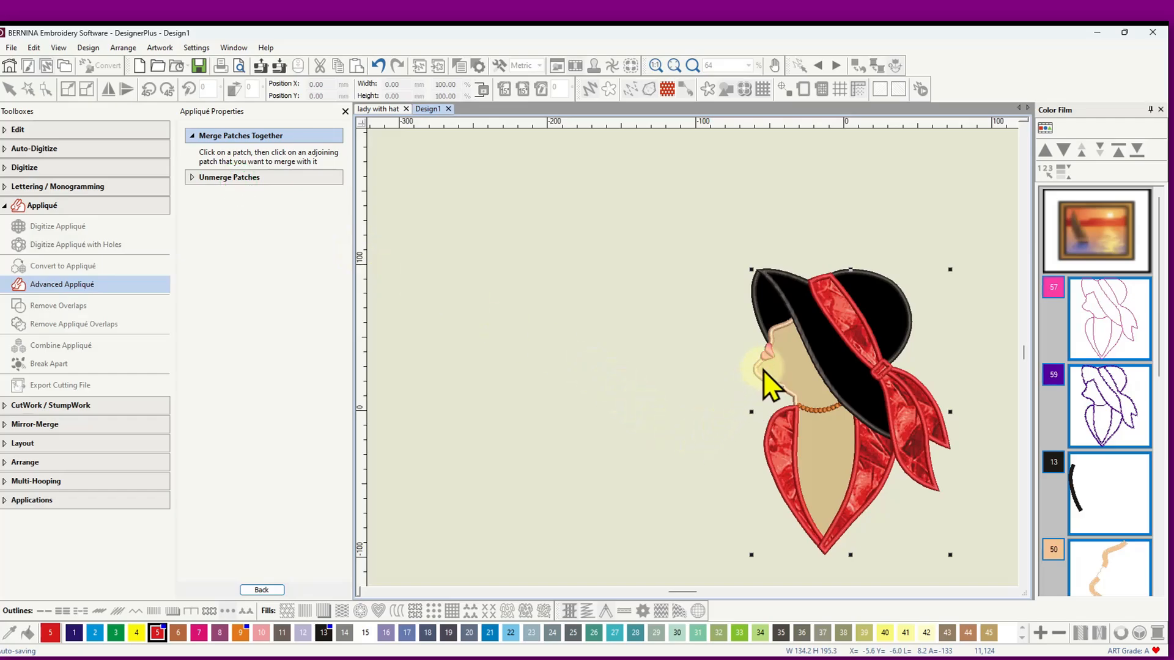
pyautogui.click(783, 361)
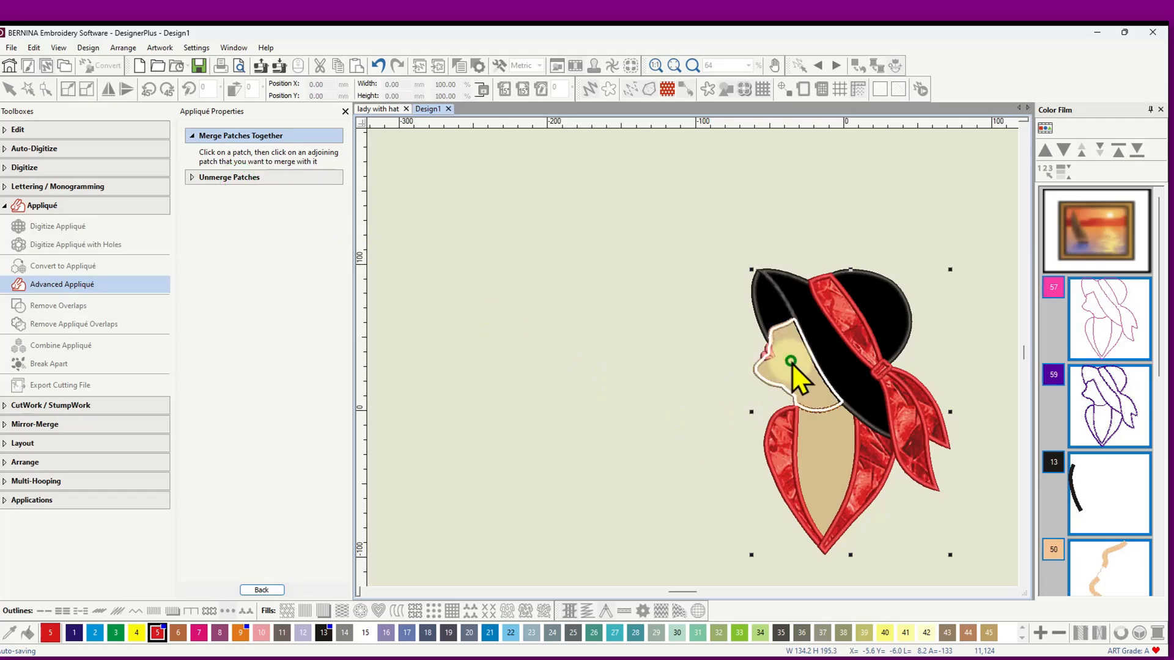
pyautogui.click(826, 463)
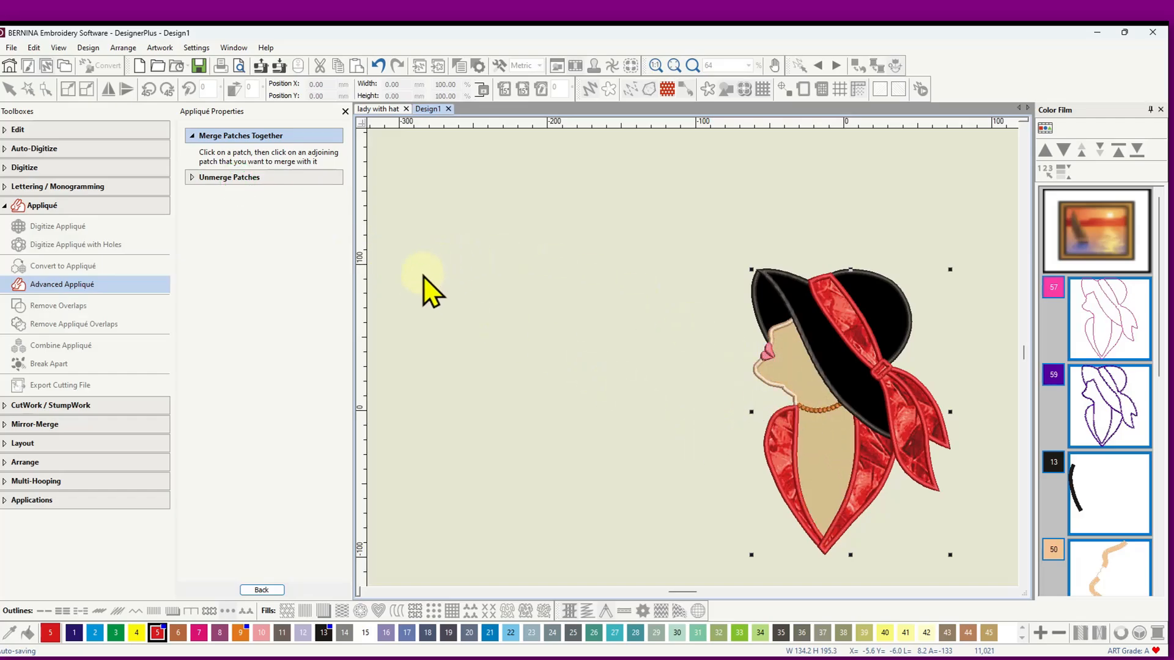
pyautogui.click(253, 588)
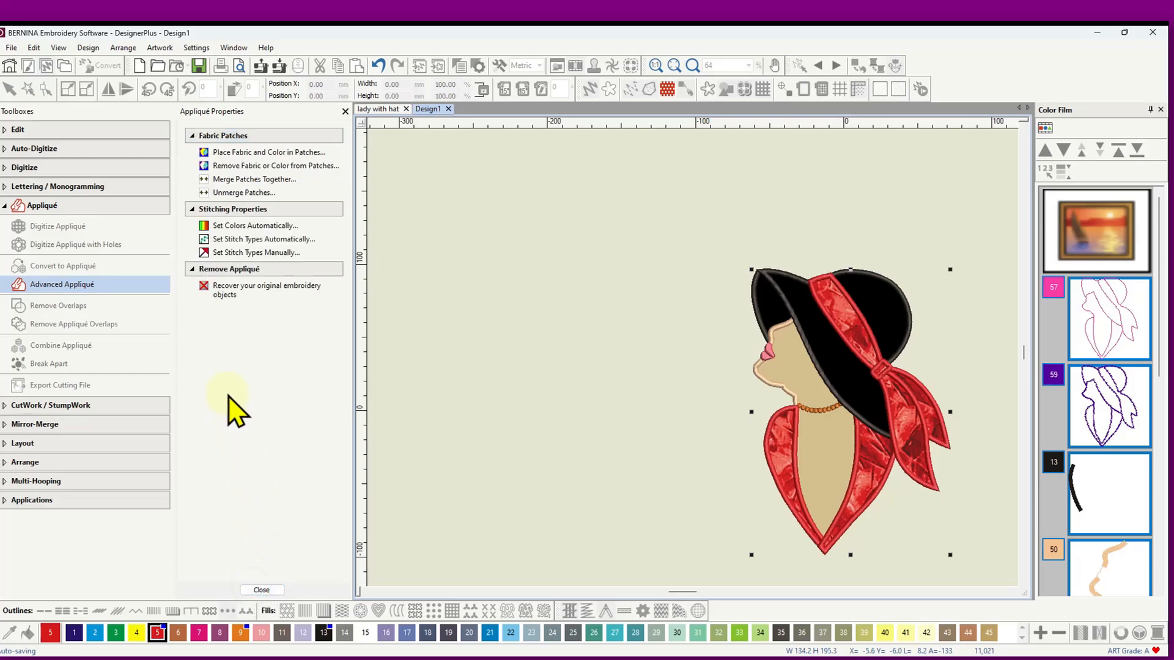
# Step: Manually enable the cutting line for the merged face and neck patch and for the red collar patch
pyautogui.click(248, 254)
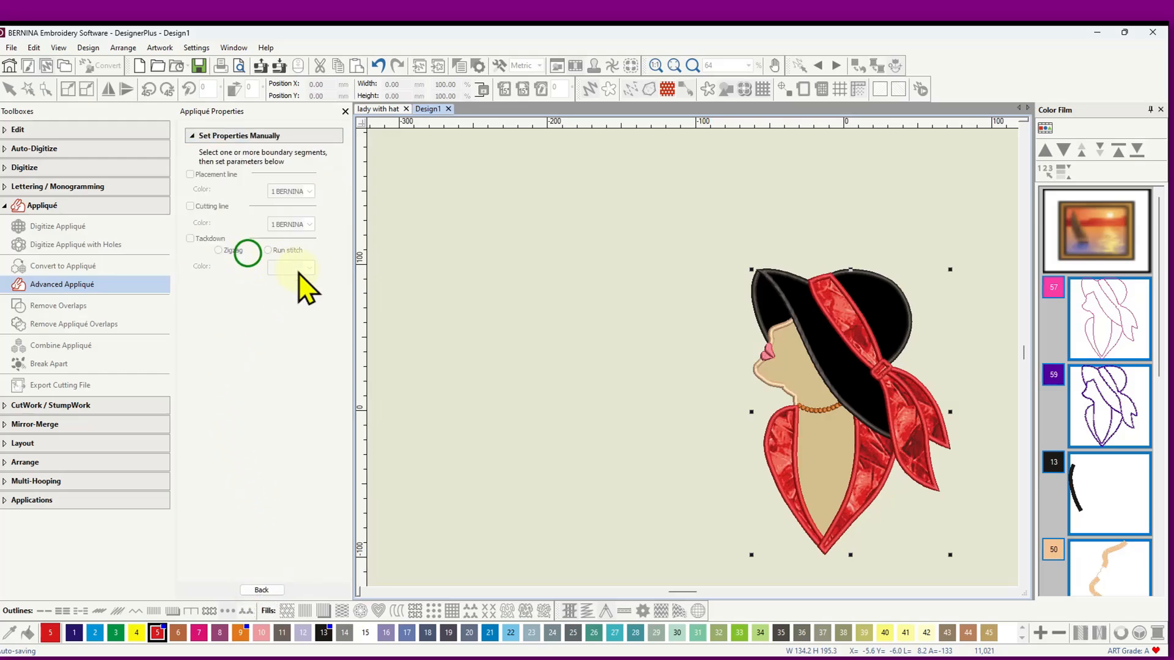
pyautogui.click(797, 375)
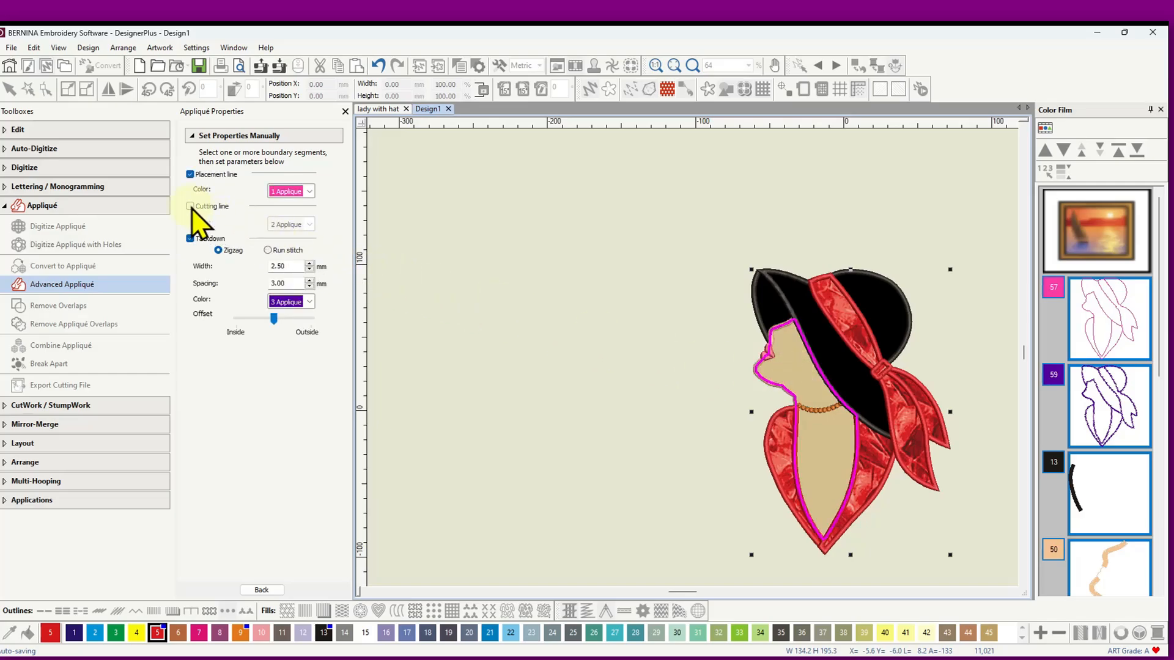
pyautogui.click(190, 207)
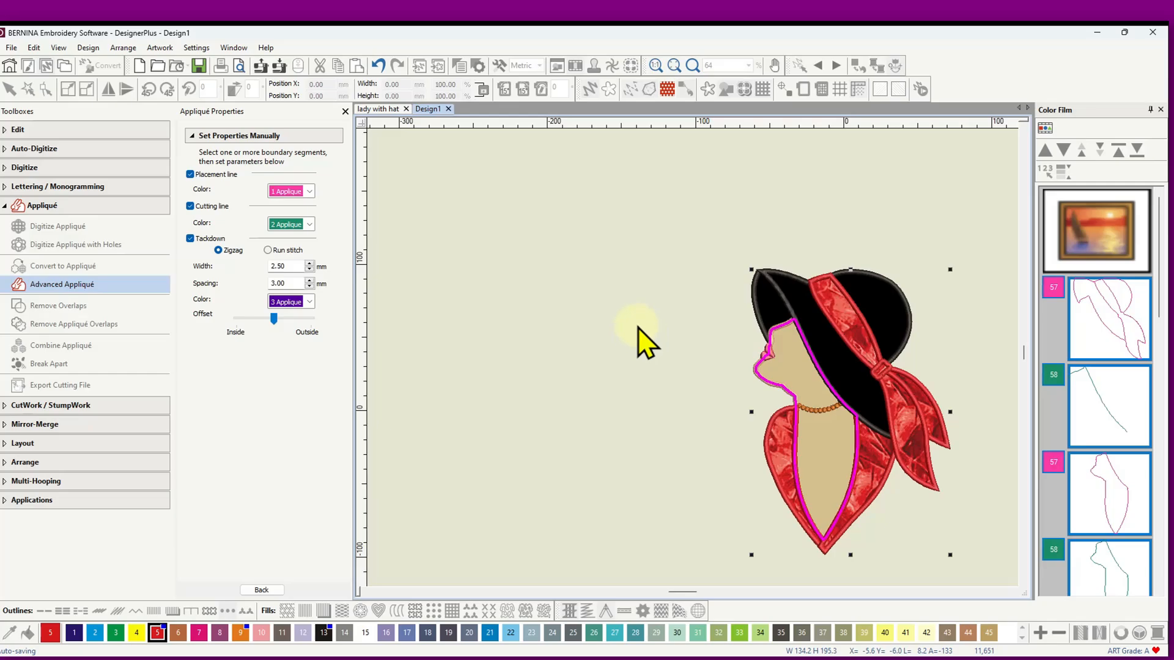
pyautogui.click(778, 449)
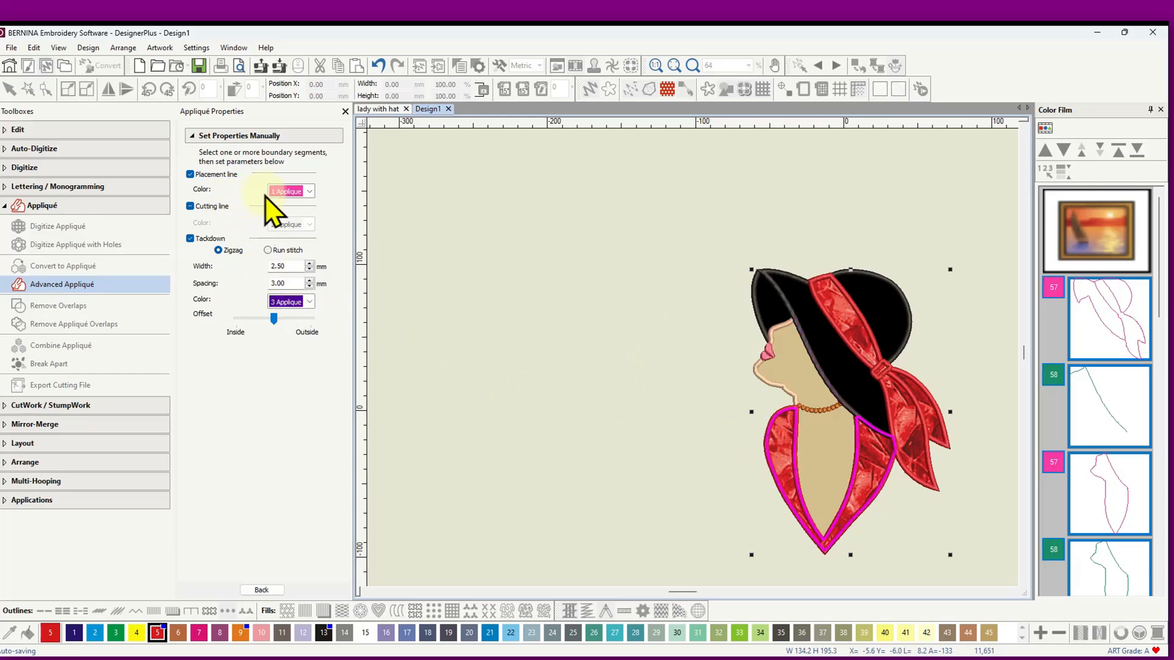
pyautogui.click(190, 207)
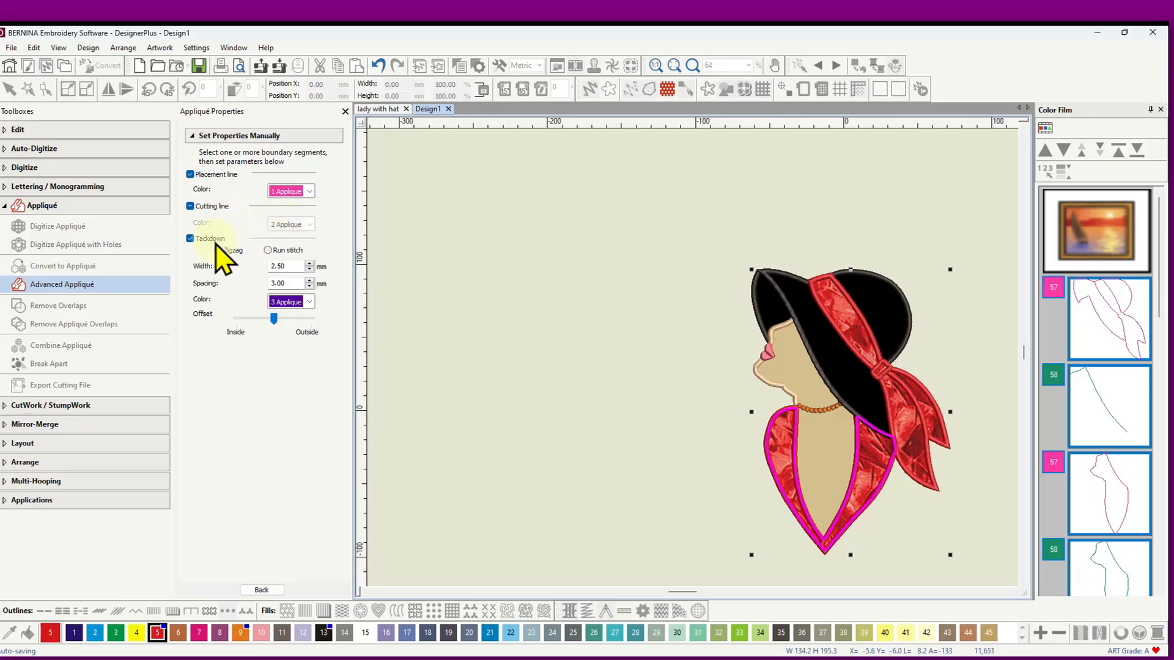
pyautogui.click(190, 207)
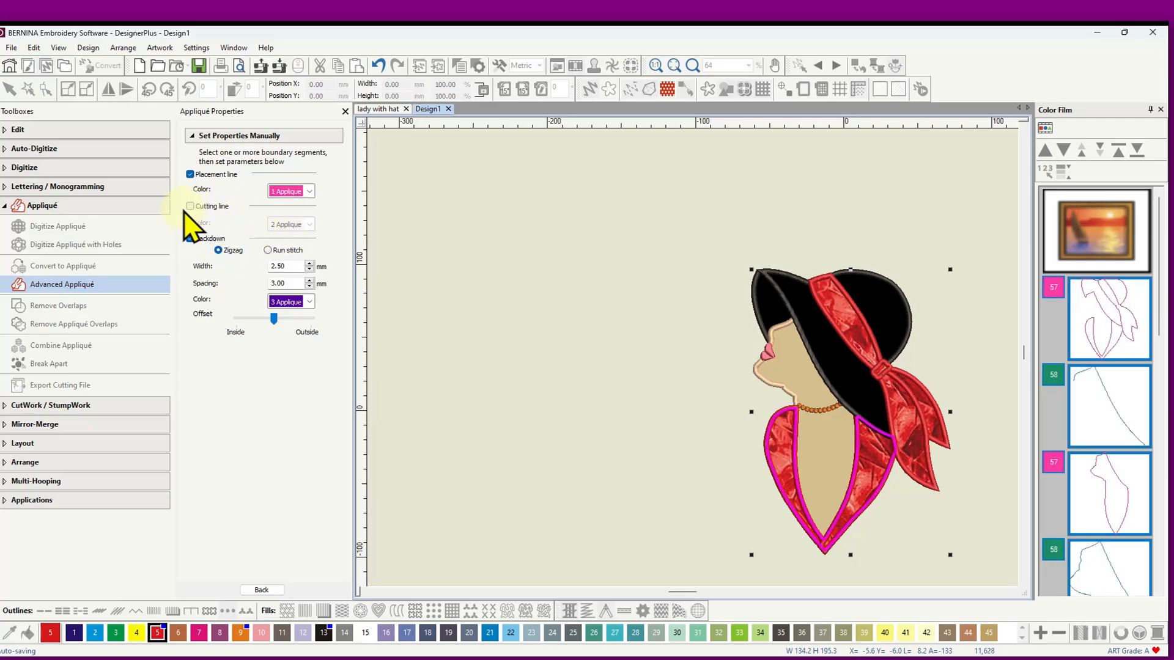
pyautogui.click(190, 207)
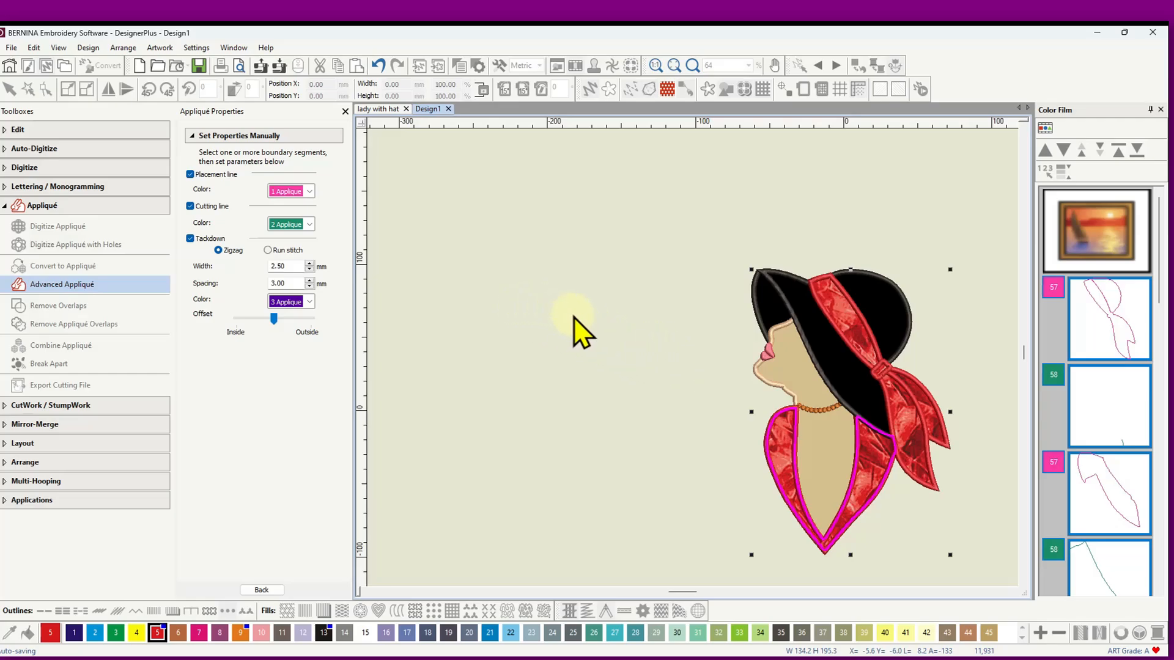
# Step: Enable the cutting line for the black hat brim patch and for the merged red hatband and scarf patch
pyautogui.click(827, 347)
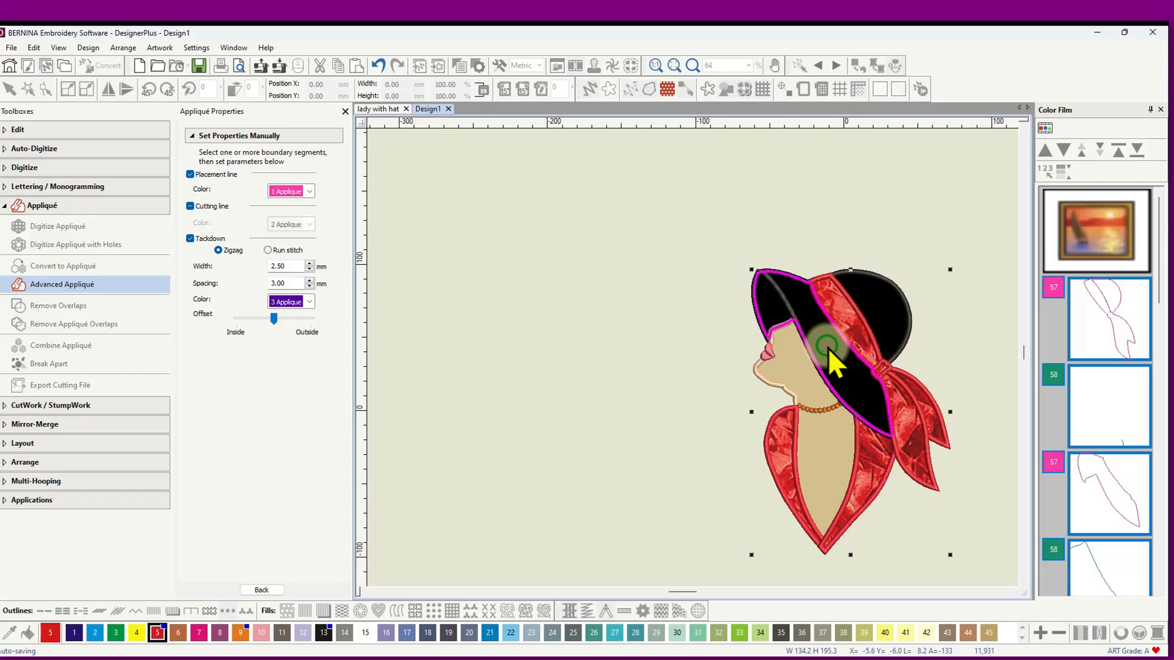
pyautogui.click(189, 206)
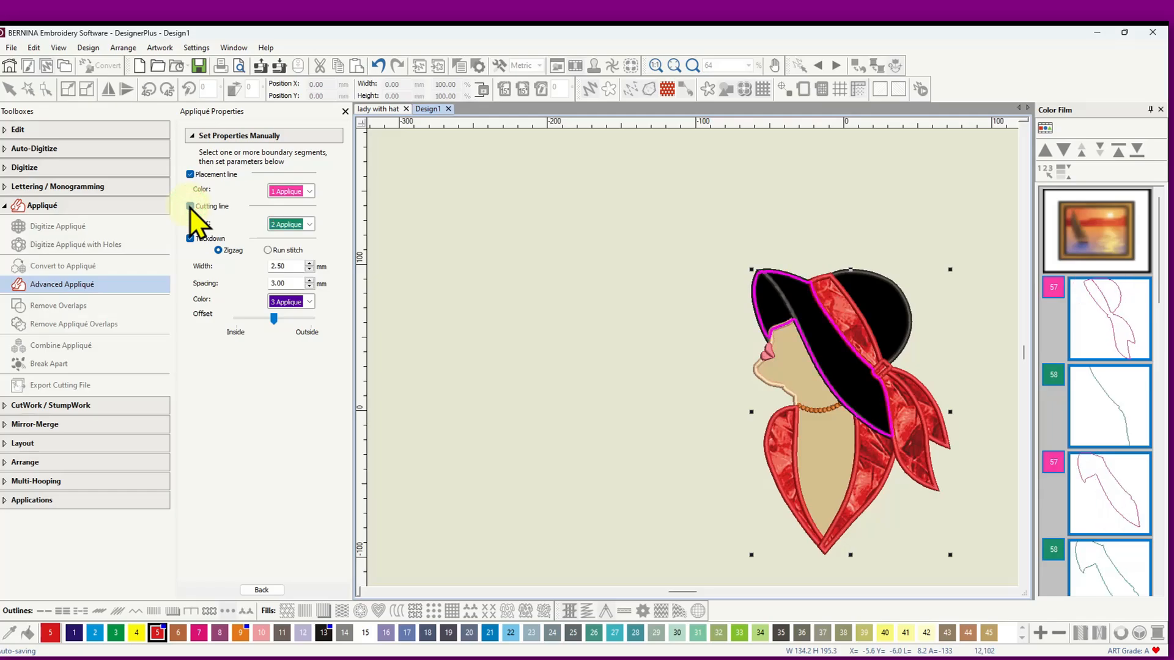
pyautogui.click(849, 321)
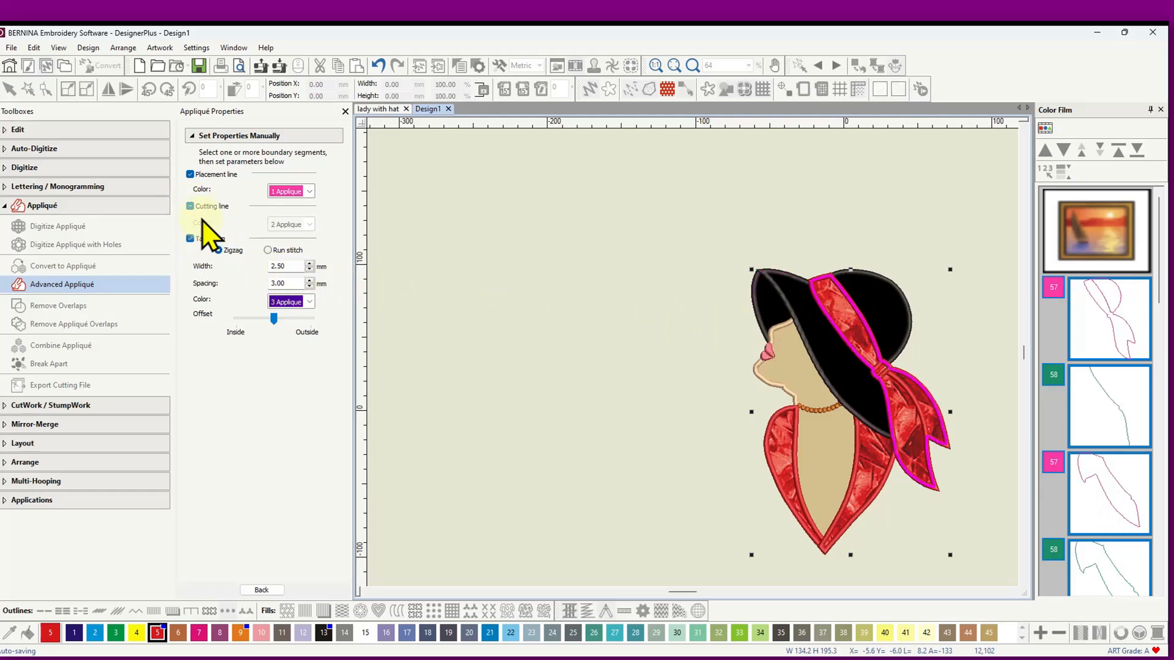
pyautogui.click(191, 207)
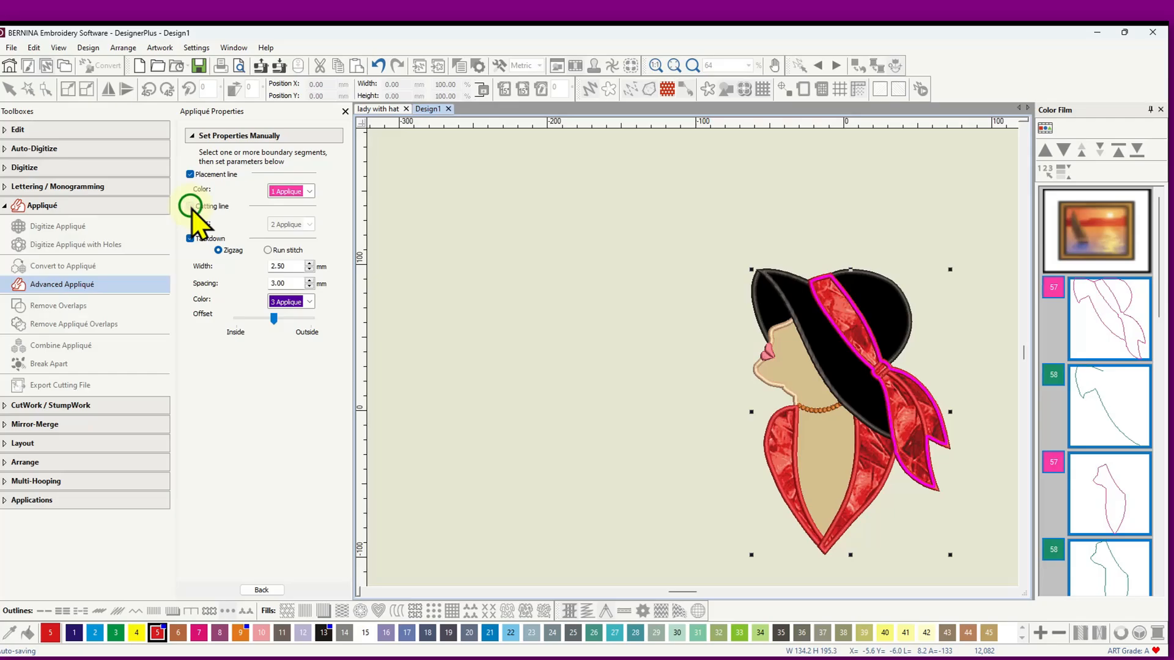
pyautogui.click(191, 206)
# Step: Enable the cutting line for the black hat crown patch and close the appliqué properties
pyautogui.click(873, 304)
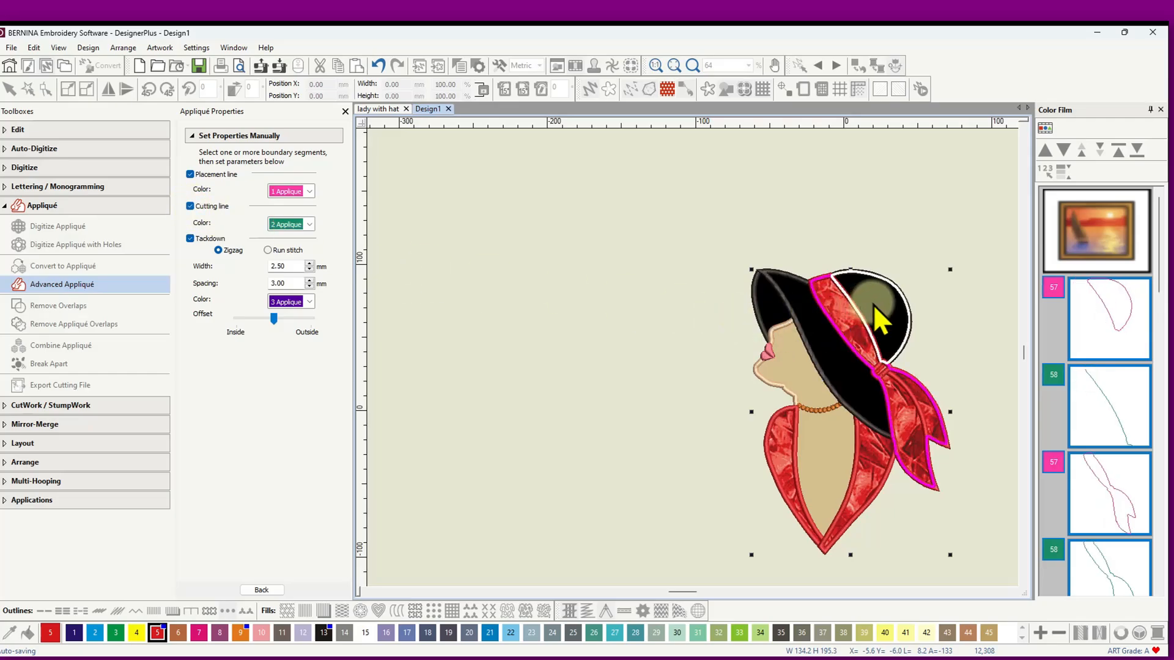
pyautogui.click(190, 206)
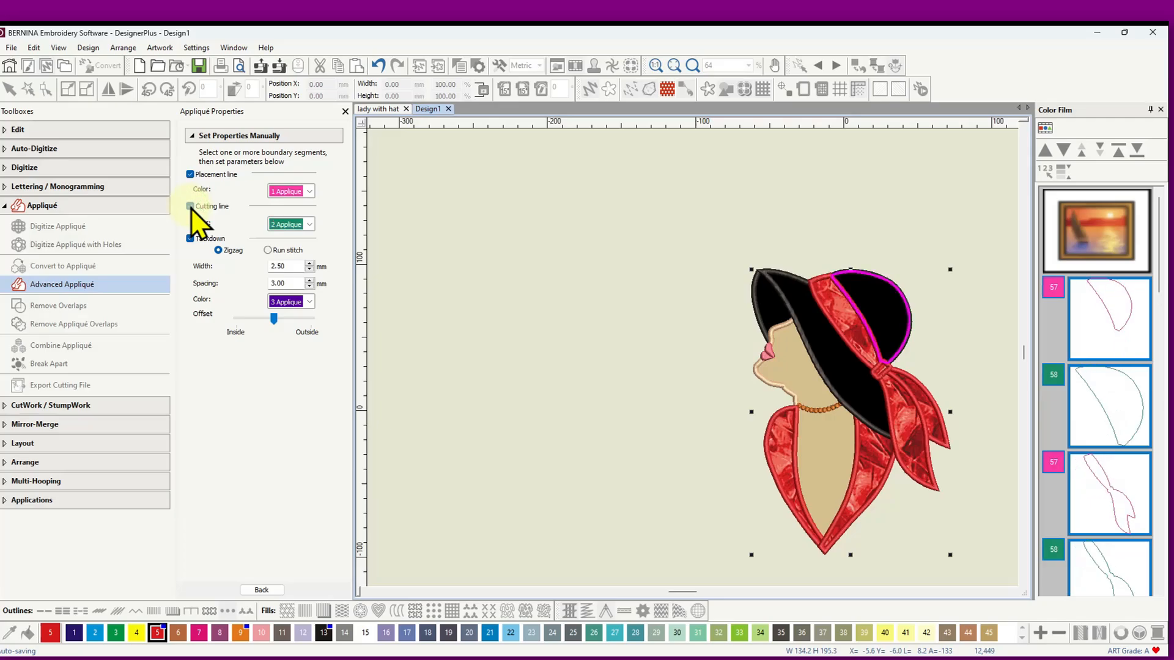
pyautogui.click(778, 304)
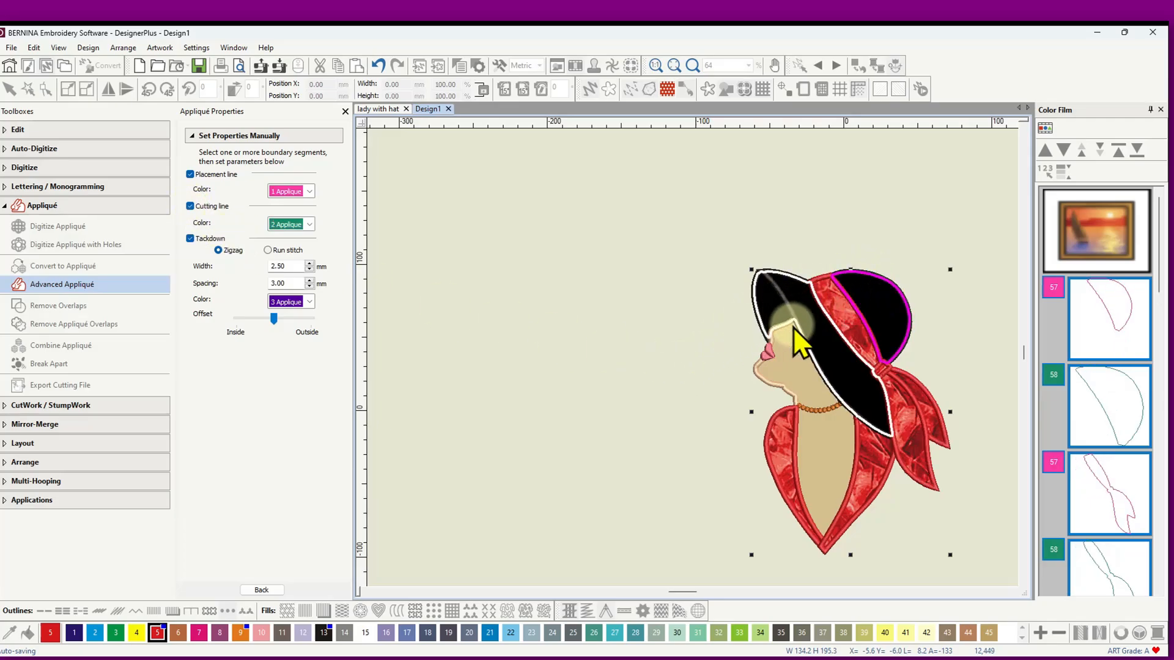
pyautogui.click(841, 468)
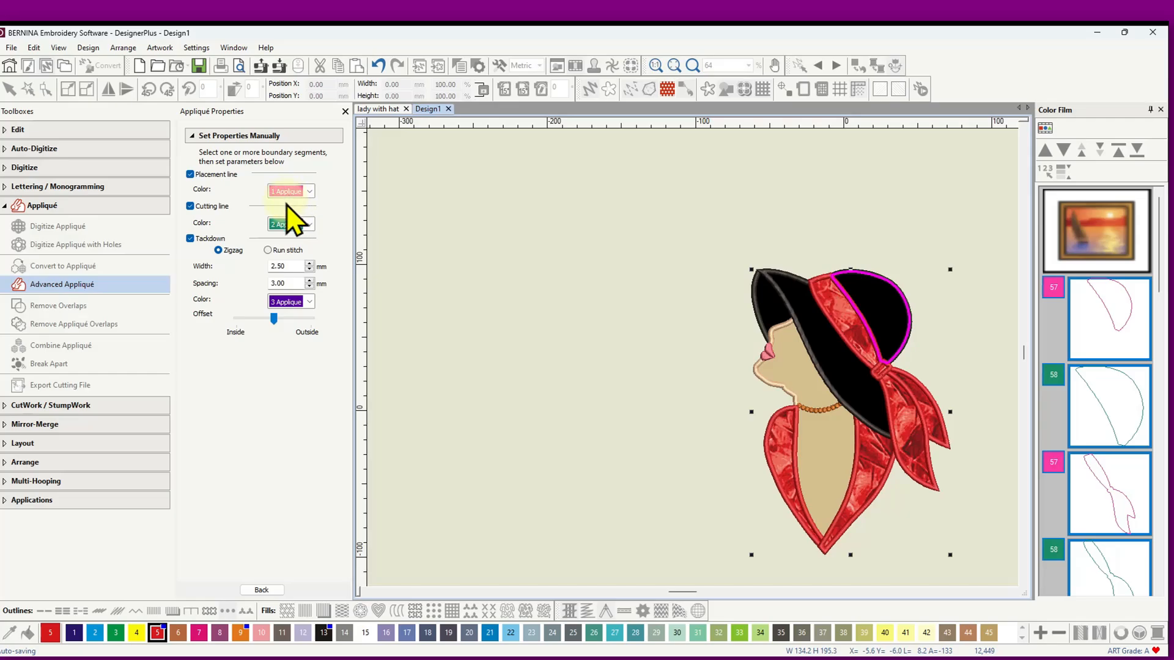
pyautogui.click(262, 590)
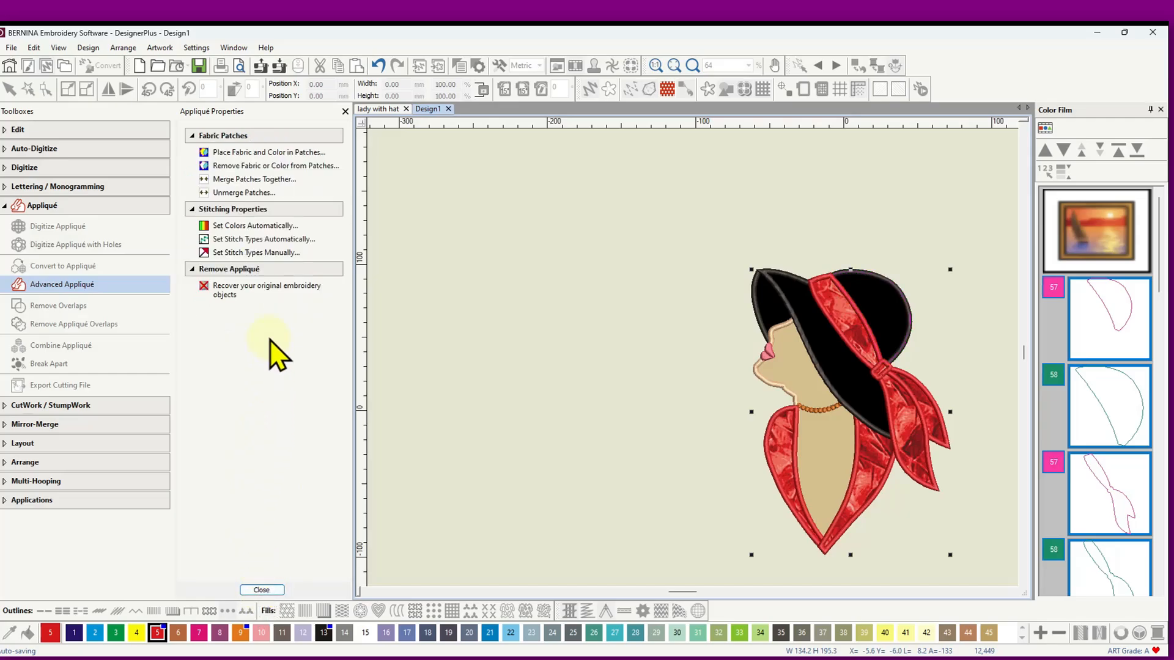
pyautogui.click(262, 590)
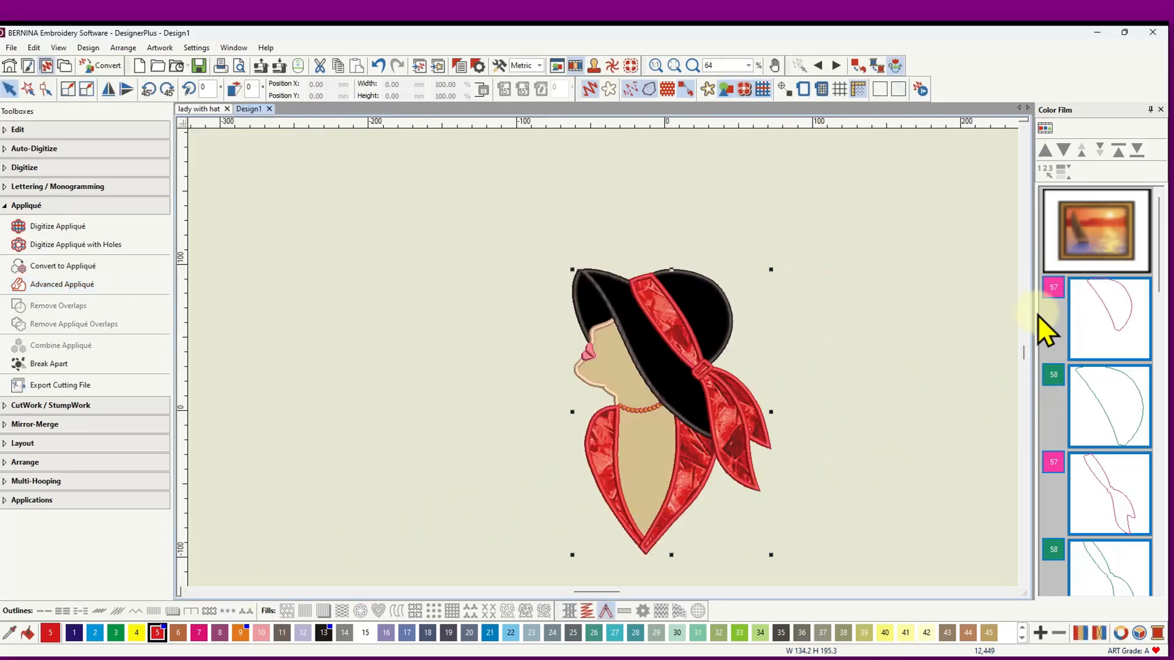
# Step: Widen the color film and examine the stitching sequence from the placement and cutting lines to the final red scarf outline
pyautogui.moveTo(1034, 315); pyautogui.dragTo(998, 314)
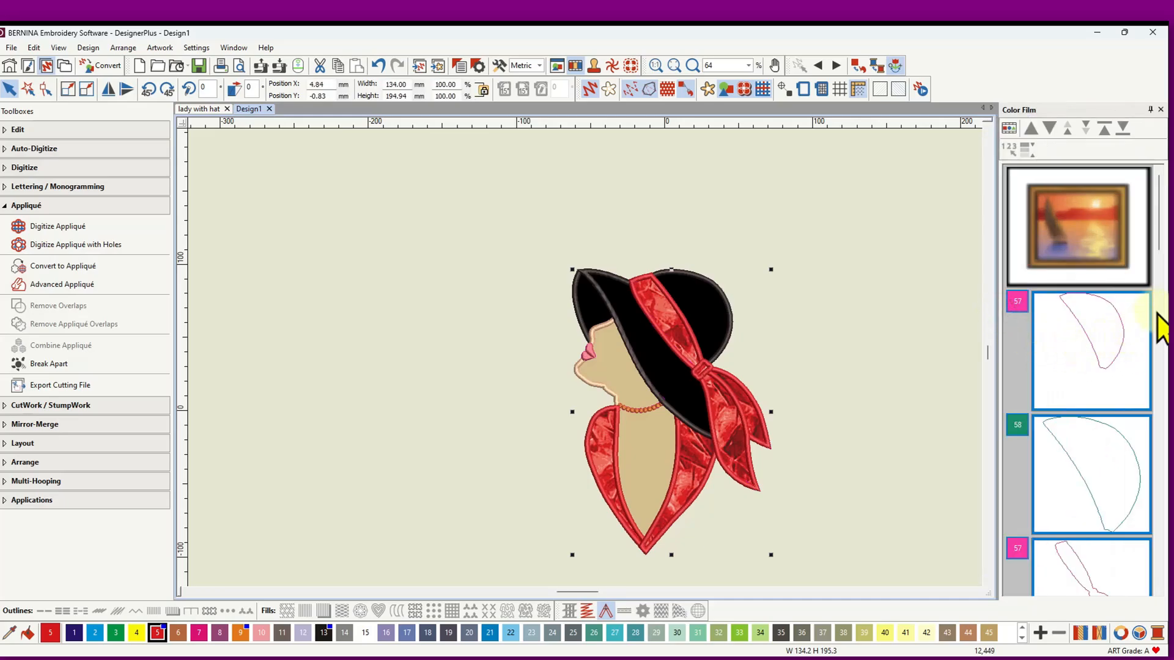
pyautogui.moveTo(1158, 232); pyautogui.dragTo(1161, 256)
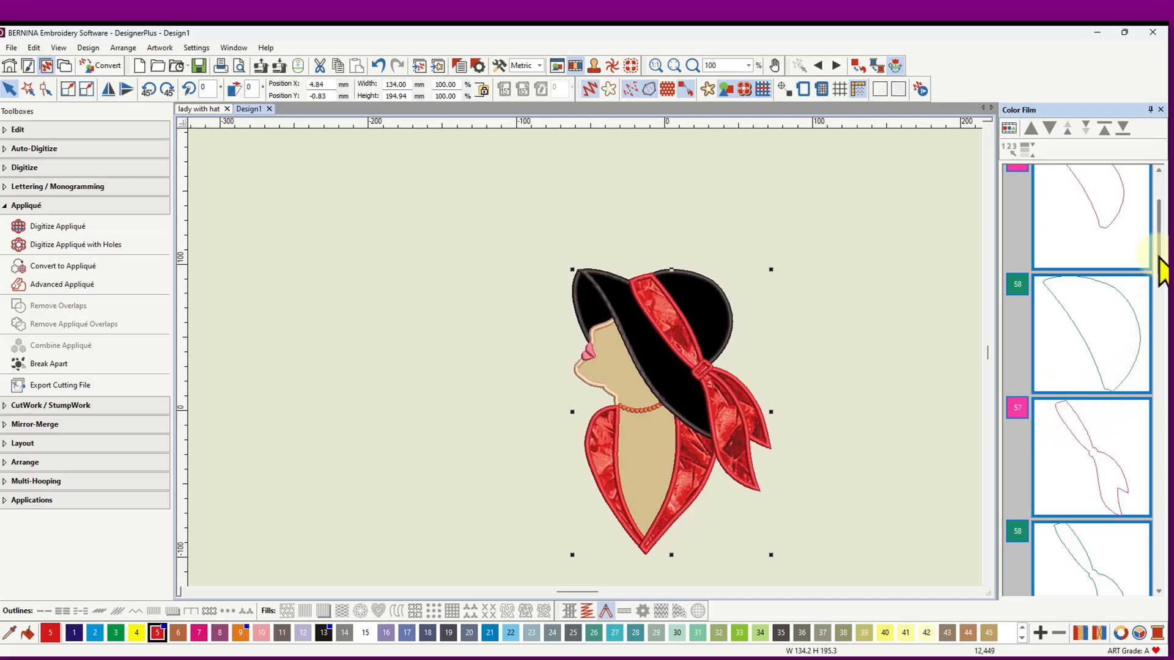
pyautogui.moveTo(1161, 249); pyautogui.dragTo(1160, 345)
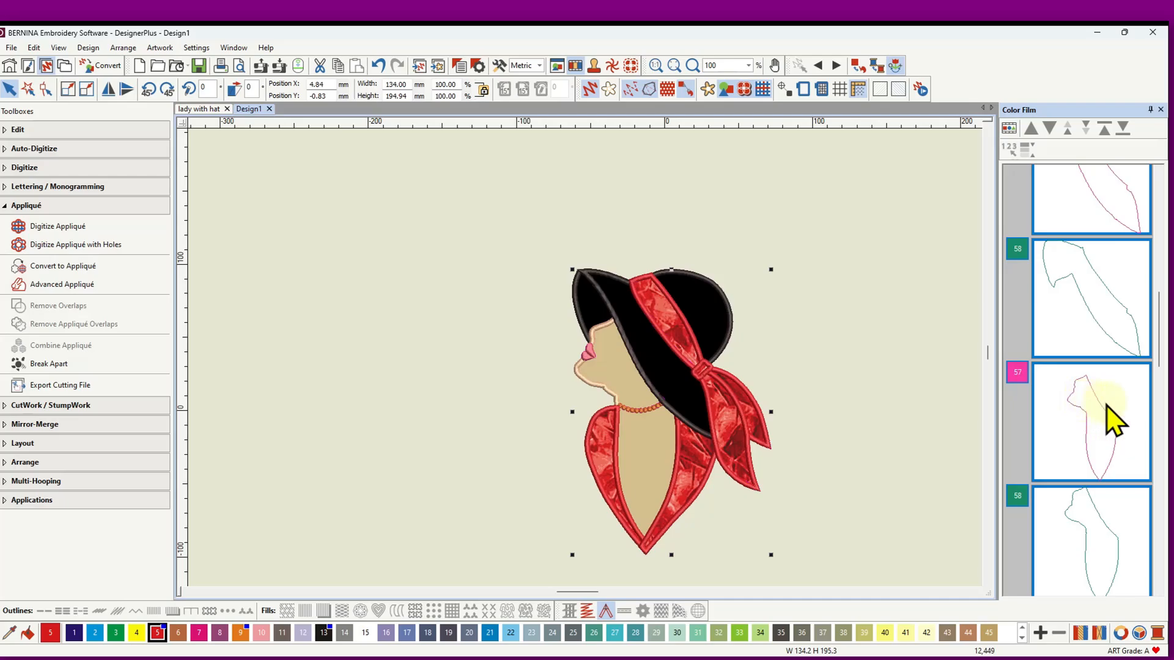
pyautogui.moveTo(1161, 344); pyautogui.dragTo(1149, 388)
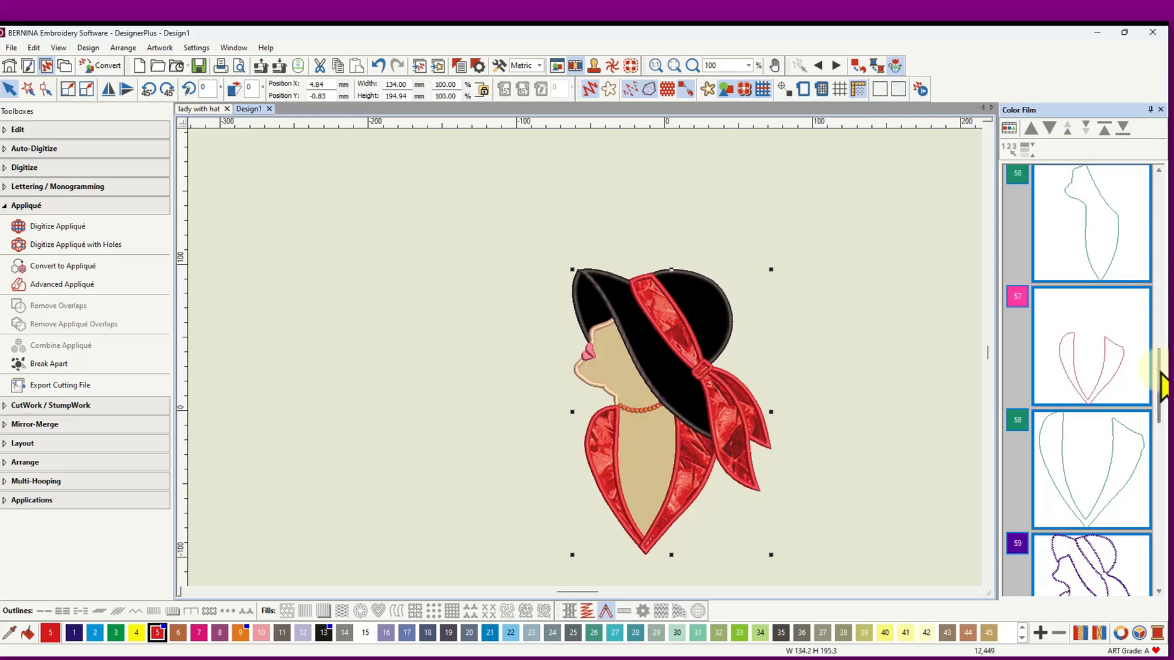
pyautogui.moveTo(1160, 372); pyautogui.dragTo(1162, 416)
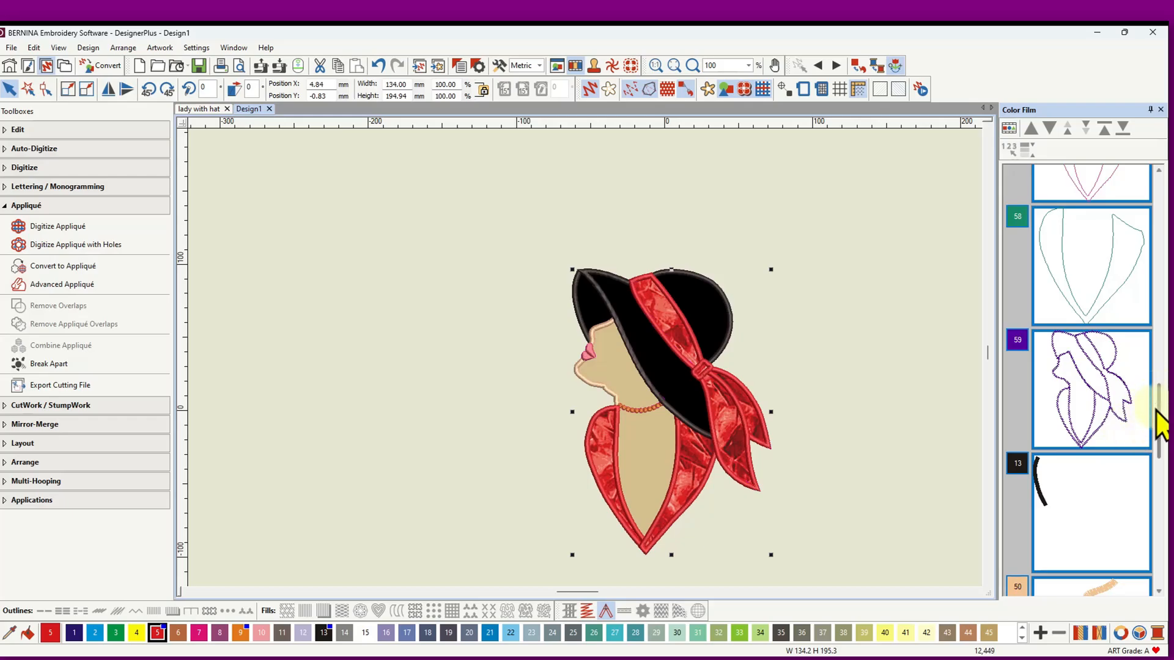
pyautogui.moveTo(1161, 406); pyautogui.dragTo(1161, 445)
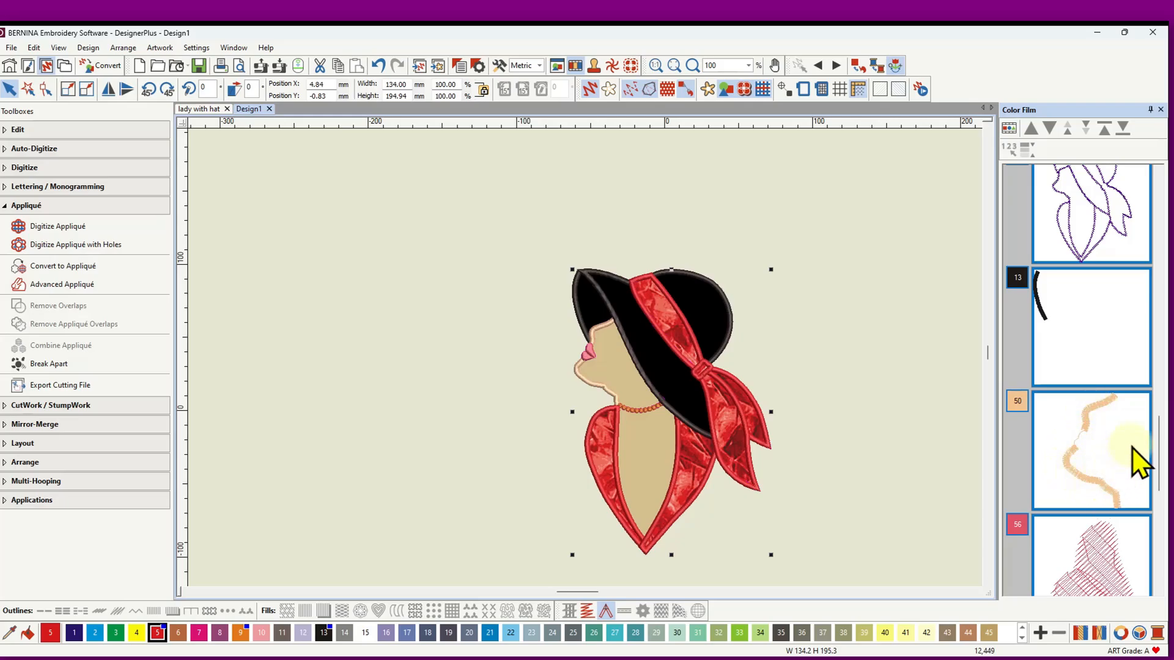
pyautogui.moveTo(1161, 474); pyautogui.dragTo(1155, 562)
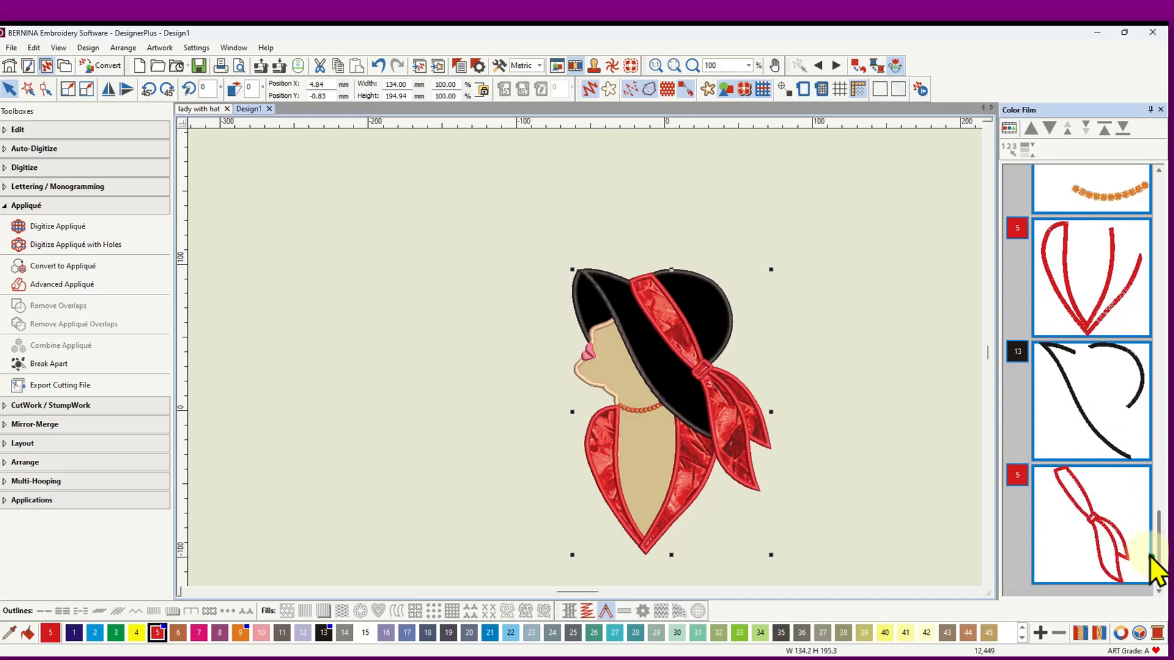